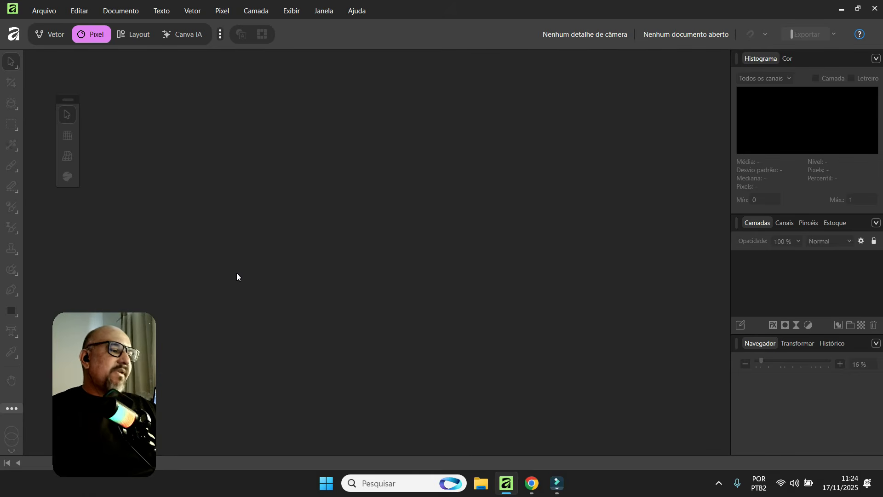
# Customise the Pixel workspace's tool strip to show its tools in 2 columns.
pyautogui.click(13, 409)
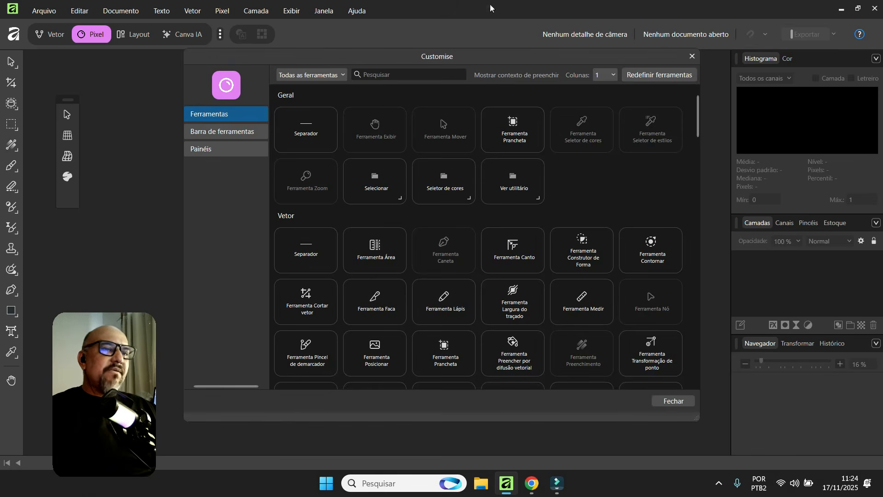
pyautogui.click(605, 76)
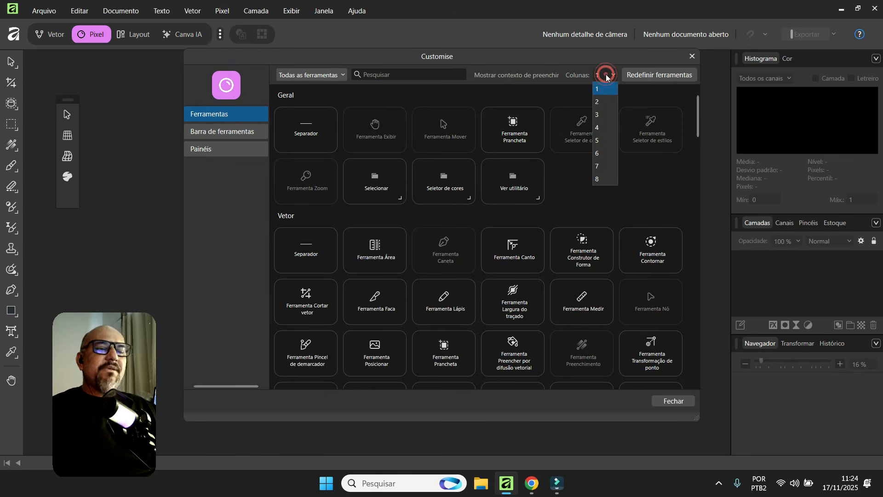
pyautogui.click(597, 102)
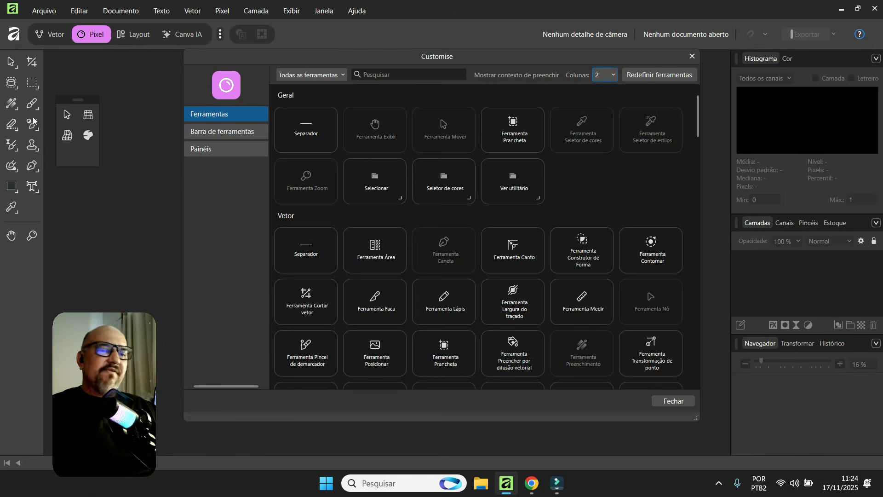
pyautogui.click(691, 57)
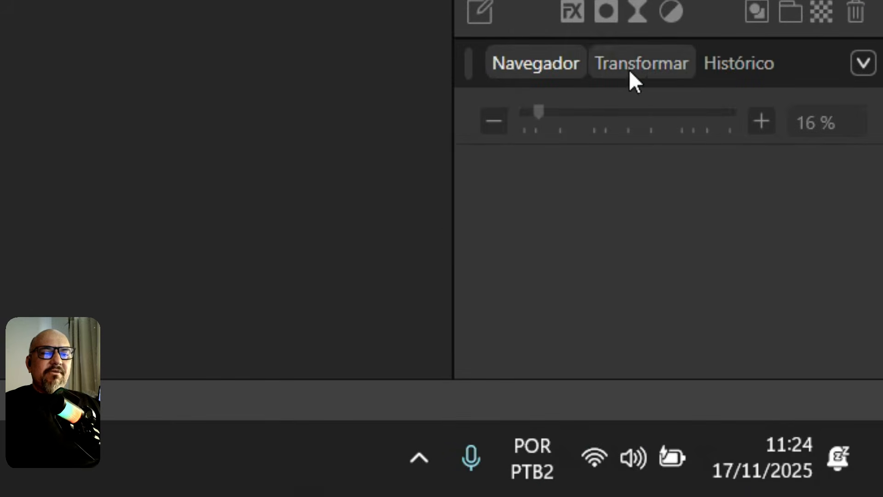
# Hide the panel group holding Navegador, Transformar and Histórico, and bring the Cor panel to the front.
pyautogui.click(861, 63)
pyautogui.click(497, 321)
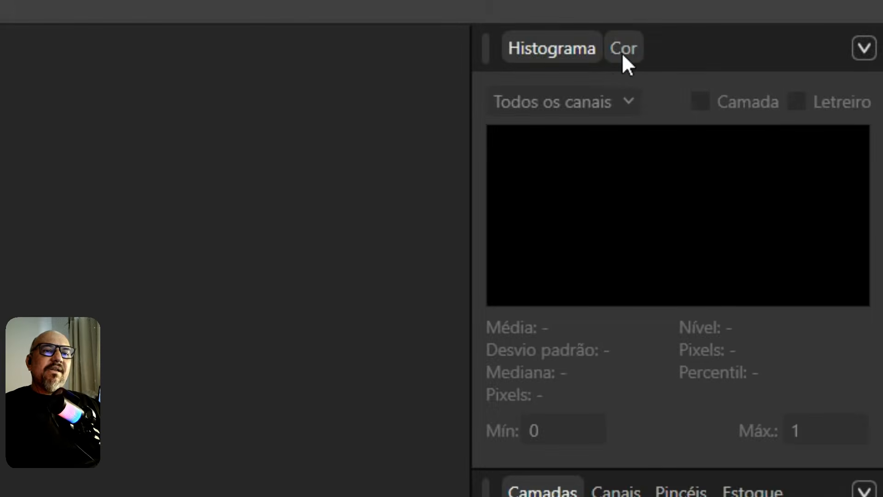
pyautogui.click(622, 52)
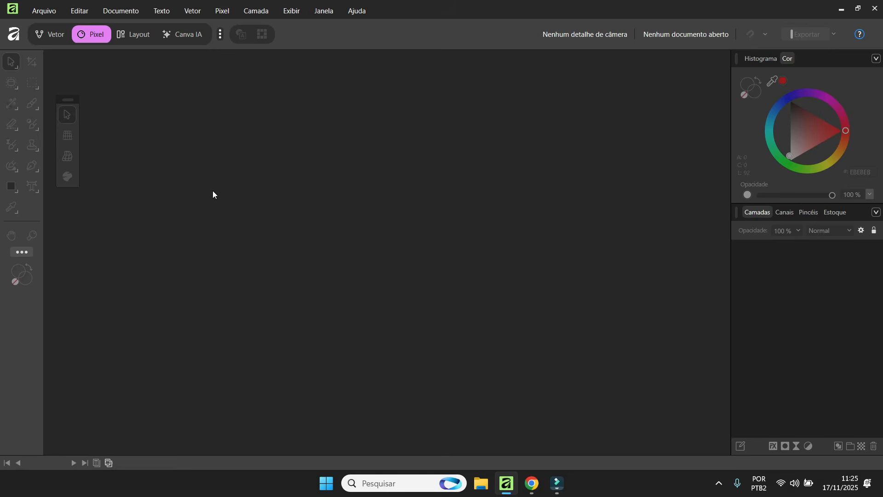
pyautogui.doubleClick(236, 181)
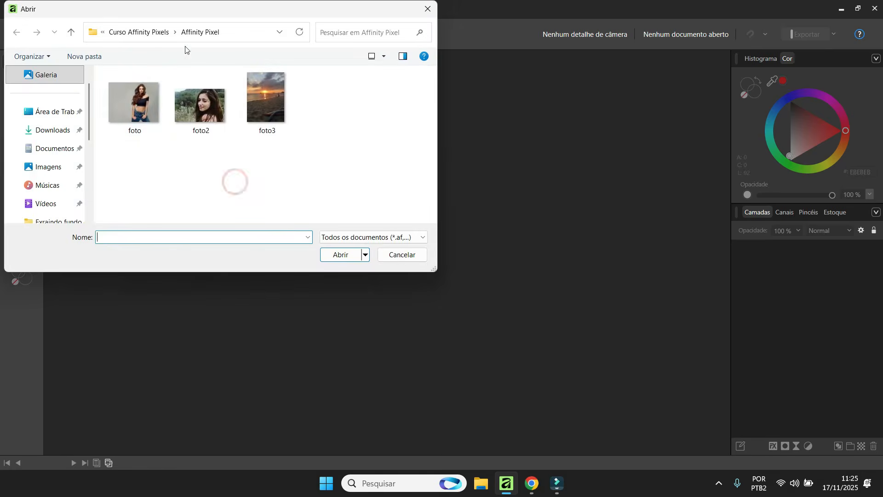
pyautogui.click(424, 8)
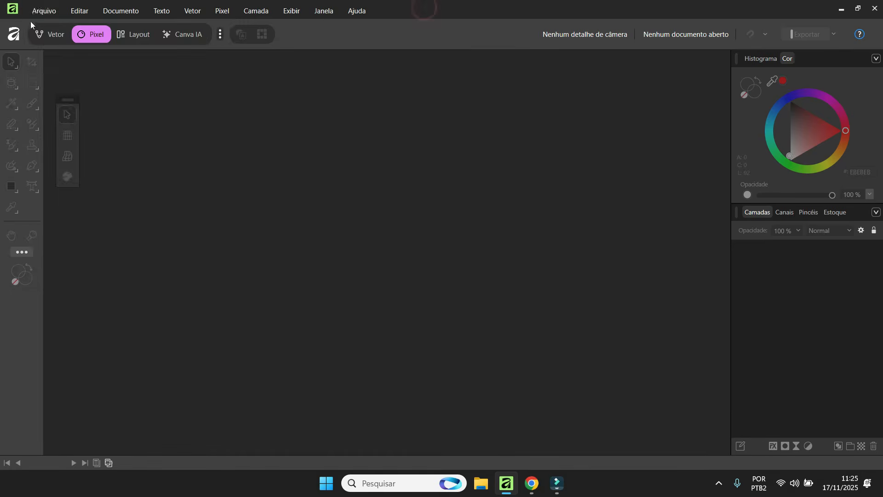
pyautogui.click(36, 11)
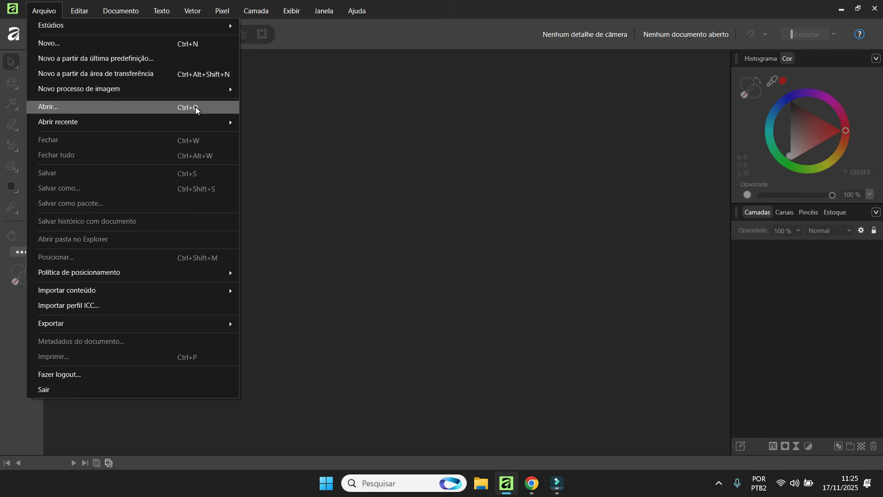
pyautogui.click(53, 43)
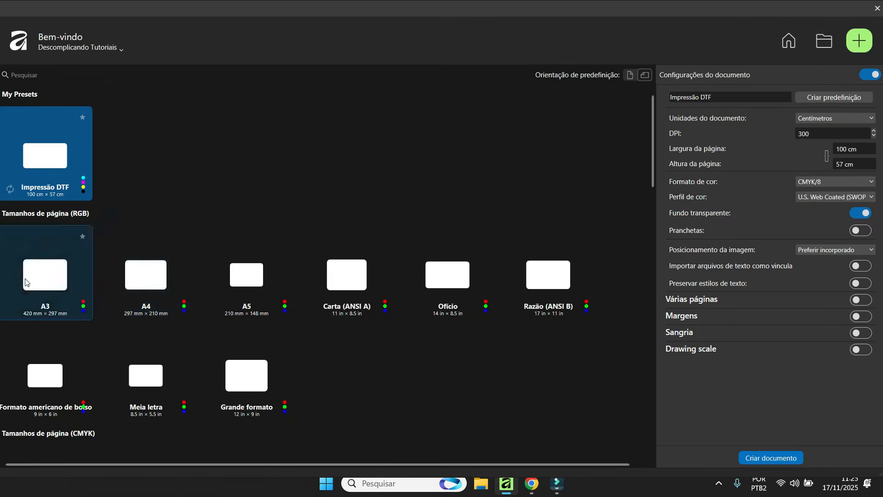
pyautogui.click(629, 75)
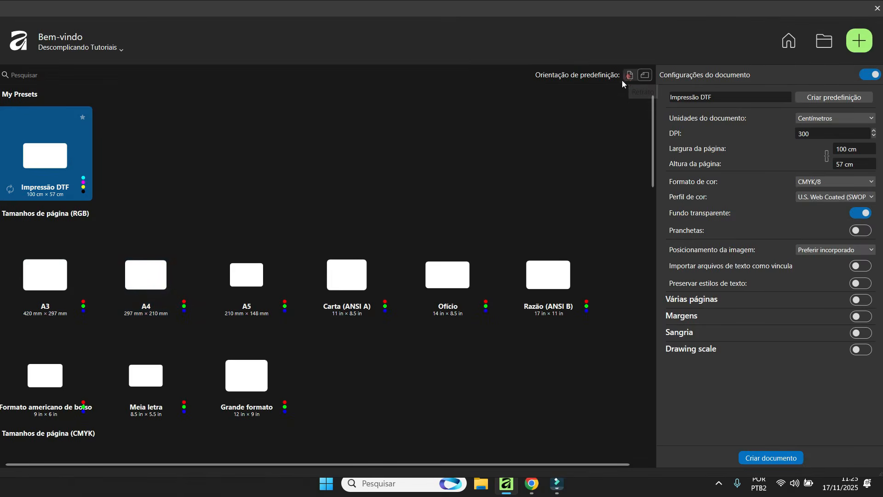
pyautogui.click(646, 75)
pyautogui.click(157, 274)
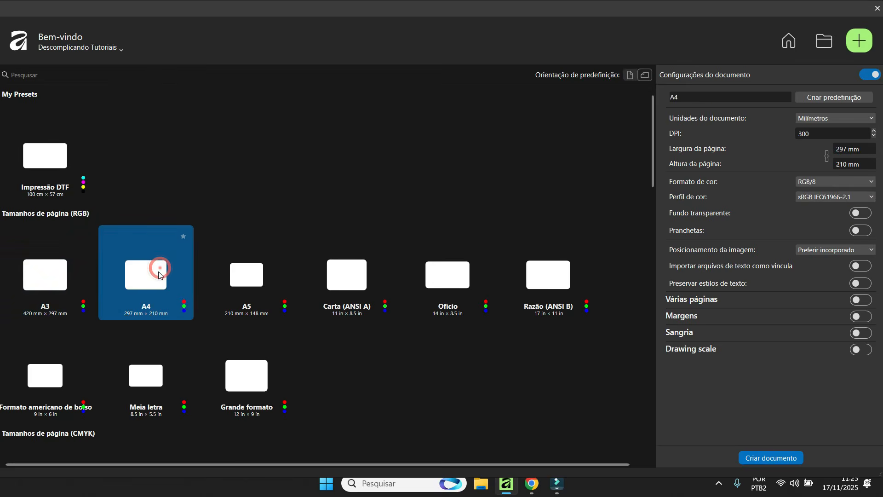
# Open the image foto from the Affinity Pixel folder and select it with the Move tool.
pyautogui.doubleClick(155, 275)
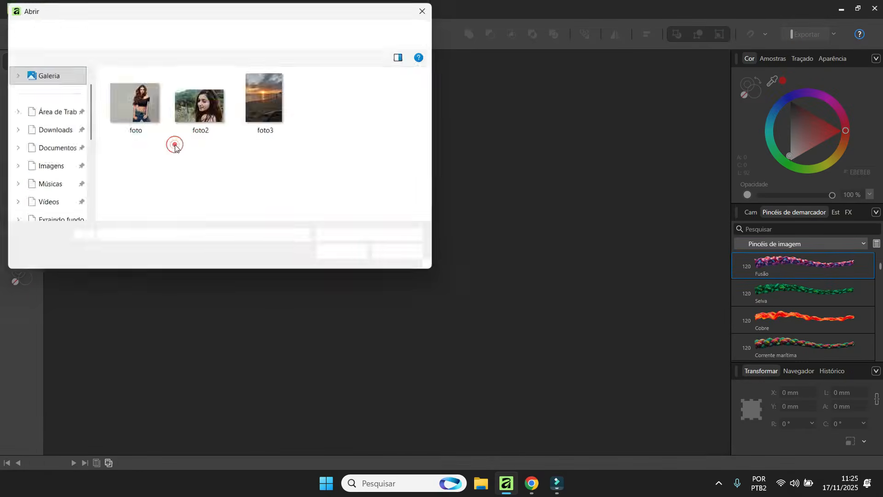
pyautogui.doubleClick(142, 101)
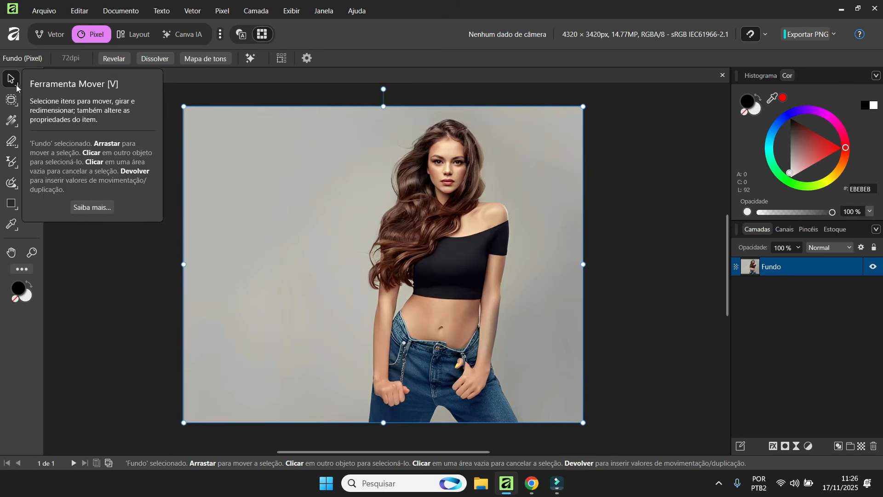
pyautogui.click(548, 128)
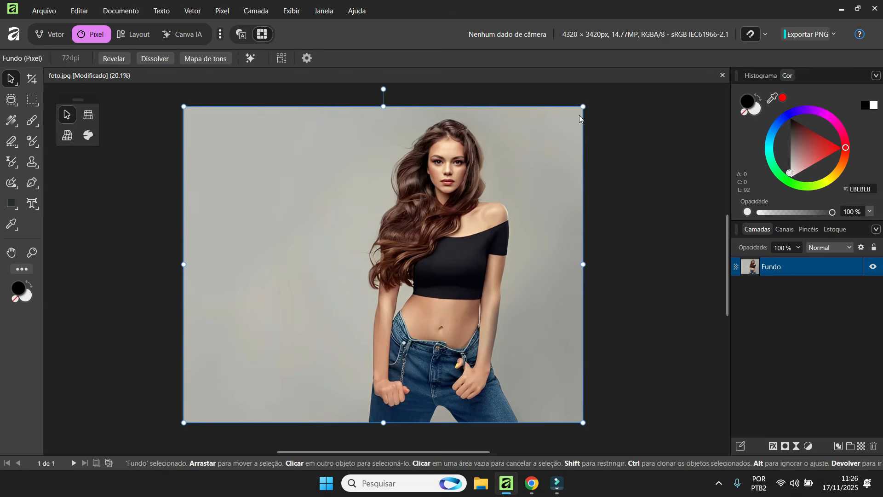
# Try scaling the photo proportionally by its corner and side handles and narrowing it out of proportion, undoing each change.
pyautogui.moveTo(582, 105); pyautogui.dragTo(493, 173)
pyautogui.hotkey('ctrl', 'z')
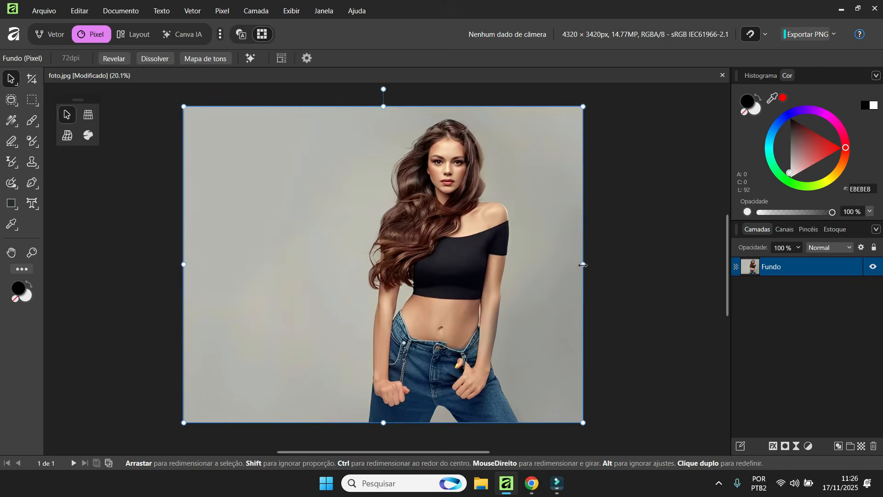
pyautogui.moveTo(584, 265); pyautogui.dragTo(432, 244)
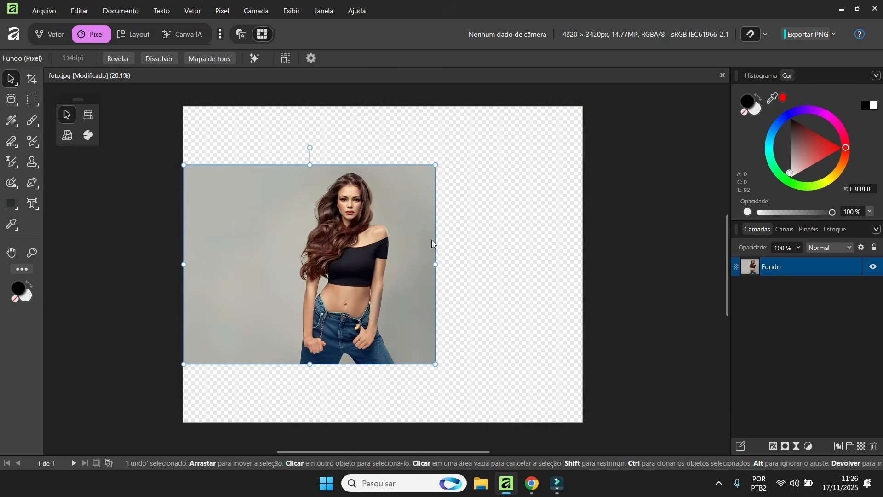
pyautogui.hotkey('ctrl', 'z')
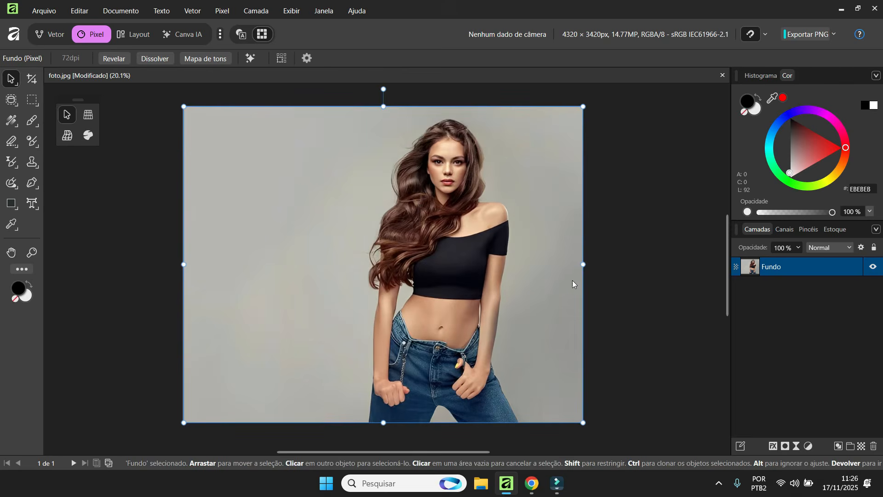
pyautogui.moveTo(583, 264); pyautogui.dragTo(475, 257)
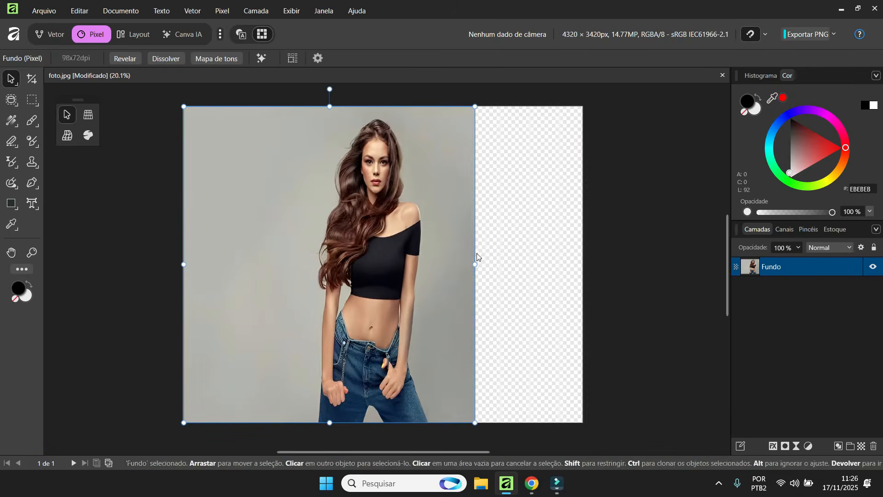
pyautogui.hotkey('ctrl', 'z')
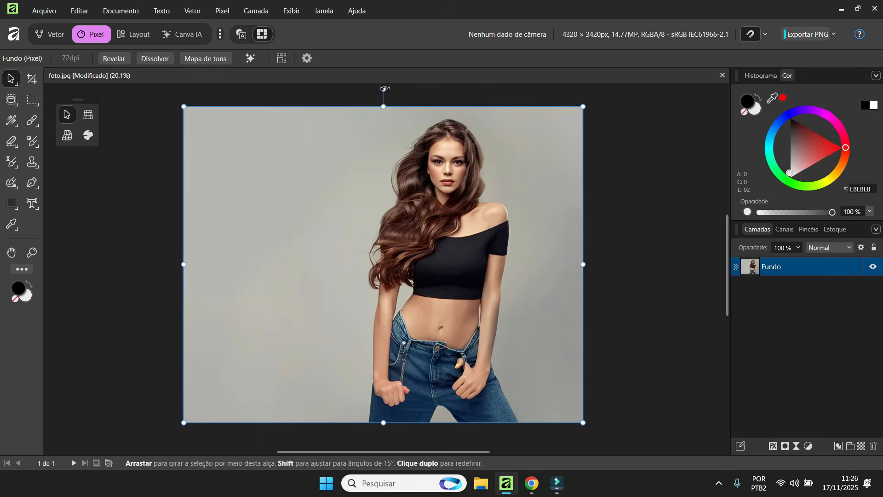
# Try rotating and shearing the photo with its bounding-box handles, undoing the rotation.
pyautogui.moveTo(385, 89); pyautogui.dragTo(380, 214)
pyautogui.hotkey('ctrl', 'z')
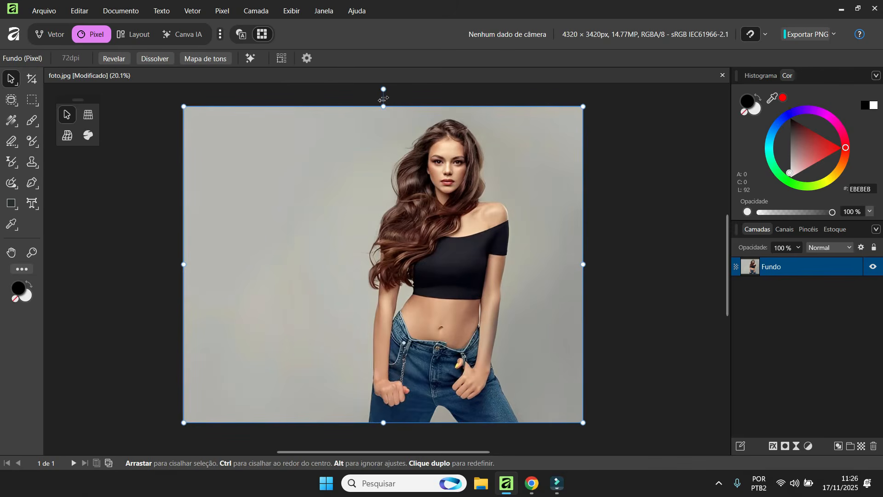
pyautogui.moveTo(383, 98); pyautogui.dragTo(383, 117)
pyautogui.moveTo(590, 263)
pyautogui.mouseDown()
pyautogui.moveTo(581, 380)
pyautogui.moveTo(587, 263)
pyautogui.mouseUp()
pyautogui.moveTo(383, 422)
pyautogui.mouseDown()
pyautogui.moveTo(322, 409)
pyautogui.moveTo(385, 398)
pyautogui.moveTo(322, 409)
pyautogui.moveTo(383, 422)
pyautogui.mouseUp()
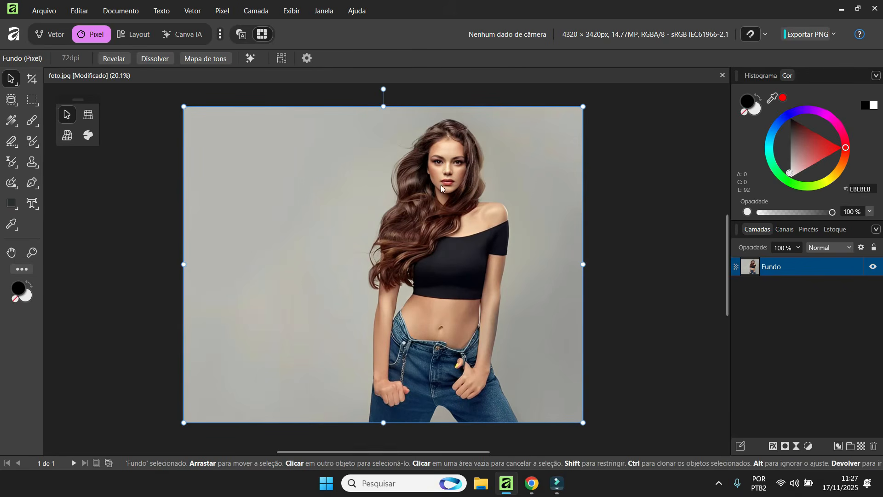
# Select the woman in the photo with the Object Selection tool.
pyautogui.click(170, 130)
pyautogui.click(354, 168)
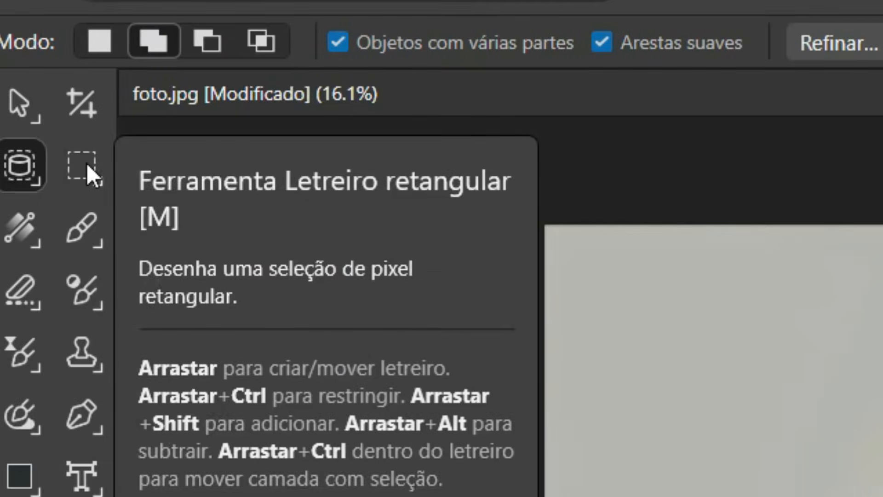
# Marquee the empty background beside the woman with a full-height rectangle and paint a 400 px black brush stroke inside it.
pyautogui.click(86, 163)
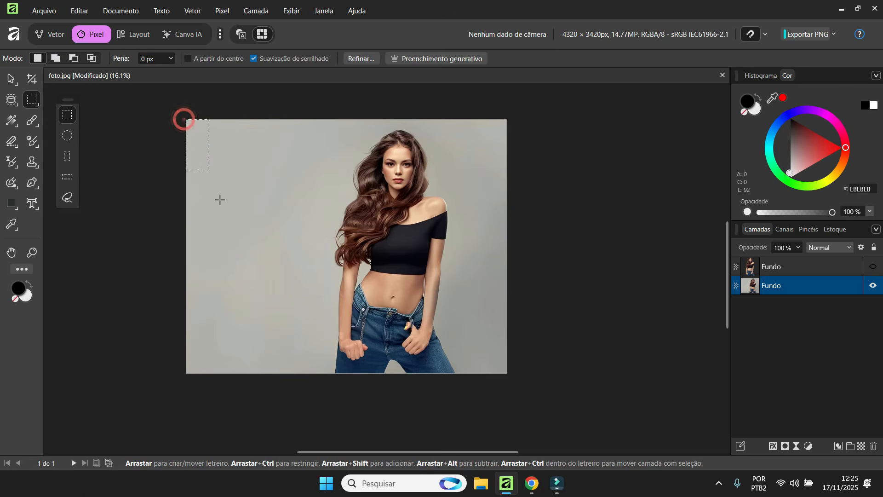
pyautogui.moveTo(220, 200); pyautogui.dragTo(335, 376)
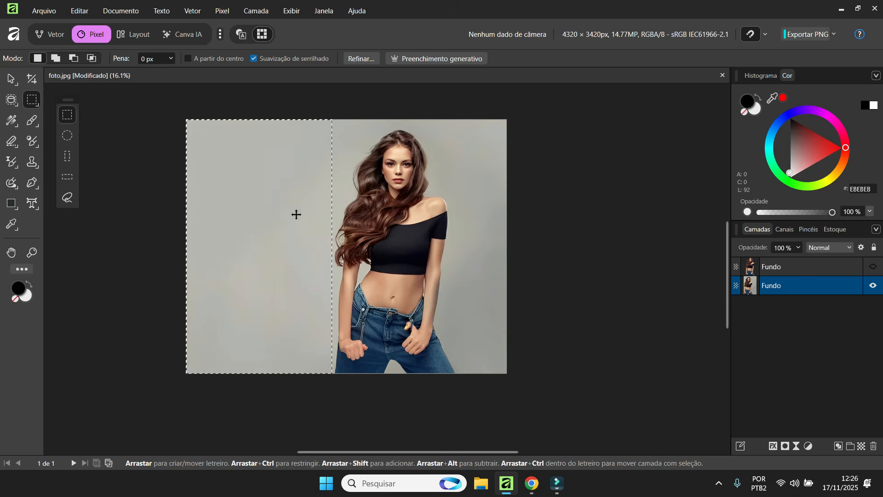
pyautogui.click(32, 121)
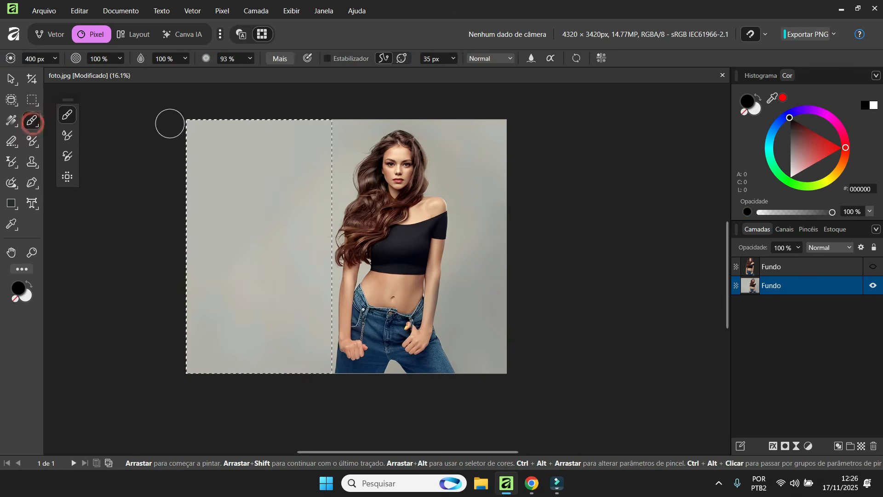
pyautogui.moveTo(214, 177)
pyautogui.mouseDown()
pyautogui.moveTo(100, 120)
pyautogui.moveTo(17, 182)
pyautogui.moveTo(18, 248)
pyautogui.moveTo(126, 245)
pyautogui.moveTo(7, 200)
pyautogui.moveTo(131, 272)
pyautogui.moveTo(345, 320)
pyautogui.moveTo(483, 364)
pyautogui.moveTo(308, 345)
pyautogui.moveTo(136, 357)
pyautogui.moveTo(400, 107)
pyautogui.moveTo(102, 91)
pyautogui.moveTo(1, 53)
pyautogui.moveTo(396, 164)
pyautogui.moveTo(249, 208)
pyautogui.mouseUp()
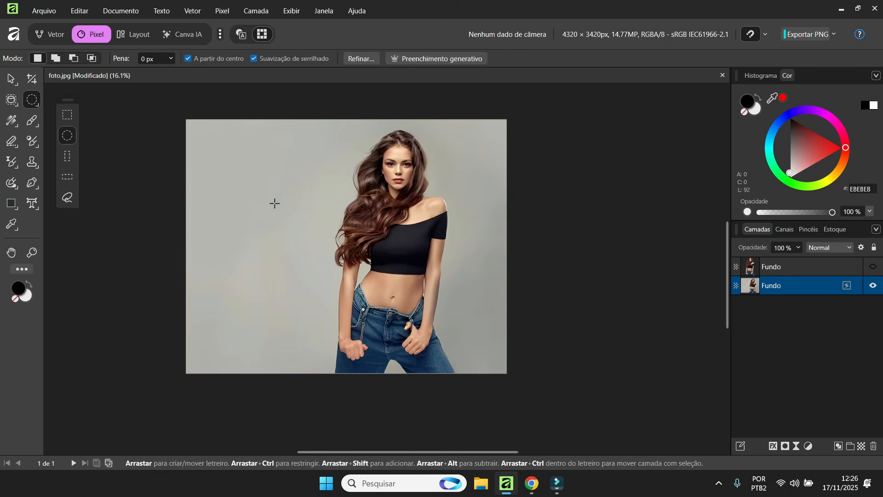
# Try deleting a circular marquee area from the upper-left background of the photo, then undo the deletion and deselect.
pyautogui.moveTo(307, 267); pyautogui.dragTo(275, 175)
pyautogui.press('Delete')
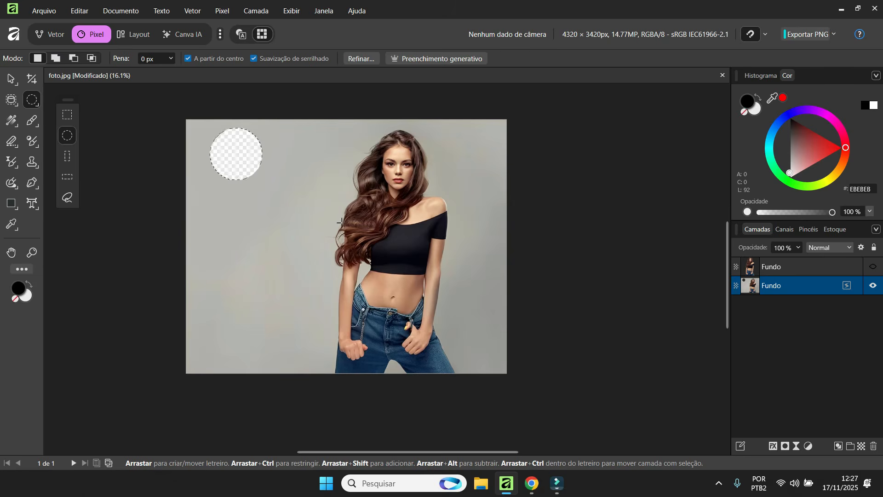
pyautogui.hotkey('ctrl', 'z')
pyautogui.hotkey('ctrl', 'd')
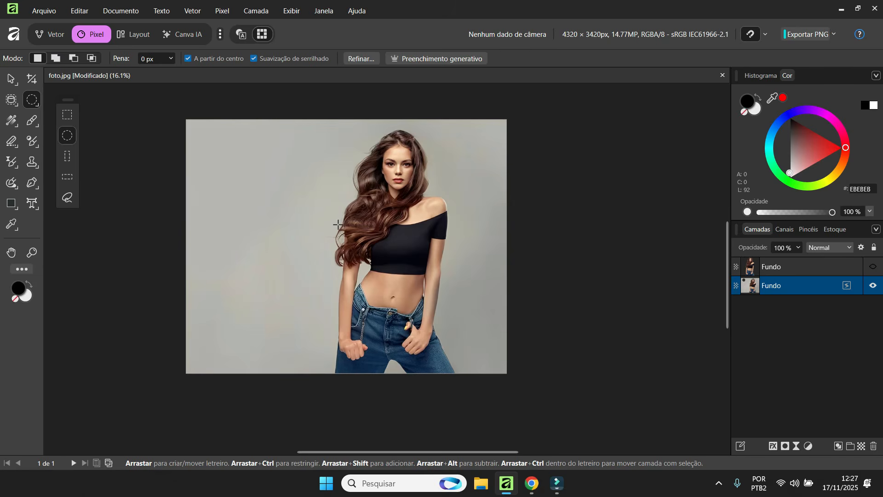
# Set the column marquee to 16 px width and 8 px feather, place a column selection on the background, and deselect it.
pyautogui.click(67, 157)
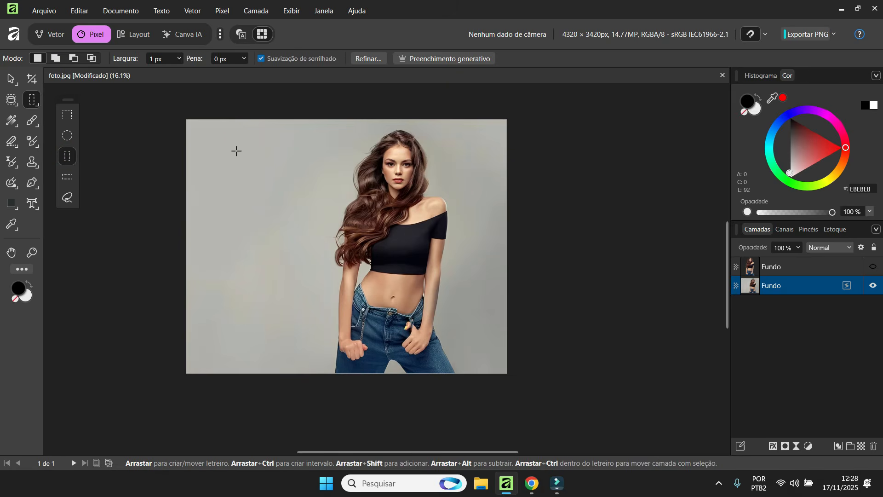
pyautogui.click(232, 130)
pyautogui.click(200, 129)
pyautogui.moveTo(132, 60); pyautogui.dragTo(136, 60)
pyautogui.moveTo(191, 56); pyautogui.dragTo(195, 57)
pyautogui.moveTo(231, 162); pyautogui.dragTo(273, 281)
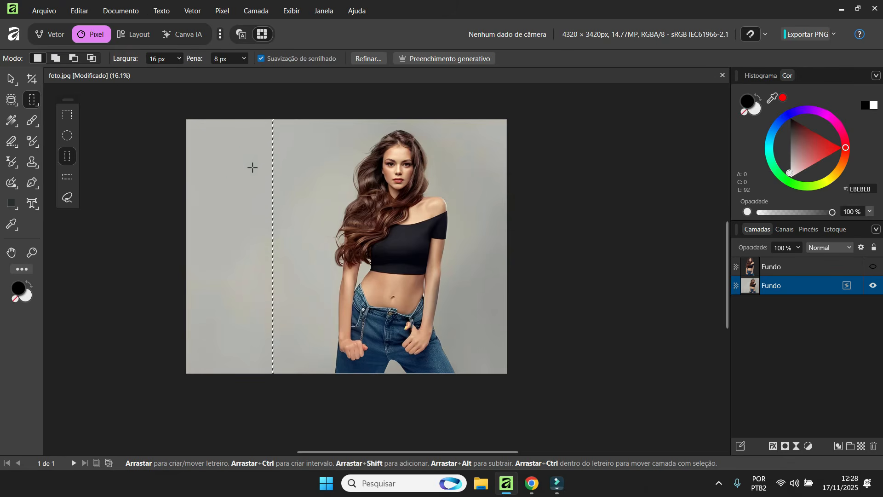
pyautogui.hotkey('ctrl', 'd')
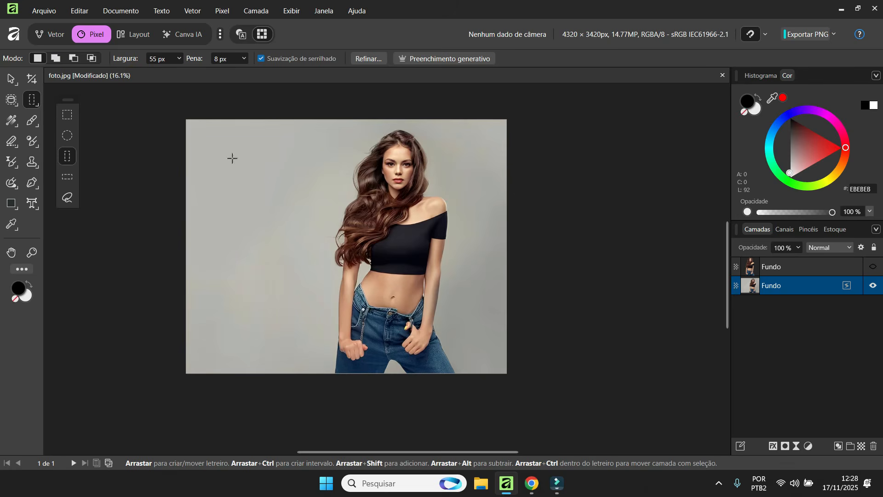
# Cut three transparent vertical strips from the background beside the woman using a 55 px wide column marquee.
pyautogui.moveTo(232, 158); pyautogui.dragTo(326, 308)
pyautogui.press('Delete')
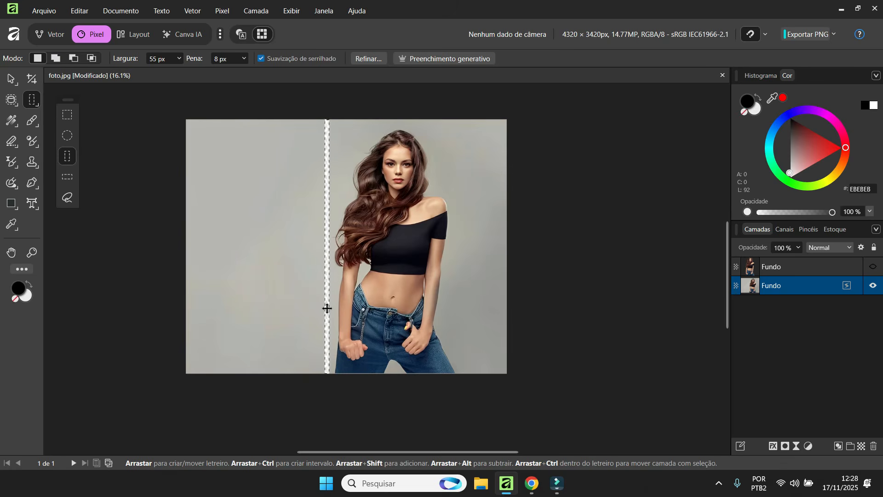
pyautogui.moveTo(245, 119); pyautogui.dragTo(268, 322)
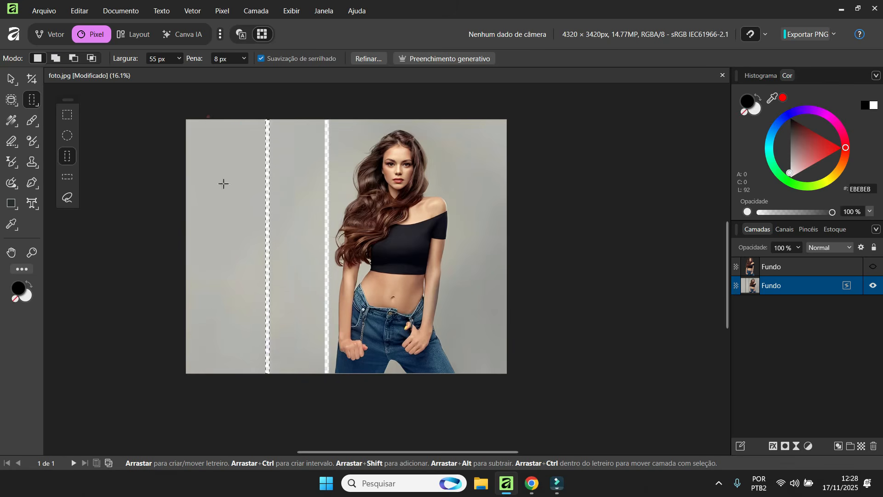
pyautogui.moveTo(207, 116); pyautogui.dragTo(225, 331)
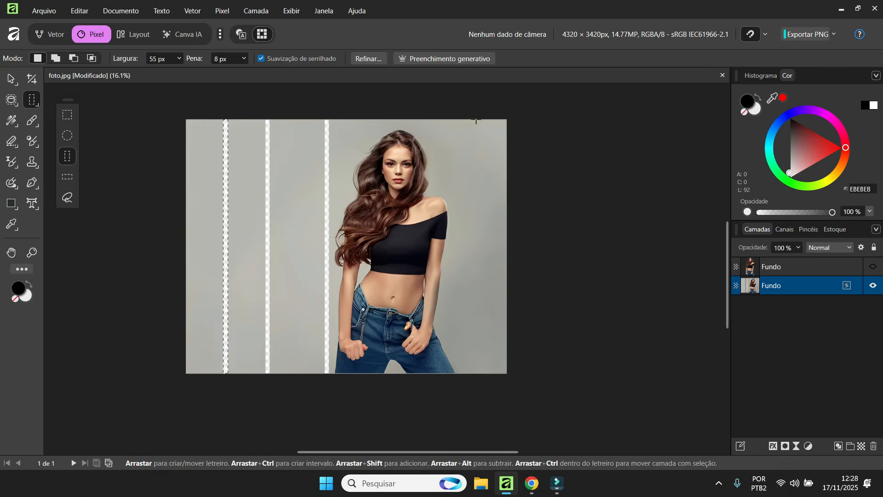
# Place a 55 px column selection on the background just past the woman's bare shoulder, try a black brush stroke inside it, and undo both.
pyautogui.moveTo(476, 120); pyautogui.dragTo(462, 325)
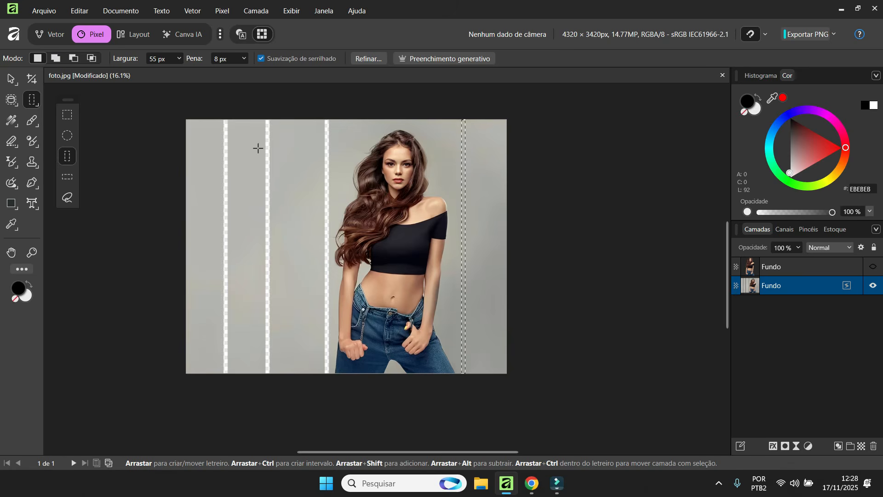
pyautogui.press('b')
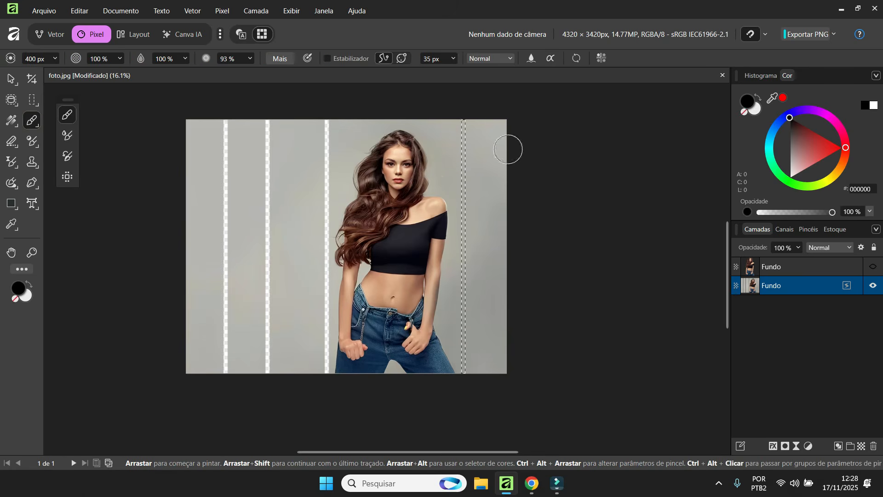
pyautogui.moveTo(464, 121)
pyautogui.mouseDown()
pyautogui.moveTo(469, 160)
pyautogui.moveTo(464, 187)
pyautogui.moveTo(507, 240)
pyautogui.moveTo(468, 294)
pyautogui.moveTo(457, 142)
pyautogui.moveTo(440, 385)
pyautogui.moveTo(457, 337)
pyautogui.moveTo(451, 454)
pyautogui.moveTo(476, 282)
pyautogui.mouseUp()
pyautogui.hotkey('ctrl', 'z')
pyautogui.hotkey('ctrl', 'z')
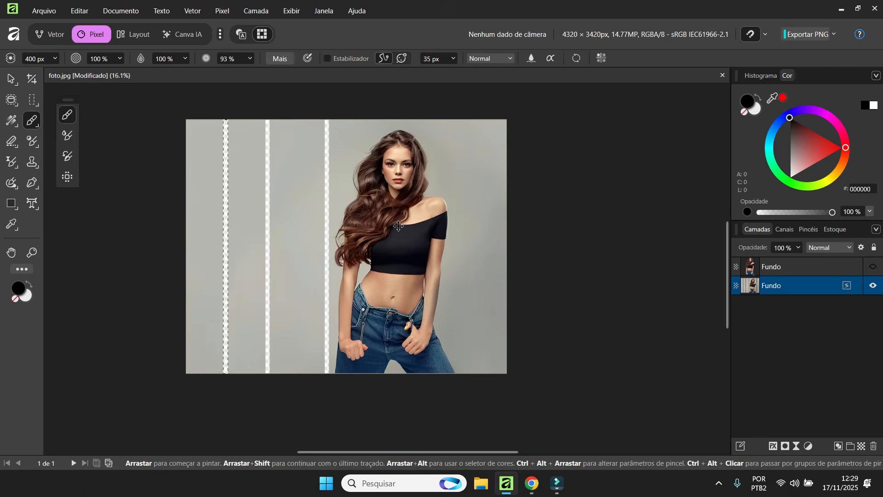
# Undo the three transparent strips and the black brush stroke to restore the plain background beside the woman.
pyautogui.hotkey('ctrl', 'z')
pyautogui.hotkey('ctrl', 'z')
pyautogui.hotkey('ctrl', 'z')
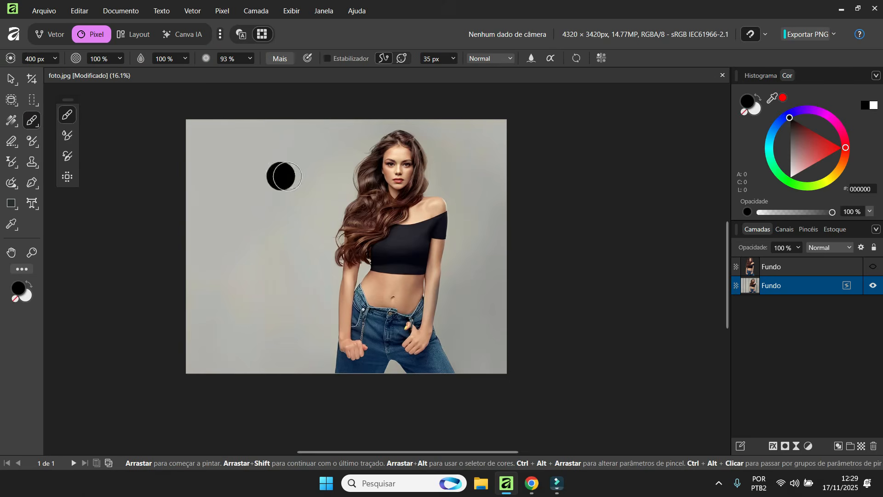
pyautogui.hotkey('ctrl', 'z')
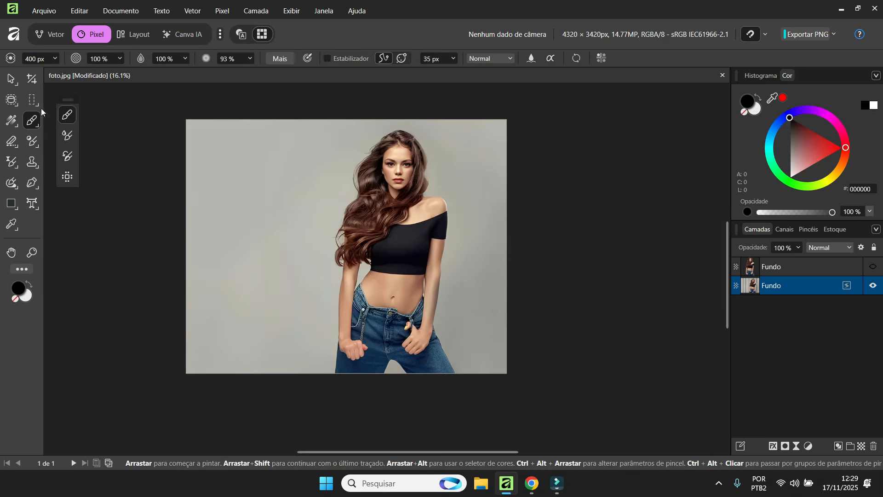
# Adjust the row marquee's height, try placing a row selection across the photo, and deselect it.
pyautogui.click(29, 102)
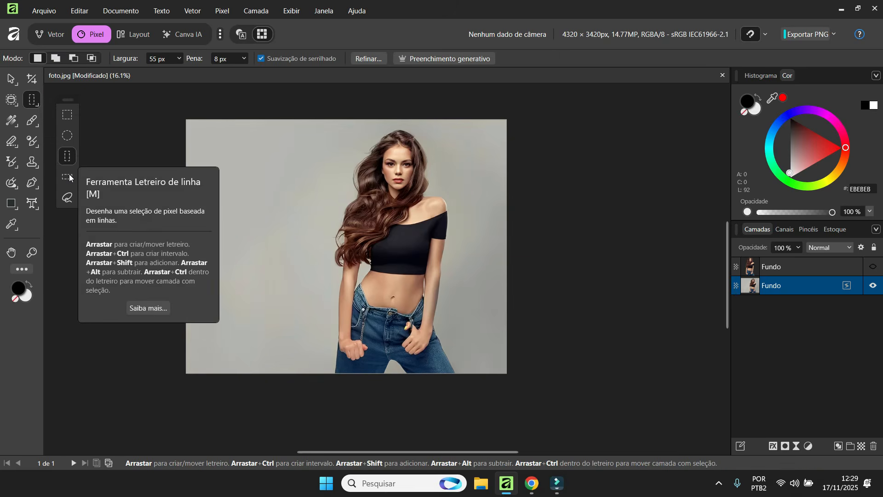
pyautogui.click(69, 174)
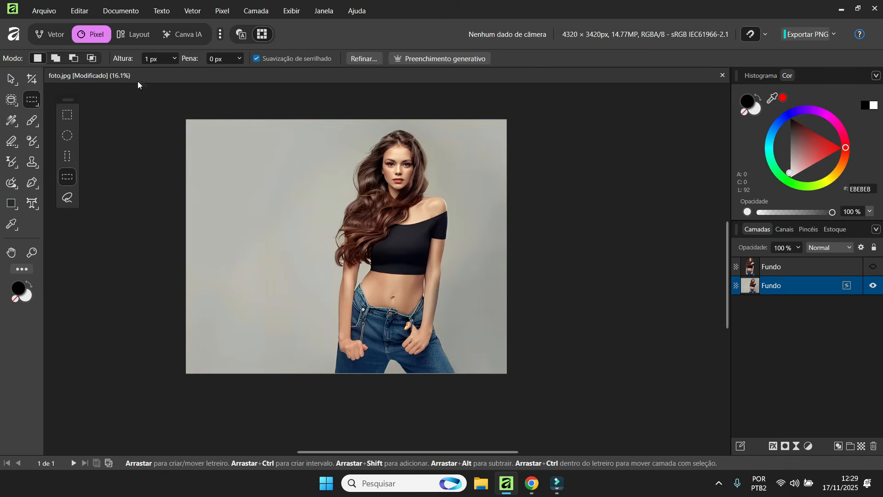
pyautogui.moveTo(117, 57); pyautogui.dragTo(159, 61)
pyautogui.moveTo(174, 143); pyautogui.dragTo(463, 289)
pyautogui.moveTo(456, 192)
pyautogui.mouseDown()
pyautogui.moveTo(455, 269)
pyautogui.moveTo(448, 179)
pyautogui.mouseUp()
pyautogui.click(96, 202)
# Draw an irregular freehand lasso selection on the empty background beside the woman, and deselect it.
pyautogui.click(67, 197)
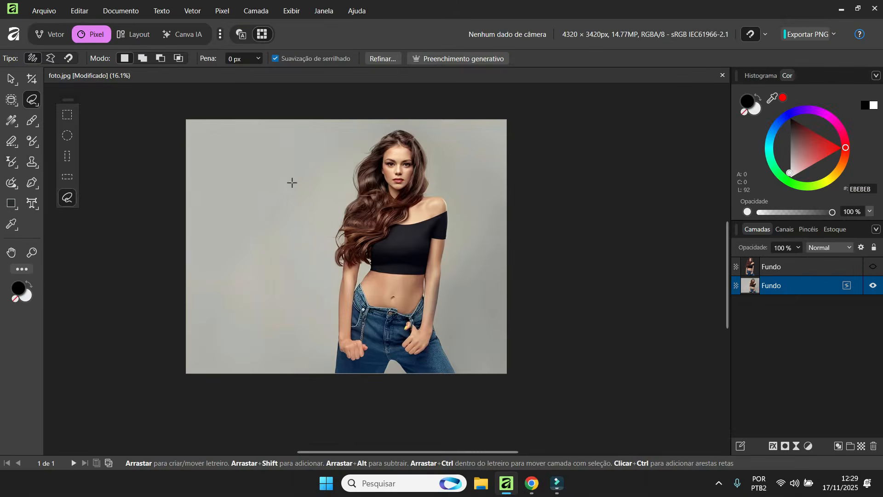
pyautogui.moveTo(278, 179)
pyautogui.mouseDown()
pyautogui.moveTo(251, 161)
pyautogui.moveTo(243, 184)
pyautogui.moveTo(289, 307)
pyautogui.mouseUp()
pyautogui.moveTo(298, 173); pyautogui.dragTo(299, 174)
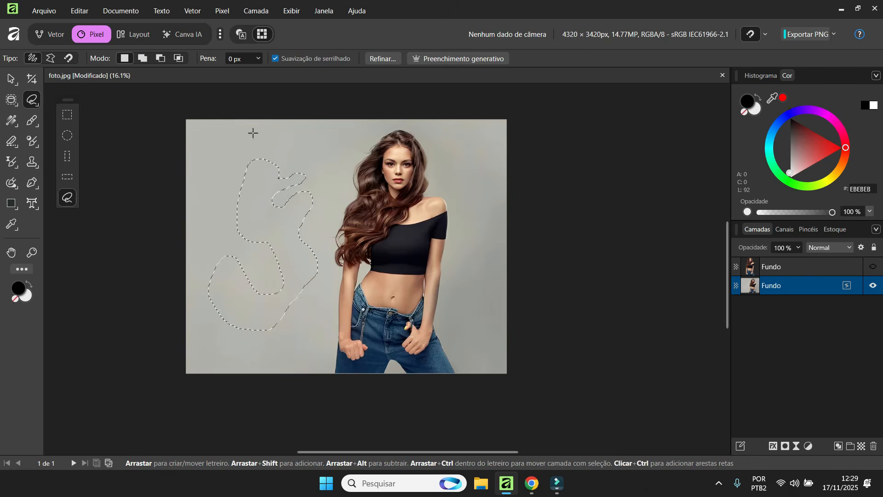
pyautogui.click(215, 232)
# Outline a polygonal lasso selection along the woman's jeans and arm and across the adjacent background, close it, and deselect it.
pyautogui.click(49, 59)
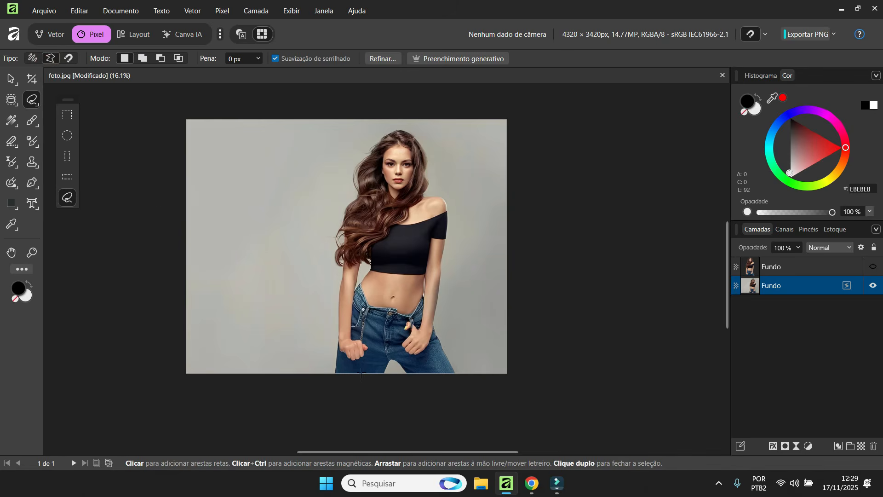
pyautogui.scroll(3, 362, 345)
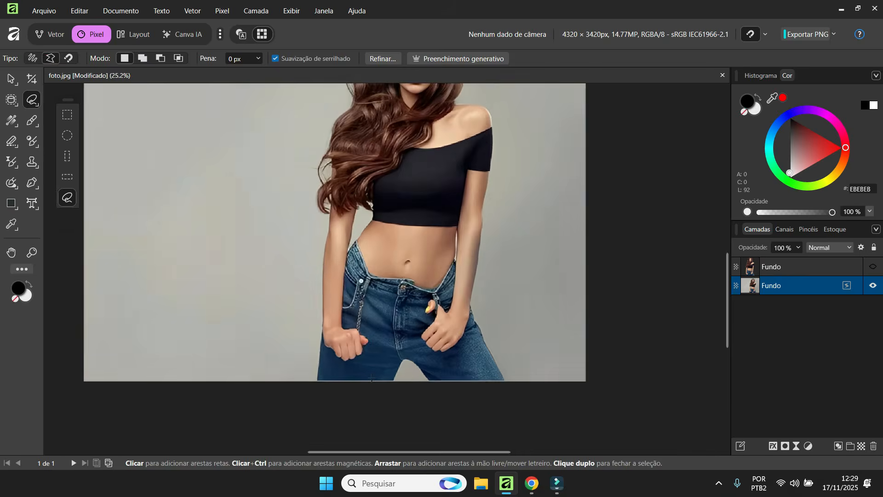
pyautogui.click(308, 383)
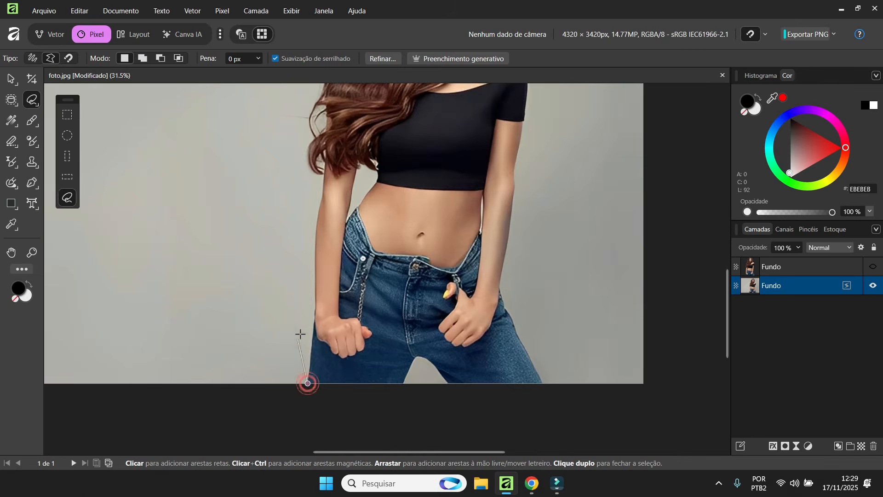
pyautogui.click(314, 306)
pyautogui.click(318, 202)
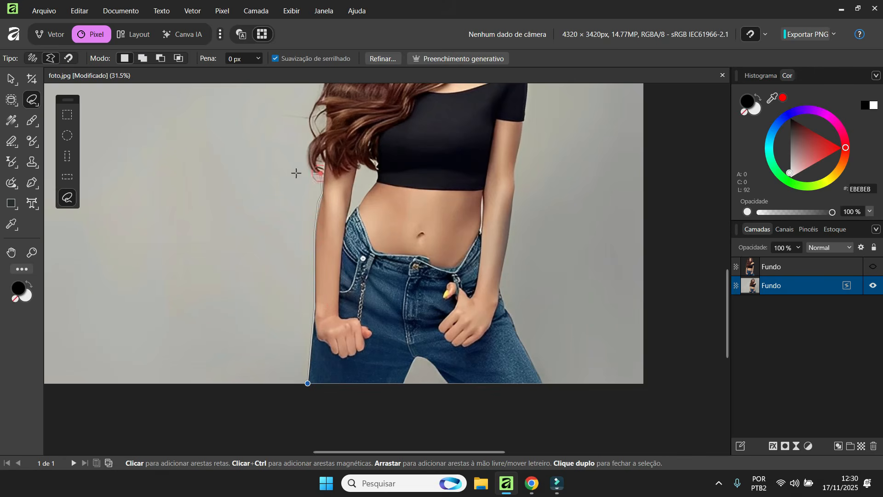
pyautogui.click(280, 174)
pyautogui.click(206, 174)
pyautogui.click(212, 234)
pyautogui.doubleClick(162, 325)
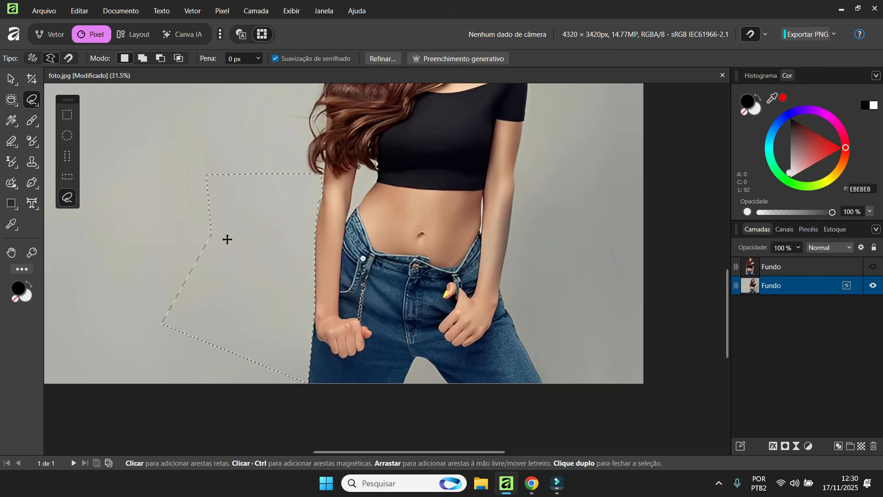
pyautogui.hotkey('ctrl', 'd')
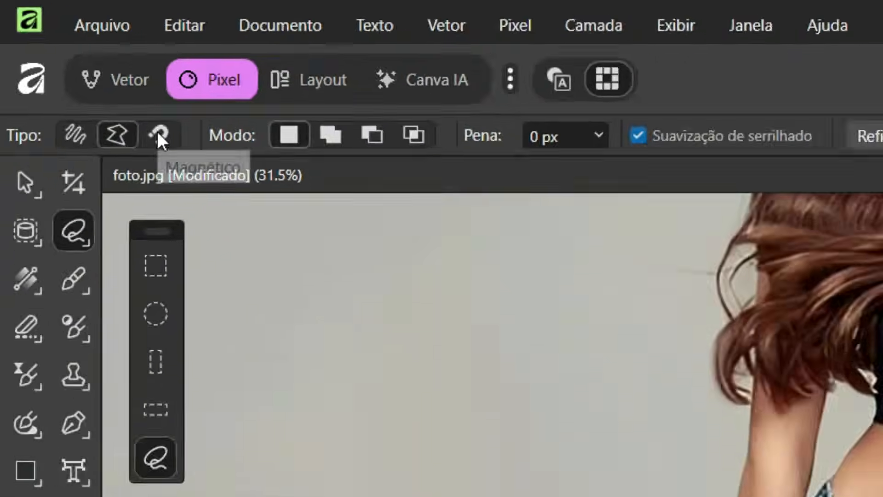
# Trace a magnetic lasso edge from the photo's lower border up the woman's jeans, arm, and long hair.
pyautogui.click(69, 58)
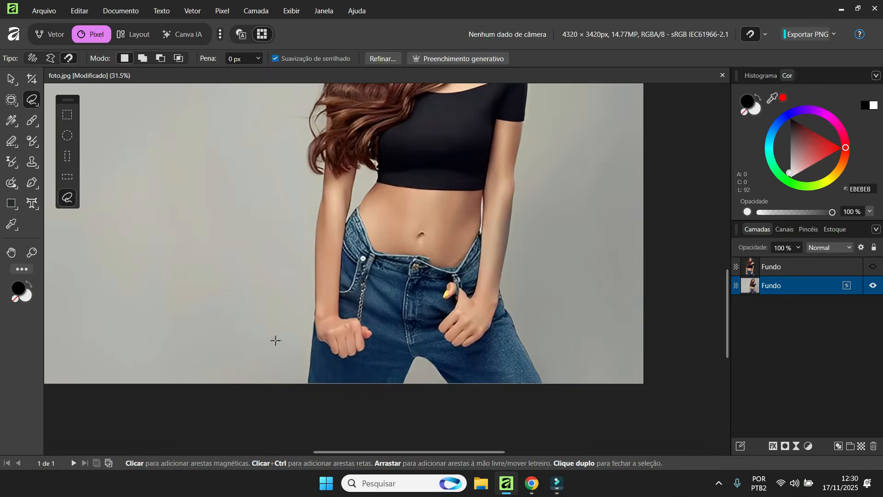
pyautogui.click(306, 383)
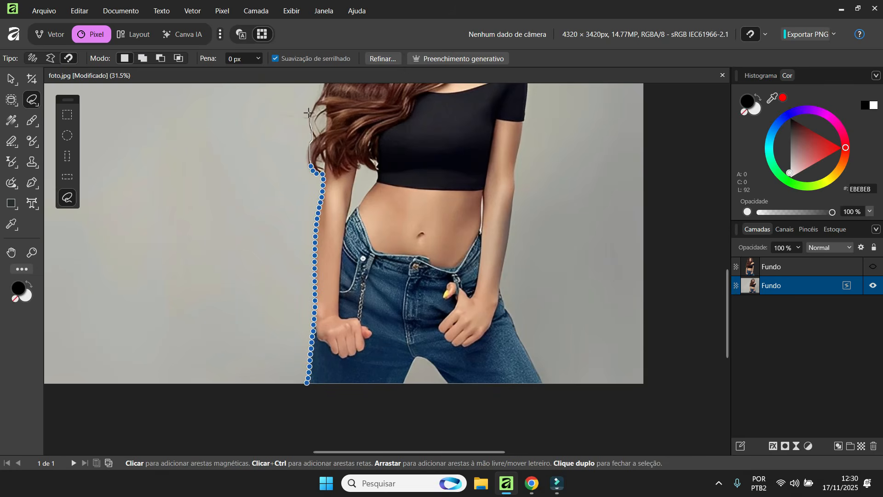
pyautogui.press('space')
pyautogui.moveTo(309, 119); pyautogui.dragTo(308, 136)
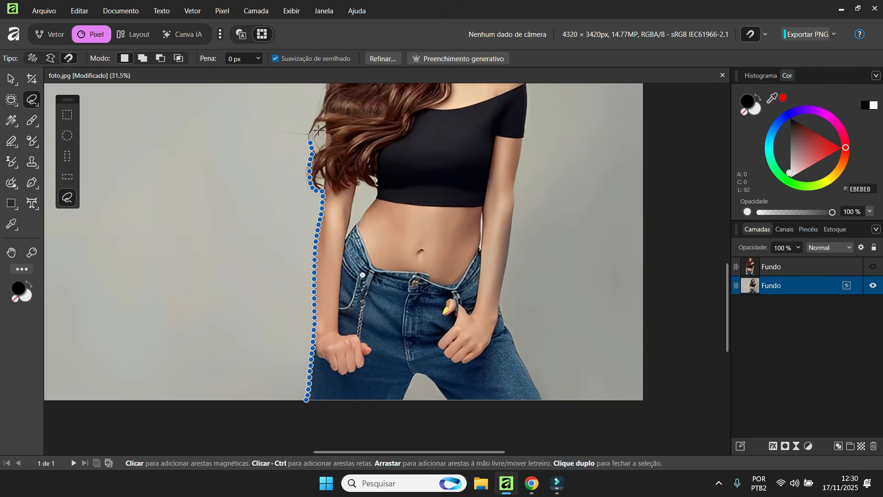
pyautogui.press('space')
pyautogui.moveTo(315, 133); pyautogui.dragTo(320, 349)
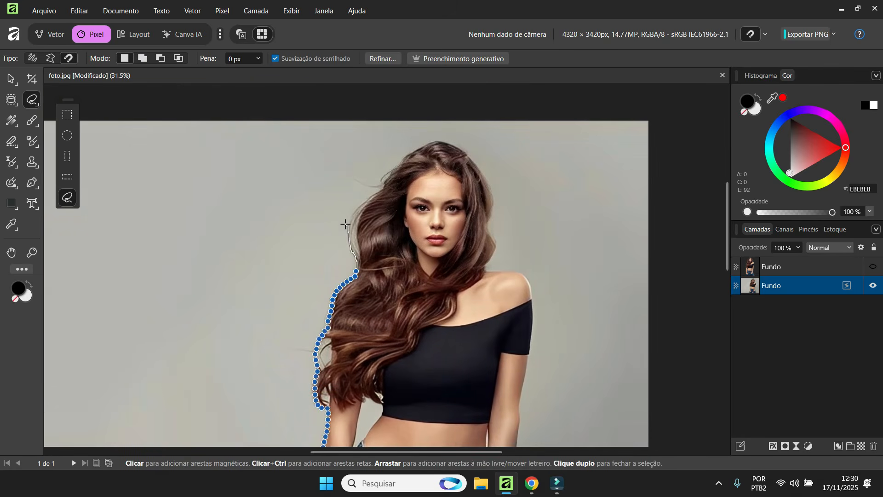
# Continue the magnetic lasso around the woman's head and down her body to the jeans, close the selection, and deselect it.
pyautogui.press('Escape')
pyautogui.press('space')
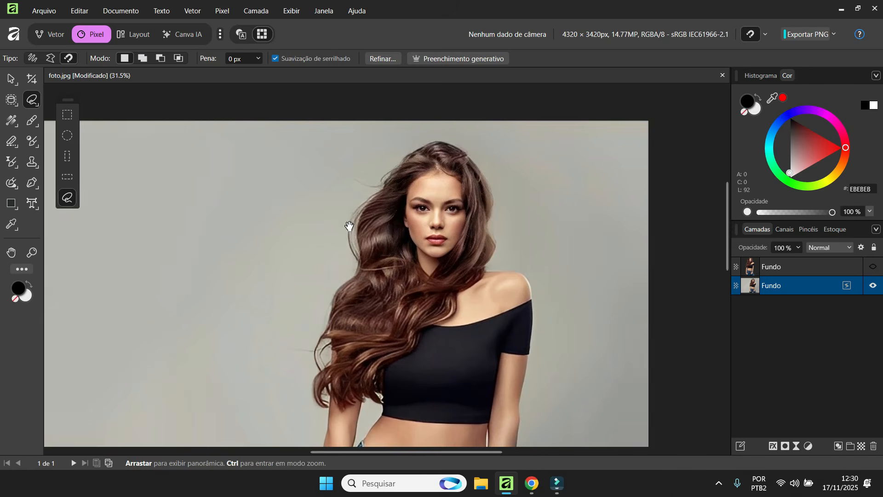
pyautogui.moveTo(355, 224); pyautogui.dragTo(354, 248)
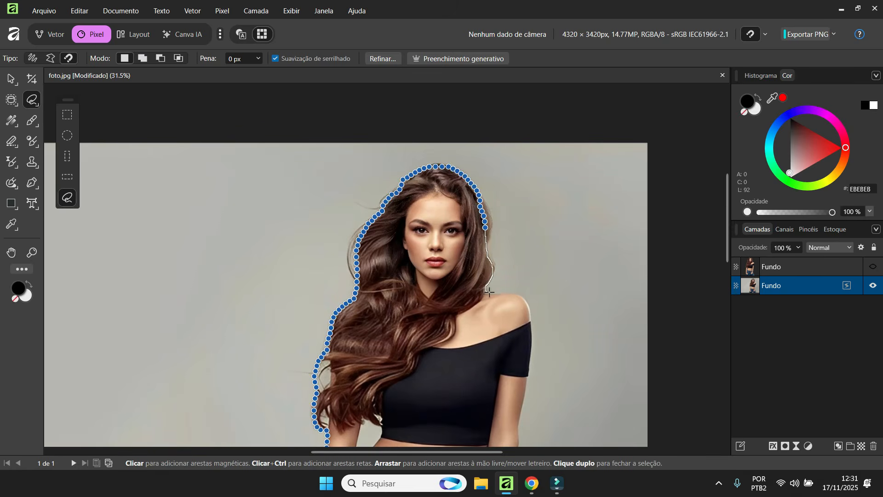
pyautogui.scroll(-2, 524, 425)
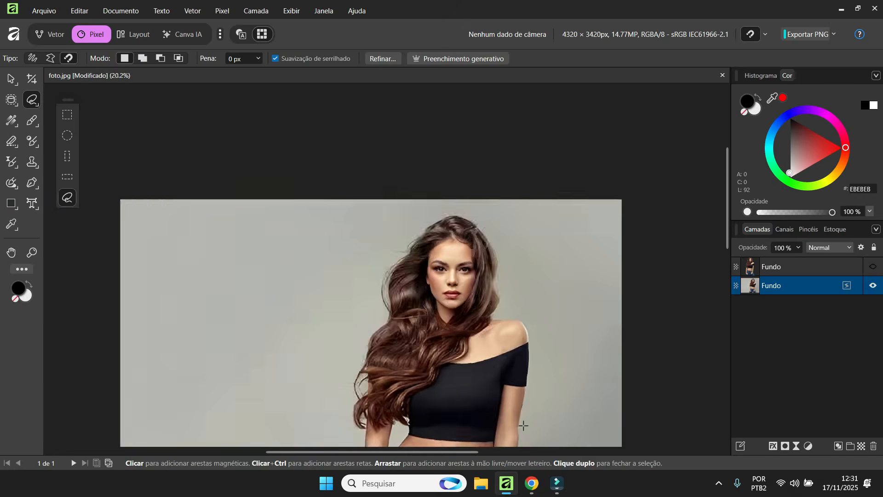
pyautogui.scroll(-4, 523, 425)
pyautogui.scroll(9, 522, 341)
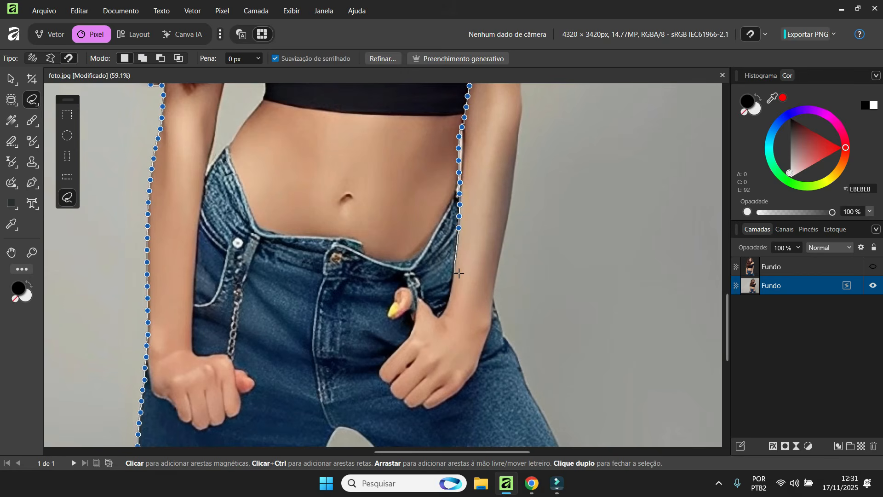
pyautogui.scroll(-5, 460, 276)
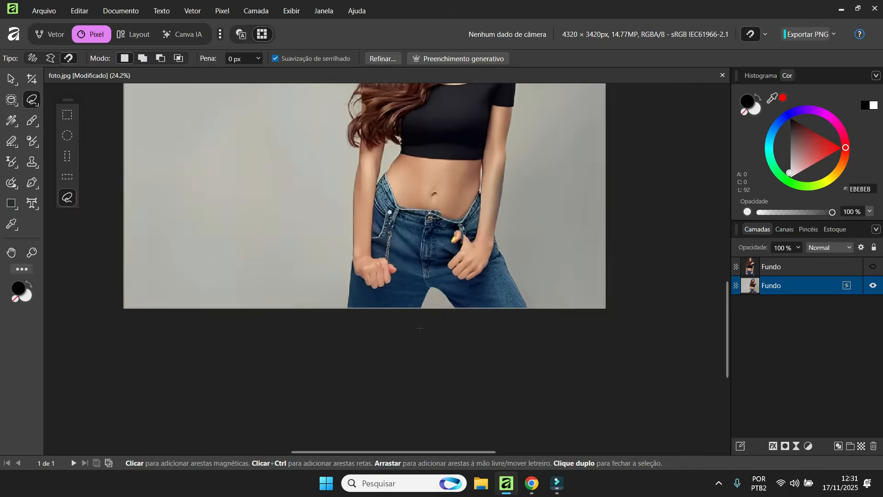
pyautogui.scroll(3, 413, 299)
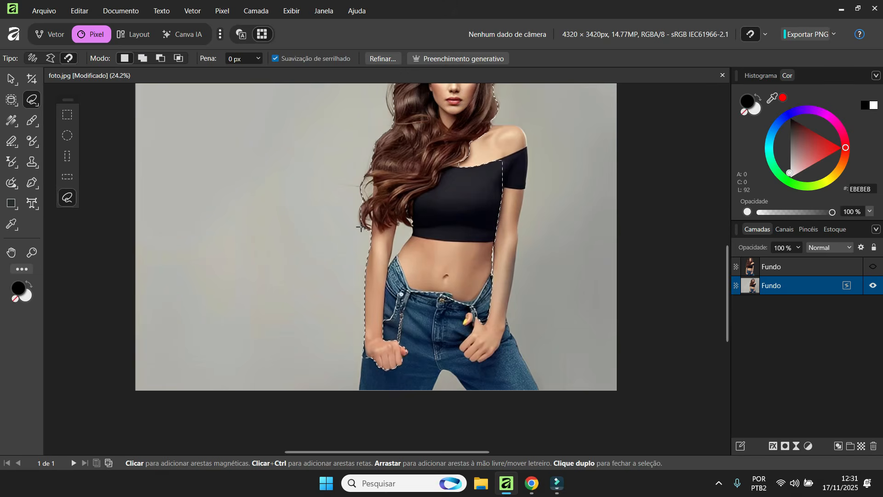
pyautogui.hotkey('ctrl', 'd')
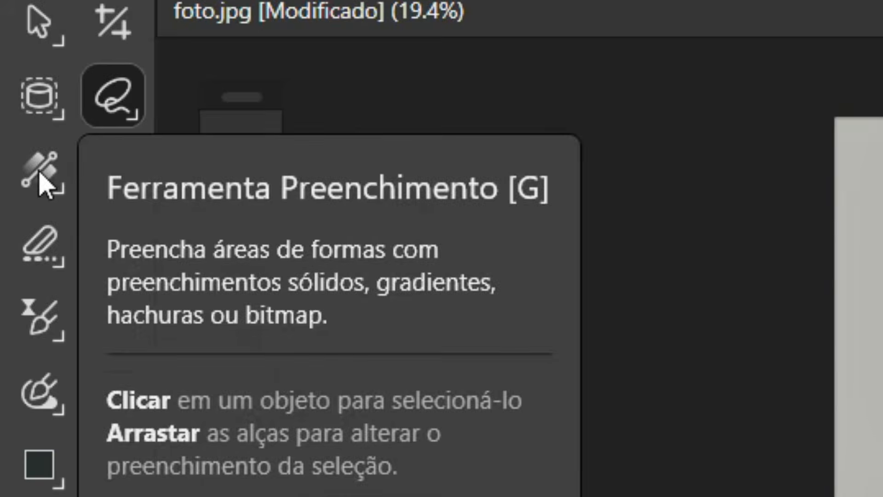
# Activate the Fill tool, show the hidden cut-out Fundo layer, and duplicate it.
pyautogui.click(37, 177)
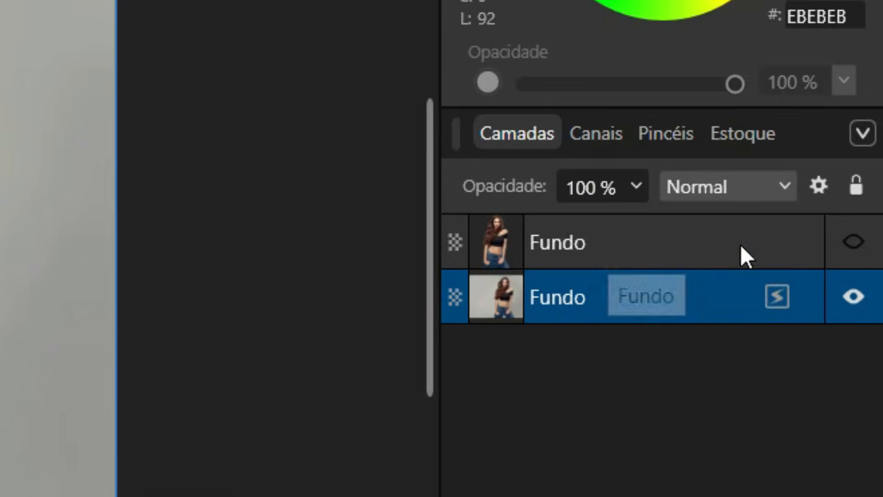
pyautogui.click(856, 243)
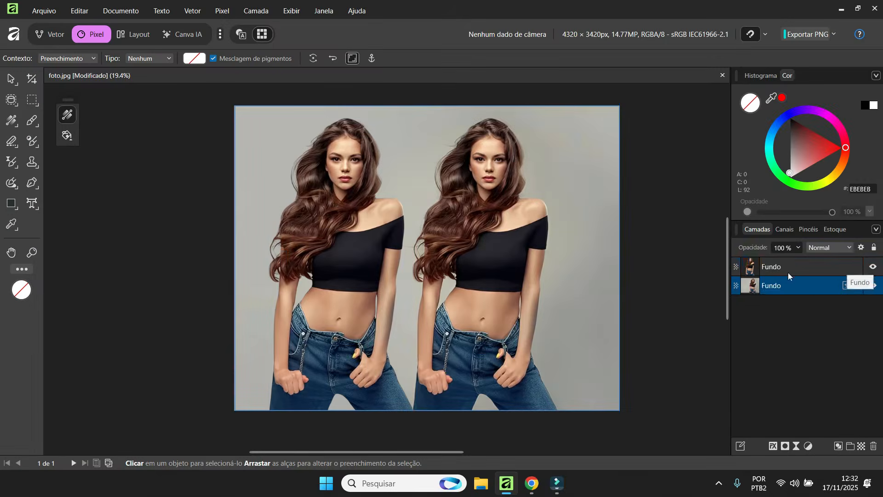
pyautogui.click(278, 257)
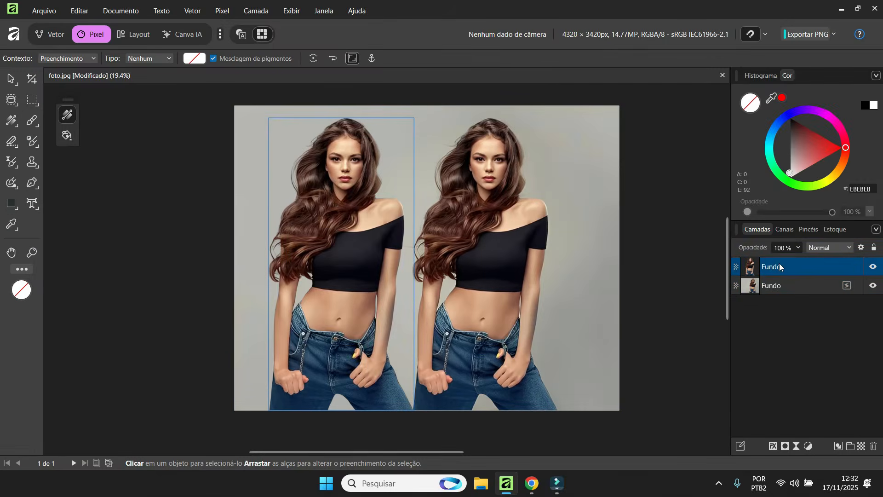
pyautogui.rightClick(779, 263)
pyautogui.press('Escape')
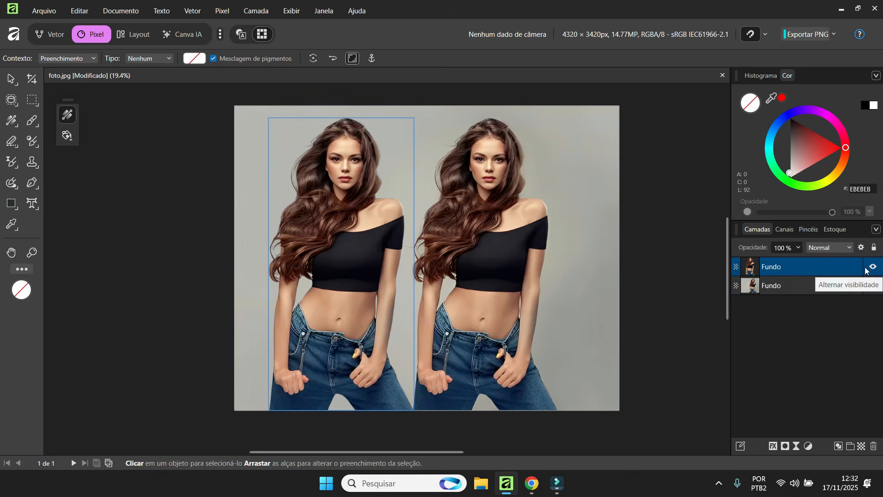
pyautogui.rightClick(748, 267)
pyautogui.click(783, 155)
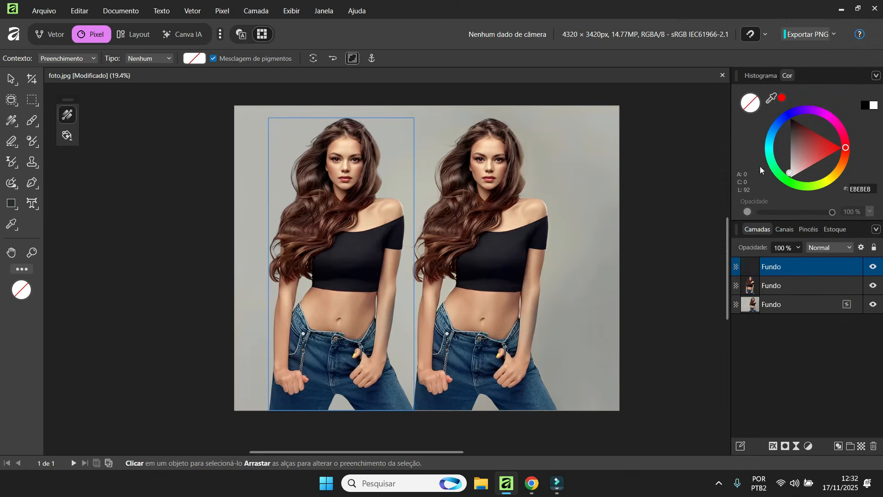
# Load the lower cut-out copy's outline as a selection, fill it with a linear gradient from black at the head to white at the base, and hide the upper copy.
pyautogui.click(774, 291)
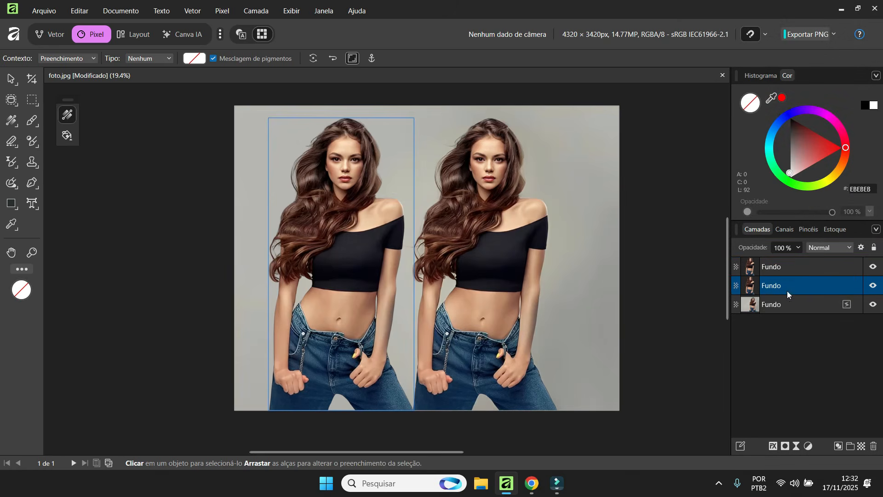
pyautogui.keyDown('ctrl'); pyautogui.click(750, 288); pyautogui.keyUp('ctrl')
pyautogui.click(14, 125)
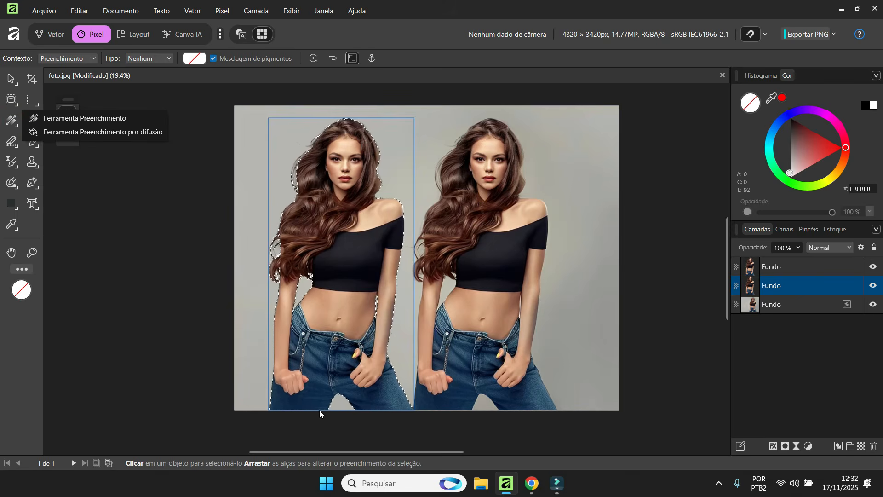
pyautogui.moveTo(319, 410); pyautogui.dragTo(341, 118)
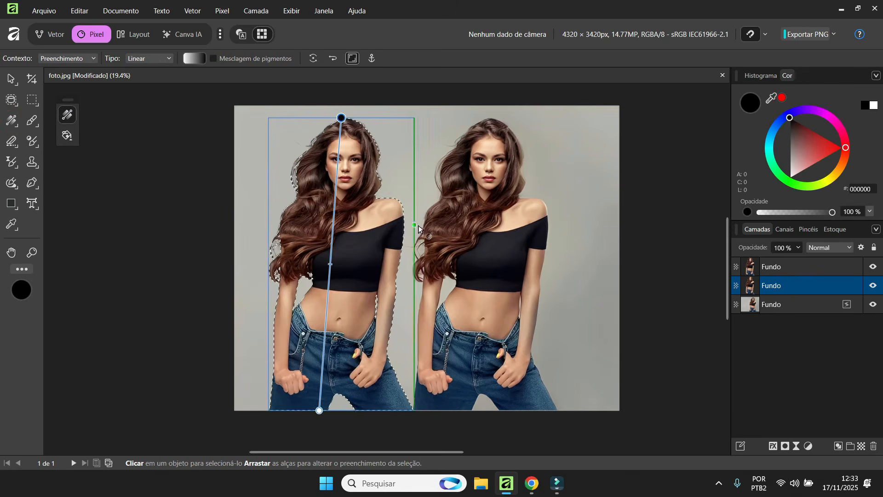
pyautogui.click(872, 267)
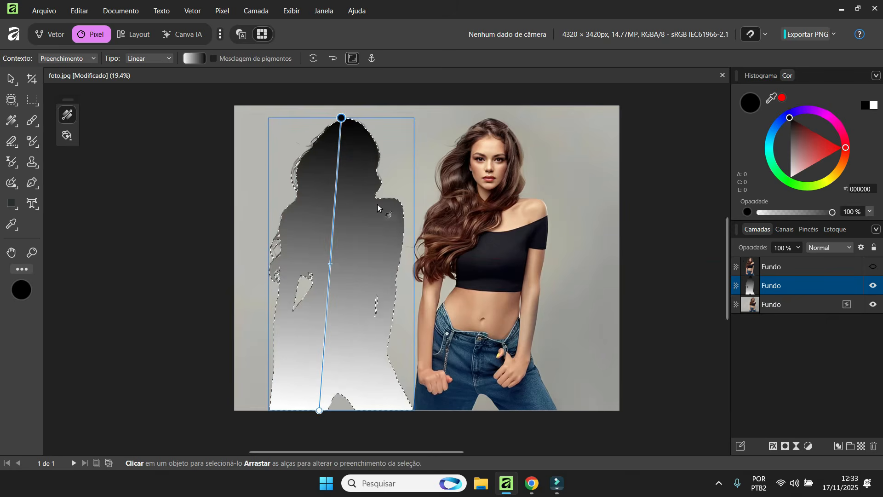
# Try a solid fill on the silhouette, switch back to linear, and angle the gradient from the edge of the arm to the upper chest.
pyautogui.click(141, 55)
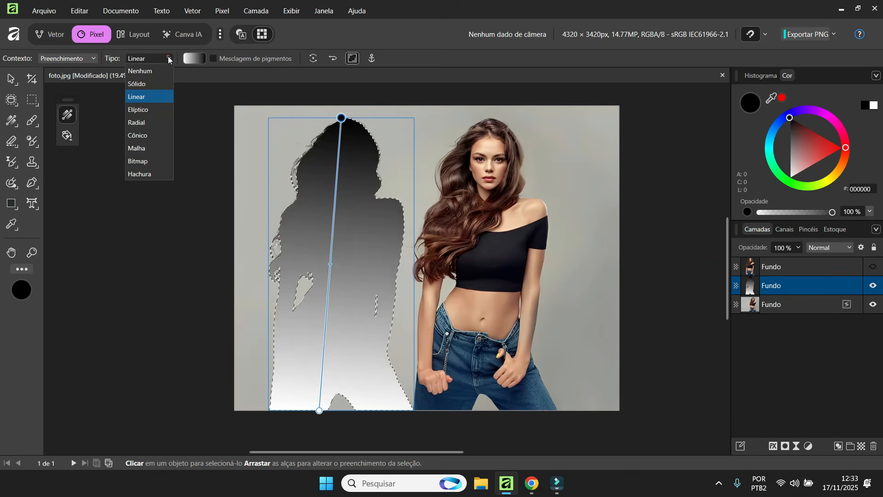
pyautogui.click(137, 84)
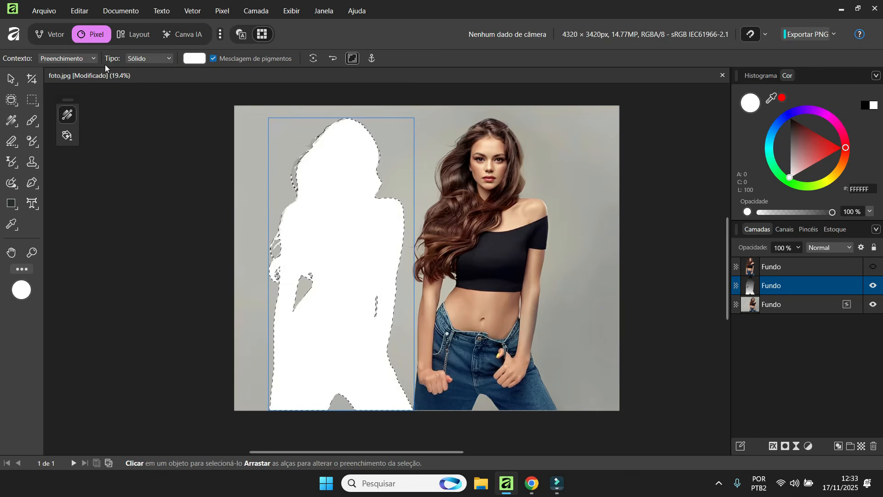
pyautogui.click(135, 59)
pyautogui.click(136, 95)
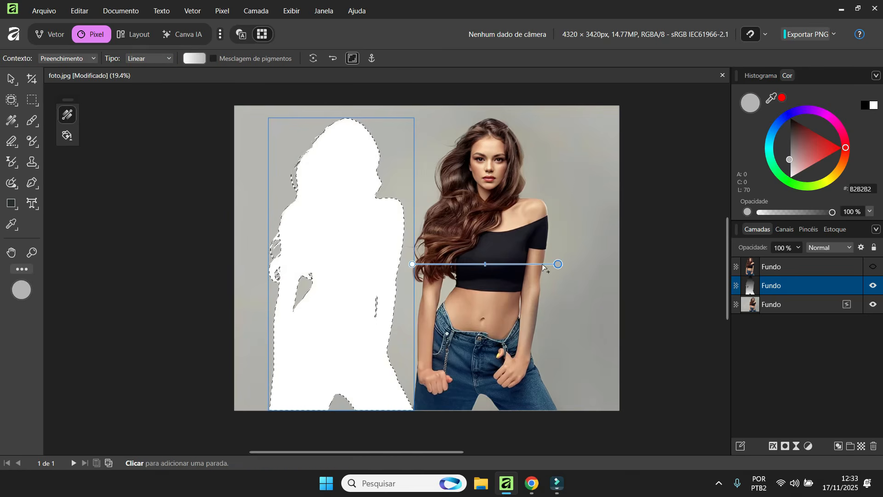
pyautogui.moveTo(558, 264); pyautogui.dragTo(335, 222)
pyautogui.moveTo(357, 263); pyautogui.dragTo(349, 209)
# Set the silhouette gradient's end stop to black, keeping the start stop white.
pyautogui.click(194, 58)
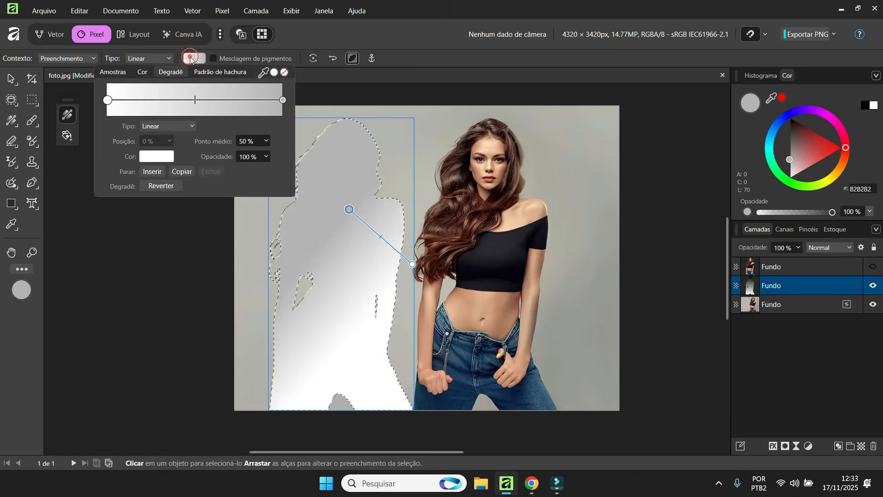
pyautogui.click(283, 100)
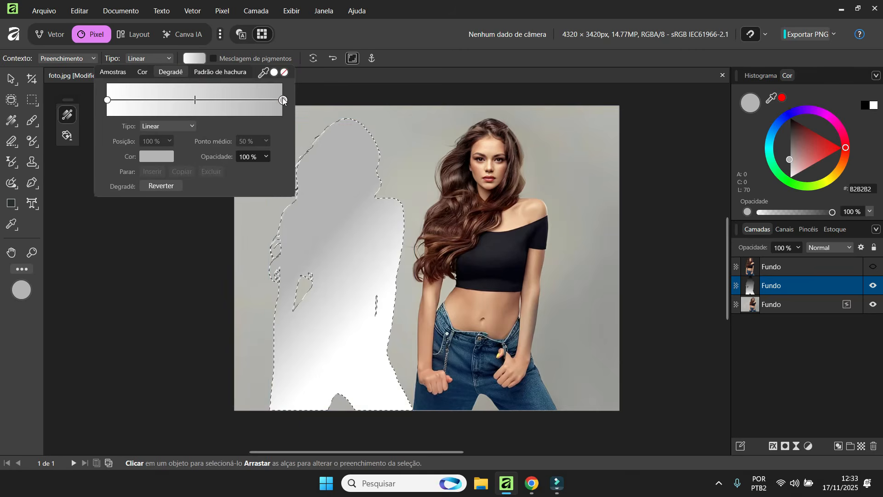
pyautogui.click(157, 157)
pyautogui.moveTo(145, 219); pyautogui.dragTo(131, 183)
pyautogui.click(168, 76)
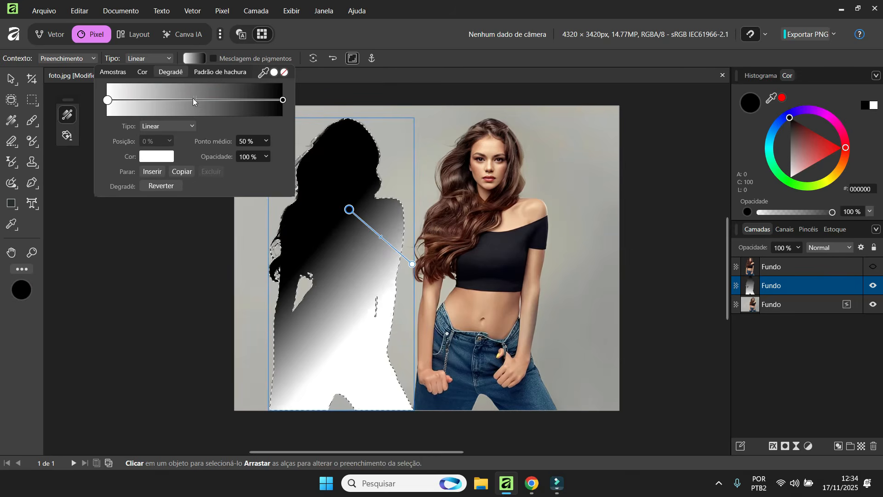
# Move the gradient's midpoint to 59% and insert a red stop (E71414) at 49% position.
pyautogui.moveTo(195, 98); pyautogui.dragTo(211, 90)
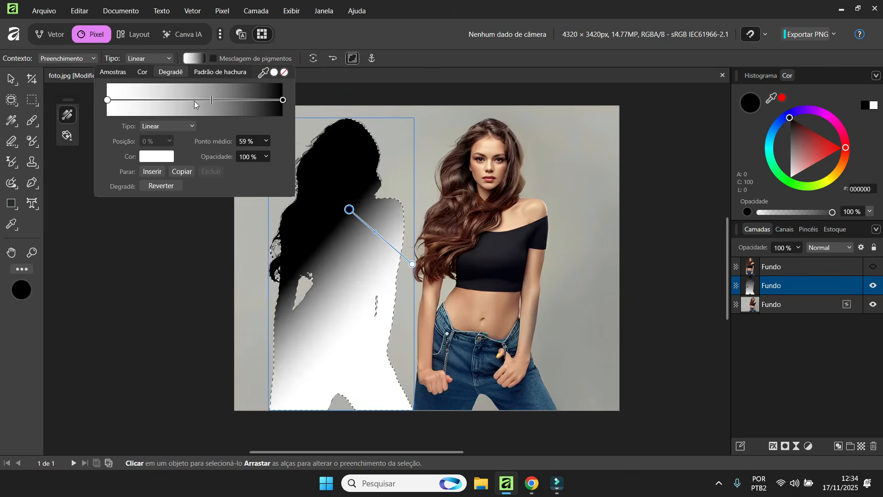
pyautogui.click(194, 100)
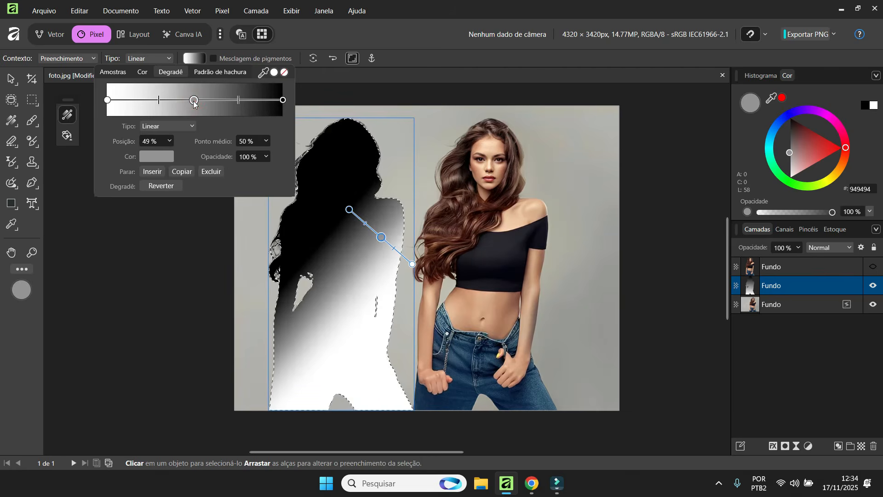
pyautogui.click(148, 157)
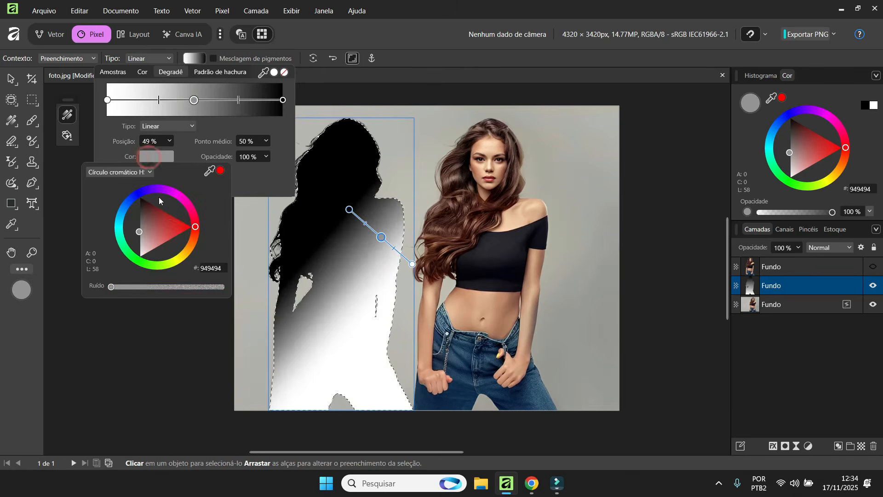
pyautogui.moveTo(169, 222); pyautogui.dragTo(180, 227)
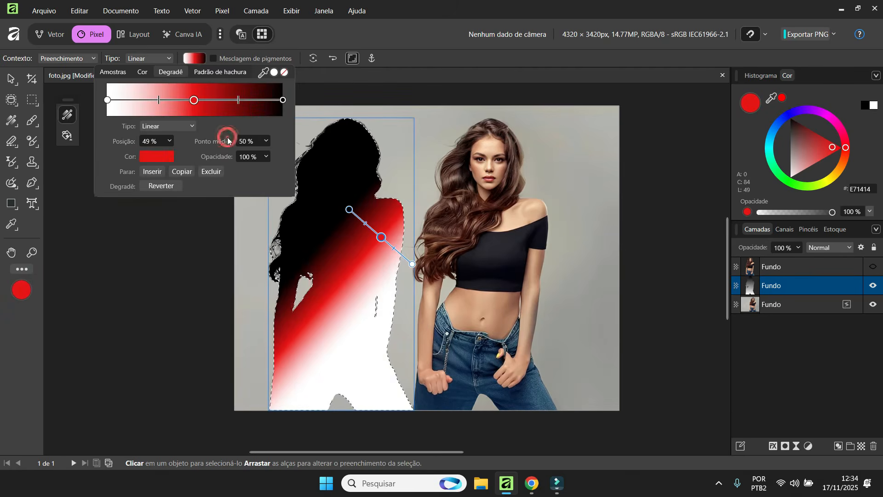
# Undo the silhouette's gradient fill changes back to the unfilled cut-out.
pyautogui.hotkey('ctrl', 'z')
pyautogui.hotkey('ctrl', 'z')
pyautogui.hotkey('ctrl', 'z')
pyautogui.hotkey('ctrl', 'z')
pyautogui.hotkey('ctrl', 'z')
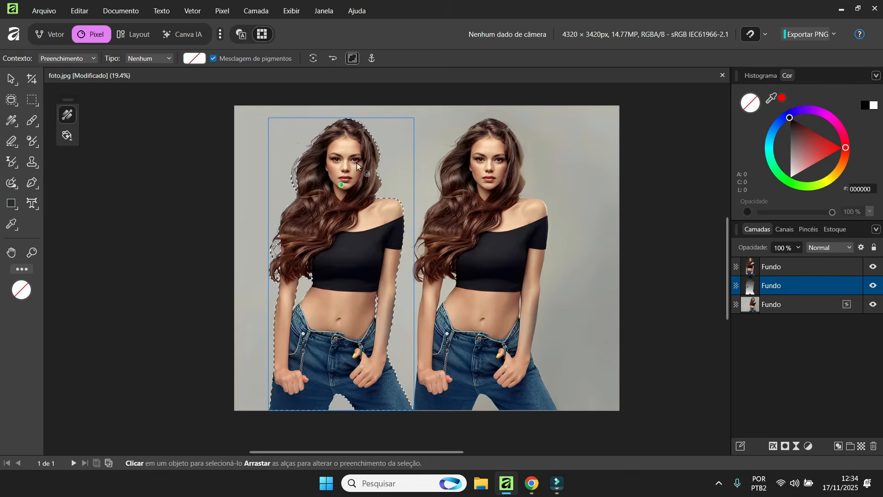
# Fill the selected lower cut-out with black using the Flood Fill tool at 100% tolerance.
pyautogui.click(67, 135)
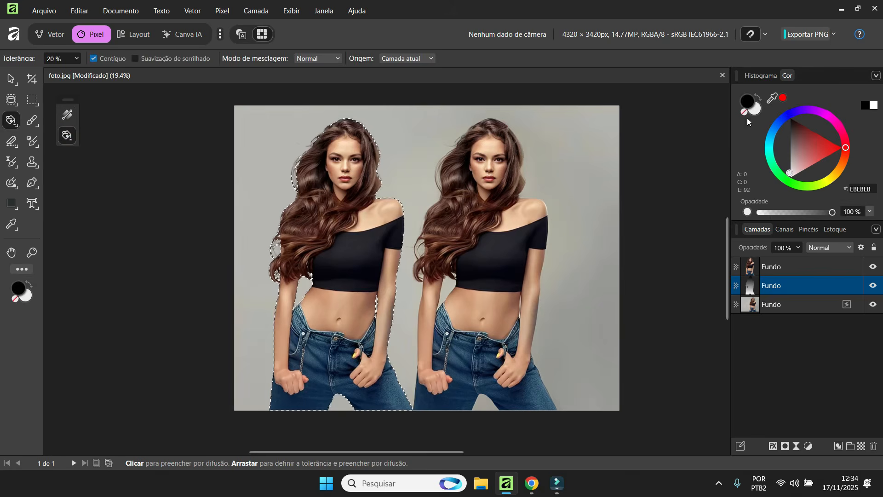
pyautogui.click(747, 101)
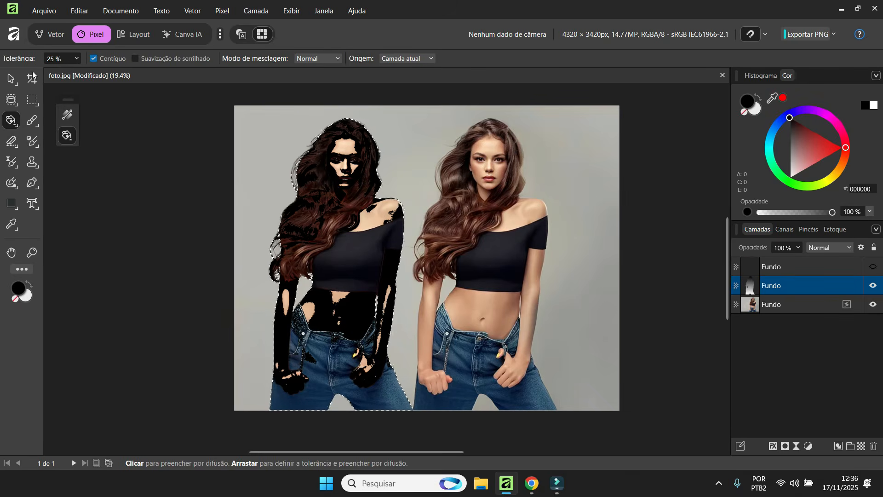
pyautogui.click(76, 58)
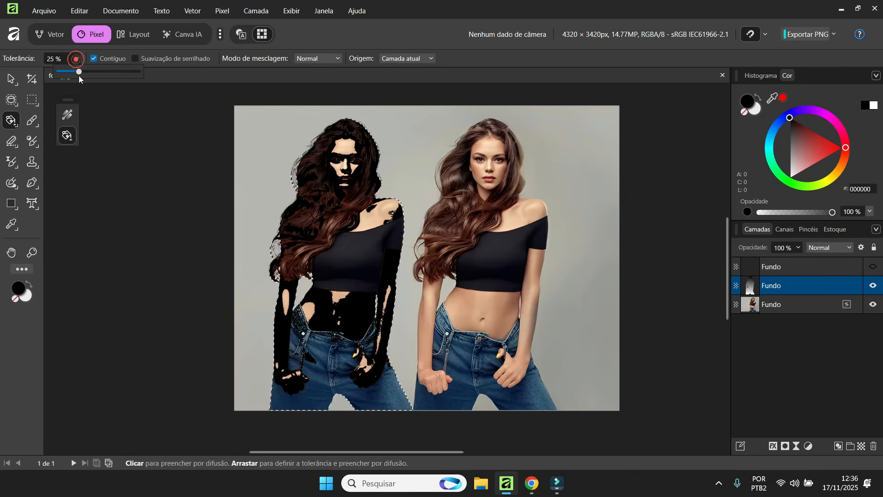
pyautogui.moveTo(373, 245); pyautogui.dragTo(354, 192)
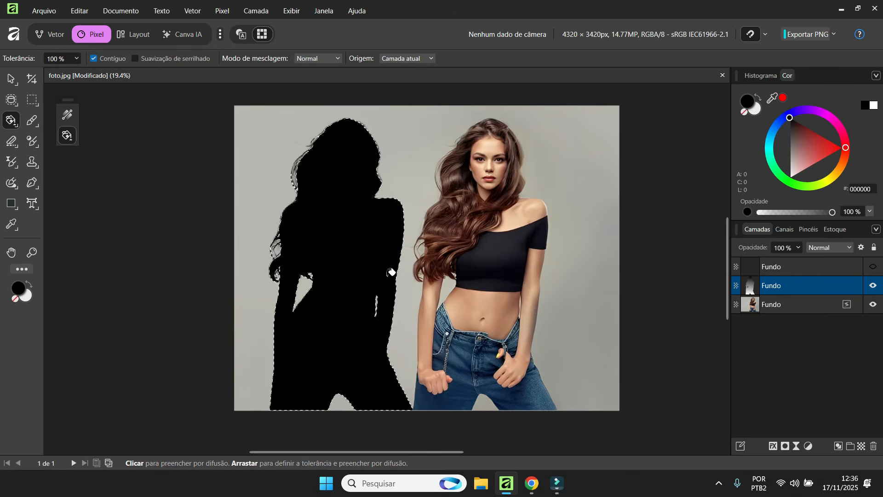
# Show the upper cut-out copy, clear the selection, and select the black silhouette layer beneath it.
pyautogui.click(874, 266)
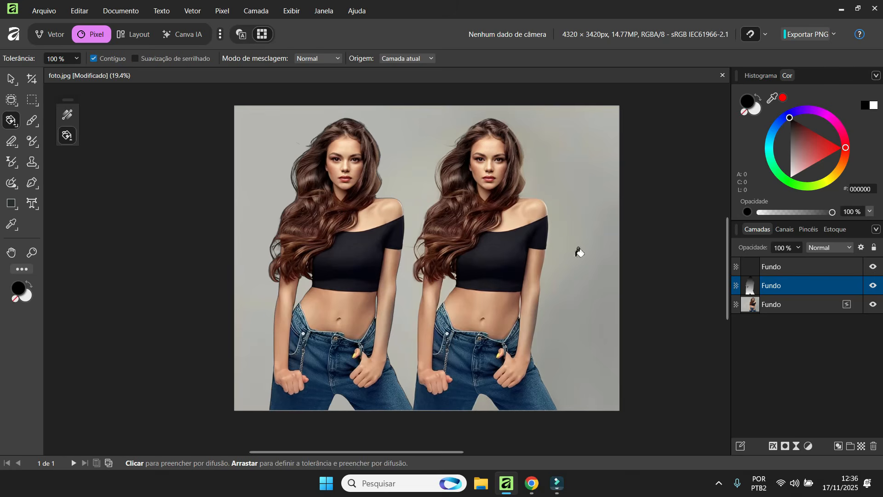
pyautogui.doubleClick(846, 284)
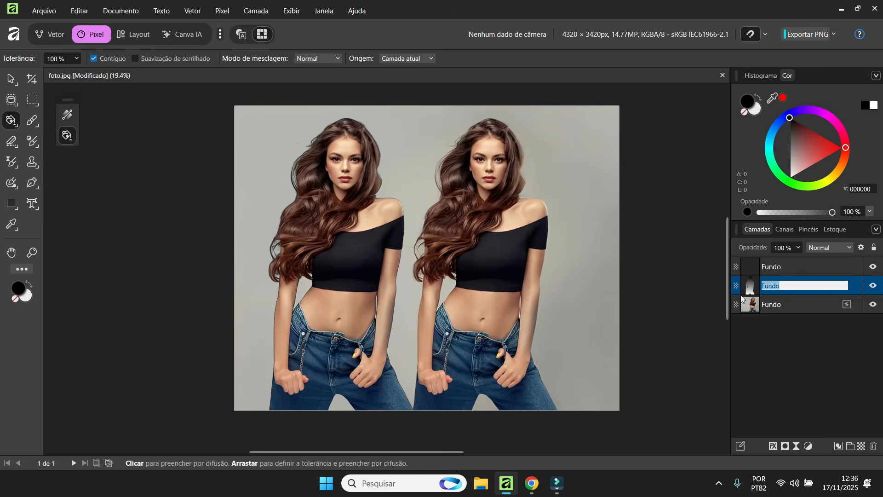
pyautogui.click(749, 273)
pyautogui.click(747, 289)
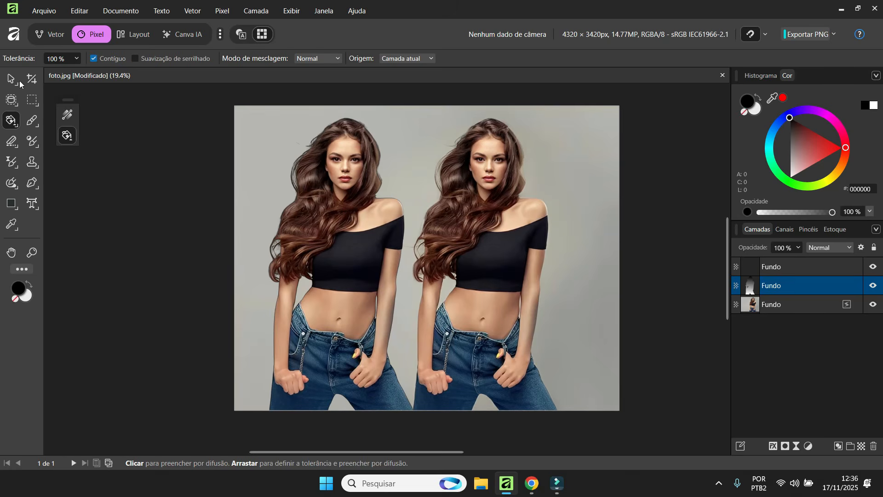
# Skew the black silhouette with the Perspective tool into a cast shadow beside the woman's jeans, apply it, and set its opacity to 56%.
pyautogui.click(9, 80)
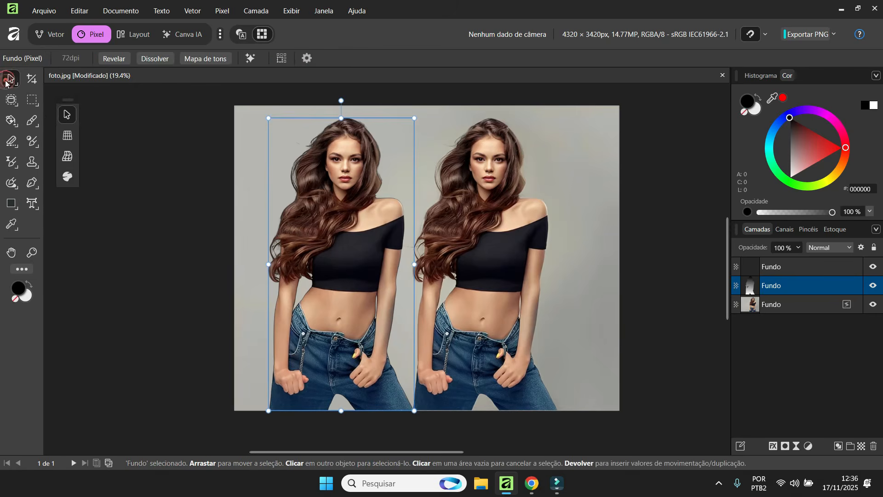
pyautogui.click(65, 137)
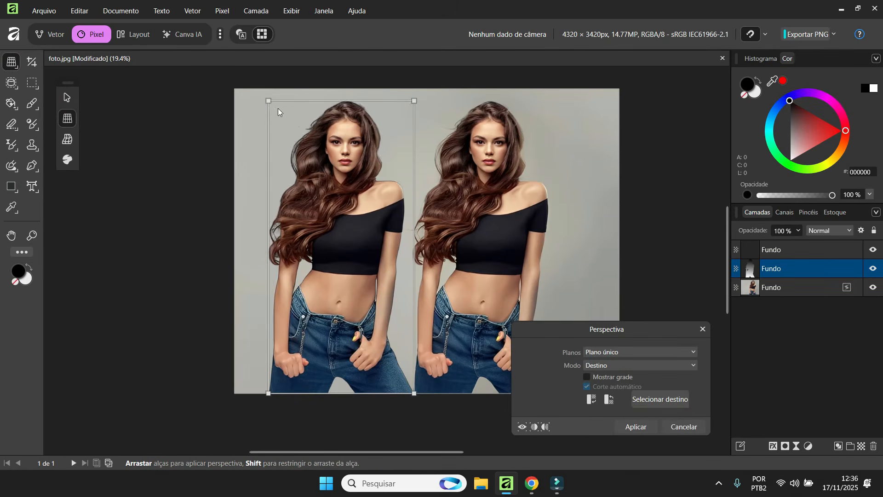
pyautogui.moveTo(269, 101); pyautogui.dragTo(215, 263)
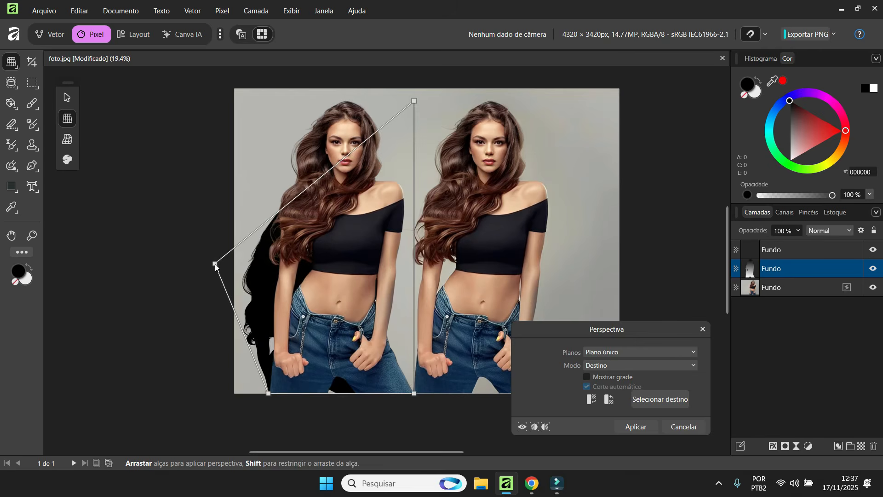
pyautogui.moveTo(414, 100); pyautogui.dragTo(274, 270)
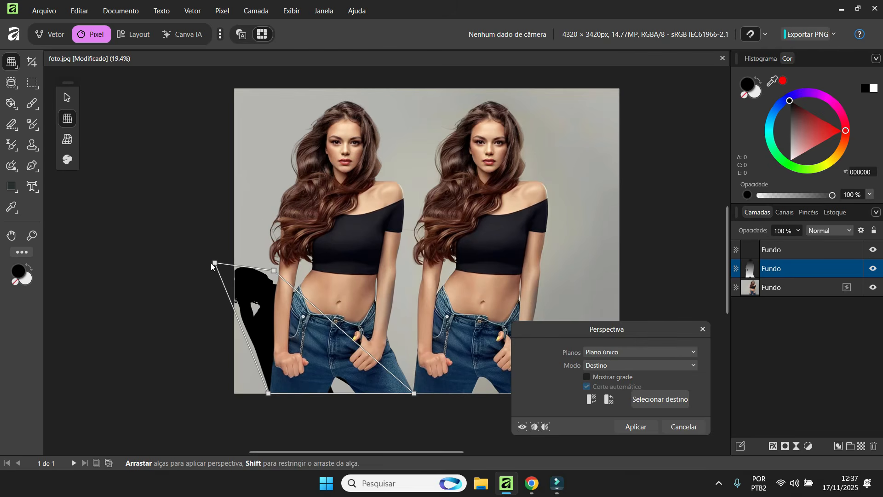
pyautogui.moveTo(214, 262); pyautogui.dragTo(233, 270)
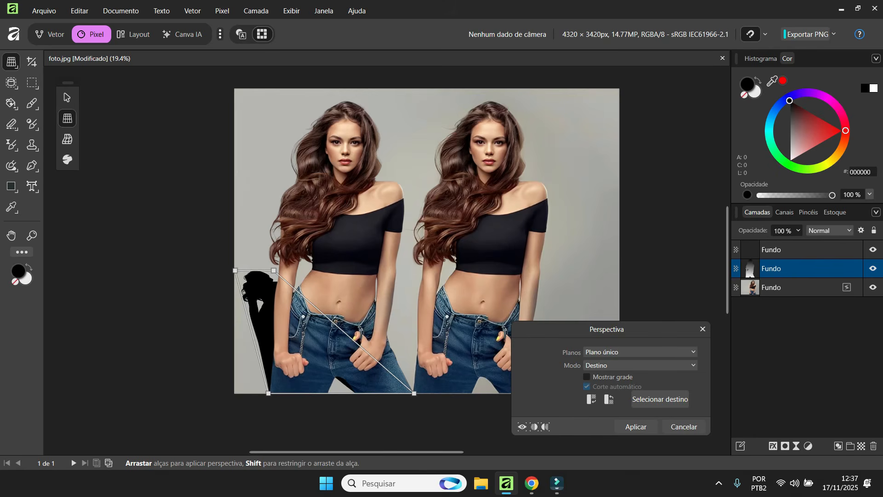
pyautogui.click(634, 427)
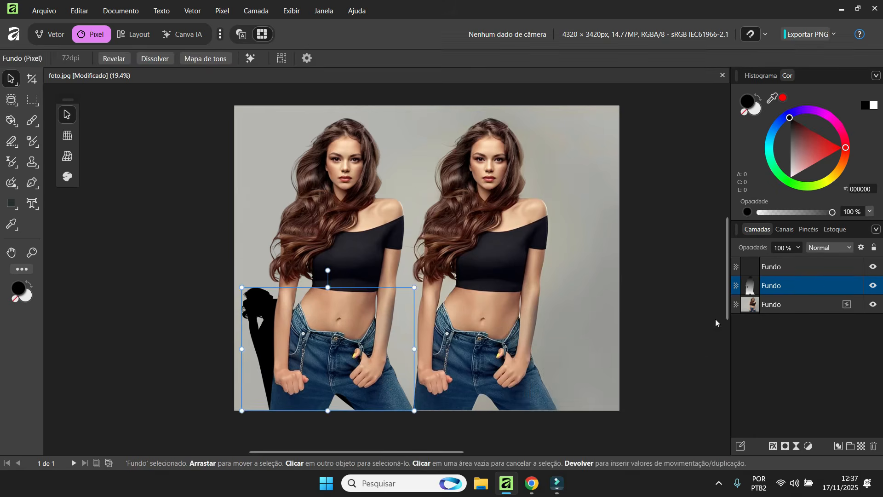
pyautogui.moveTo(802, 261); pyautogui.dragTo(763, 265)
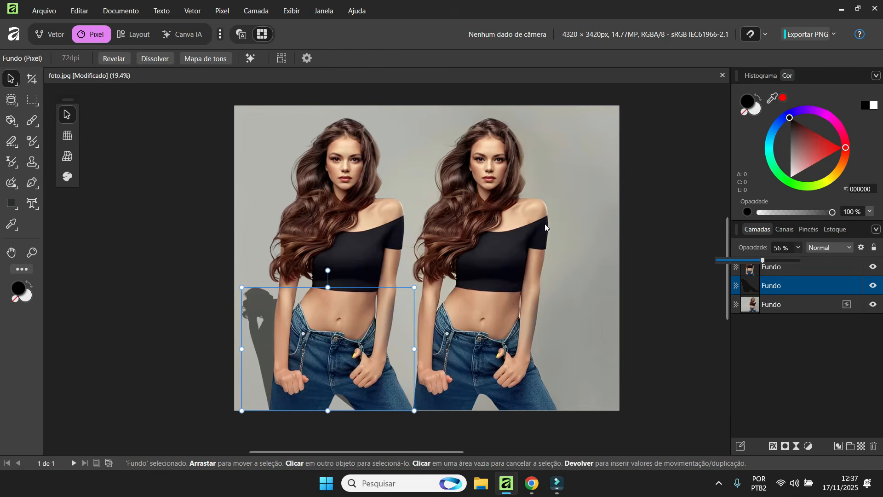
# Undo the shadow's opacity and perspective changes, its black fill, and the cut-out layer's duplication.
pyautogui.hotkey('ctrl', 'z')
pyautogui.hotkey('ctrl', 'z')
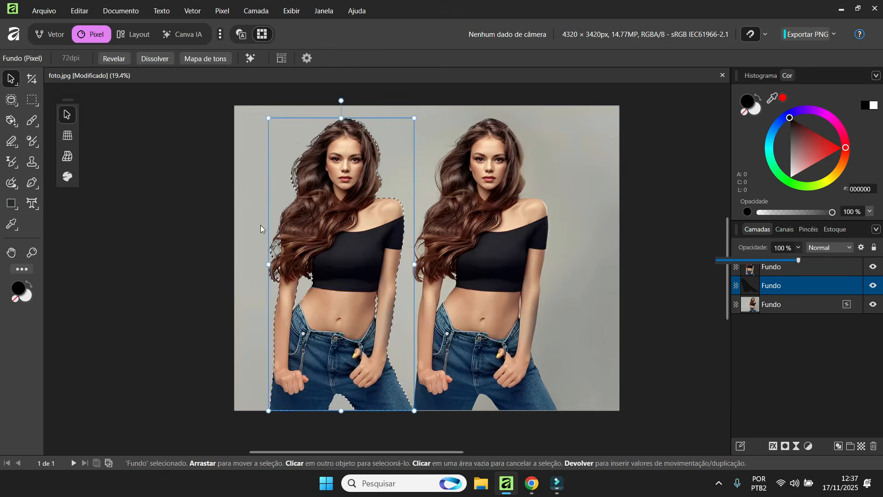
pyautogui.hotkey('ctrl', 'z')
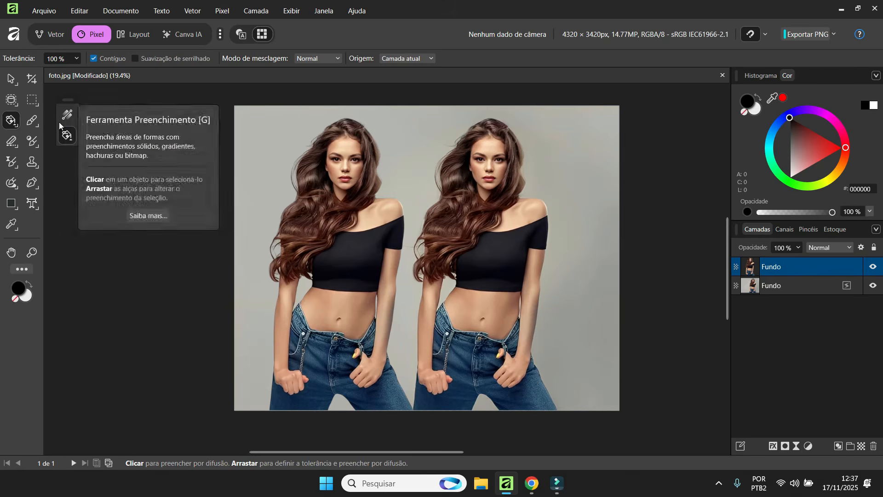
# Delete the cut-out Fundo layer, keeping only the original photo layer.
pyautogui.rightClick(805, 264)
pyautogui.doubleClick(806, 266)
pyautogui.click(746, 265)
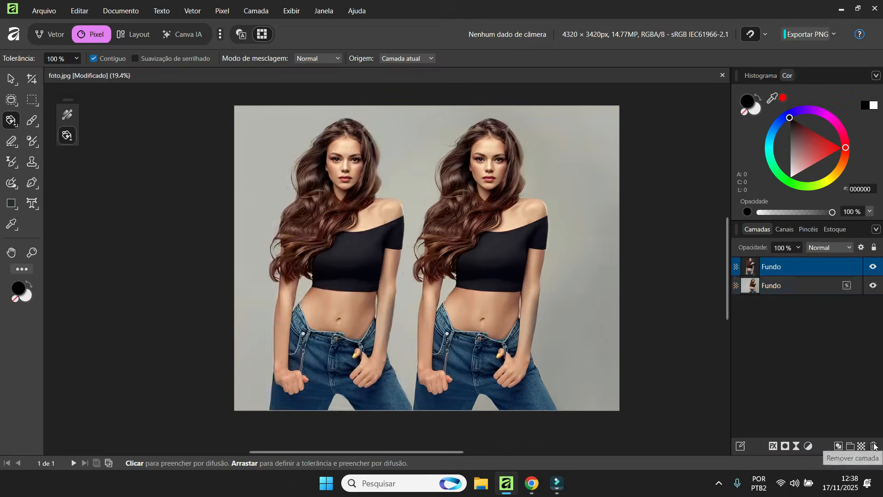
pyautogui.click(873, 446)
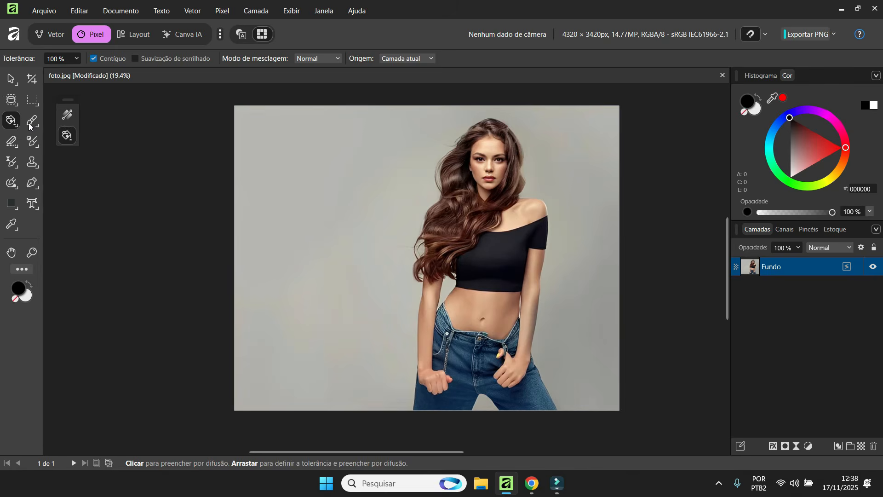
# Test a black stroke on the empty backdrop with the Paint Brush tool, undo it, and set the brush width to 175 px.
pyautogui.click(30, 124)
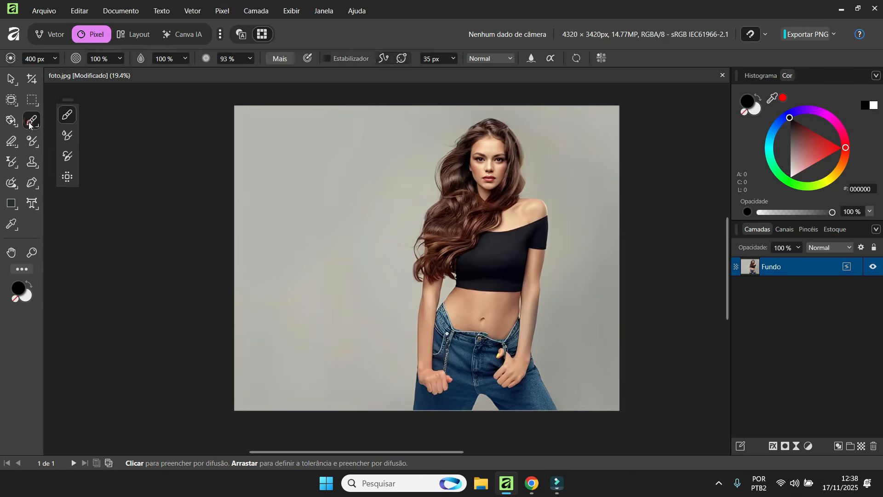
pyautogui.moveTo(280, 151)
pyautogui.mouseDown()
pyautogui.moveTo(313, 166)
pyautogui.moveTo(370, 124)
pyautogui.moveTo(393, 139)
pyautogui.moveTo(394, 168)
pyautogui.moveTo(304, 290)
pyautogui.moveTo(337, 286)
pyautogui.moveTo(346, 313)
pyautogui.moveTo(292, 329)
pyautogui.moveTo(340, 357)
pyautogui.moveTo(345, 386)
pyautogui.moveTo(304, 389)
pyautogui.moveTo(268, 363)
pyautogui.moveTo(246, 243)
pyautogui.moveTo(277, 218)
pyautogui.moveTo(359, 255)
pyautogui.moveTo(304, 197)
pyautogui.moveTo(341, 213)
pyautogui.mouseUp()
pyautogui.hotkey('ctrl', 'z')
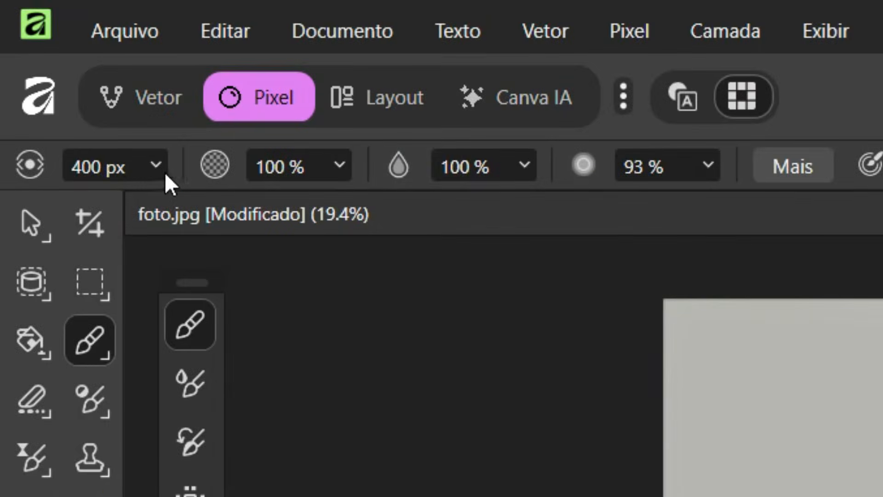
pyautogui.moveTo(171, 176)
pyautogui.mouseDown()
pyautogui.moveTo(186, 201)
pyautogui.moveTo(111, 202)
pyautogui.mouseUp()
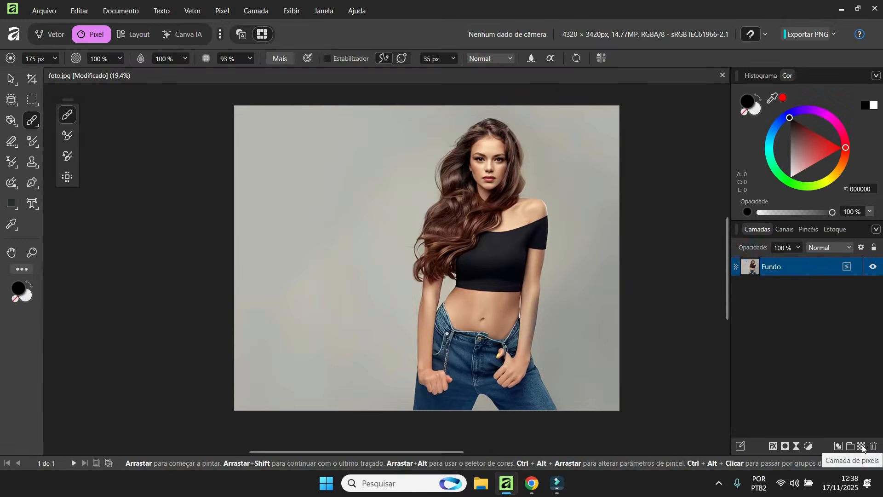
# Add an empty pixel layer above the photo and paint a black dab over one of the woman's eyes.
pyautogui.click(862, 447)
pyautogui.scroll(5, 508, 140)
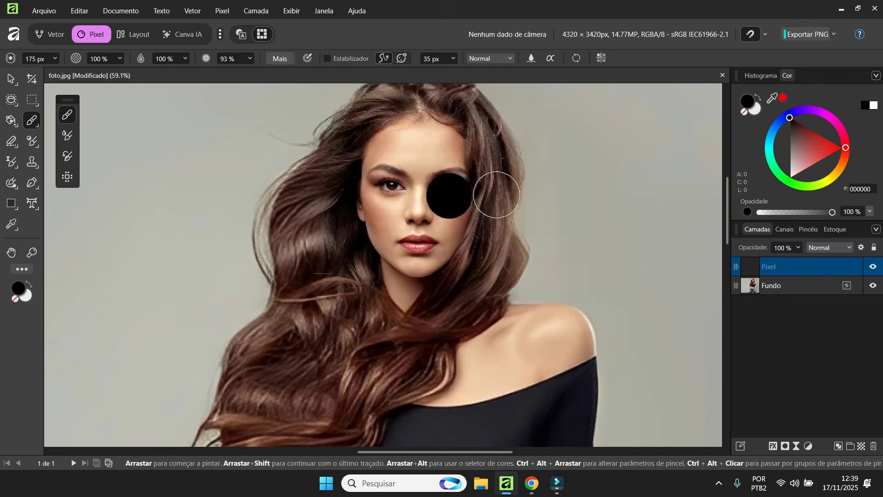
# Set the brush hardness to 43% and paint a soft black dab on the bridge of the woman's nose.
pyautogui.scroll(2, 508, 194)
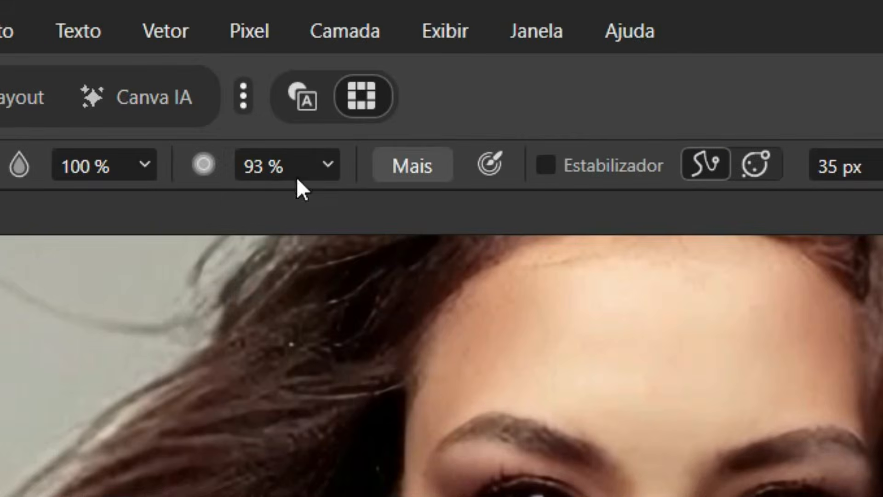
pyautogui.click(331, 162)
pyautogui.moveTo(331, 201); pyautogui.dragTo(219, 201)
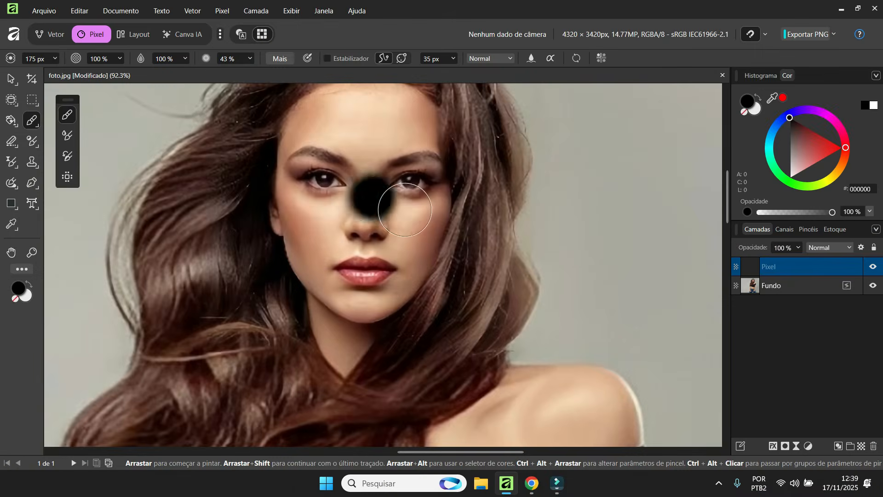
# Set the brush to 152 px wide with 42% hardness, test a dab on the woman's cheek and undo it.
pyautogui.hotkey('ctrl', 'alt')
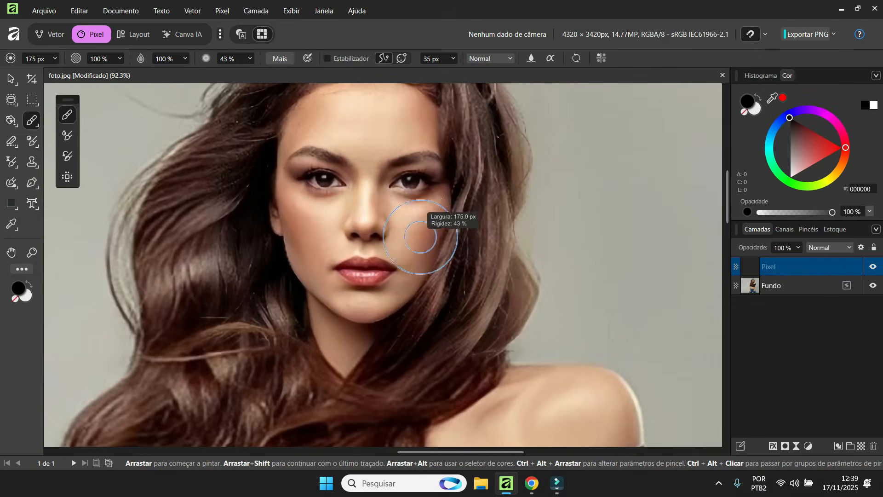
pyautogui.moveTo(323, 223)
pyautogui.mouseDown()
pyautogui.moveTo(371, 223)
pyautogui.moveTo(315, 223)
pyautogui.moveTo(319, 203)
pyautogui.moveTo(319, 234)
pyautogui.moveTo(319, 211)
pyautogui.moveTo(319, 224)
pyautogui.mouseUp()
pyautogui.click(423, 240)
pyautogui.hotkey('ctrl', 'z')
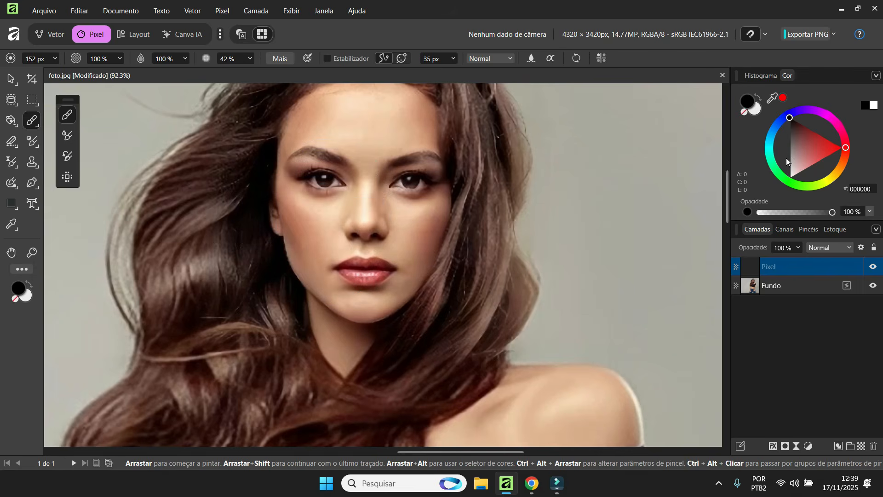
# Set the brush colour to red DC1717 and its width to 116 px, and paint one soft dab on each cheek.
pyautogui.click(830, 146)
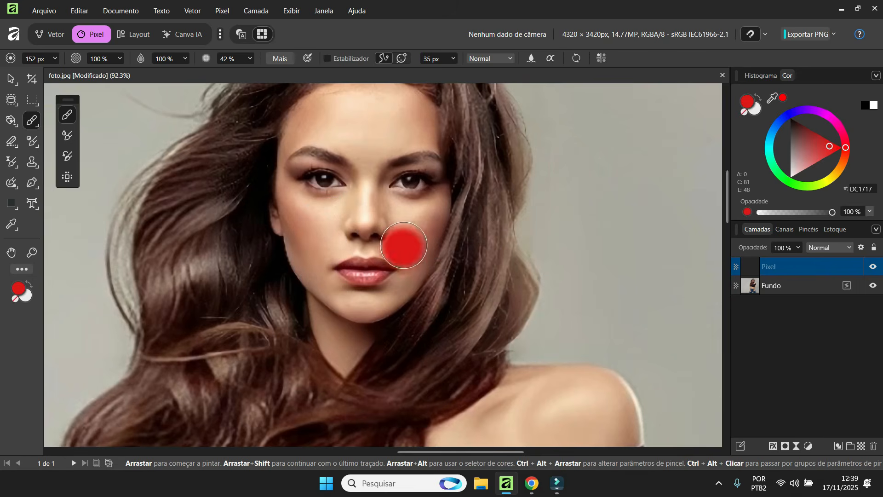
pyautogui.scroll(2, 410, 237)
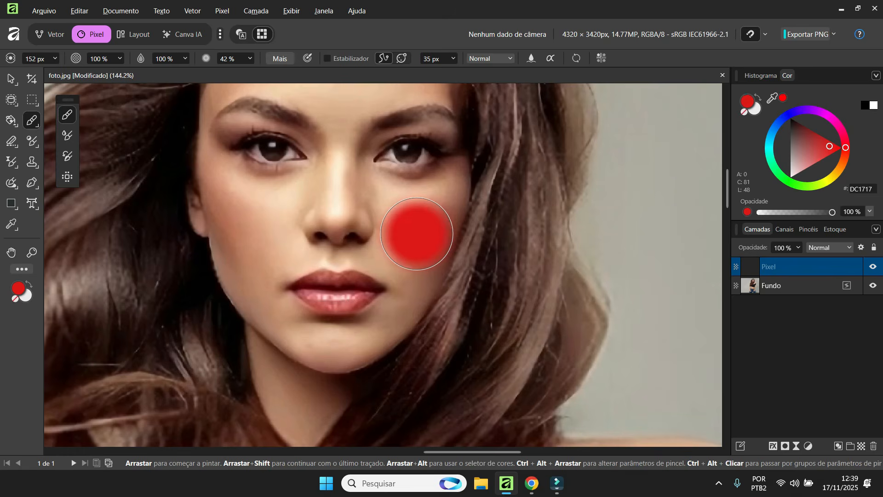
pyautogui.keyDown('ctrl'); pyautogui.keyDown('alt'); pyautogui.moveTo(417, 234); pyautogui.dragTo(401, 238); pyautogui.keyUp('alt'); pyautogui.keyUp('ctrl')
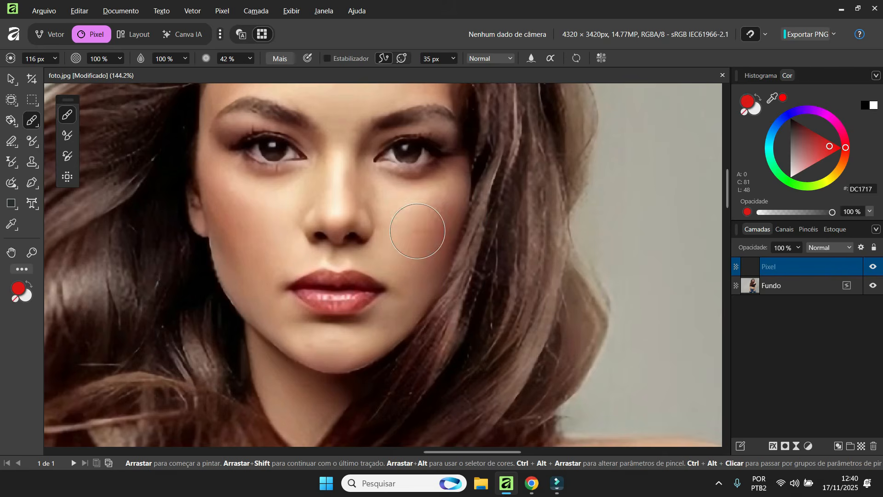
pyautogui.click(417, 230)
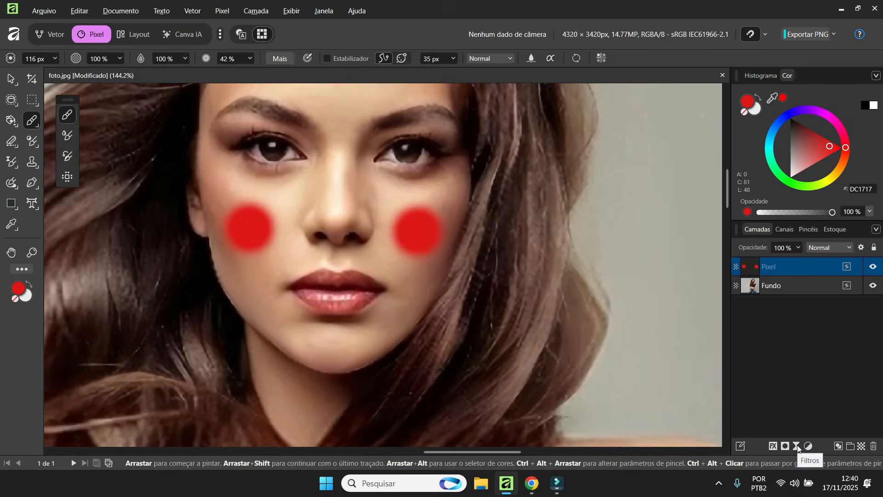
# Add a live Gaussian Blur filter to the red dabs and raise its radius until they blend into the cheeks as blush.
pyautogui.click(797, 444)
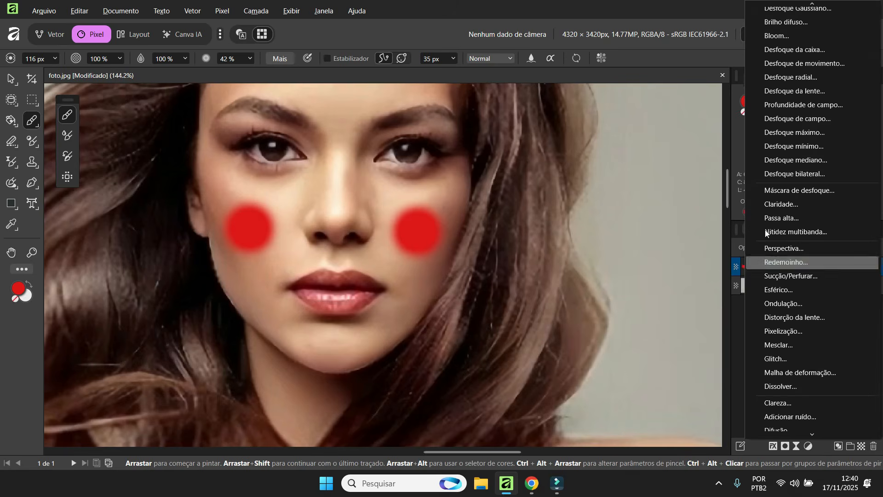
pyautogui.click(786, 15)
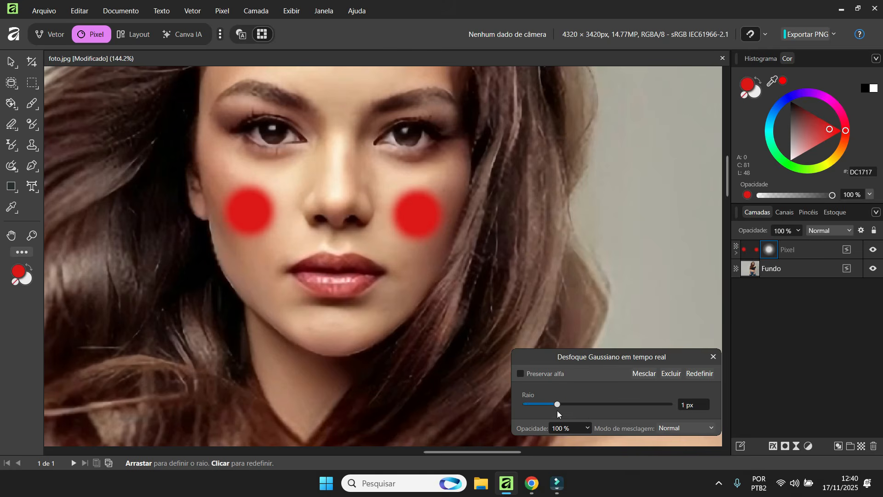
pyautogui.moveTo(585, 404); pyautogui.dragTo(631, 404)
pyautogui.click(714, 357)
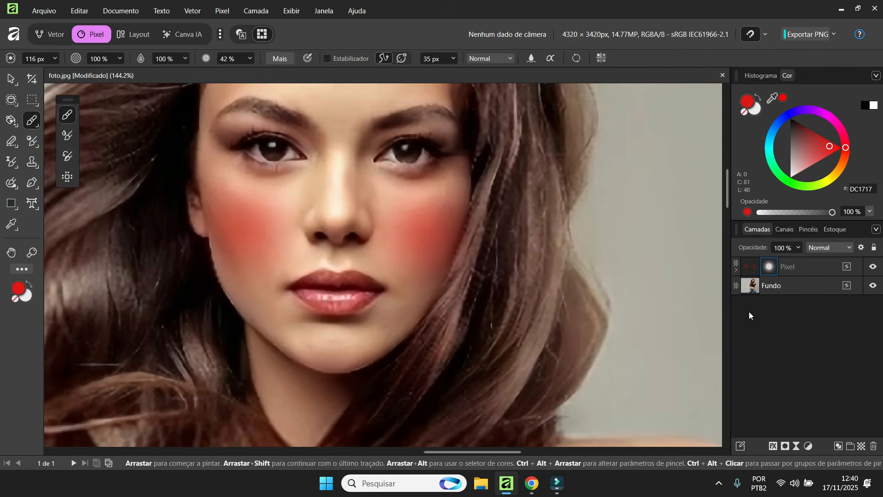
# Examine the blush effect by hiding and showing its layer and viewing the face close up and from afar.
pyautogui.click(871, 268)
pyautogui.click(871, 268)
pyautogui.scroll(-2, 439, 328)
pyautogui.scroll(1, 266, 294)
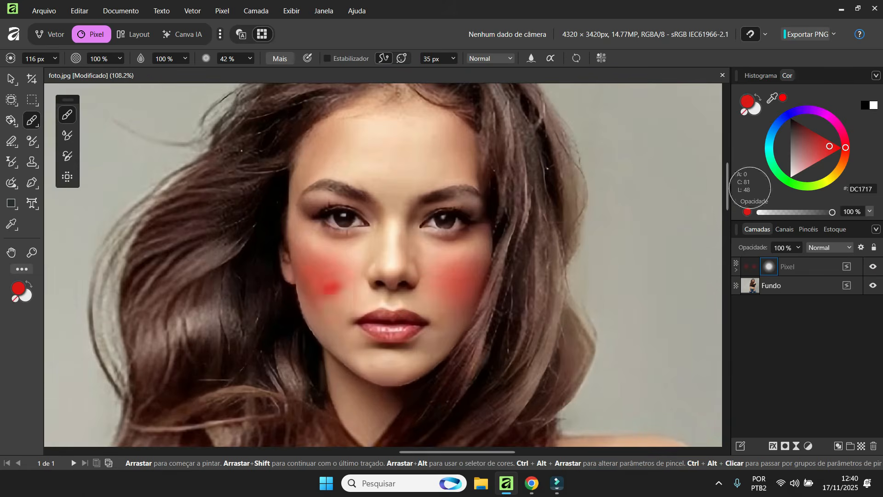
pyautogui.scroll(-3, 494, 306)
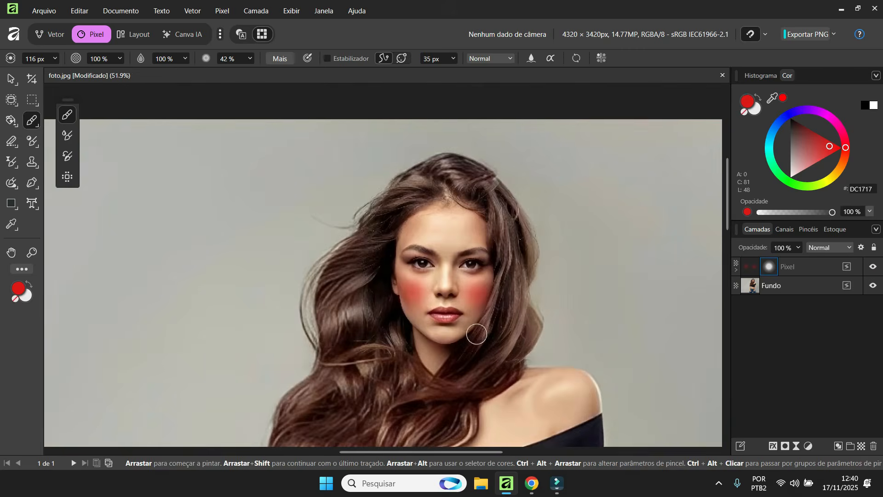
pyautogui.scroll(-4, 463, 288)
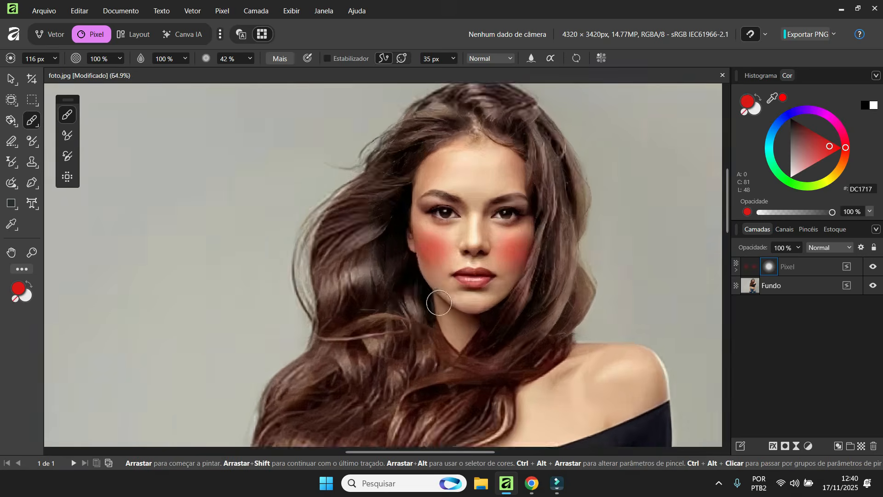
pyautogui.scroll(2, 500, 257)
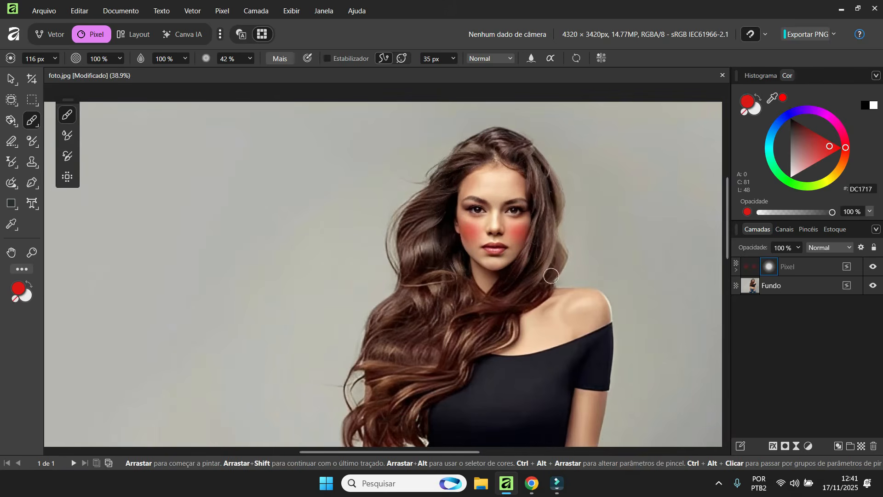
# Add a new pixel layer and paint adjoining red, dark brown and dark green (212F1B) patches on the empty backdrop with the Paint Brush.
pyautogui.click(67, 137)
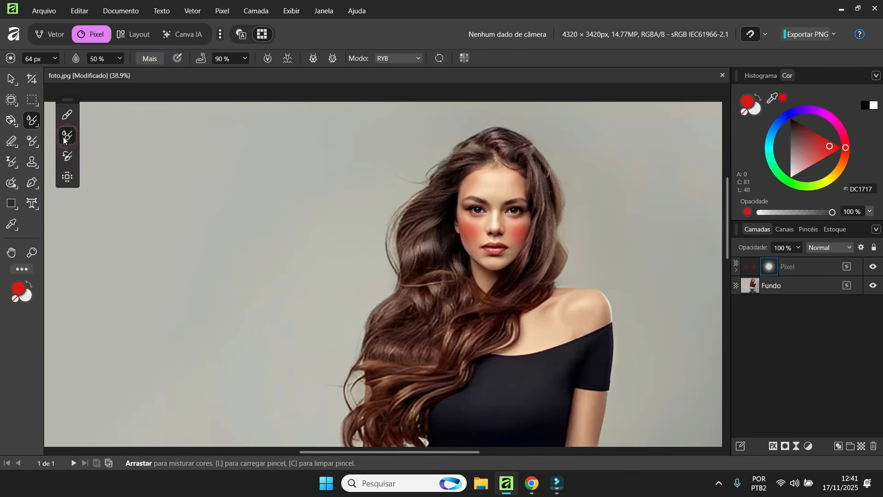
pyautogui.click(863, 448)
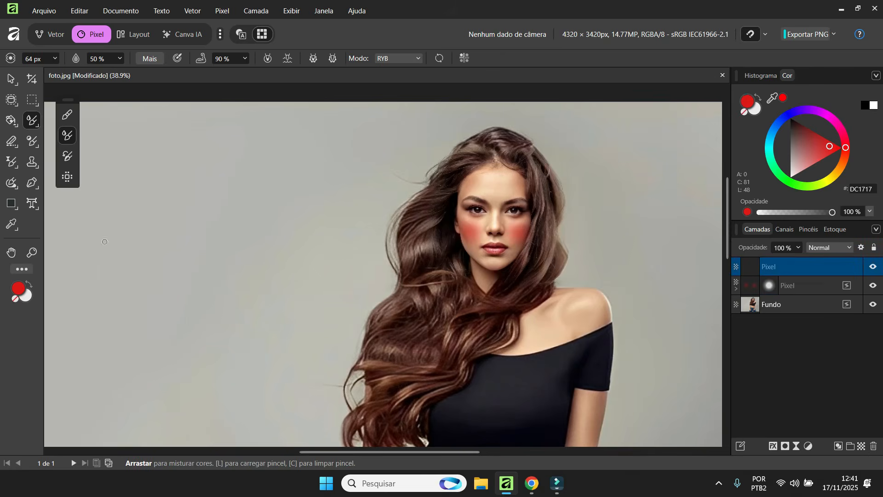
pyautogui.press('b')
pyautogui.moveTo(160, 184)
pyautogui.mouseDown()
pyautogui.moveTo(258, 181)
pyautogui.moveTo(186, 189)
pyautogui.moveTo(246, 246)
pyautogui.moveTo(229, 167)
pyautogui.moveTo(224, 227)
pyautogui.moveTo(240, 207)
pyautogui.moveTo(223, 154)
pyautogui.moveTo(218, 214)
pyautogui.mouseUp()
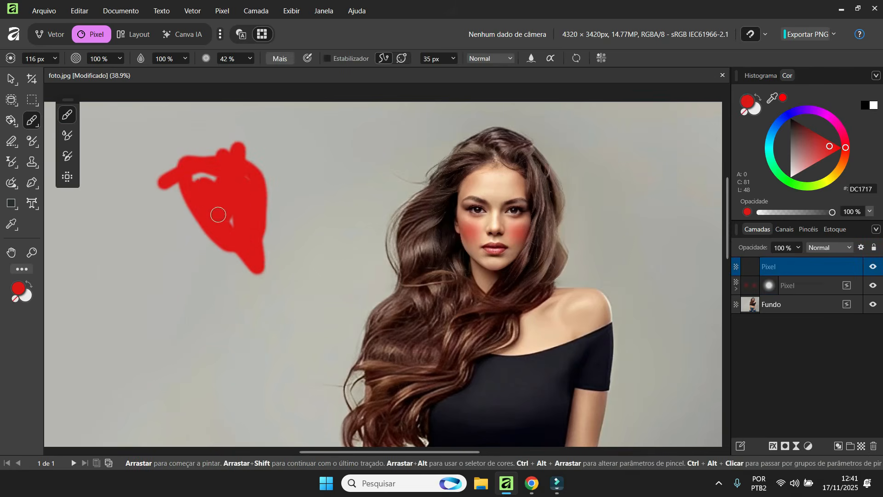
pyautogui.moveTo(820, 148); pyautogui.dragTo(794, 126)
pyautogui.moveTo(284, 210)
pyautogui.mouseDown()
pyautogui.moveTo(302, 201)
pyautogui.moveTo(282, 245)
pyautogui.mouseUp()
pyautogui.click(799, 190)
pyautogui.moveTo(229, 257)
pyautogui.mouseDown()
pyautogui.moveTo(258, 322)
pyautogui.moveTo(272, 283)
pyautogui.mouseUp()
# Blend the red, brown and green patches together with the Mixer Brush at 258 px width.
pyautogui.click(72, 136)
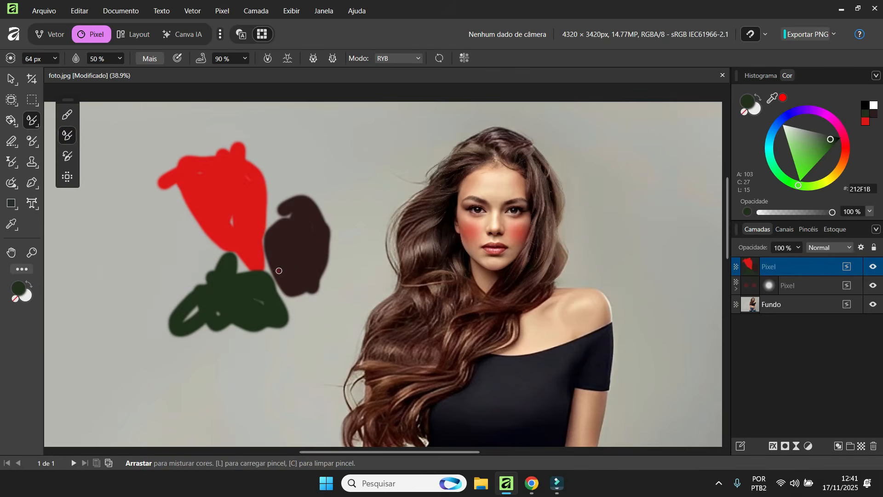
pyautogui.moveTo(261, 266); pyautogui.dragTo(323, 266)
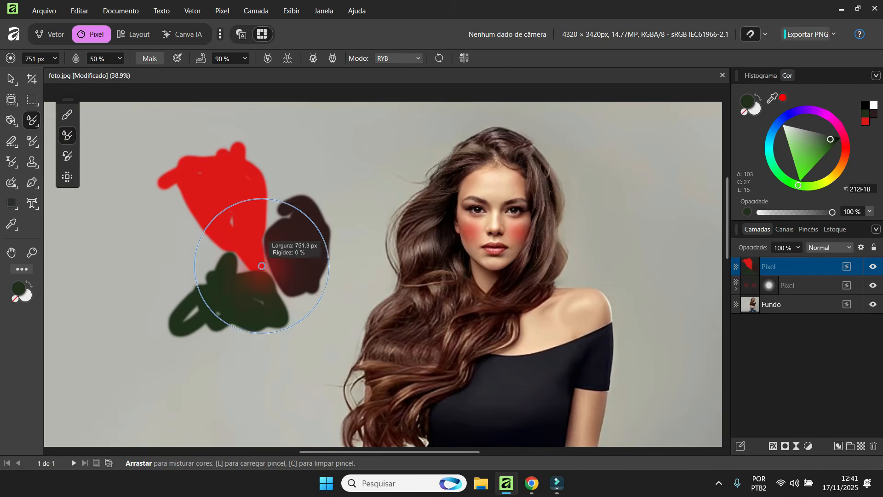
pyautogui.moveTo(261, 266); pyautogui.dragTo(273, 249)
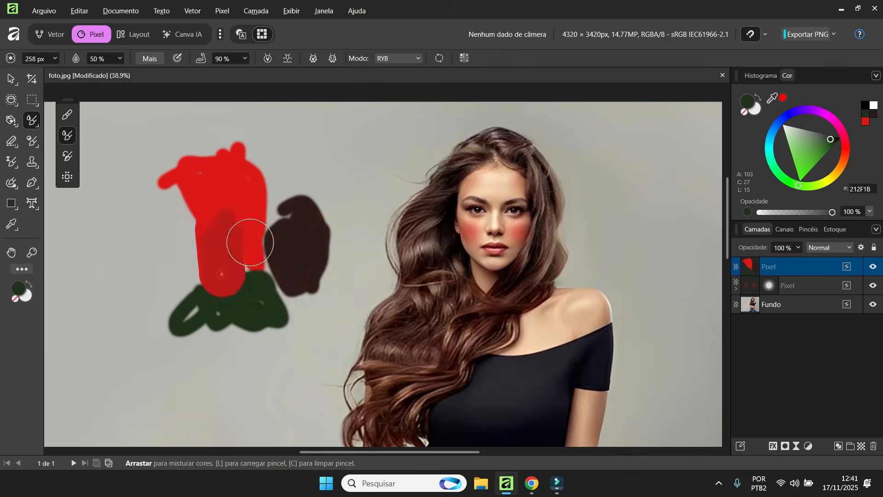
pyautogui.moveTo(248, 240)
pyautogui.mouseDown()
pyautogui.moveTo(187, 225)
pyautogui.moveTo(318, 291)
pyautogui.moveTo(227, 184)
pyautogui.moveTo(291, 246)
pyautogui.moveTo(175, 234)
pyautogui.moveTo(311, 245)
pyautogui.moveTo(135, 230)
pyautogui.moveTo(299, 197)
pyautogui.moveTo(160, 205)
pyautogui.moveTo(281, 213)
pyautogui.moveTo(234, 252)
pyautogui.moveTo(327, 227)
pyautogui.moveTo(288, 189)
pyautogui.moveTo(183, 277)
pyautogui.moveTo(242, 239)
pyautogui.moveTo(278, 311)
pyautogui.moveTo(173, 197)
pyautogui.moveTo(327, 179)
pyautogui.moveTo(284, 327)
pyautogui.moveTo(282, 243)
pyautogui.mouseUp()
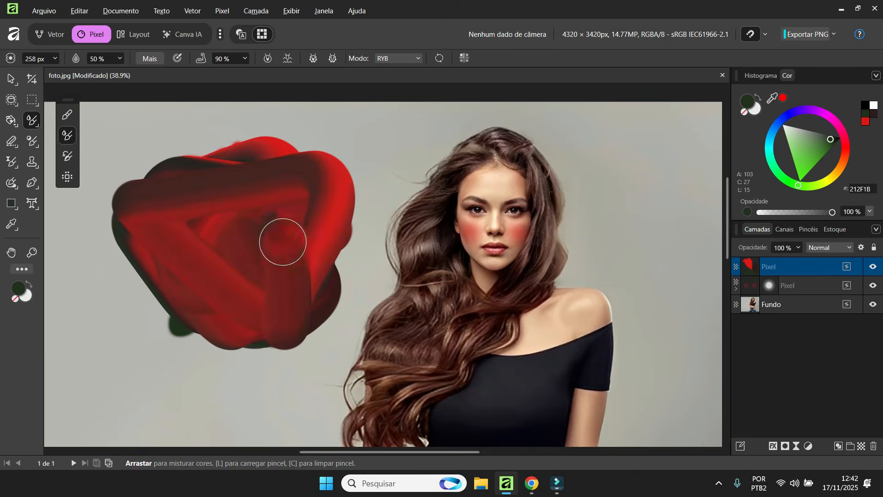
# Try the Mixer Brush on the woman's hair and face in the Fundo layer, and undo the smears and all colour patches.
pyautogui.click(764, 307)
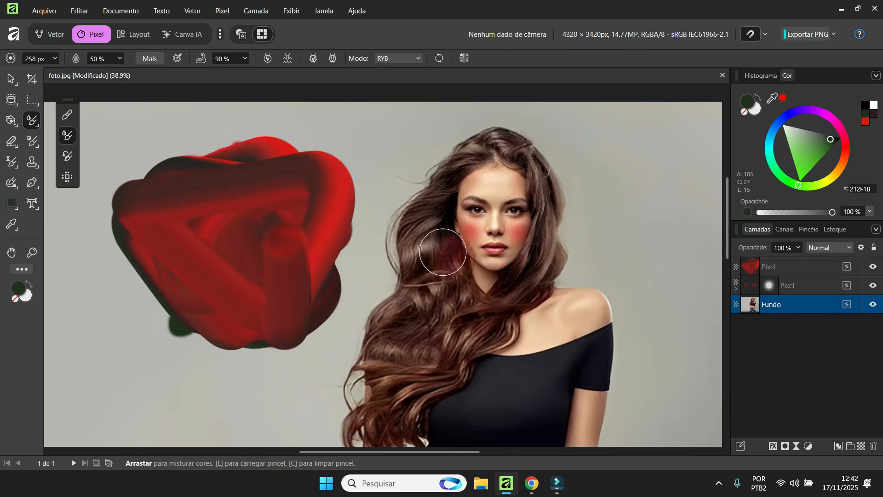
pyautogui.moveTo(438, 250)
pyautogui.mouseDown()
pyautogui.moveTo(461, 297)
pyautogui.moveTo(464, 335)
pyautogui.moveTo(577, 334)
pyautogui.moveTo(543, 321)
pyautogui.moveTo(434, 319)
pyautogui.moveTo(437, 311)
pyautogui.moveTo(611, 326)
pyautogui.moveTo(544, 384)
pyautogui.moveTo(370, 391)
pyautogui.moveTo(561, 390)
pyautogui.moveTo(354, 399)
pyautogui.moveTo(467, 286)
pyautogui.moveTo(550, 296)
pyautogui.moveTo(437, 265)
pyautogui.moveTo(494, 250)
pyautogui.moveTo(498, 224)
pyautogui.moveTo(401, 215)
pyautogui.moveTo(590, 200)
pyautogui.moveTo(476, 197)
pyautogui.moveTo(578, 161)
pyautogui.moveTo(435, 147)
pyautogui.moveTo(527, 124)
pyautogui.moveTo(501, 144)
pyautogui.moveTo(505, 200)
pyautogui.mouseUp()
pyautogui.hotkey('ctrl', 'z')
pyautogui.hotkey('ctrl', 'z')
pyautogui.hotkey('ctrl', 'z')
pyautogui.hotkey('ctrl', 'z')
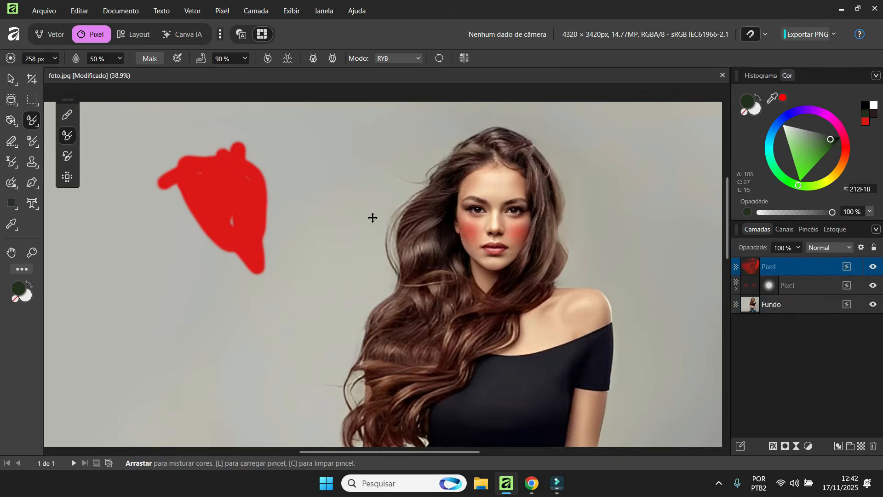
pyautogui.hotkey('ctrl', 'z')
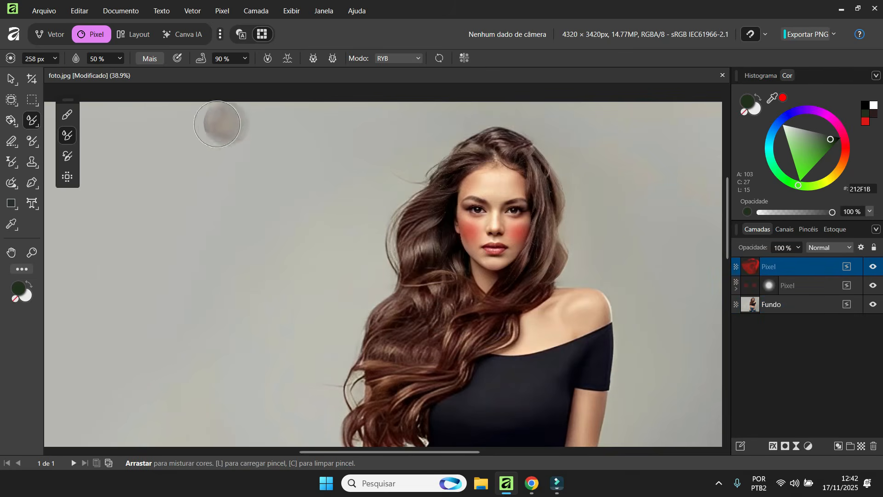
# Recolour the skin of the bare shoulder and arm on the Fundo layer with the Color Replacement Brush in black at 210 px.
pyautogui.click(66, 156)
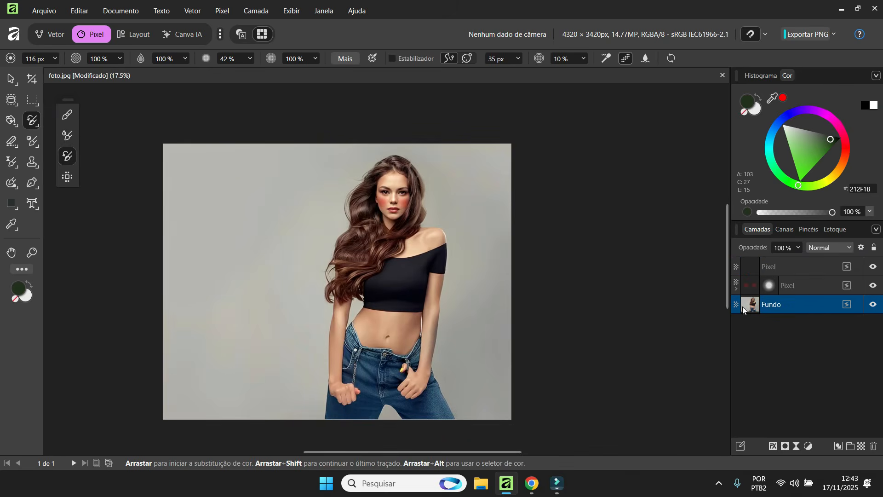
pyautogui.scroll(-3, 409, 261)
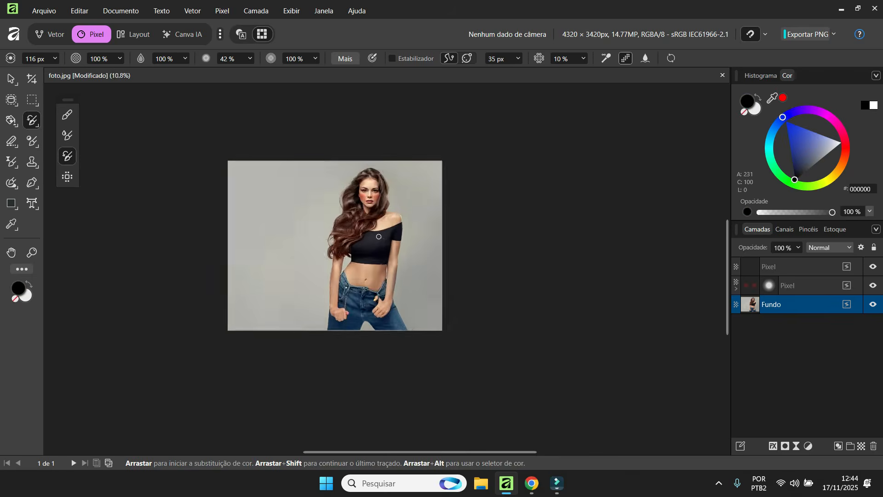
pyautogui.scroll(6, 379, 227)
pyautogui.scroll(2, 378, 227)
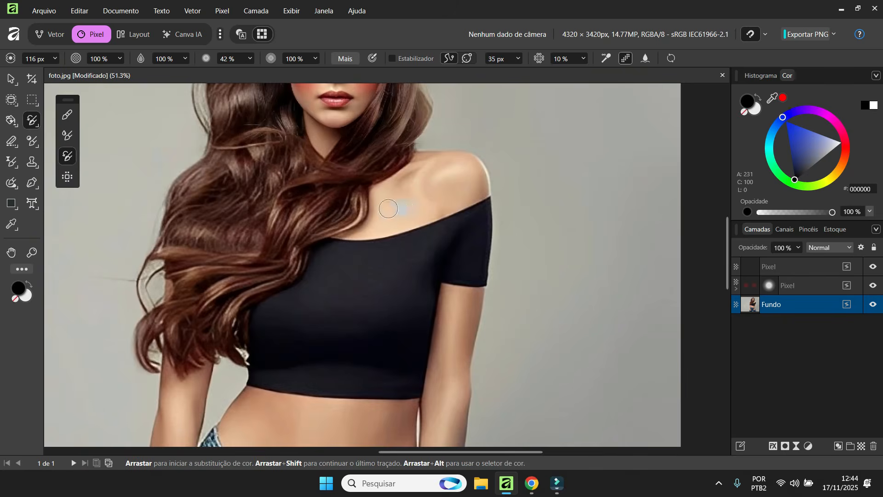
pyautogui.moveTo(401, 204)
pyautogui.mouseDown()
pyautogui.moveTo(378, 209)
pyautogui.moveTo(420, 207)
pyautogui.moveTo(389, 231)
pyautogui.mouseUp()
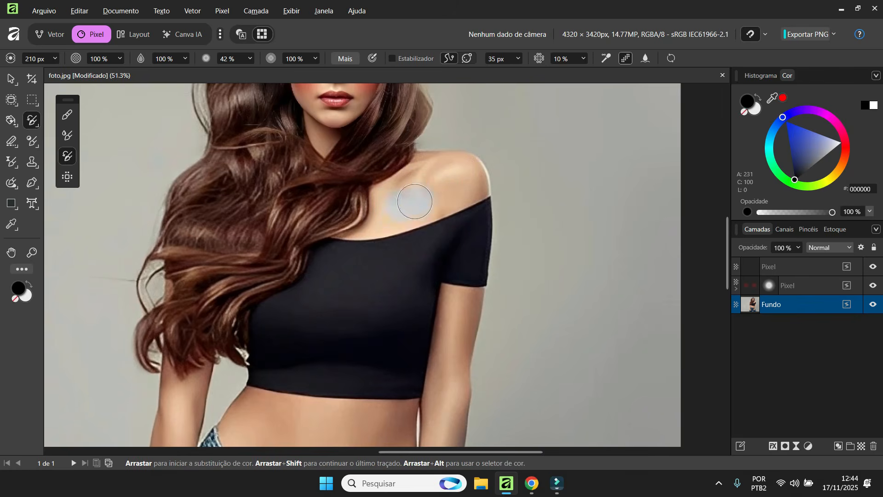
pyautogui.moveTo(380, 219)
pyautogui.mouseDown()
pyautogui.moveTo(400, 193)
pyautogui.moveTo(432, 211)
pyautogui.mouseUp()
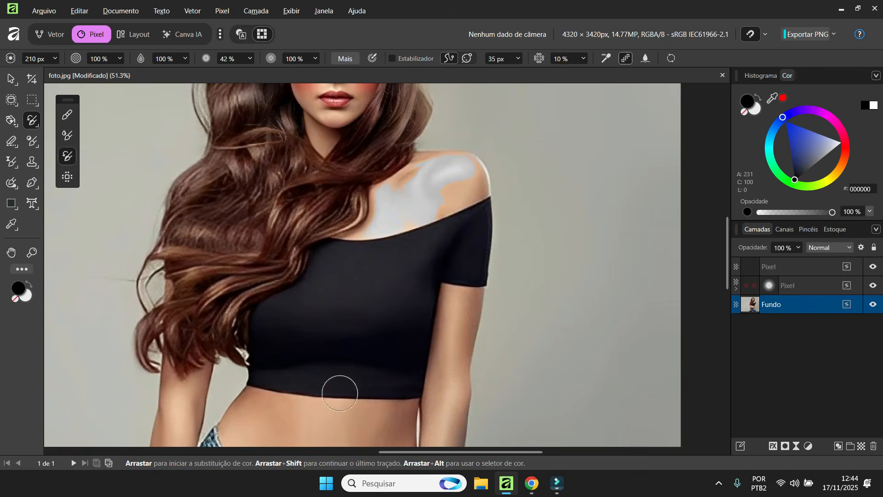
pyautogui.scroll(-1, 467, 229)
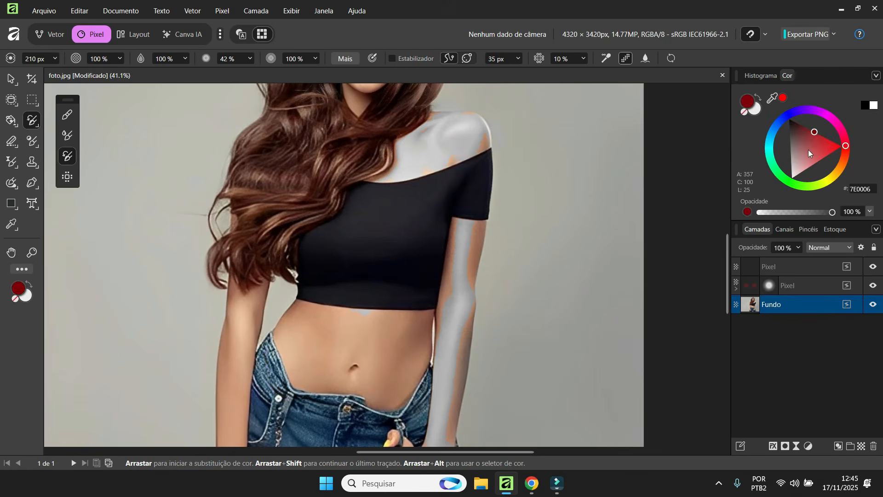
# Recolour the black top with the Color Replacement Brush in dark red 7E0006, at 214 px width and 100% hardness.
pyautogui.keyDown('ctrl'); pyautogui.scroll(3, 395, 217); pyautogui.keyUp('ctrl')
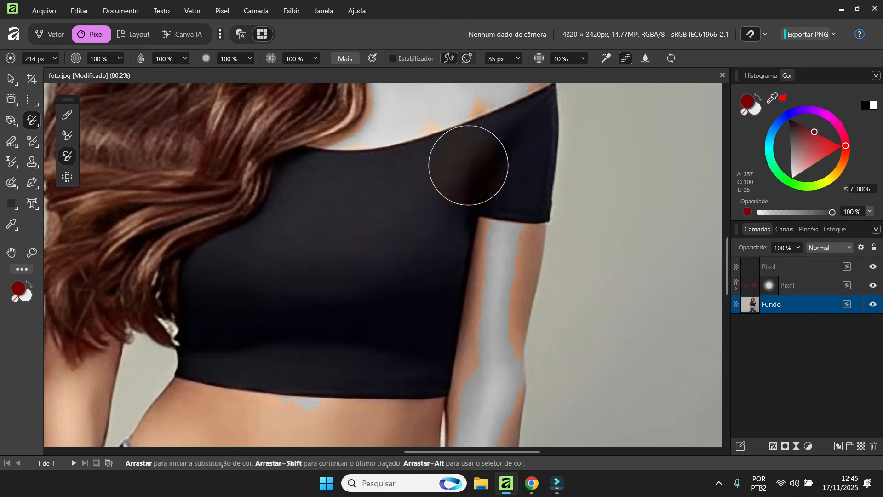
pyautogui.moveTo(460, 158)
pyautogui.mouseDown()
pyautogui.moveTo(432, 198)
pyautogui.moveTo(352, 218)
pyautogui.moveTo(415, 170)
pyautogui.moveTo(233, 186)
pyautogui.moveTo(350, 180)
pyautogui.moveTo(267, 228)
pyautogui.moveTo(347, 192)
pyautogui.moveTo(235, 294)
pyautogui.moveTo(211, 261)
pyautogui.mouseUp()
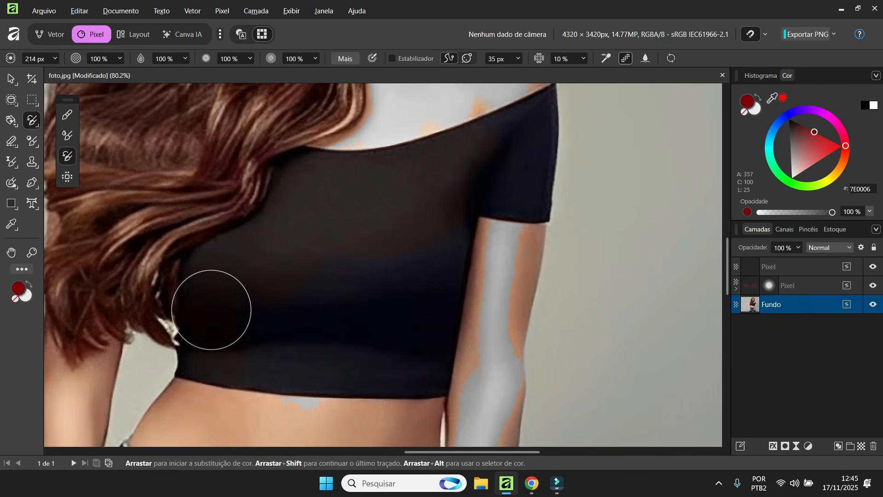
pyautogui.moveTo(213, 308)
pyautogui.mouseDown()
pyautogui.moveTo(332, 346)
pyautogui.moveTo(293, 288)
pyautogui.moveTo(342, 299)
pyautogui.moveTo(234, 311)
pyautogui.moveTo(430, 348)
pyautogui.moveTo(344, 351)
pyautogui.moveTo(395, 249)
pyautogui.moveTo(416, 294)
pyautogui.moveTo(424, 239)
pyautogui.moveTo(332, 282)
pyautogui.moveTo(461, 223)
pyautogui.moveTo(426, 217)
pyautogui.moveTo(498, 161)
pyautogui.moveTo(536, 191)
pyautogui.moveTo(491, 179)
pyautogui.moveTo(556, 124)
pyautogui.moveTo(551, 108)
pyautogui.moveTo(512, 152)
pyautogui.moveTo(557, 110)
pyautogui.mouseUp()
pyautogui.scroll(-3, 556, 110)
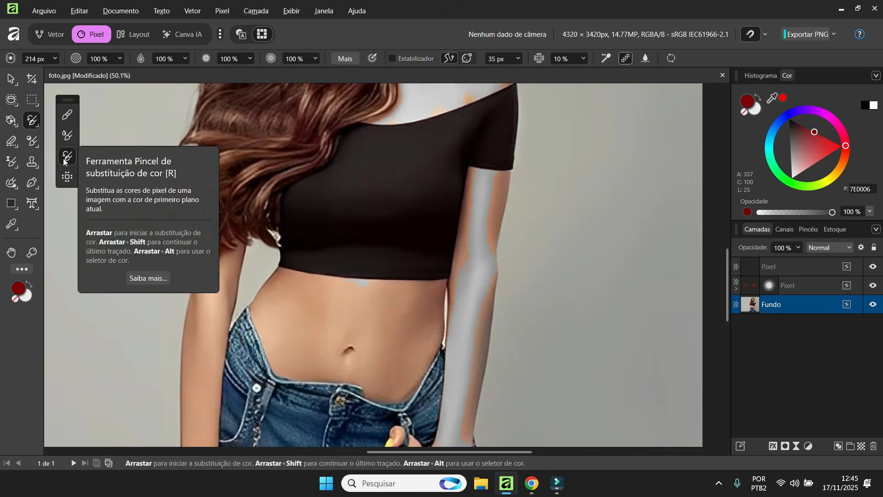
# Test the dark red colour replacement on several spots of the jeans, undoing each attempt.
pyautogui.scroll(-3, 420, 209)
pyautogui.click(368, 363)
pyautogui.scroll(4, 381, 349)
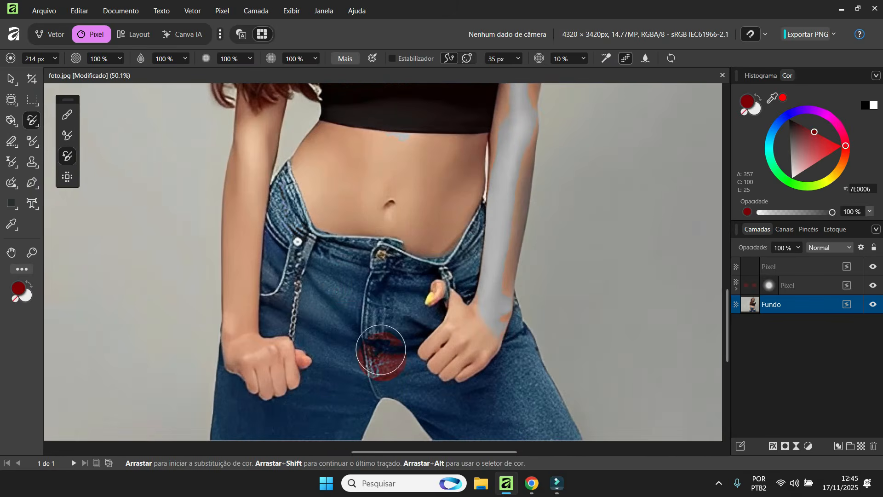
pyautogui.hotkey('ctrl', 'z')
pyautogui.click(332, 287)
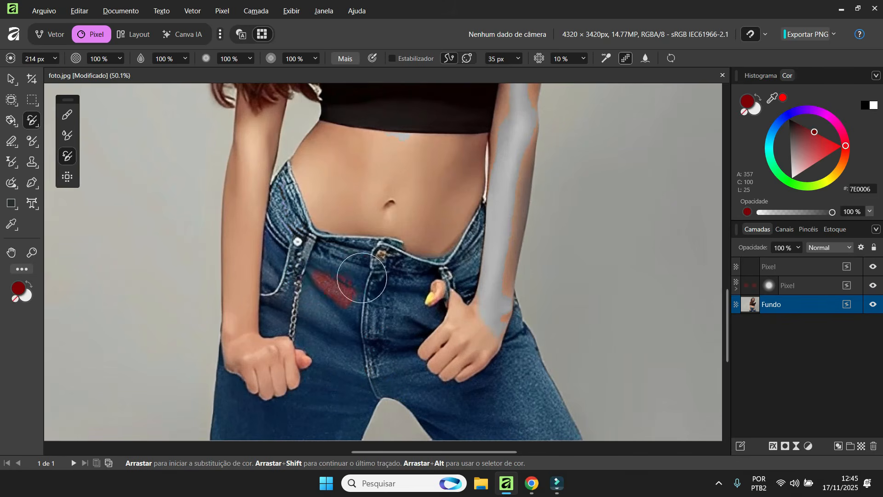
pyautogui.hotkey('ctrl', 'z')
pyautogui.click(355, 268)
pyautogui.hotkey('ctrl', 'z')
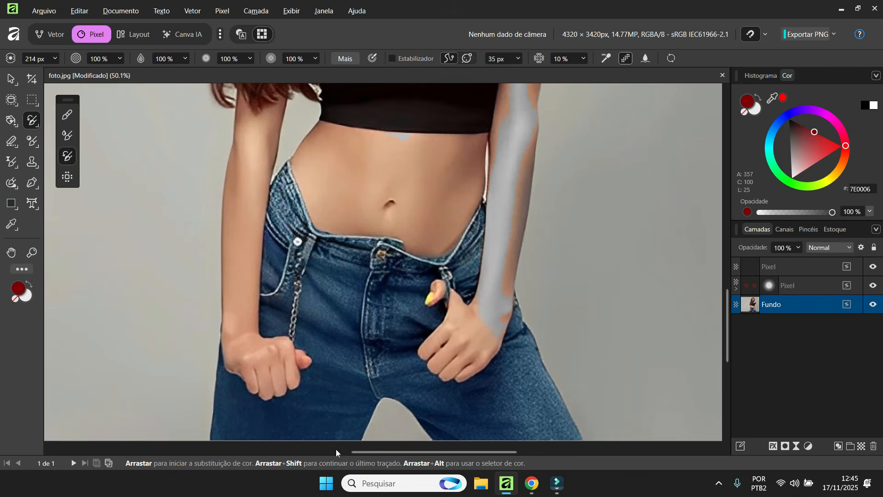
# Recolour the front of the jeans in dark red 7E0006 on the Fundo layer with the Color Replacement Brush at 214 px.
pyautogui.moveTo(349, 391)
pyautogui.mouseDown()
pyautogui.moveTo(309, 407)
pyautogui.moveTo(305, 431)
pyautogui.moveTo(354, 407)
pyautogui.moveTo(308, 434)
pyautogui.moveTo(347, 394)
pyautogui.moveTo(386, 431)
pyautogui.moveTo(319, 451)
pyautogui.moveTo(339, 405)
pyautogui.moveTo(298, 423)
pyautogui.moveTo(307, 350)
pyautogui.moveTo(330, 300)
pyautogui.moveTo(357, 375)
pyautogui.moveTo(347, 268)
pyautogui.moveTo(300, 296)
pyautogui.moveTo(337, 330)
pyautogui.moveTo(302, 265)
pyautogui.moveTo(357, 361)
pyautogui.moveTo(330, 290)
pyautogui.moveTo(280, 350)
pyautogui.moveTo(296, 291)
pyautogui.moveTo(332, 302)
pyautogui.moveTo(332, 356)
pyautogui.moveTo(347, 327)
pyautogui.moveTo(347, 360)
pyautogui.moveTo(309, 332)
pyautogui.moveTo(316, 297)
pyautogui.moveTo(320, 317)
pyautogui.moveTo(309, 298)
pyautogui.moveTo(341, 312)
pyautogui.moveTo(322, 273)
pyautogui.moveTo(349, 287)
pyautogui.moveTo(327, 284)
pyautogui.moveTo(346, 294)
pyautogui.mouseUp()
pyautogui.moveTo(462, 419)
pyautogui.mouseDown()
pyautogui.moveTo(485, 422)
pyautogui.moveTo(479, 376)
pyautogui.moveTo(521, 459)
pyautogui.moveTo(461, 378)
pyautogui.moveTo(466, 449)
pyautogui.moveTo(395, 360)
pyautogui.moveTo(470, 416)
pyautogui.moveTo(359, 313)
pyautogui.moveTo(414, 374)
pyautogui.moveTo(294, 494)
pyautogui.moveTo(329, 346)
pyautogui.moveTo(247, 454)
pyautogui.moveTo(224, 350)
pyautogui.mouseUp()
pyautogui.moveTo(229, 412)
pyautogui.mouseDown()
pyautogui.moveTo(254, 407)
pyautogui.moveTo(258, 306)
pyautogui.mouseUp()
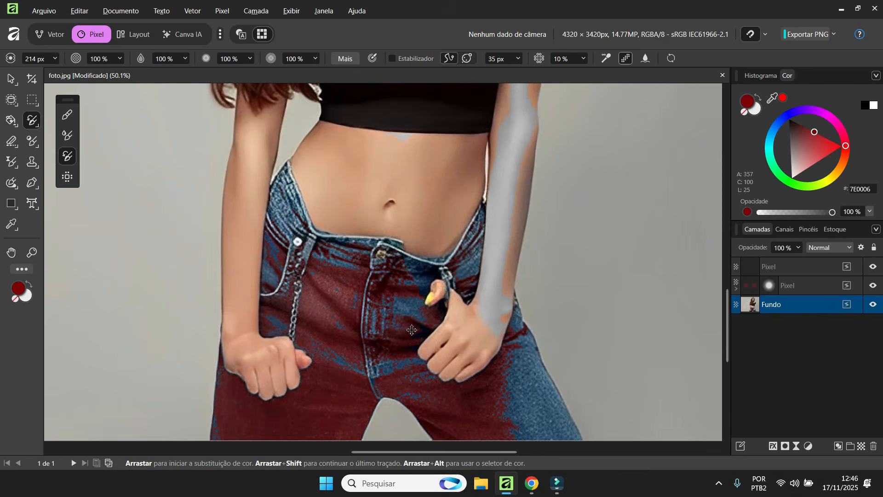
pyautogui.scroll(-5, 411, 330)
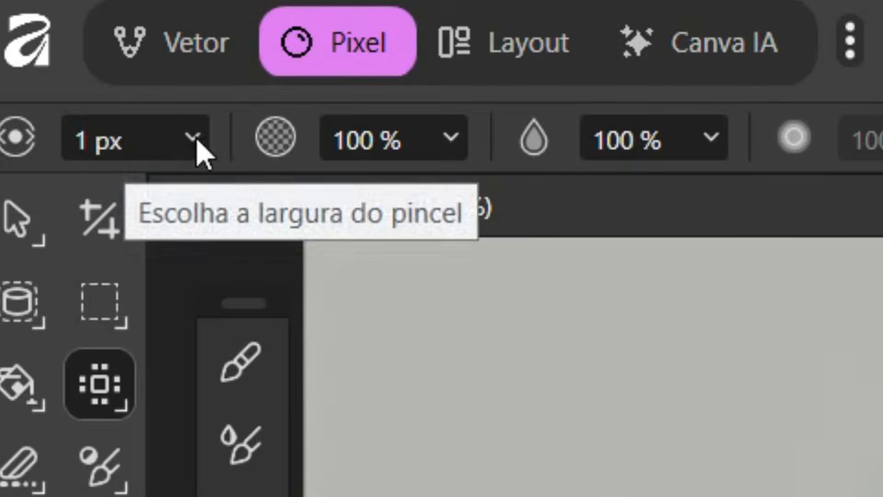
# Stamp five separate black squares on the bare shoulder of the Fundo layer with the Pixel Tool at 9 px width.
pyautogui.click(193, 139)
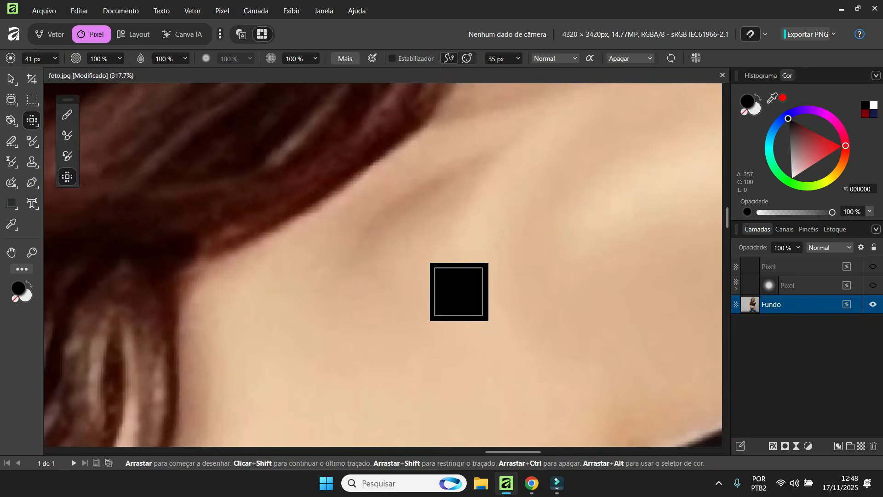
pyautogui.scroll(-5, 460, 290)
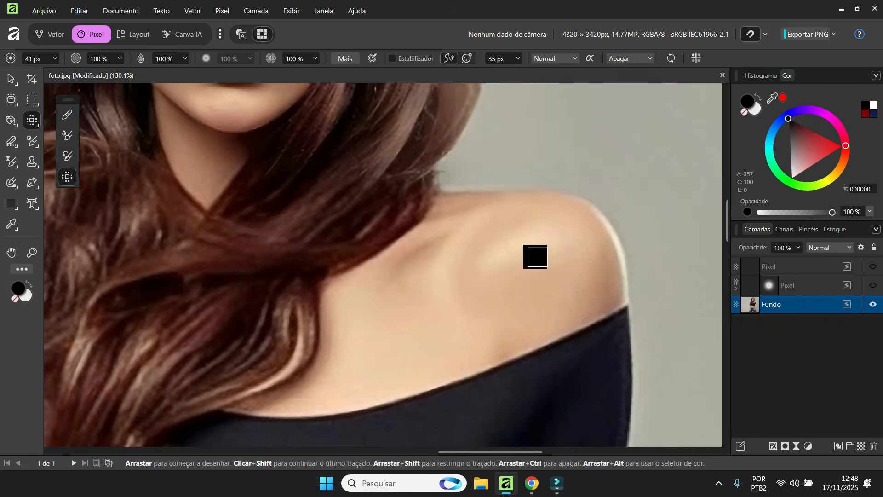
pyautogui.scroll(8, 611, 253)
pyautogui.scroll(2, 603, 231)
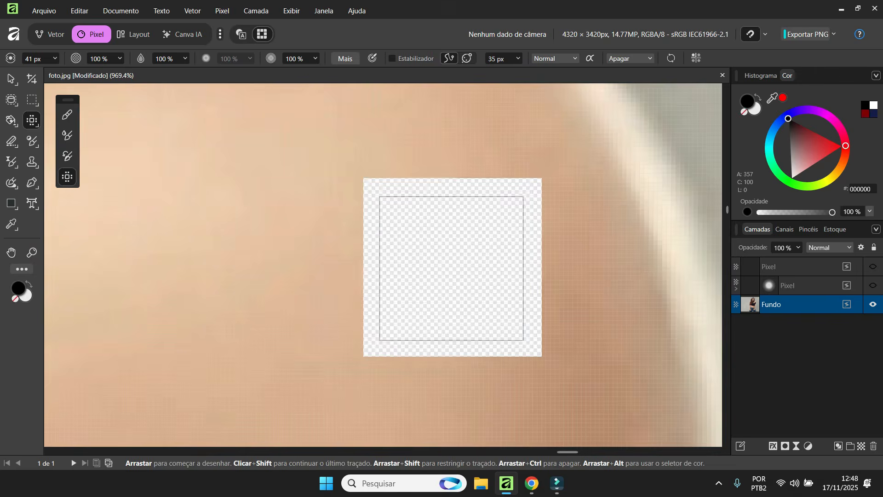
pyautogui.moveTo(452, 267); pyautogui.dragTo(451, 267)
pyautogui.click(479, 245)
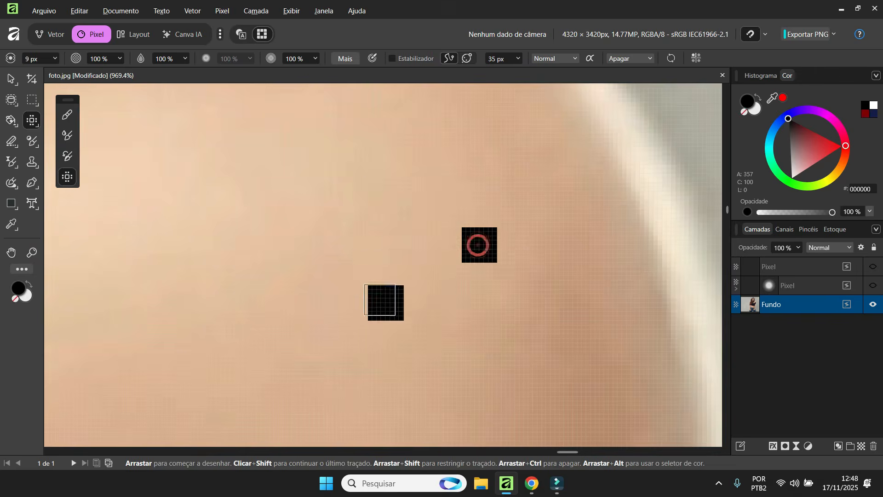
pyautogui.click(370, 263)
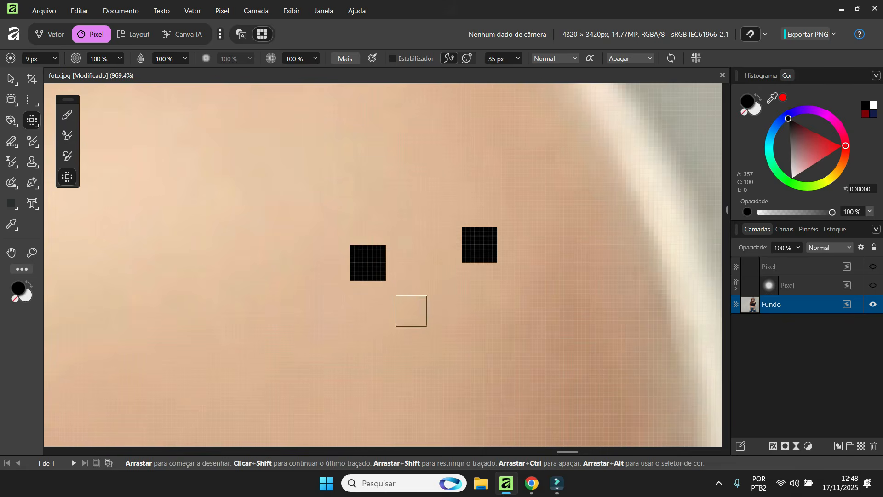
pyautogui.click(420, 299)
pyautogui.click(420, 249)
pyautogui.scroll(-5, 420, 251)
pyautogui.click(497, 354)
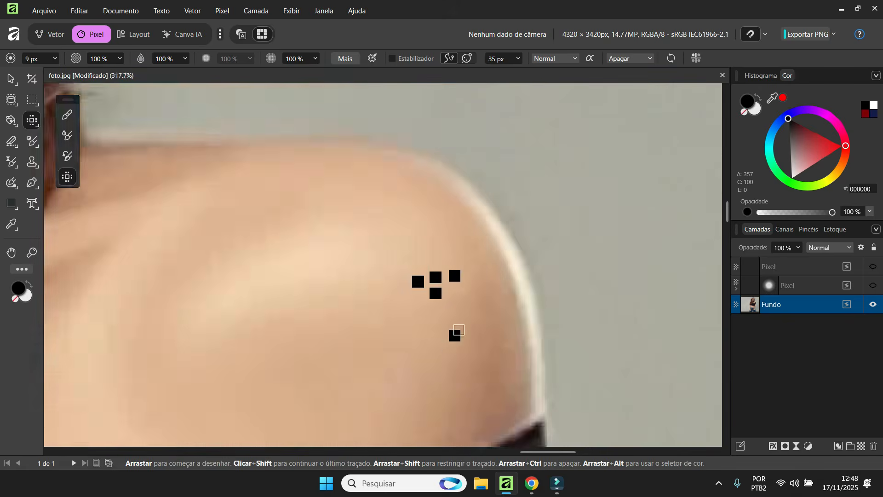
# Try another Pixel Tool stroke on the shoulder and undo all the black pixel marks.
pyautogui.scroll(1, 458, 330)
pyautogui.hotkey('ctrl', 'z')
pyautogui.moveTo(255, 207)
pyautogui.mouseDown()
pyautogui.moveTo(334, 166)
pyautogui.moveTo(333, 240)
pyautogui.moveTo(281, 297)
pyautogui.moveTo(356, 385)
pyautogui.moveTo(386, 338)
pyautogui.mouseUp()
pyautogui.scroll(-1, 426, 282)
pyautogui.hotkey('ctrl', 'z')
pyautogui.hotkey('ctrl', 'z')
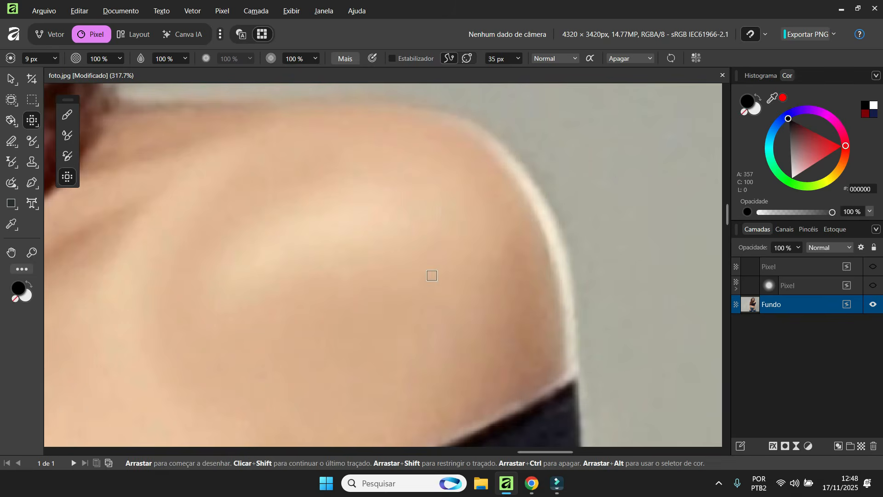
# Paint a wavy black stroke on the background beside the face with a 44 px Paint Brush from the Básico category.
pyautogui.scroll(-12, 432, 275)
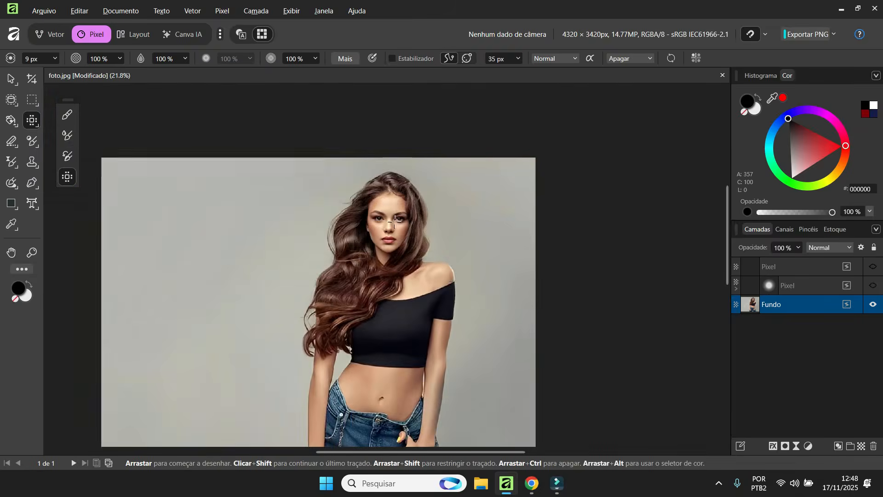
pyautogui.scroll(5, 394, 224)
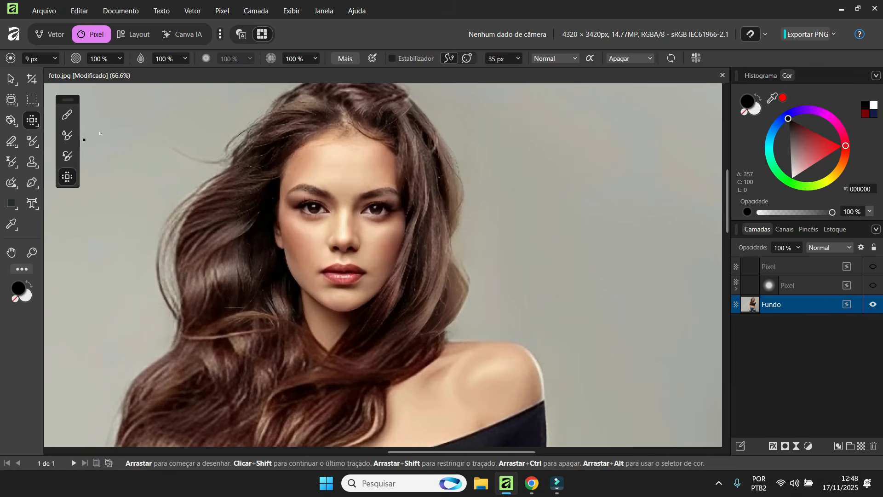
pyautogui.rightClick(32, 122)
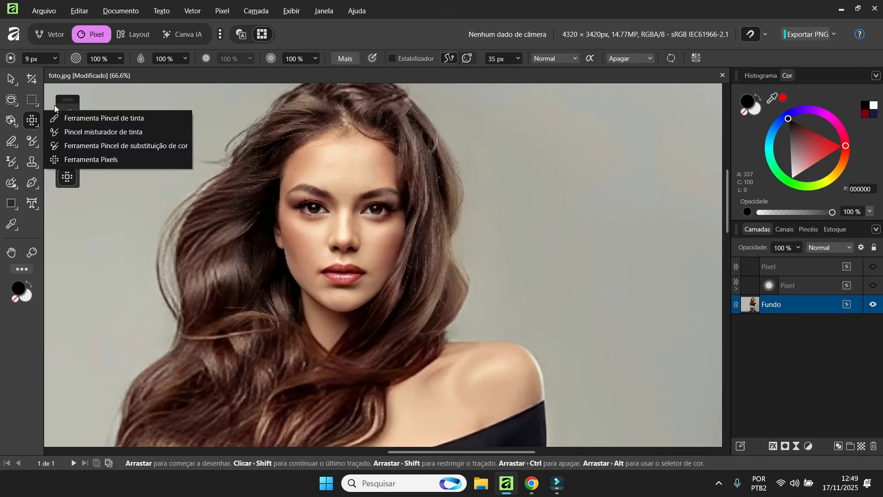
pyautogui.click(68, 98)
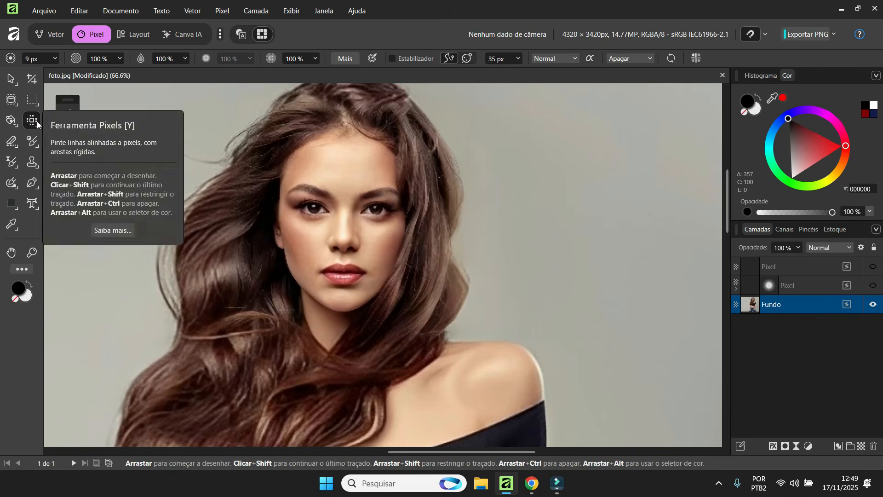
pyautogui.click(67, 116)
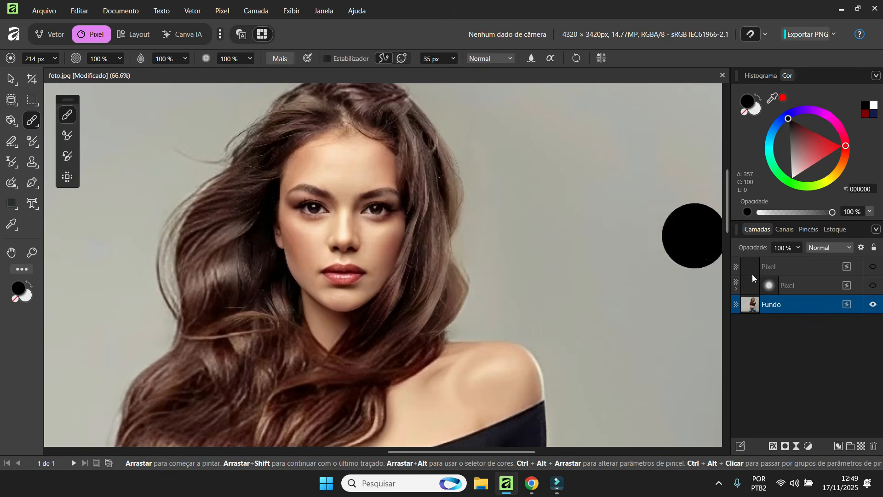
pyautogui.click(808, 230)
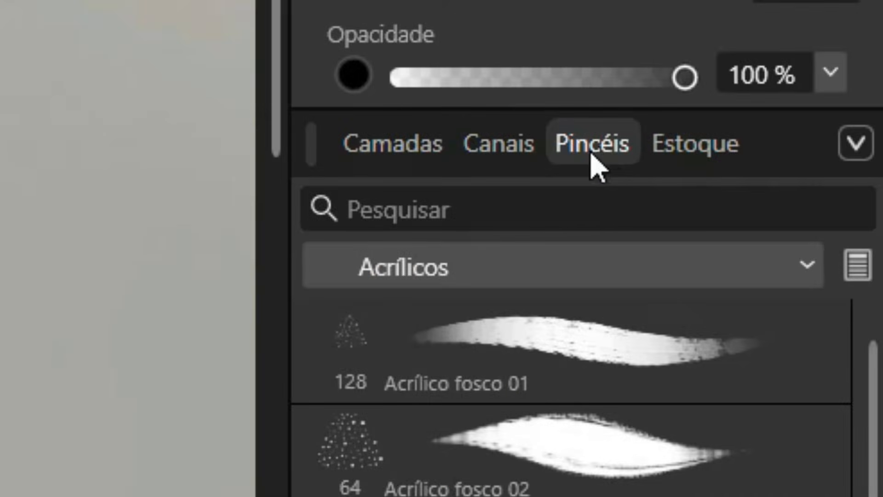
pyautogui.click(440, 276)
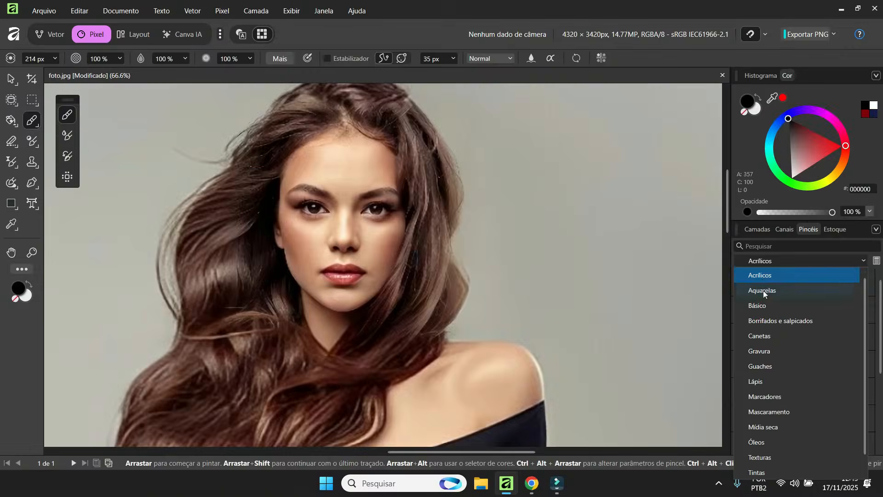
pyautogui.click(764, 291)
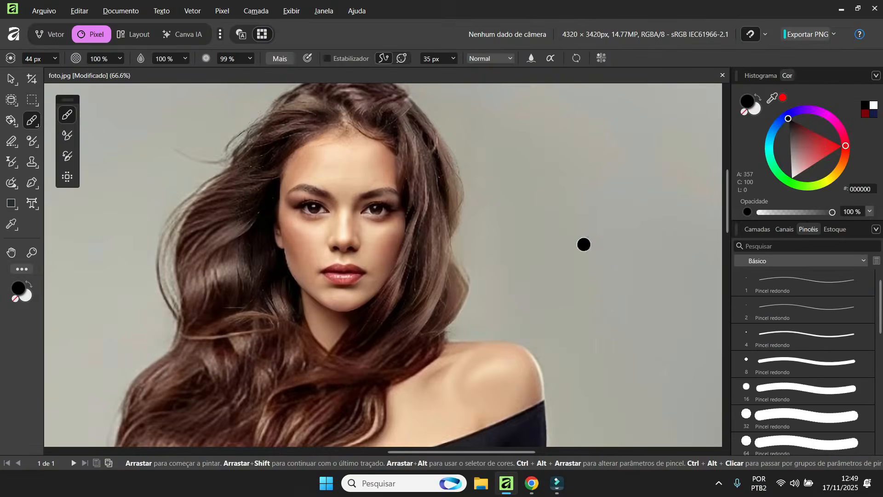
pyautogui.moveTo(505, 212)
pyautogui.mouseDown()
pyautogui.moveTo(701, 244)
pyautogui.moveTo(657, 272)
pyautogui.mouseUp()
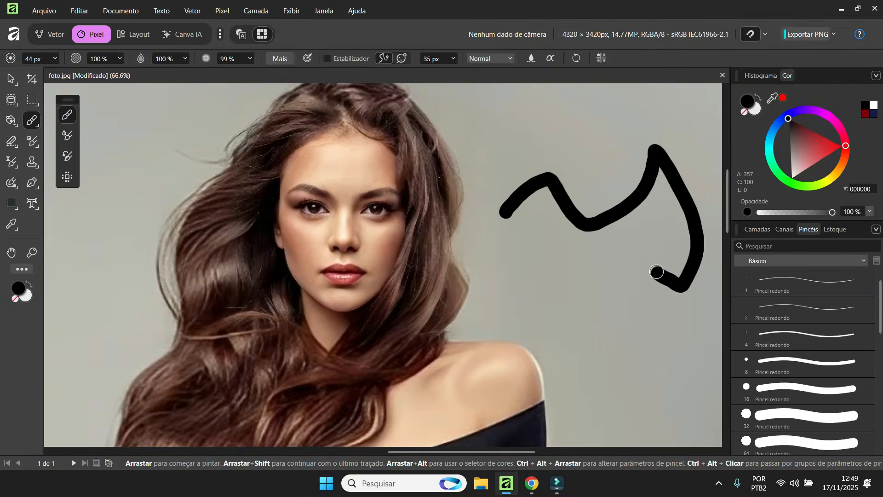
# Enable the stabilizer and paint looping black strokes with the basic round brush and the 48 px Giz redondo brush from Mídia seca.
pyautogui.click(327, 58)
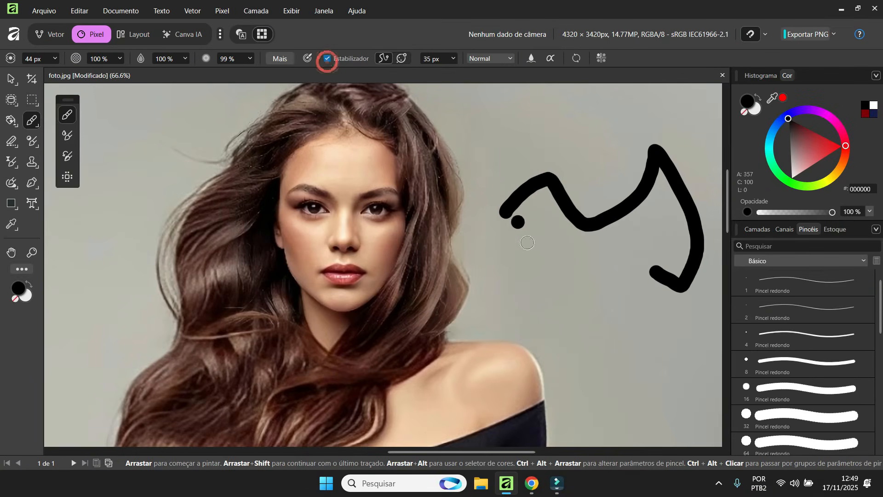
pyautogui.moveTo(512, 300)
pyautogui.mouseDown()
pyautogui.moveTo(515, 275)
pyautogui.moveTo(565, 279)
pyautogui.moveTo(591, 355)
pyautogui.moveTo(657, 307)
pyautogui.moveTo(646, 265)
pyautogui.moveTo(551, 238)
pyautogui.moveTo(507, 247)
pyautogui.moveTo(488, 306)
pyautogui.moveTo(501, 343)
pyautogui.mouseUp()
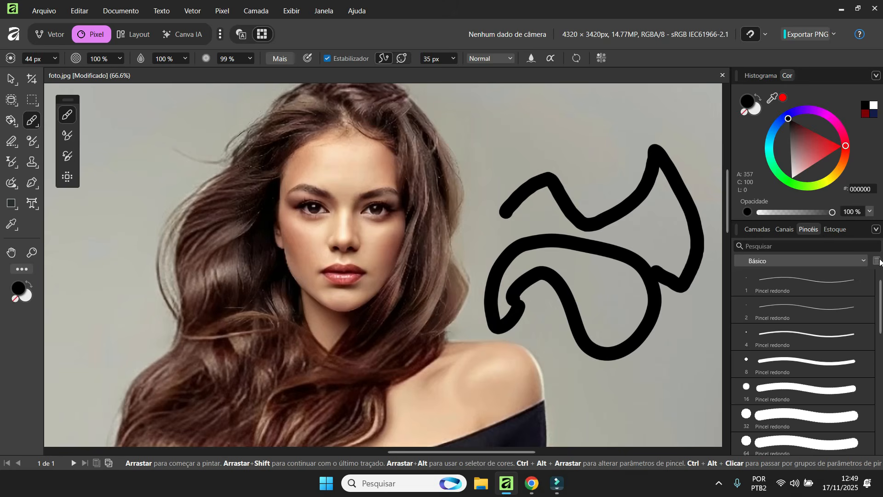
pyautogui.click(808, 260)
pyautogui.click(755, 410)
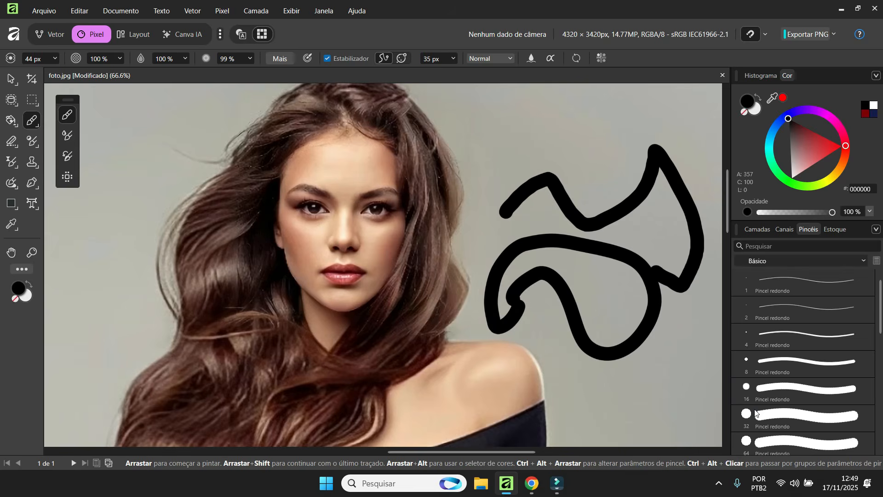
pyautogui.moveTo(477, 155); pyautogui.dragTo(529, 125)
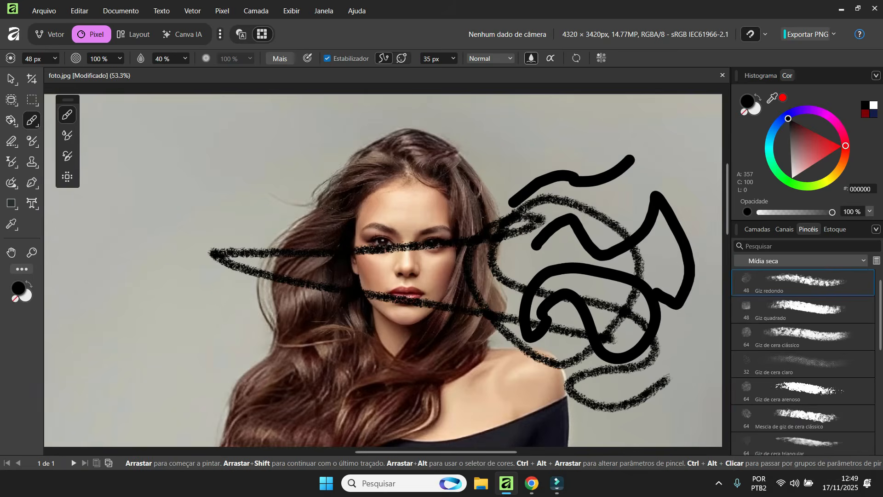
# Show the Óleos brushes, add rough black strokes on the background beside the hair, and undo all the test brush strokes.
pyautogui.click(843, 262)
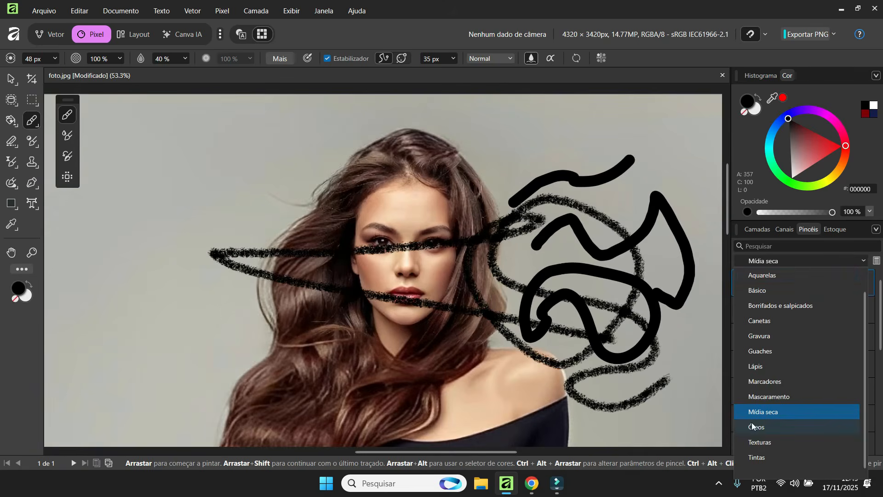
pyautogui.click(308, 284)
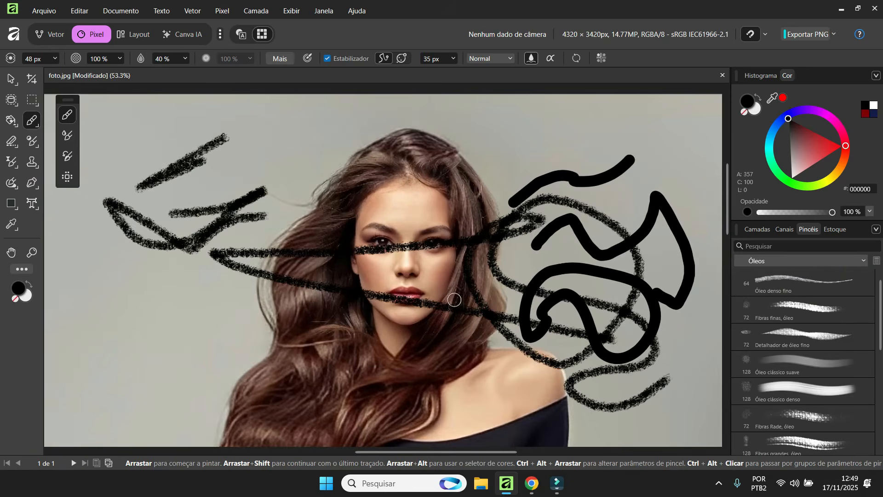
pyautogui.hotkey('ctrl', 'z')
pyautogui.hotkey('ctrl', 'z')
pyautogui.hotkey('ctrl', 'z')
pyautogui.hotkey('ctrl', 'z')
pyautogui.hotkey('ctrl', 'z')
pyautogui.hotkey('ctrl', 'z')
pyautogui.hotkey('ctrl', 'z')
pyautogui.hotkey('ctrl', 'z')
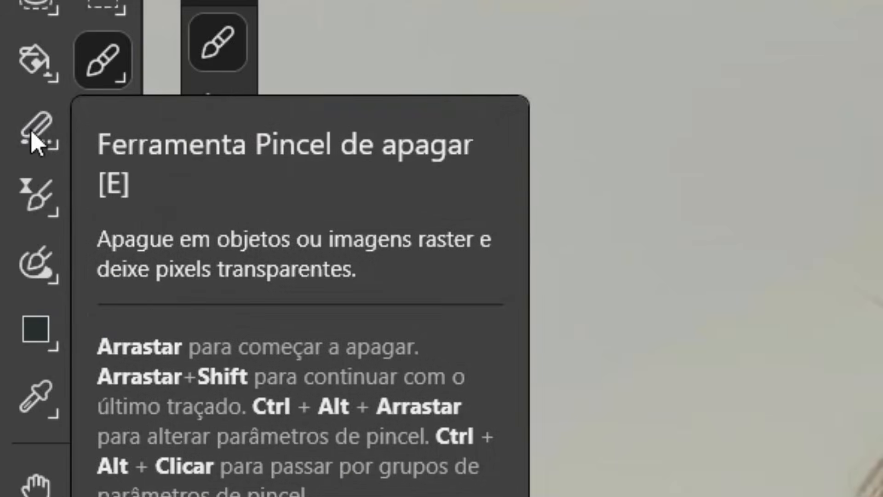
# Try the Erase Brush on the Fundo background beside the hair, including at 741 px and 0% hardness, and undo the erasures.
pyautogui.click(35, 131)
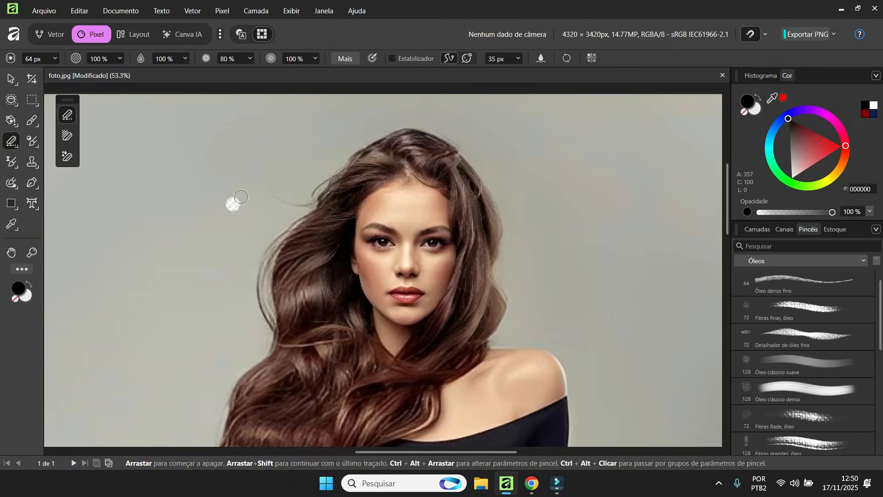
pyautogui.click(756, 230)
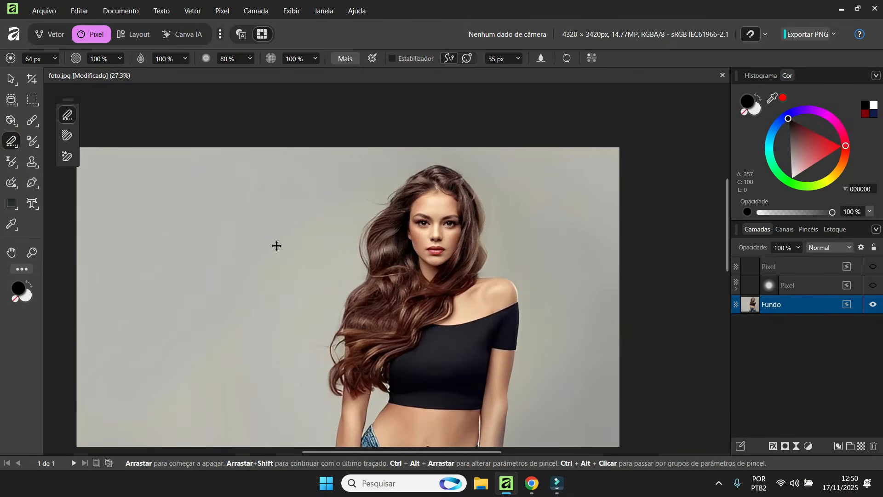
pyautogui.moveTo(200, 233); pyautogui.dragTo(242, 232)
pyautogui.moveTo(281, 277)
pyautogui.mouseDown()
pyautogui.moveTo(278, 270)
pyautogui.moveTo(325, 277)
pyautogui.moveTo(315, 277)
pyautogui.moveTo(314, 299)
pyautogui.moveTo(315, 273)
pyautogui.moveTo(315, 294)
pyautogui.mouseUp()
pyautogui.hotkey('ctrl', 'z')
pyautogui.moveTo(315, 277)
pyautogui.mouseDown()
pyautogui.moveTo(331, 269)
pyautogui.moveTo(346, 190)
pyautogui.moveTo(360, 168)
pyautogui.moveTo(333, 217)
pyautogui.moveTo(367, 186)
pyautogui.moveTo(392, 141)
pyautogui.moveTo(277, 264)
pyautogui.moveTo(329, 161)
pyautogui.moveTo(306, 227)
pyautogui.mouseUp()
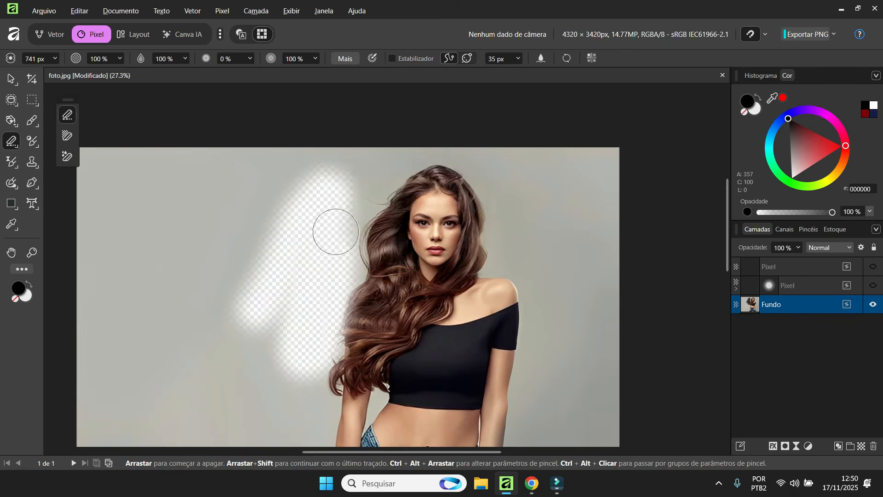
pyautogui.hotkey('ctrl', 'z')
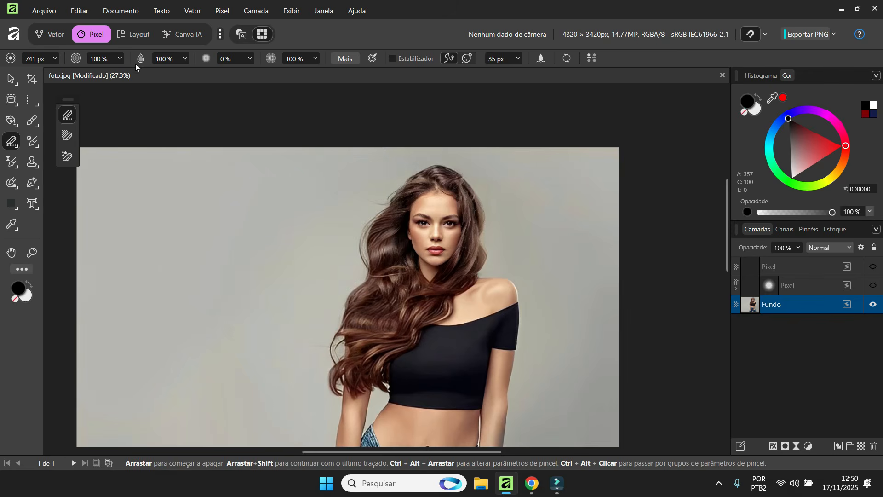
# Try the 422 px Background Erase Brush at 10% tolerance on the background beside the hair and over the hair itself, and undo the erasures.
pyautogui.click(67, 139)
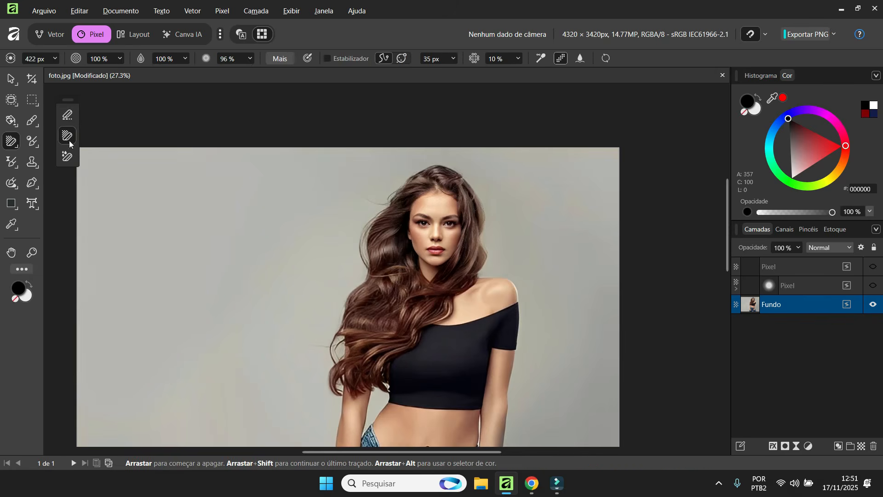
pyautogui.scroll(-2, 311, 245)
pyautogui.scroll(4, 311, 245)
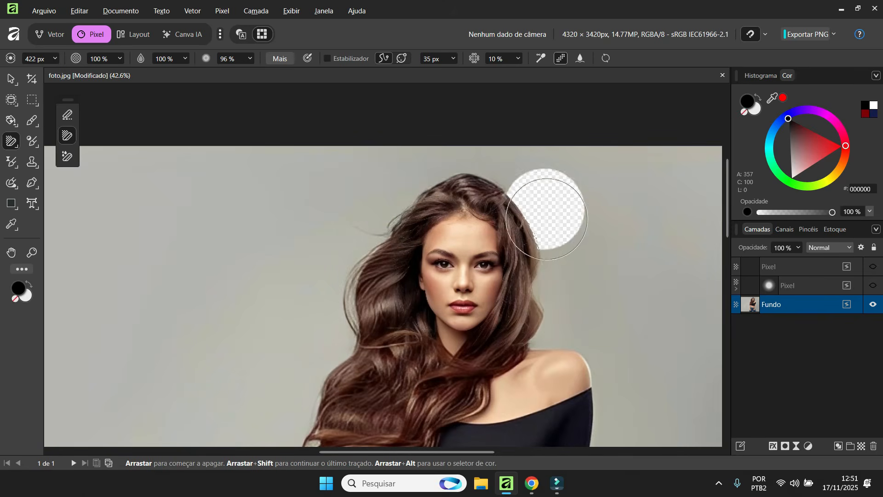
pyautogui.scroll(2, 543, 233)
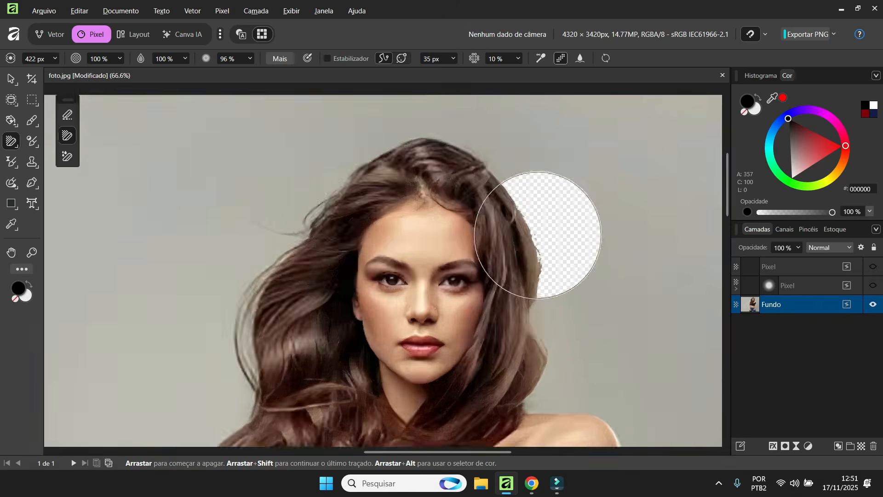
pyautogui.scroll(5, 538, 236)
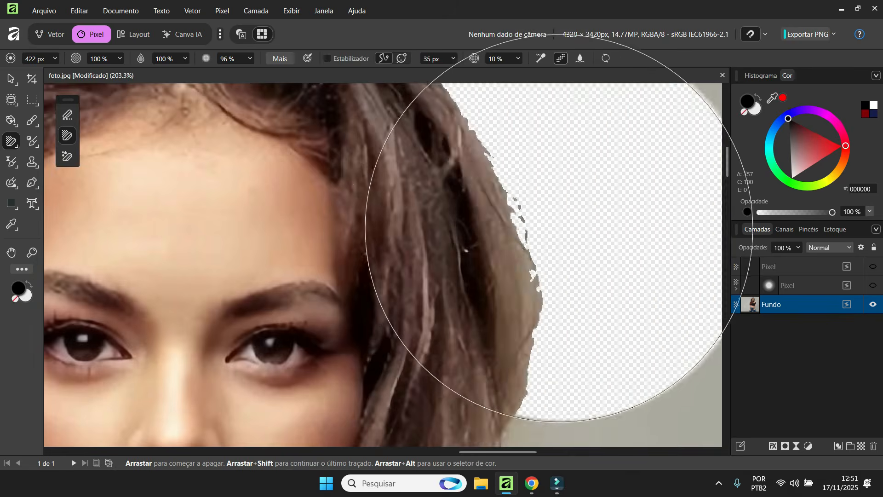
pyautogui.scroll(-5, 559, 227)
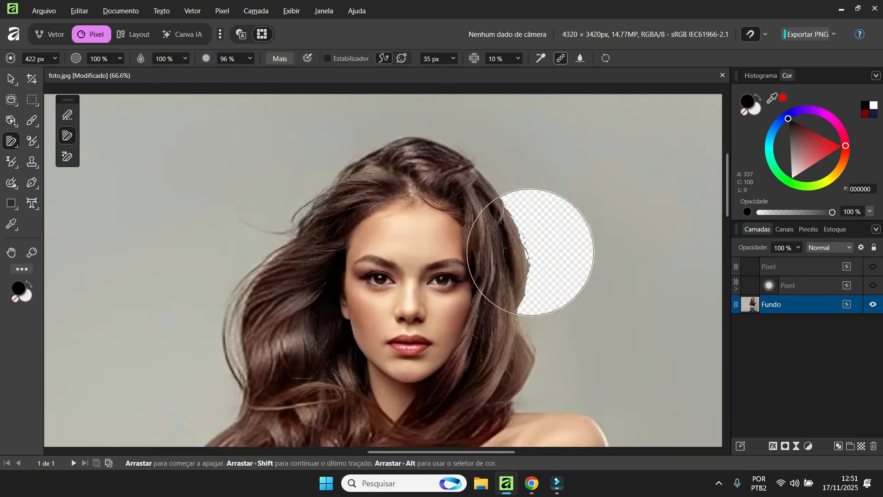
pyautogui.scroll(-1, 529, 219)
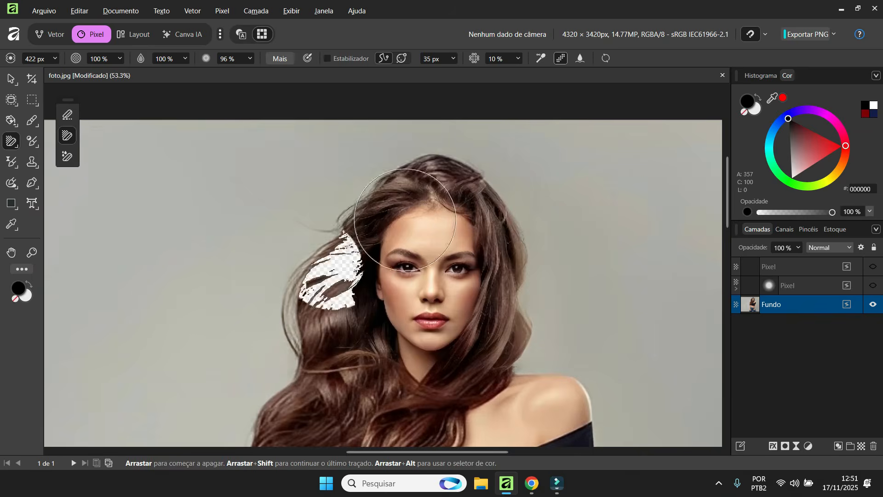
pyautogui.scroll(-3, 446, 152)
pyautogui.scroll(2, 619, 325)
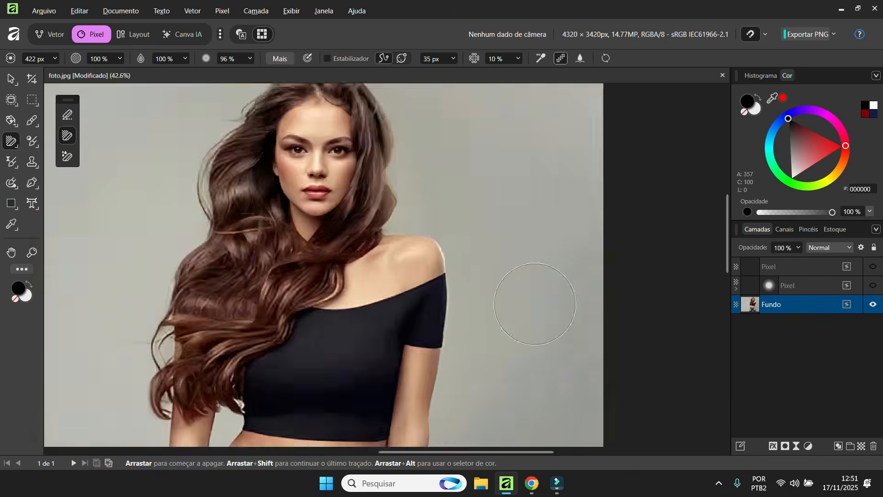
# Erase patches of the background along the shoulder, black sleeve and forearm with the 422 px Background Erase Brush.
pyautogui.scroll(2, 535, 304)
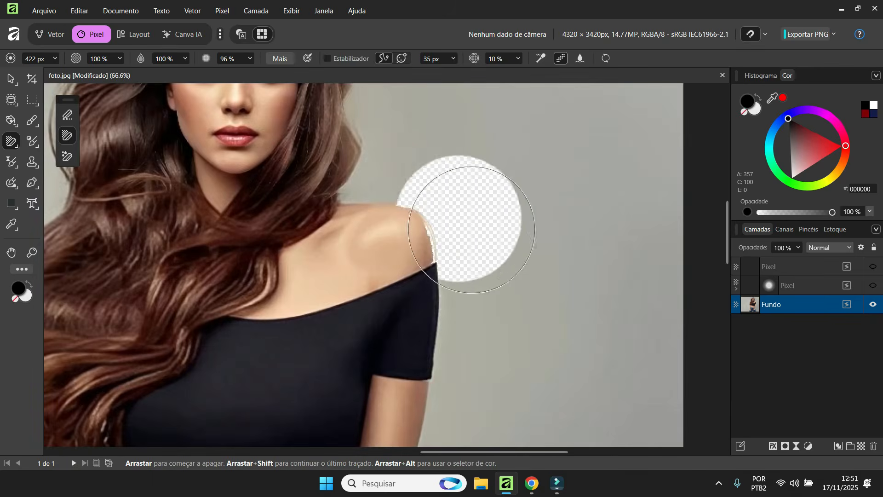
pyautogui.scroll(-3, 471, 230)
pyautogui.scroll(3, 503, 380)
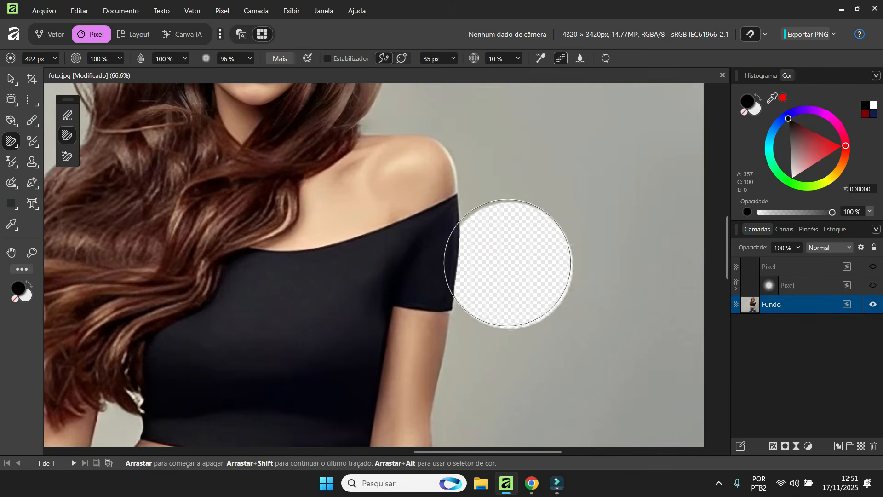
pyautogui.click(500, 270)
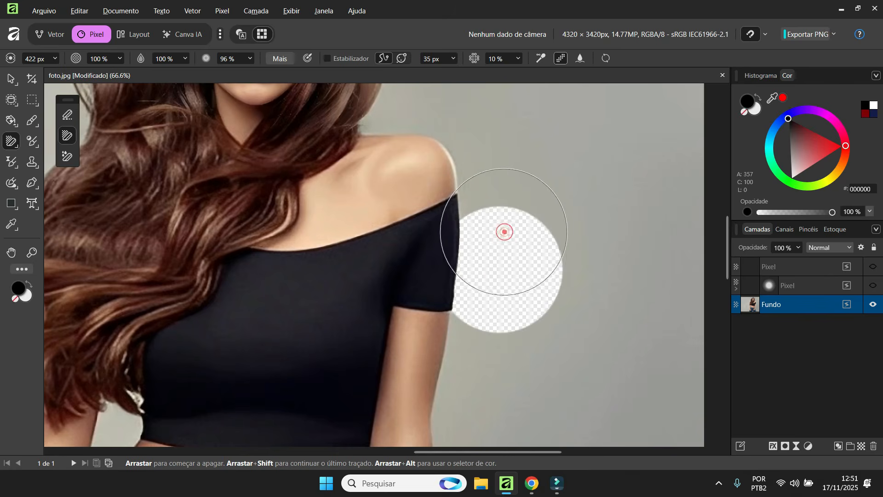
pyautogui.click(484, 338)
pyautogui.scroll(-3, 471, 391)
pyautogui.scroll(2, 472, 409)
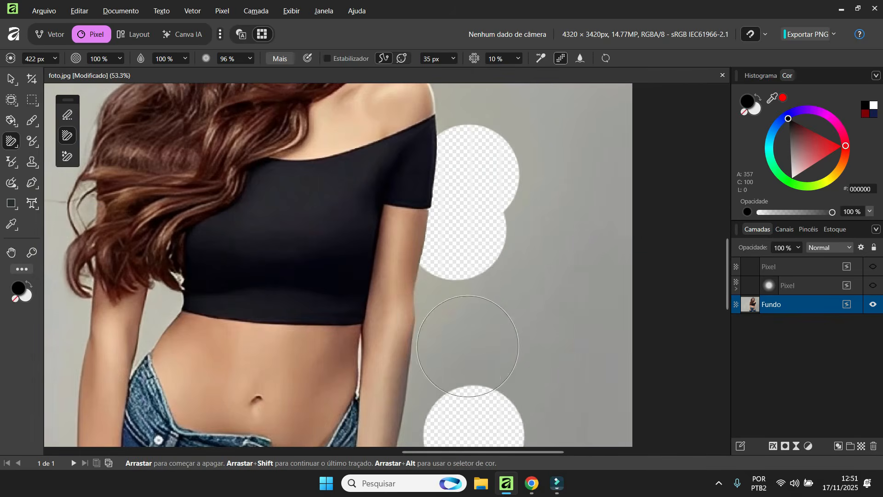
pyautogui.click(455, 284)
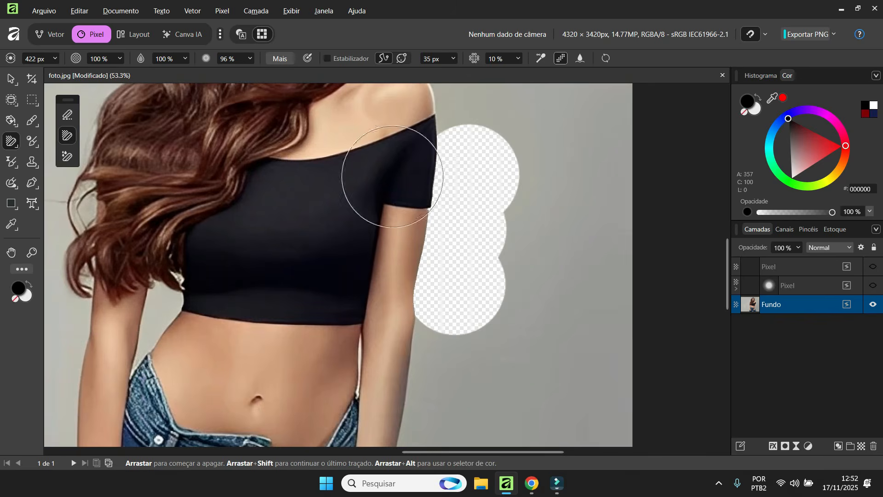
# Erase a spot at the photo's right edge, and undo all the background erasures beside the woman.
pyautogui.scroll(-2, 623, 211)
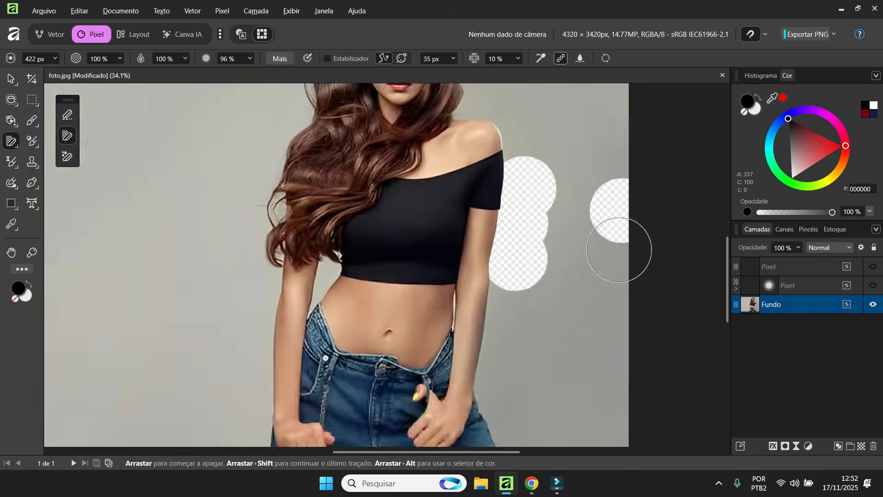
pyautogui.scroll(-1, 619, 250)
pyautogui.hotkey('ctrl', 'z')
pyautogui.hotkey('ctrl', 'z')
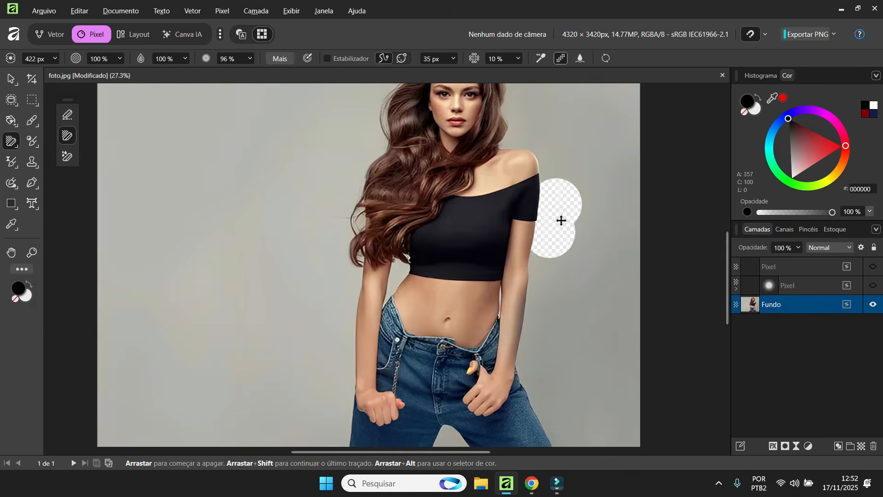
pyautogui.hotkey('ctrl', 'z')
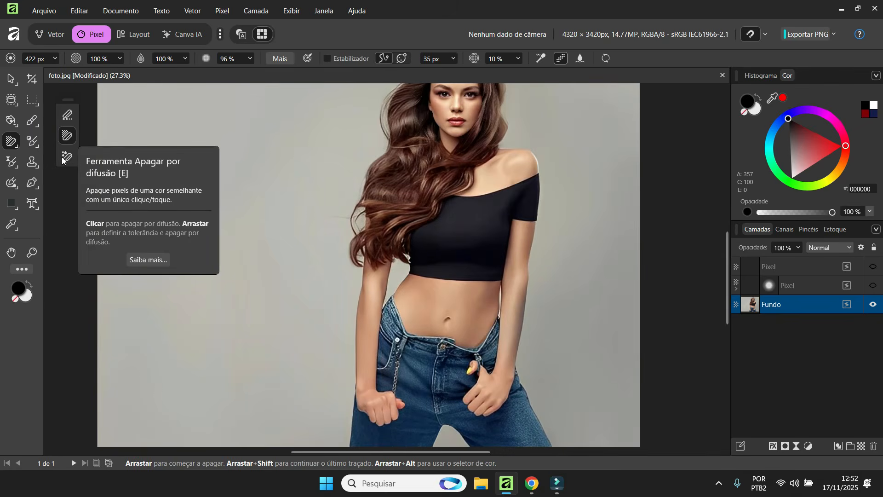
# Try the Flood Erase tool on the gray background with a tolerance of 39%, and undo the erasure.
pyautogui.click(65, 157)
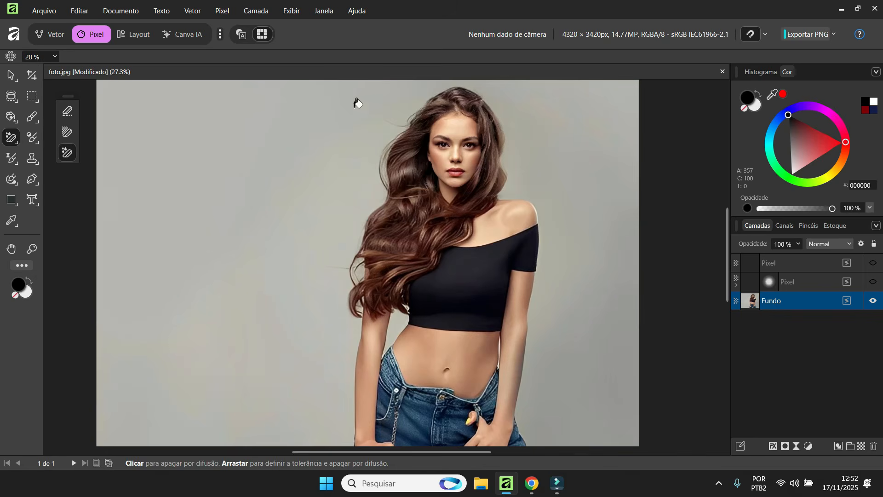
pyautogui.click(52, 57)
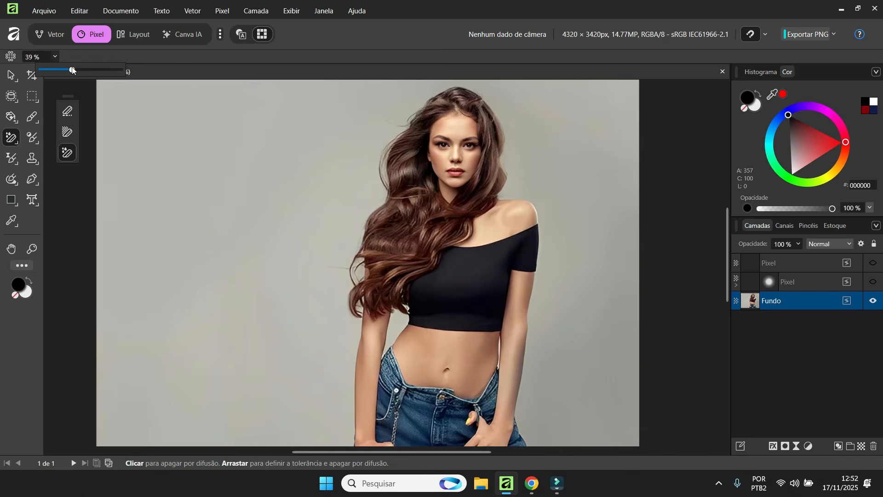
pyautogui.click(297, 138)
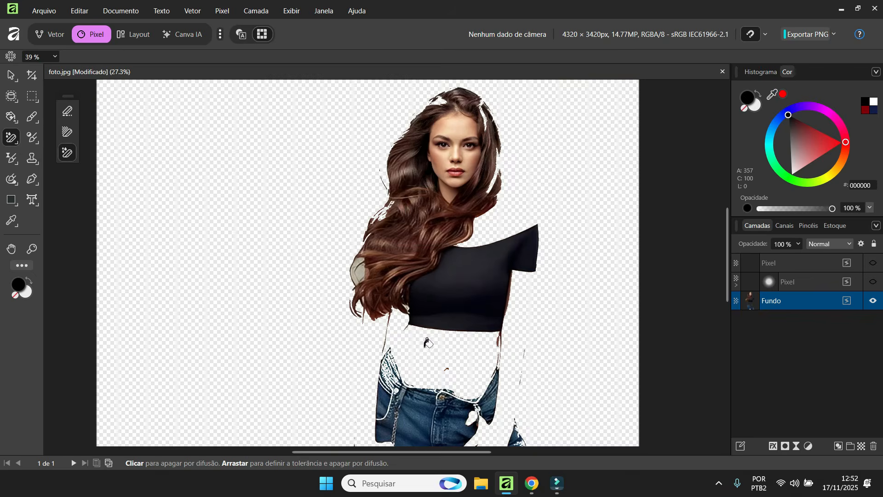
pyautogui.hotkey('ctrl', 'z')
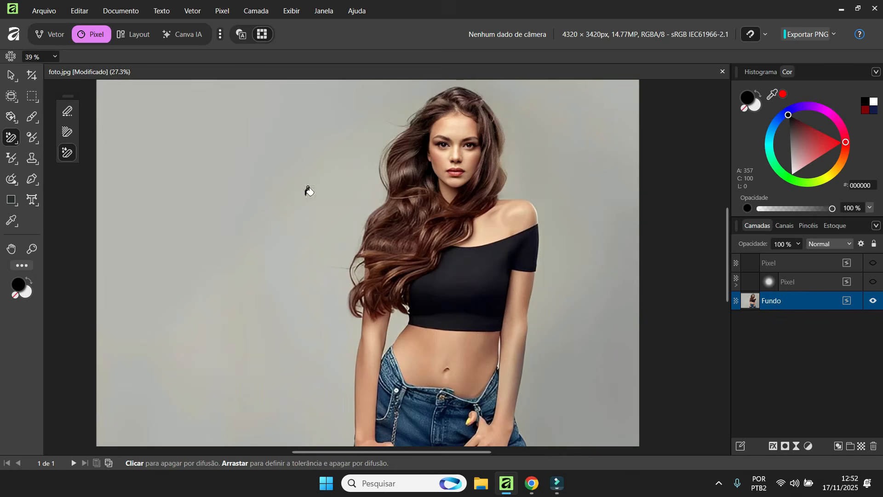
# Lower the Flood Erase tolerance to 15%, erase the gray background again, and undo the erasure.
pyautogui.click(54, 57)
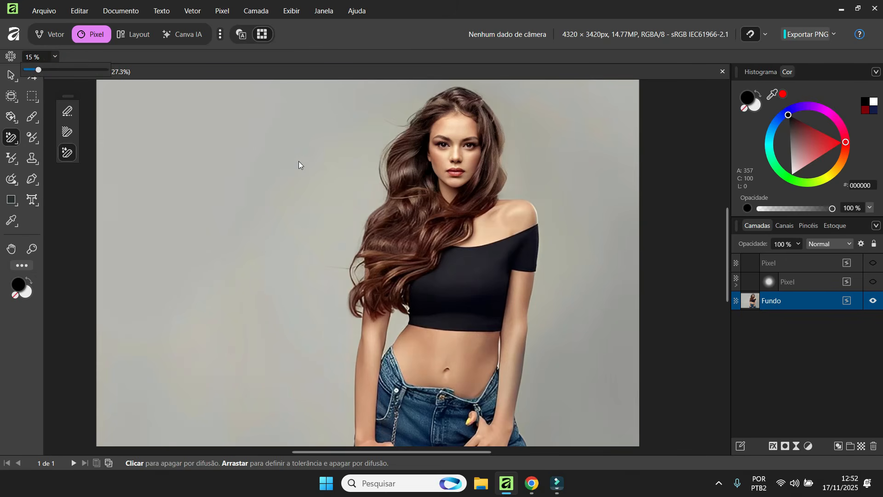
pyautogui.click(307, 138)
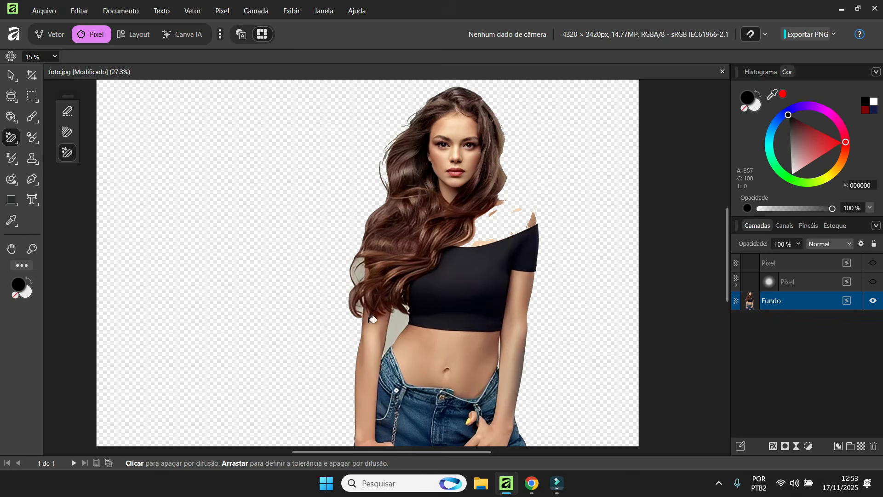
pyautogui.hotkey('ctrl', 'z')
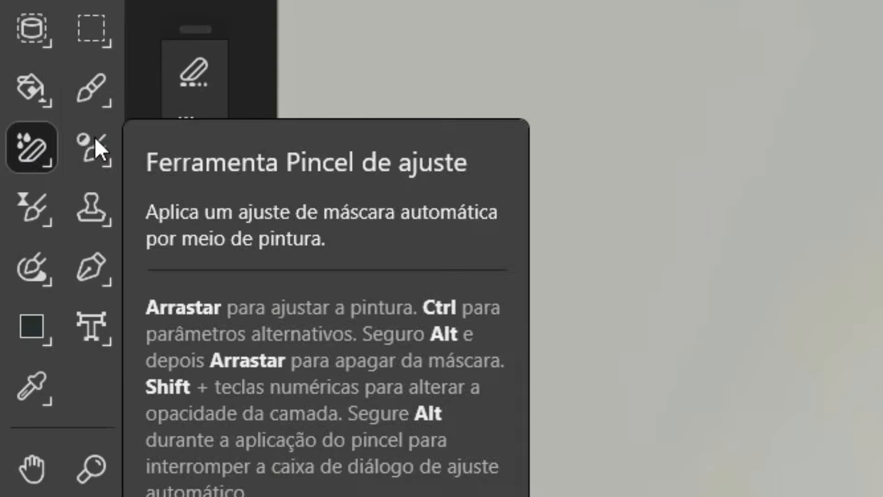
# Open foto2 from the Affinity Pixel folder and activate the Adjustment Brush.
pyautogui.click(95, 137)
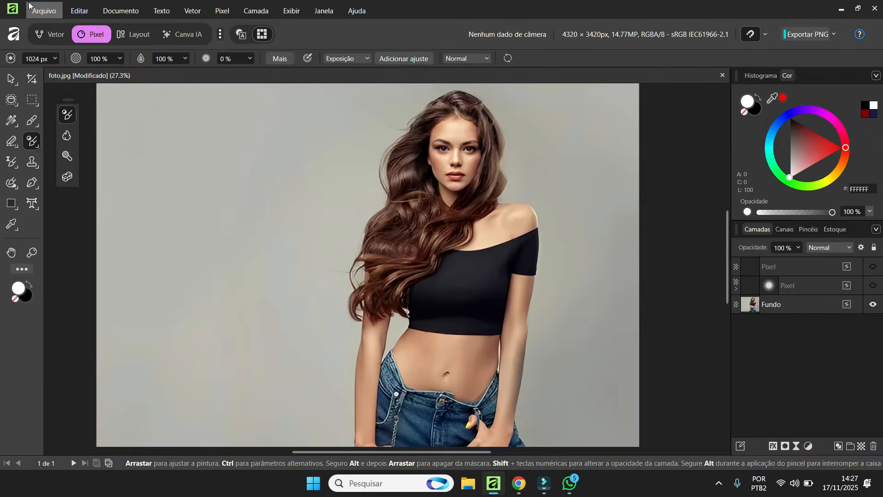
pyautogui.click(39, 13)
pyautogui.click(46, 107)
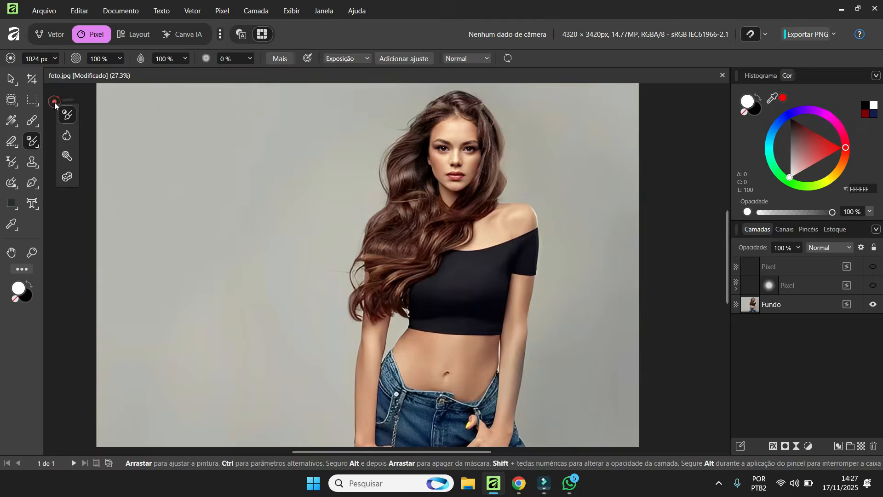
pyautogui.click(189, 108)
pyautogui.click(188, 106)
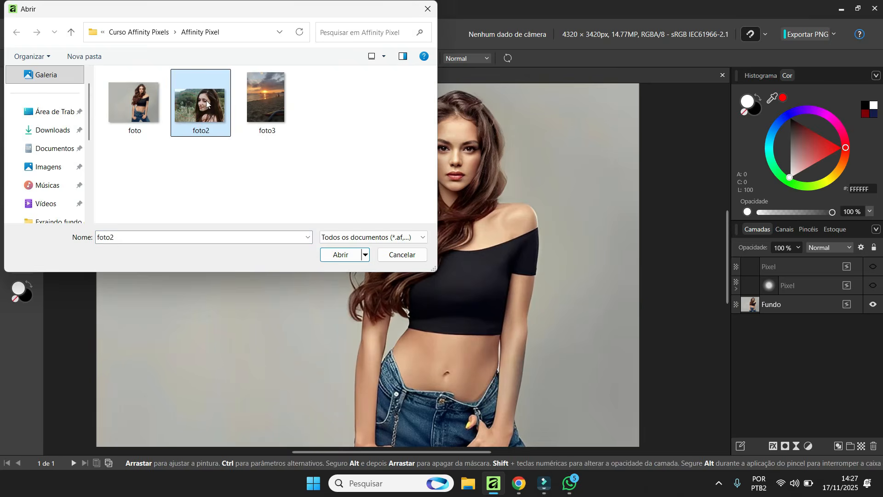
pyautogui.doubleClick(207, 103)
pyautogui.click(29, 141)
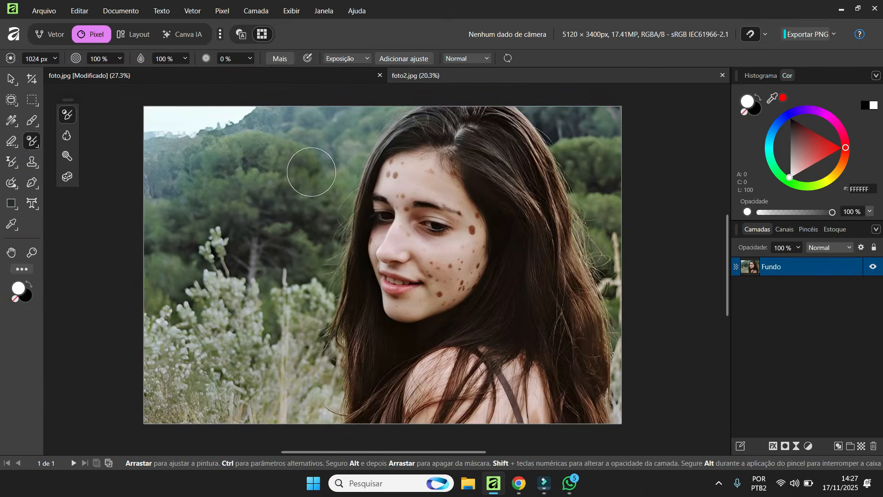
# Paint an Exposição adjustment over the trees beside the woman with the 1024 px Adjustment Brush.
pyautogui.click(364, 176)
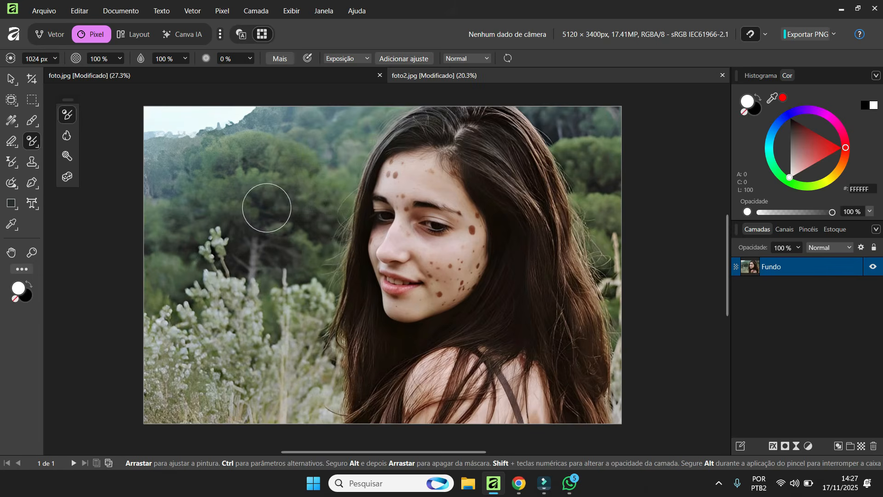
pyautogui.moveTo(267, 207)
pyautogui.mouseDown()
pyautogui.moveTo(316, 227)
pyautogui.moveTo(231, 178)
pyautogui.mouseUp()
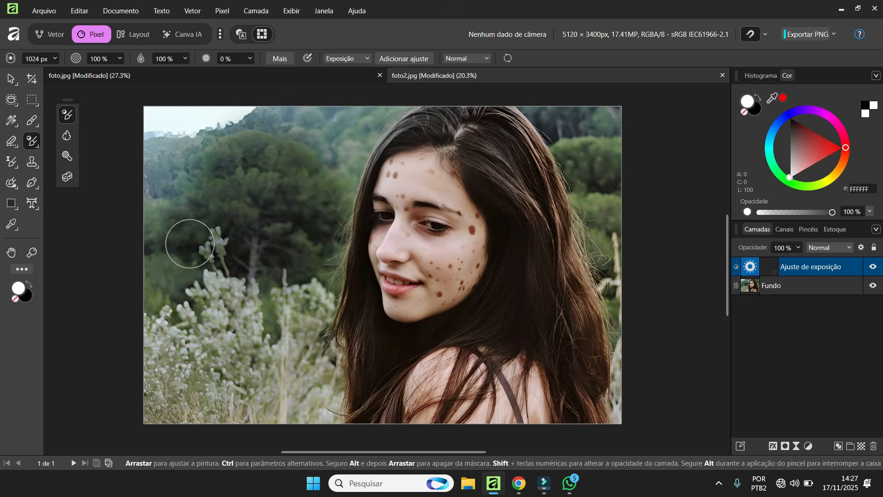
pyautogui.moveTo(230, 208)
pyautogui.mouseDown()
pyautogui.moveTo(284, 248)
pyautogui.moveTo(306, 226)
pyautogui.moveTo(251, 165)
pyautogui.mouseUp()
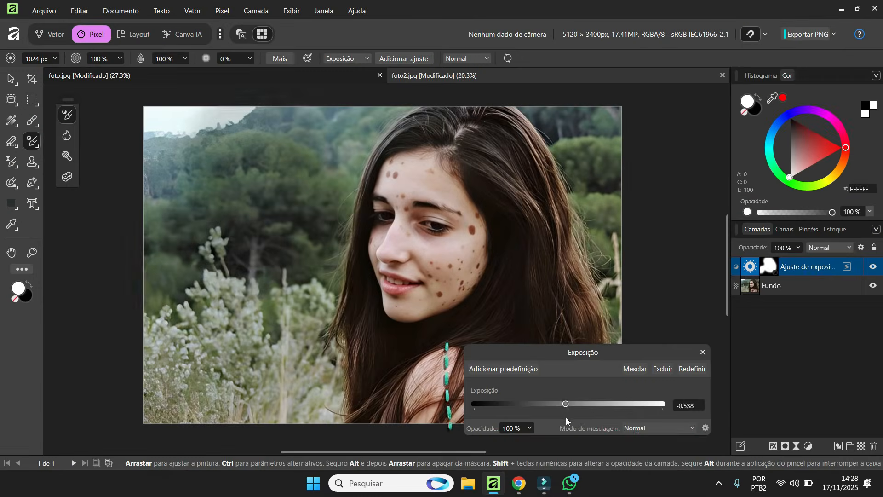
# Darken the painted trees by setting the exposure to -2,005 and the adjustment's opacity to 58%.
pyautogui.moveTo(565, 418)
pyautogui.mouseDown()
pyautogui.moveTo(542, 415)
pyautogui.moveTo(583, 408)
pyautogui.moveTo(559, 410)
pyautogui.mouseUp()
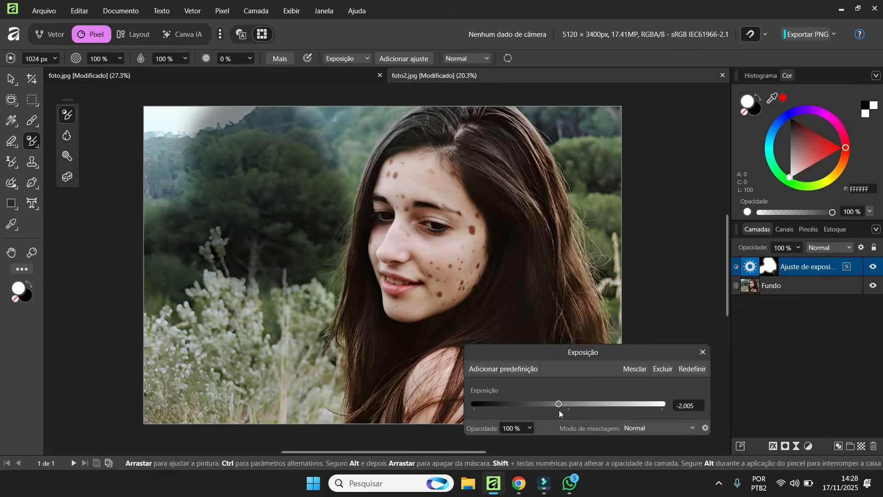
pyautogui.click(530, 428)
pyautogui.moveTo(508, 442); pyautogui.dragTo(494, 445)
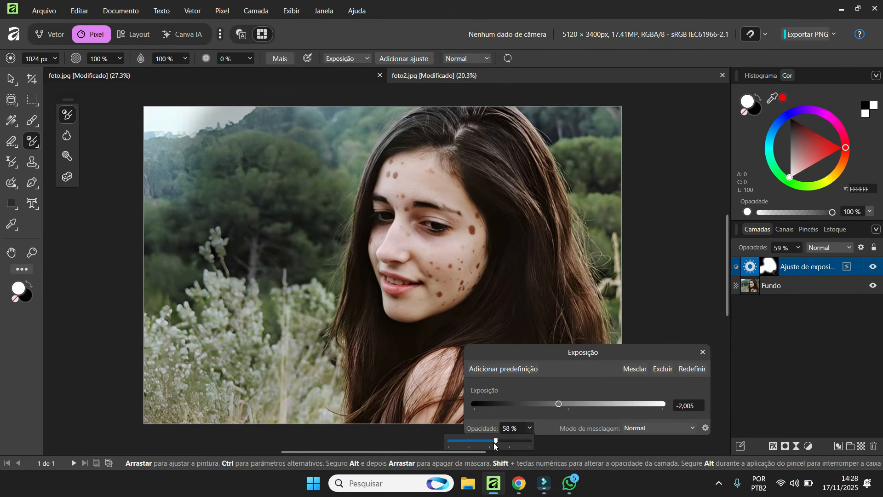
# Reset the exposure to 0, set the adjustment's opacity to 13%, and vary the exposure between dark and bright, ending at 2,787.
pyautogui.moveTo(557, 404)
pyautogui.mouseDown()
pyautogui.moveTo(532, 405)
pyautogui.moveTo(601, 405)
pyautogui.moveTo(569, 405)
pyautogui.mouseUp()
pyautogui.click(530, 428)
pyautogui.moveTo(531, 443); pyautogui.dragTo(528, 443)
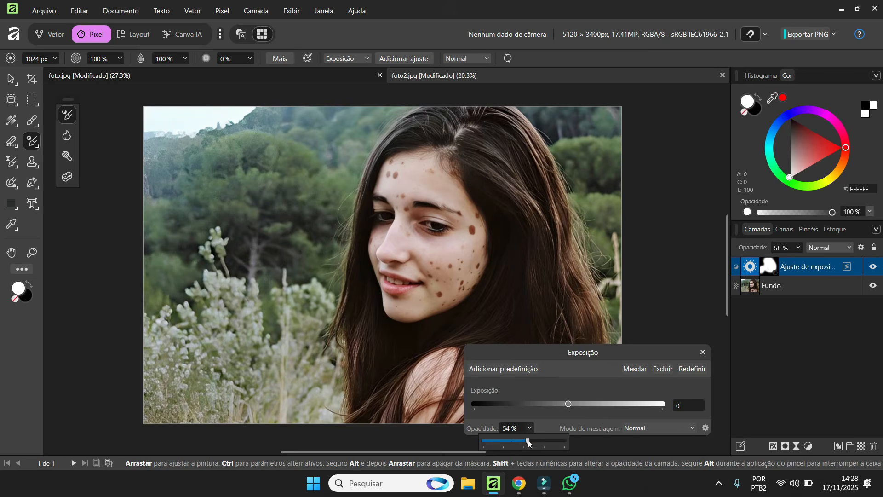
pyautogui.click(569, 406)
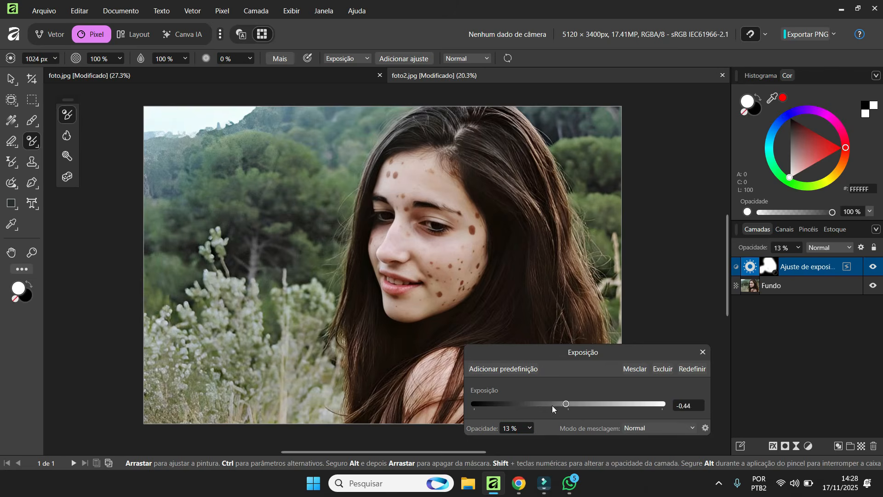
pyautogui.moveTo(552, 405); pyautogui.dragTo(473, 405)
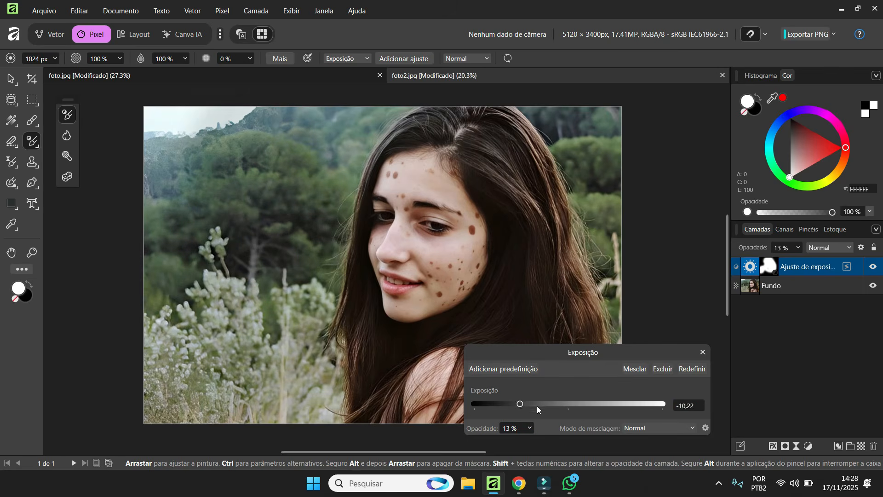
pyautogui.moveTo(537, 406); pyautogui.dragTo(578, 405)
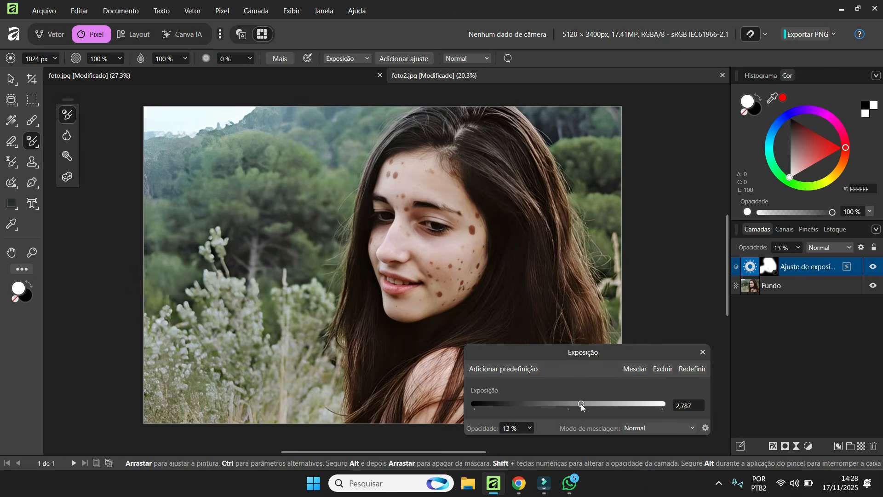
# Close the exposure settings and delete the exposure adjustment layer from the photo.
pyautogui.click(703, 351)
pyautogui.hotkey('ctrl', 'i')
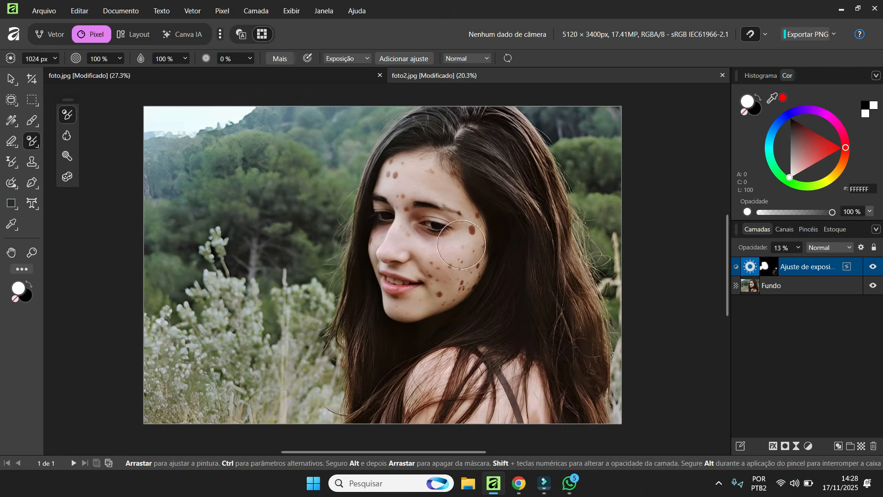
pyautogui.press('Delete')
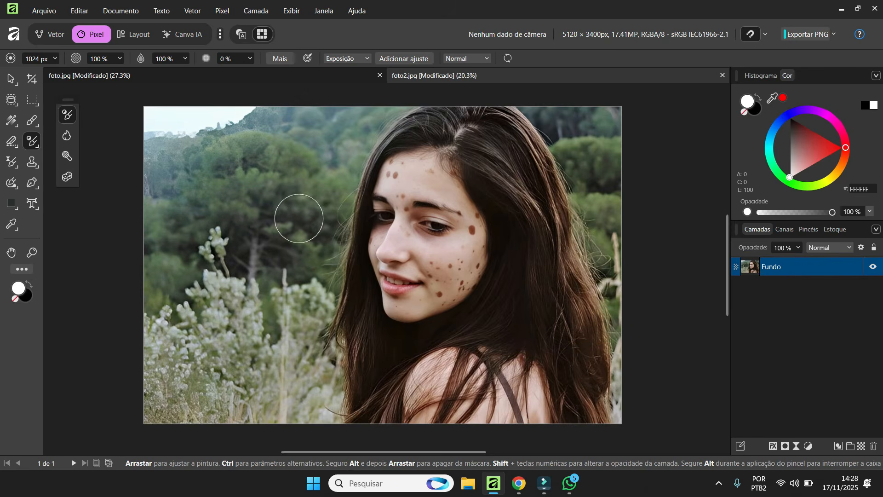
# Set the Adjustment Brush opacity to 61%, try an Exposição stroke across the woman's forehead, and undo it.
pyautogui.click(396, 193)
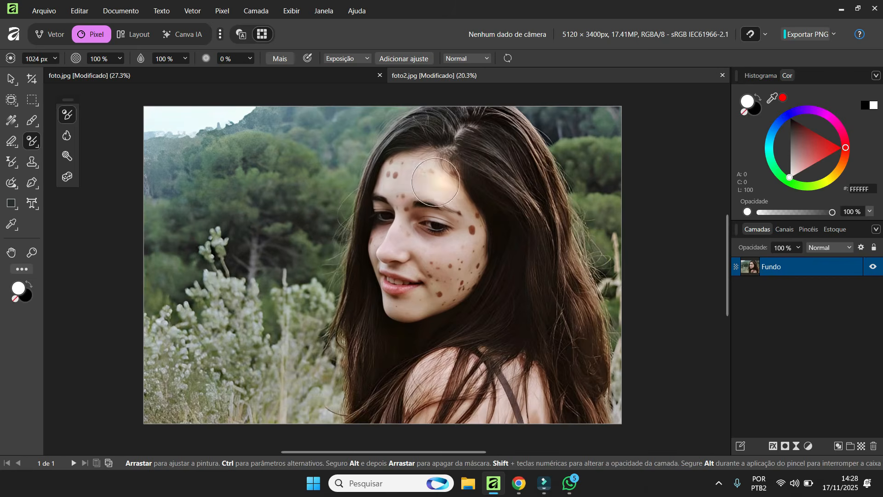
pyautogui.press('5')
pyautogui.press('3')
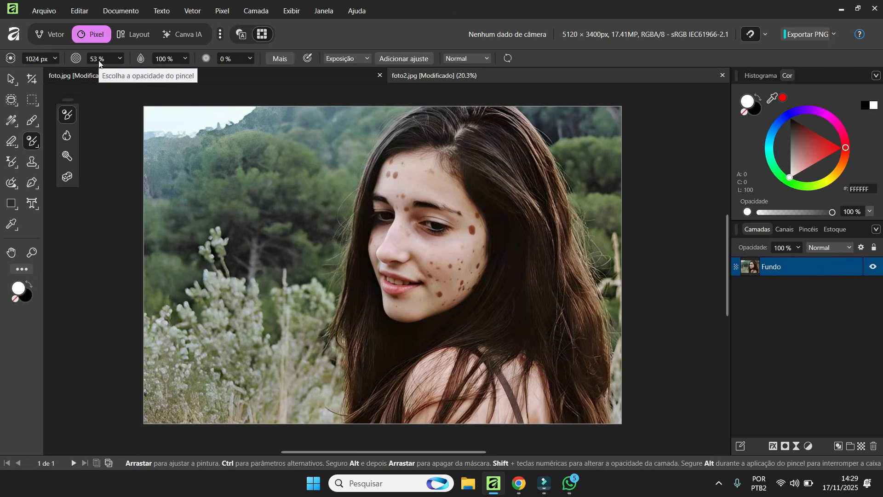
pyautogui.scroll(8, 100, 62)
pyautogui.moveTo(369, 178); pyautogui.dragTo(439, 179)
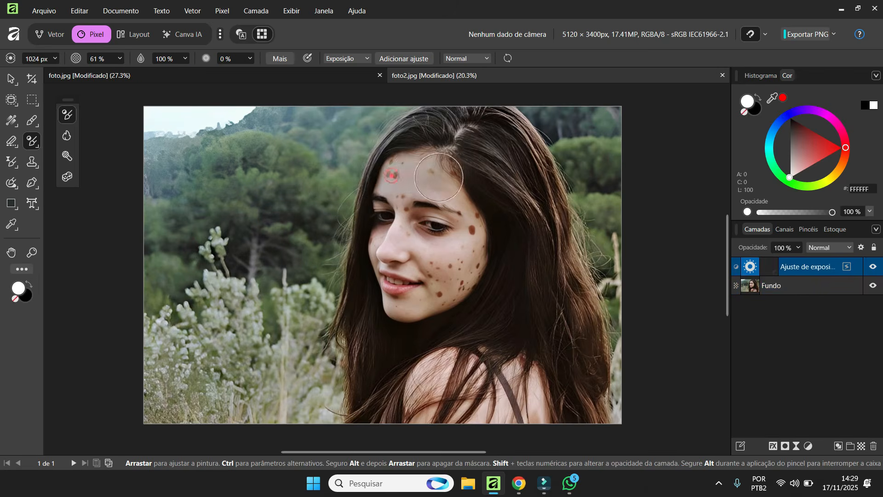
pyautogui.hotkey('ctrl', 'z')
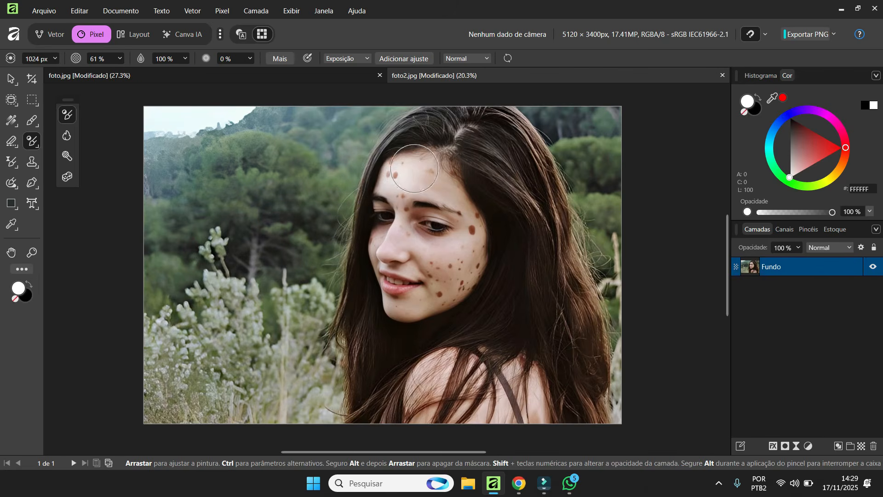
# Paint an Exposição adjustment over the woman's face, set the exposure to 1,027, and delete the adjustment layer.
pyautogui.moveTo(386, 176)
pyautogui.mouseDown()
pyautogui.moveTo(498, 288)
pyautogui.moveTo(532, 383)
pyautogui.moveTo(517, 406)
pyautogui.moveTo(490, 402)
pyautogui.moveTo(483, 375)
pyautogui.moveTo(453, 366)
pyautogui.moveTo(423, 389)
pyautogui.moveTo(435, 412)
pyautogui.moveTo(488, 417)
pyautogui.moveTo(456, 422)
pyautogui.moveTo(440, 406)
pyautogui.moveTo(525, 401)
pyautogui.moveTo(533, 377)
pyautogui.mouseUp()
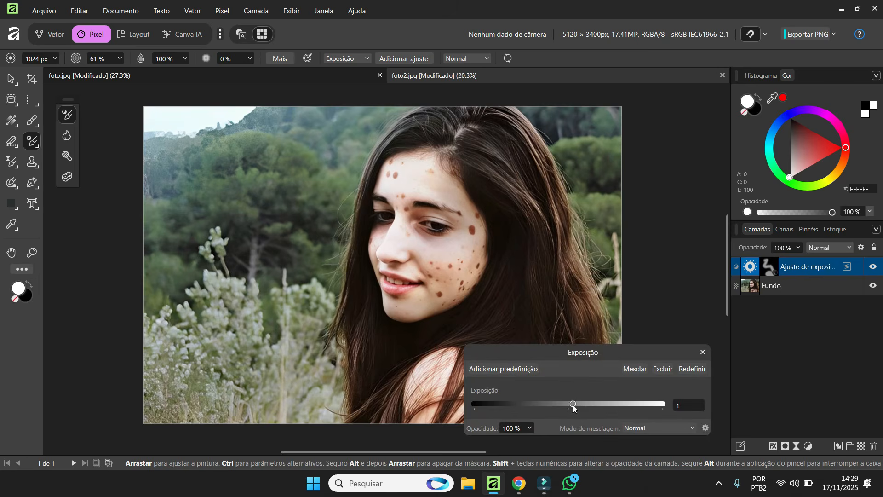
pyautogui.moveTo(573, 405)
pyautogui.mouseDown()
pyautogui.moveTo(619, 406)
pyautogui.moveTo(573, 408)
pyautogui.mouseUp()
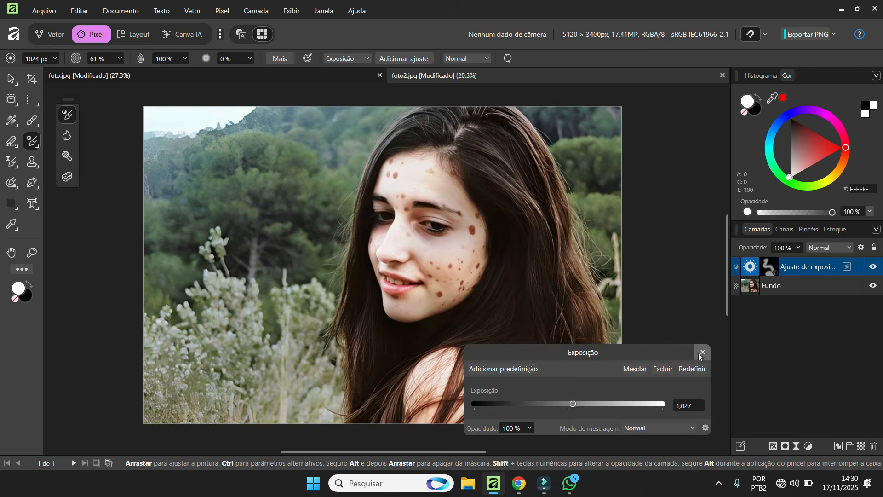
pyautogui.click(702, 352)
pyautogui.press('Delete')
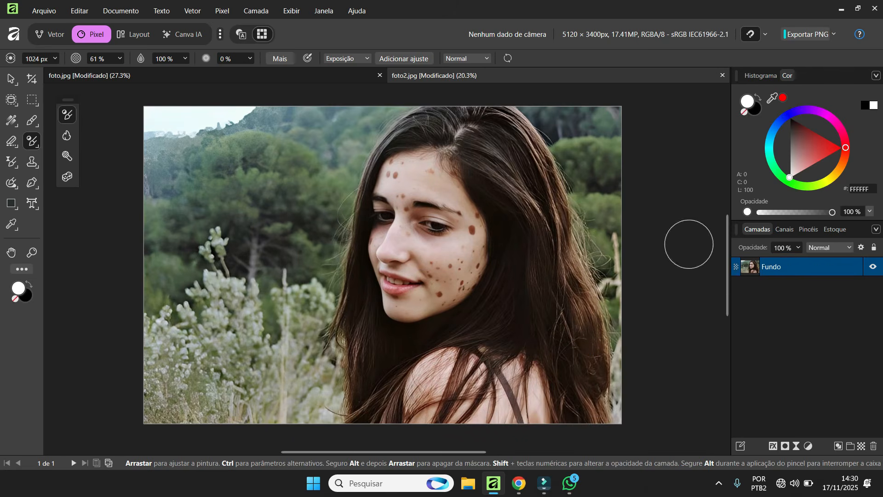
# Apply the Dodge Brush to the forehead at 638 px and 25% opacity, and raise the brush opacity to 100%.
pyautogui.click(66, 137)
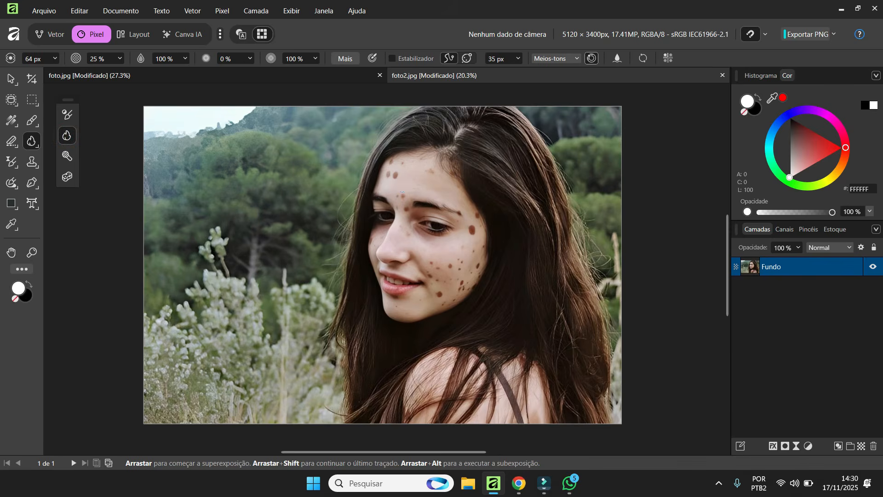
pyautogui.moveTo(402, 192); pyautogui.dragTo(402, 189)
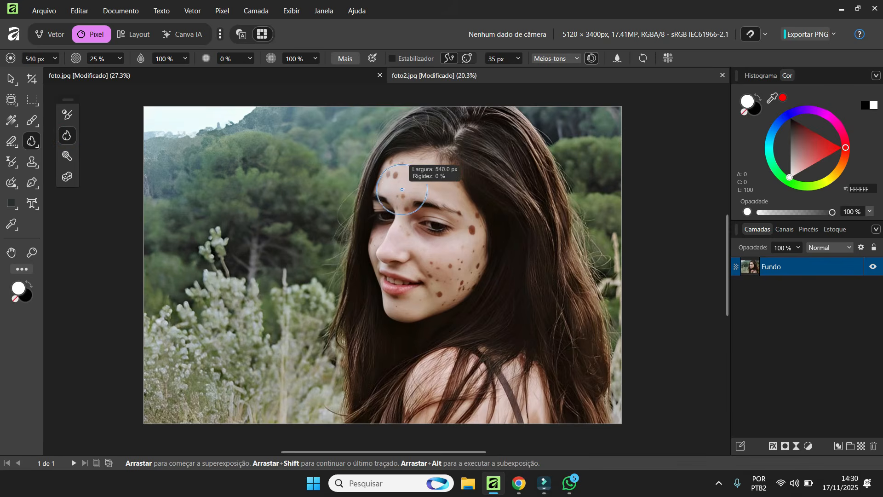
pyautogui.moveTo(402, 190)
pyautogui.mouseDown()
pyautogui.moveTo(391, 182)
pyautogui.moveTo(400, 182)
pyautogui.mouseUp()
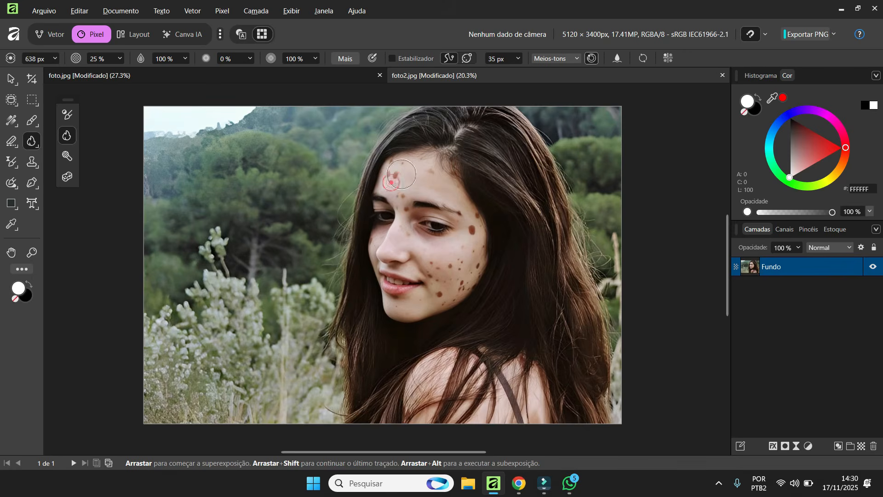
pyautogui.click(54, 59)
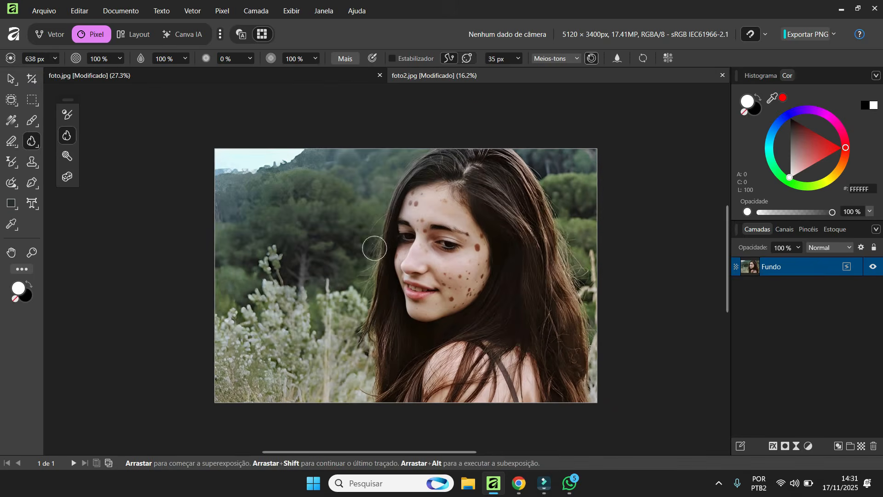
# Undo the recent tone brush strokes on the trees and the woman.
pyautogui.scroll(1, 375, 249)
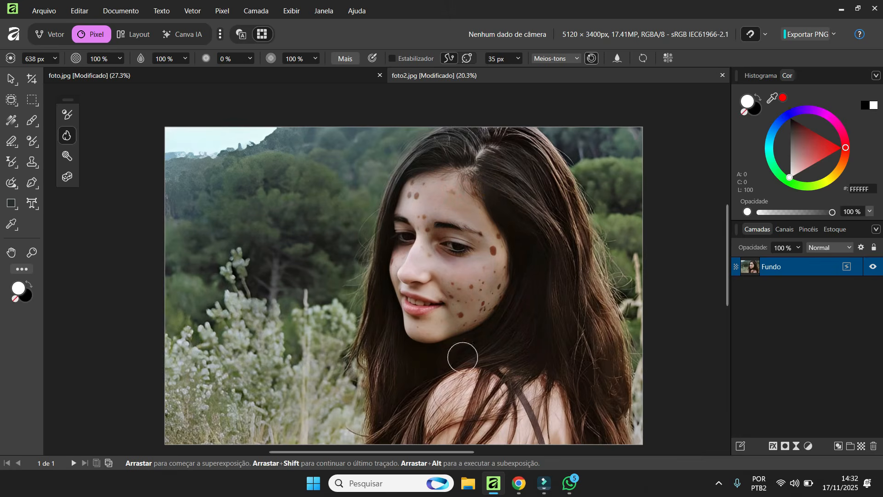
pyautogui.hotkey('ctrl', 'z')
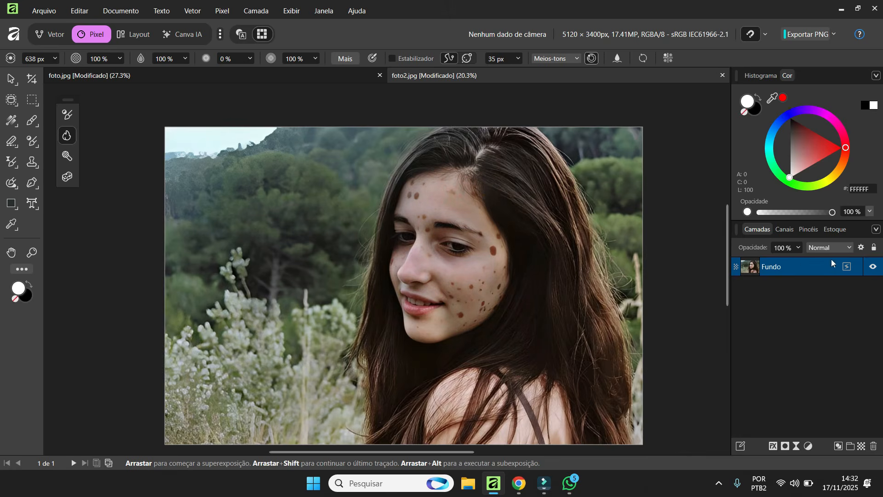
pyautogui.hotkey('ctrl', 'z')
pyautogui.hotkey('ctrl', 'z')
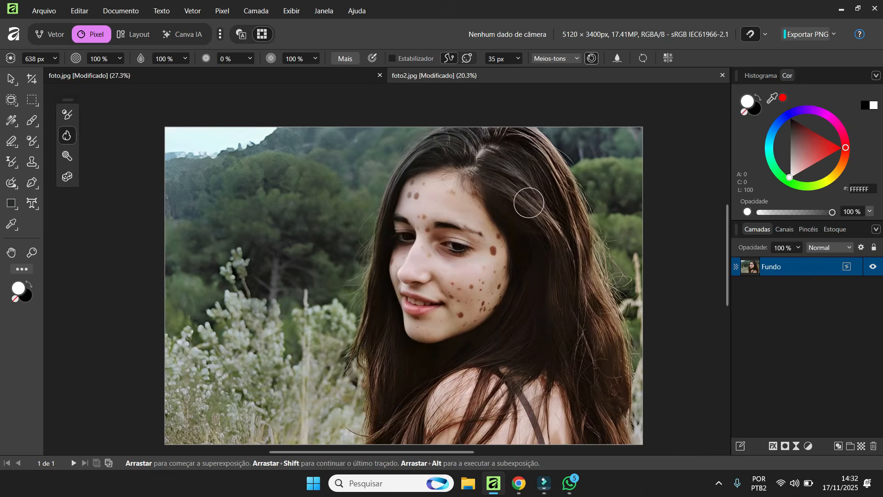
pyautogui.hotkey('ctrl', 'z')
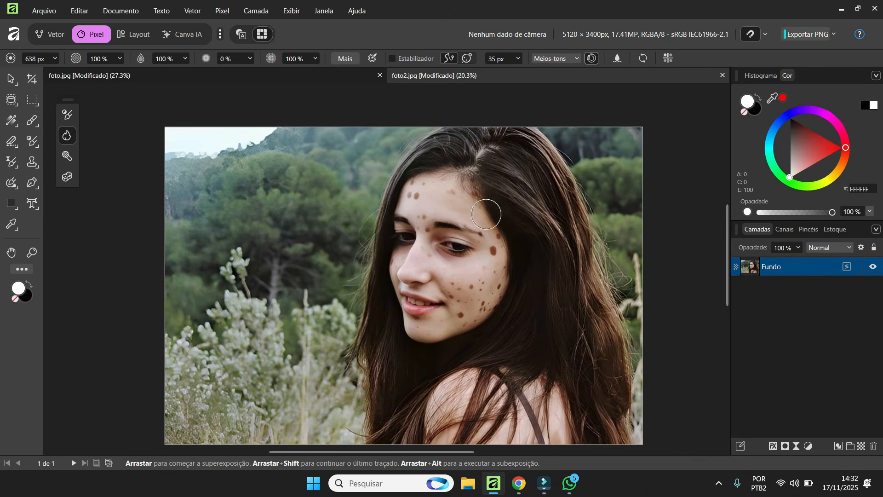
# Add an empty pixel layer, try the Dodge Brush on it over the forehead, and delete the layer.
pyautogui.click(862, 446)
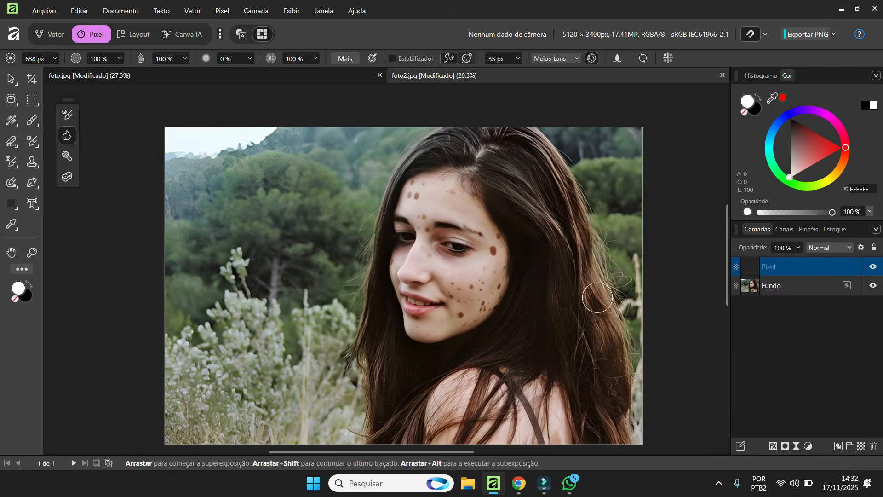
pyautogui.click(425, 190)
pyautogui.press('Delete')
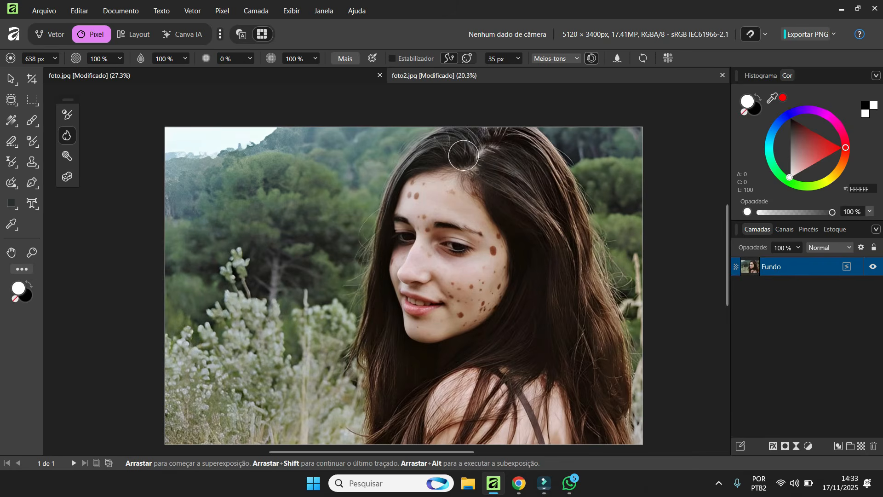
# Try 638 px Dodge Brush strokes down the hair at 100% opacity and undo them.
pyautogui.moveTo(465, 146)
pyautogui.mouseDown()
pyautogui.moveTo(440, 148)
pyautogui.moveTo(412, 165)
pyautogui.moveTo(448, 146)
pyautogui.moveTo(393, 184)
pyautogui.moveTo(378, 247)
pyautogui.moveTo(378, 346)
pyautogui.mouseUp()
pyautogui.moveTo(389, 393); pyautogui.dragTo(372, 419)
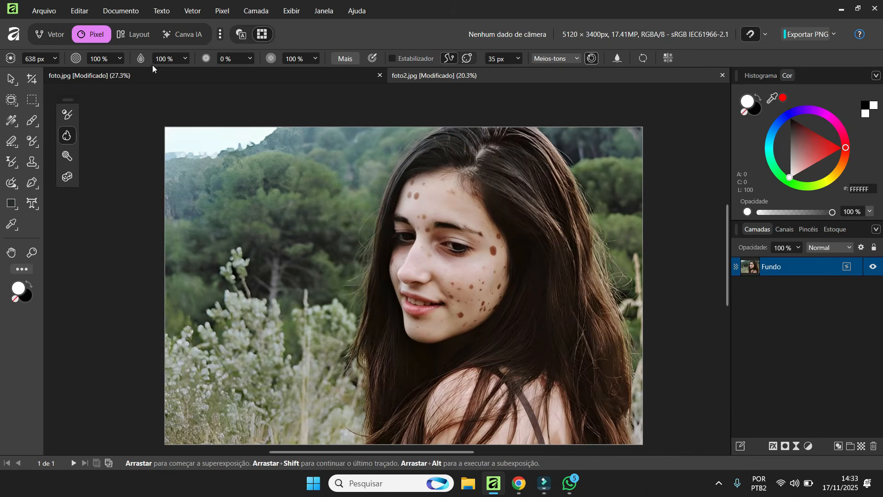
pyautogui.hotkey('ctrl', 'z')
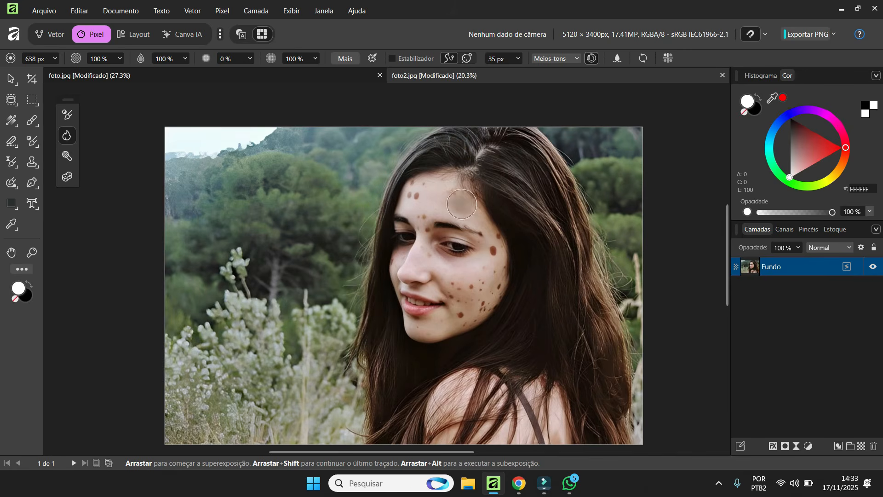
# Activate the Burn Brush and undo the last test change.
pyautogui.click(67, 157)
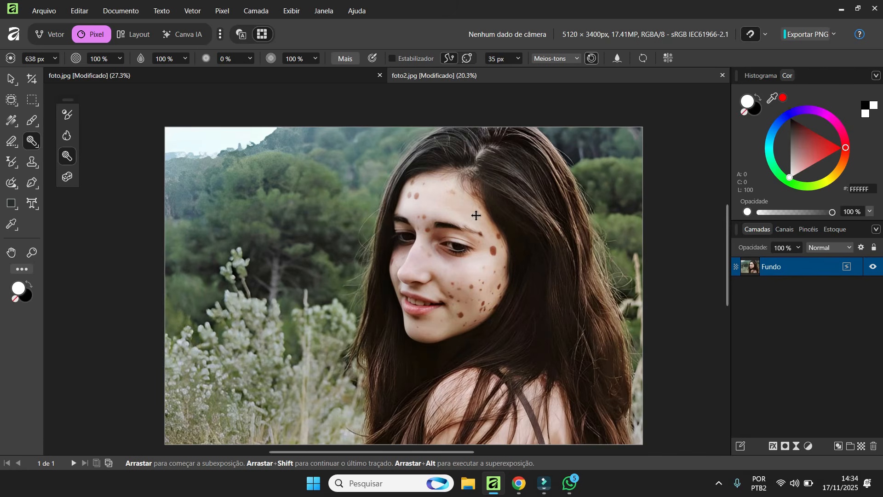
pyautogui.hotkey('ctrl', 'shift', 'n')
pyautogui.hotkey('ctrl', 'z')
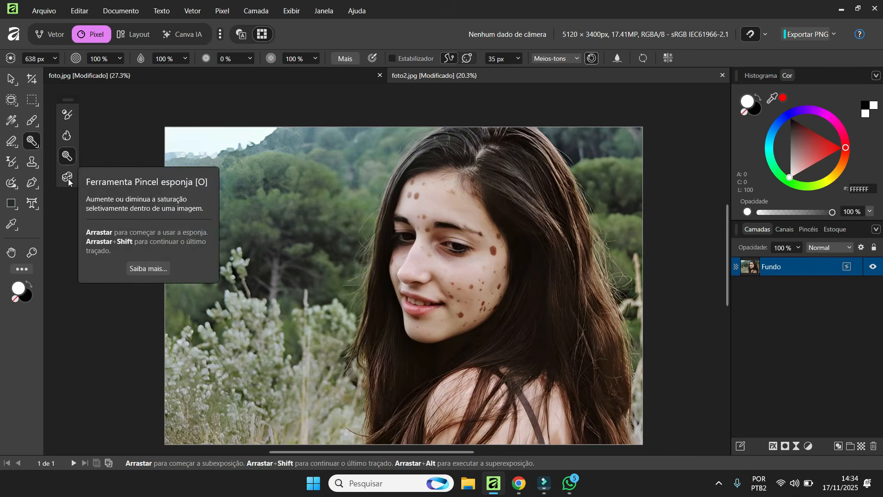
# Activate the Sponge Brush and try increasing the saturation of the trees and the hairline beside the eye.
pyautogui.click(67, 177)
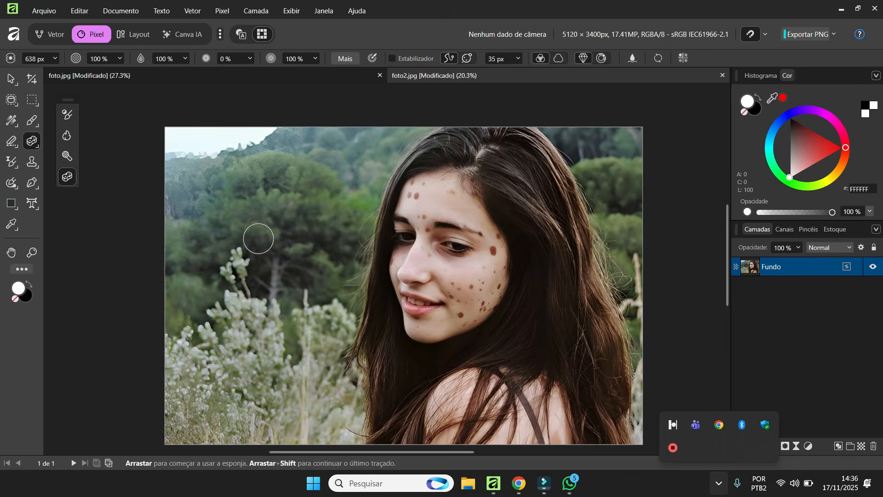
pyautogui.click(259, 239)
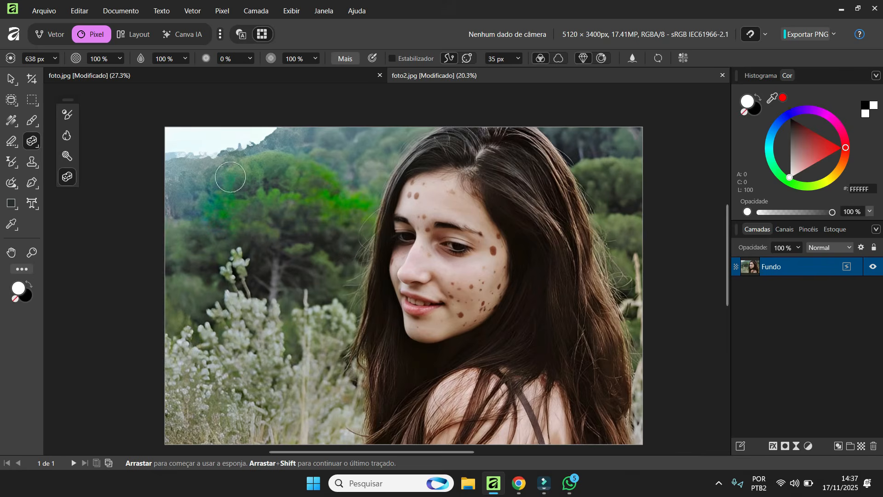
pyautogui.scroll(2, 499, 233)
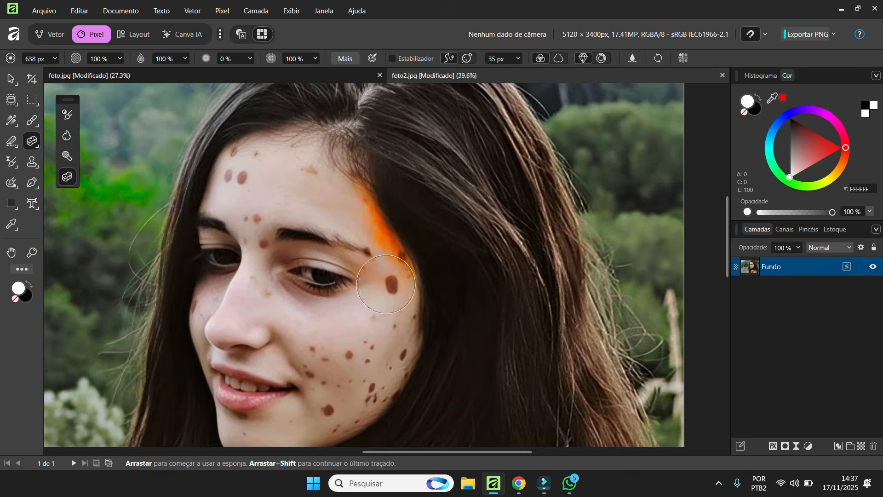
pyautogui.scroll(-4, 404, 244)
pyautogui.scroll(3, 414, 230)
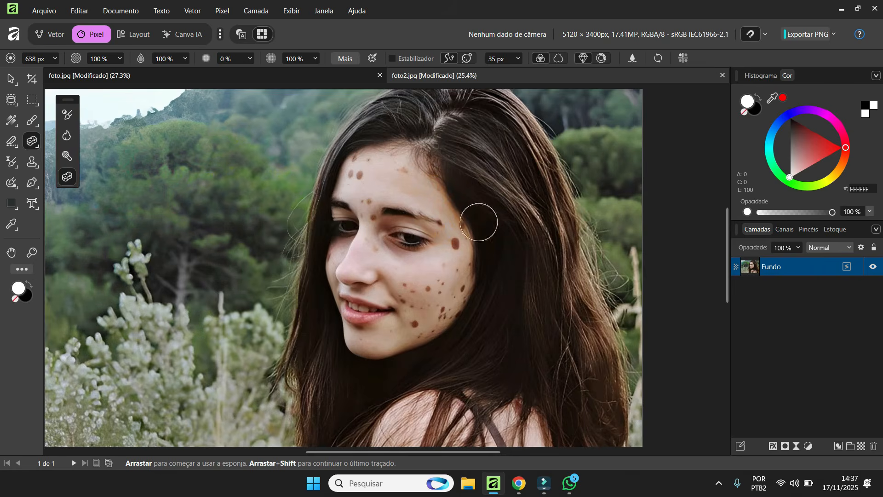
pyautogui.scroll(-3, 506, 207)
pyautogui.scroll(2, 518, 198)
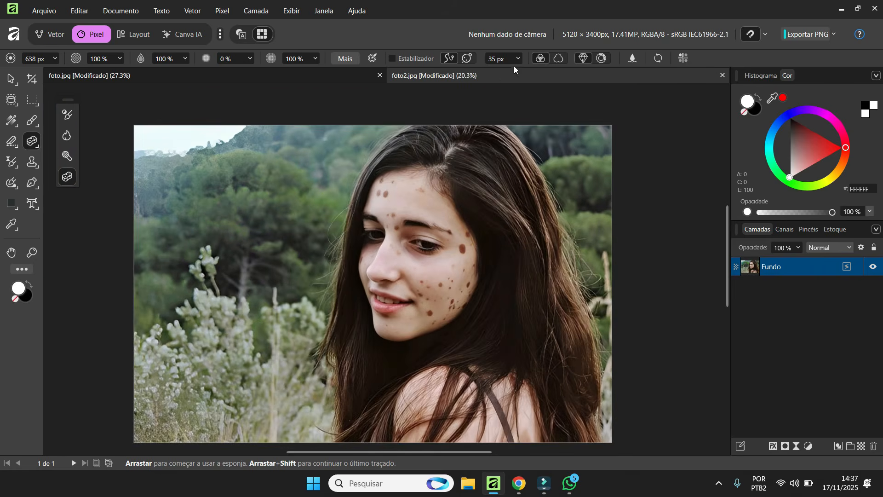
# Switch the Sponge Brush to desaturate, enlarge it to 1853 px, and undo the test strokes over the photo.
pyautogui.click(557, 61)
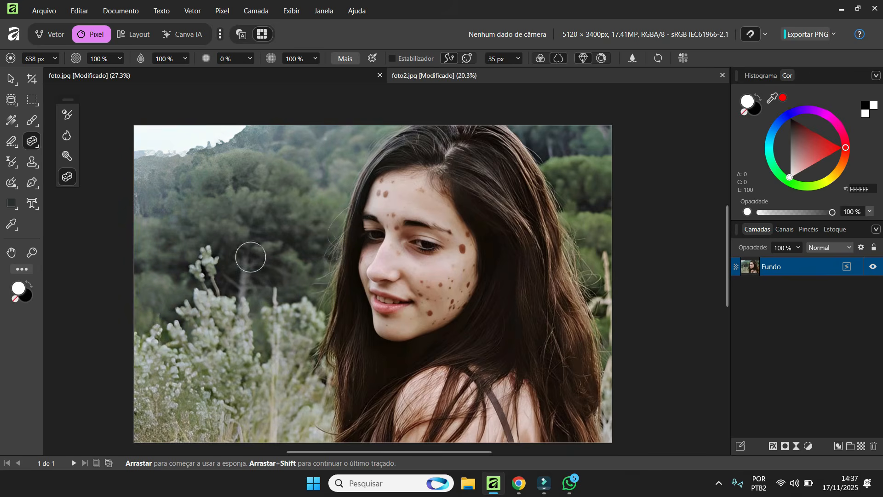
pyautogui.moveTo(355, 191)
pyautogui.mouseDown()
pyautogui.moveTo(434, 190)
pyautogui.moveTo(348, 191)
pyautogui.moveTo(450, 303)
pyautogui.moveTo(408, 160)
pyautogui.moveTo(516, 309)
pyautogui.moveTo(285, 284)
pyautogui.moveTo(552, 283)
pyautogui.mouseUp()
pyautogui.hotkey('ctrl', 'z')
pyautogui.hotkey('ctrl', 'z')
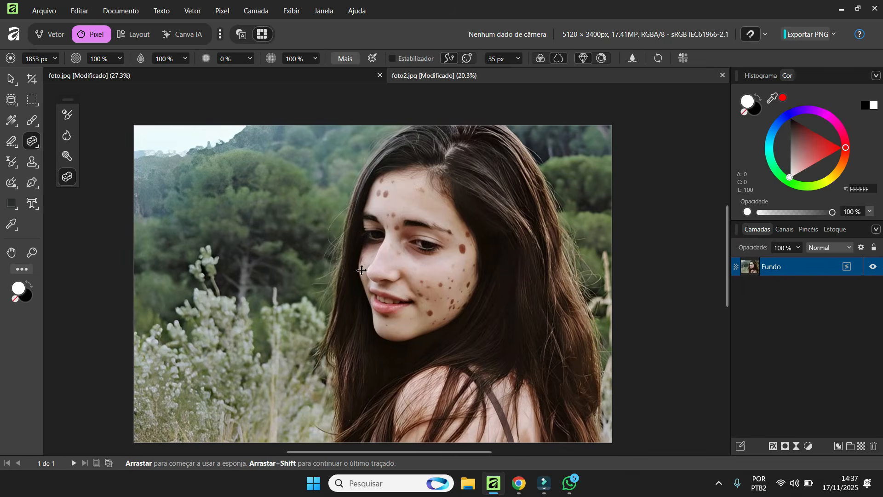
# Desaturate a rectangular selection across the woman's eyes with the 1853 px Sponge Brush and clear the selection.
pyautogui.press('m')
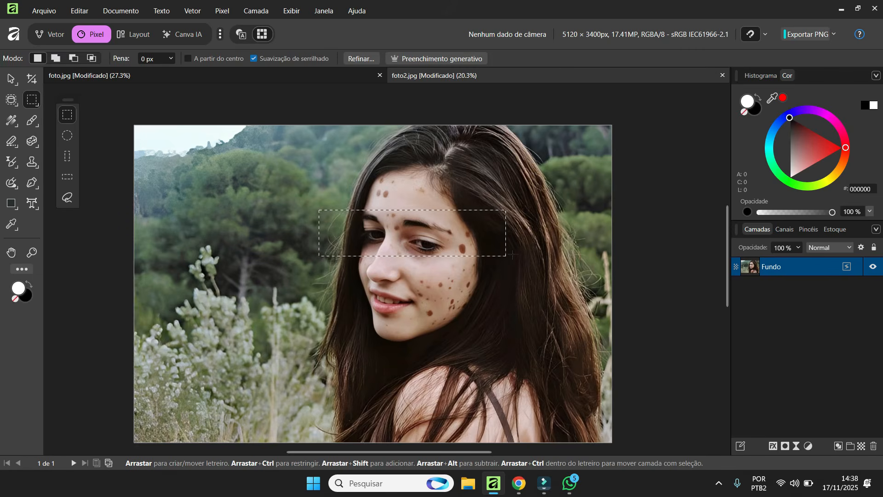
pyautogui.moveTo(512, 254); pyautogui.dragTo(517, 254)
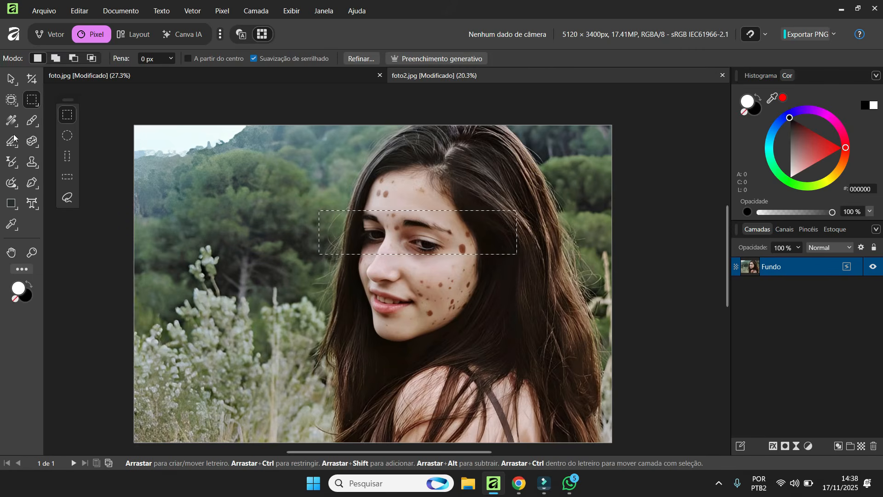
pyautogui.click(32, 141)
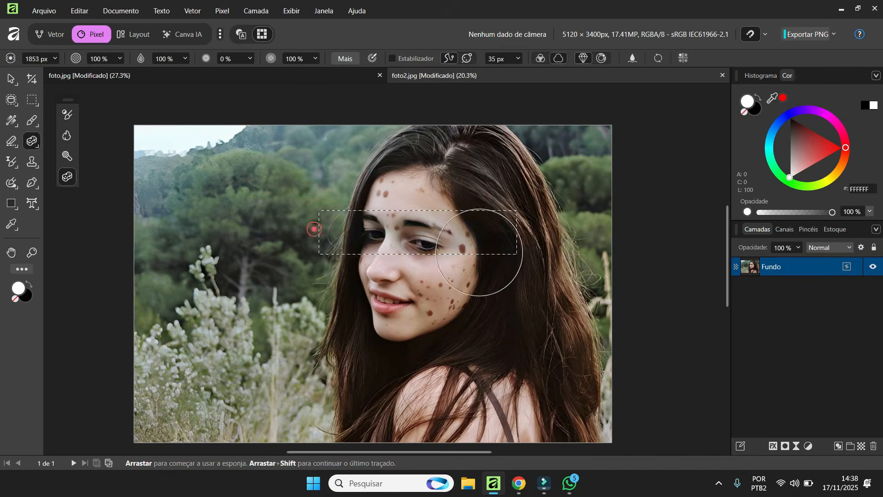
pyautogui.moveTo(349, 221)
pyautogui.mouseDown()
pyautogui.moveTo(387, 240)
pyautogui.moveTo(320, 234)
pyautogui.moveTo(523, 245)
pyautogui.moveTo(311, 265)
pyautogui.moveTo(391, 229)
pyautogui.moveTo(526, 229)
pyautogui.moveTo(444, 210)
pyautogui.moveTo(349, 230)
pyautogui.moveTo(497, 233)
pyautogui.moveTo(459, 230)
pyautogui.moveTo(426, 205)
pyautogui.moveTo(329, 217)
pyautogui.mouseUp()
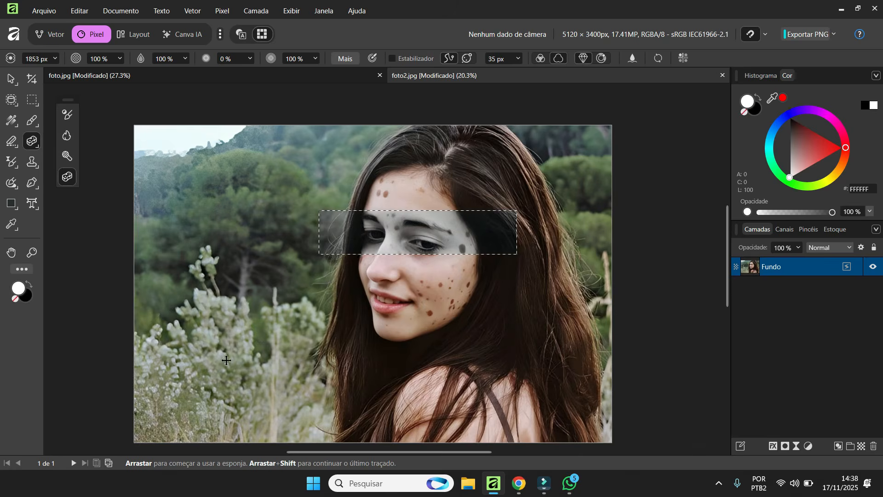
pyautogui.hotkey('ctrl', 'd')
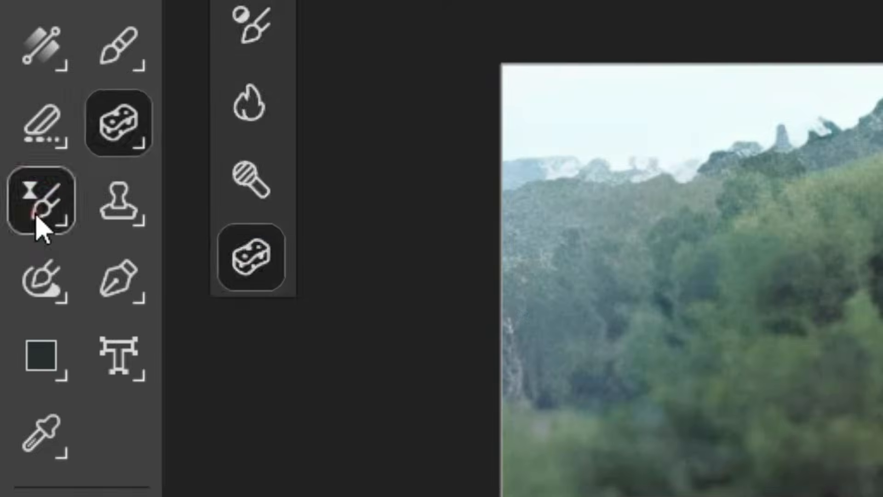
# Activate the Filter Brush, try blurring the background around the woman with Desfoque Gaussiano at 1970 px, and undo the strokes.
pyautogui.click(11, 164)
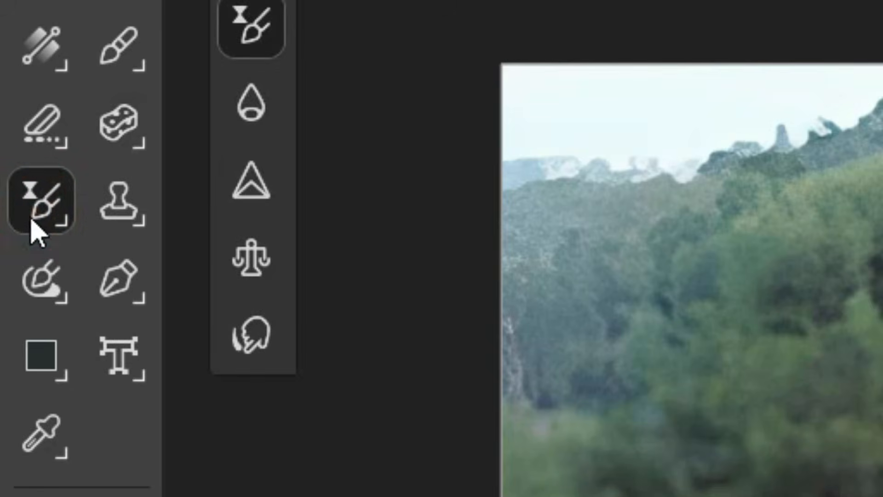
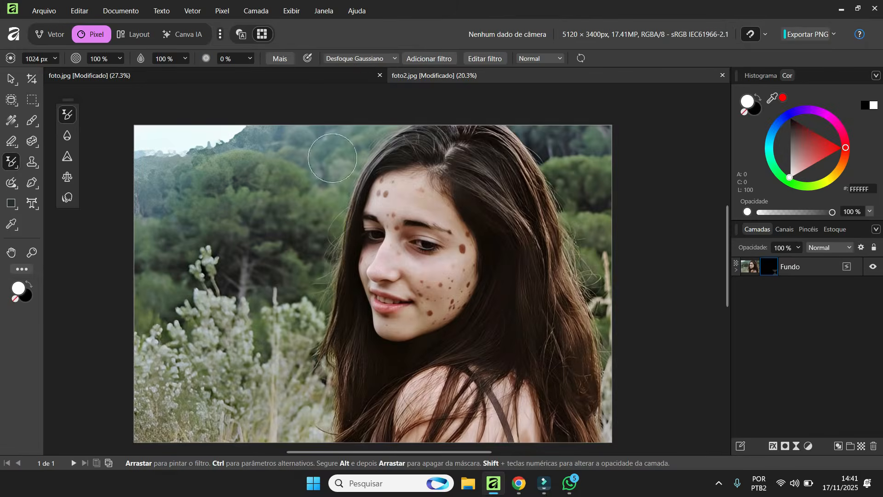
pyautogui.moveTo(216, 230); pyautogui.dragTo(259, 230)
pyautogui.moveTo(242, 365)
pyautogui.mouseDown()
pyautogui.moveTo(304, 218)
pyautogui.moveTo(303, 238)
pyautogui.moveTo(321, 150)
pyautogui.moveTo(199, 356)
pyautogui.moveTo(221, 310)
pyautogui.moveTo(218, 150)
pyautogui.mouseUp()
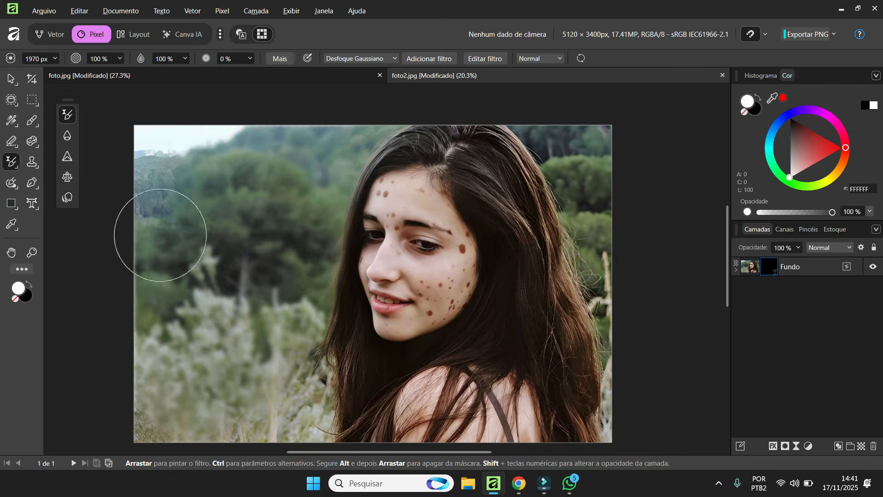
pyautogui.moveTo(541, 94)
pyautogui.mouseDown()
pyautogui.moveTo(582, 128)
pyautogui.moveTo(645, 418)
pyautogui.mouseUp()
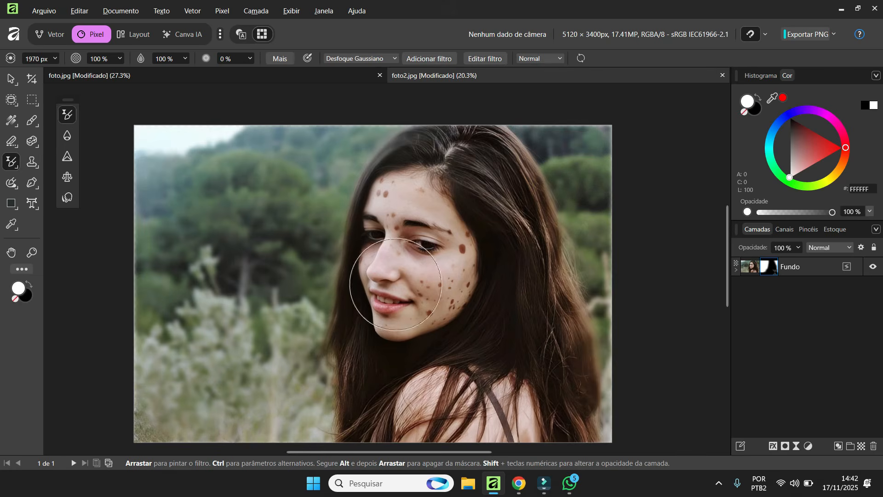
pyautogui.hotkey('ctrl', 'z')
pyautogui.hotkey('ctrl', 'z')
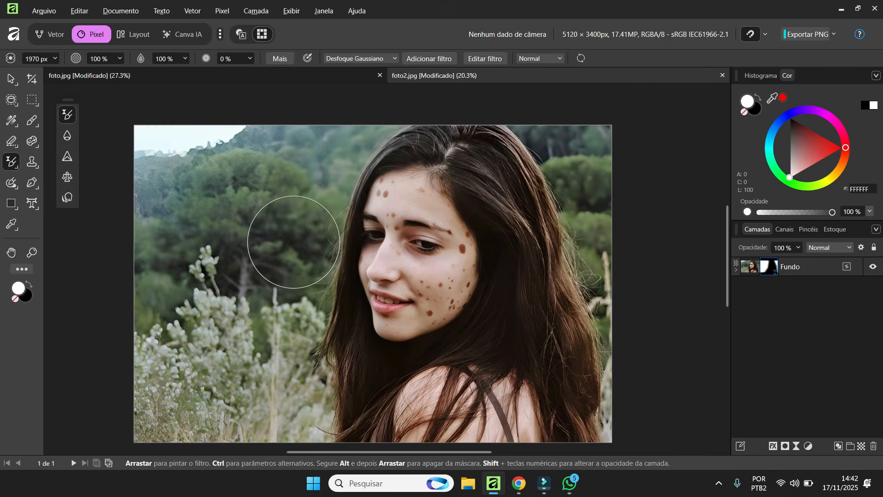
# Switch the Filter Brush's filter to Brilho difuso.
pyautogui.click(367, 58)
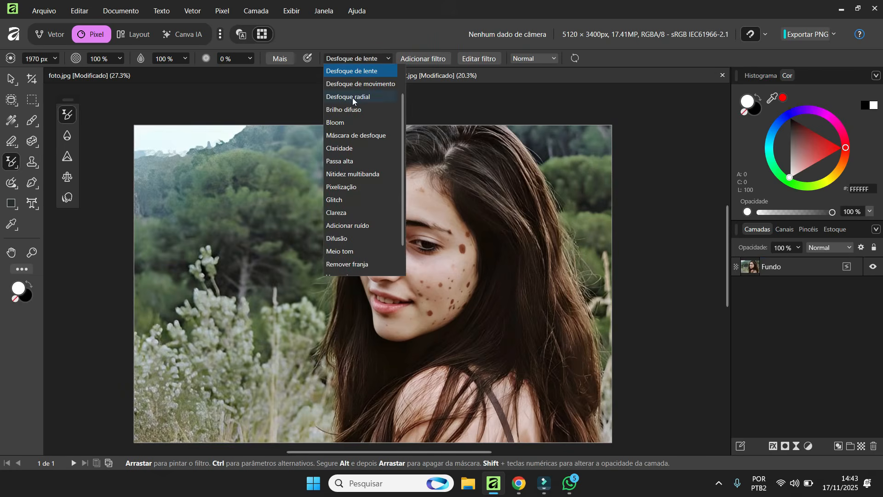
pyautogui.click(352, 110)
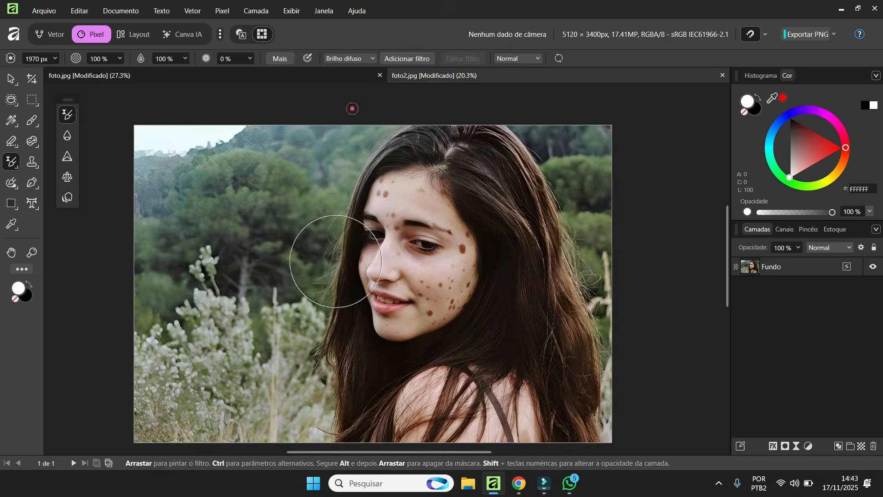
# Try painting the Brilho difuso filter over the woman's face and hair, and undo the stroke.
pyautogui.moveTo(423, 190)
pyautogui.mouseDown()
pyautogui.moveTo(550, 256)
pyautogui.moveTo(571, 321)
pyautogui.moveTo(512, 308)
pyautogui.mouseUp()
pyautogui.hotkey('ctrl', 'z')
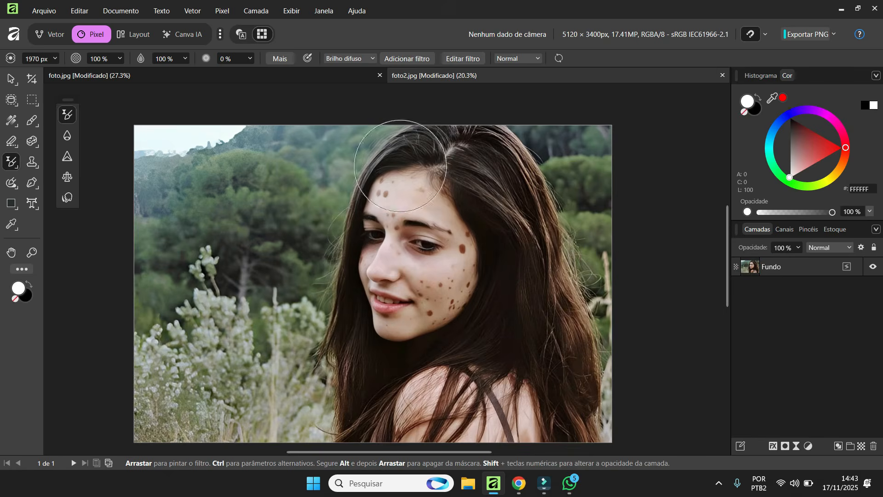
# Paint the monochromatic Meio tom filter over the woman and the surrounding background with a 3312 px filter brush.
pyautogui.click(368, 57)
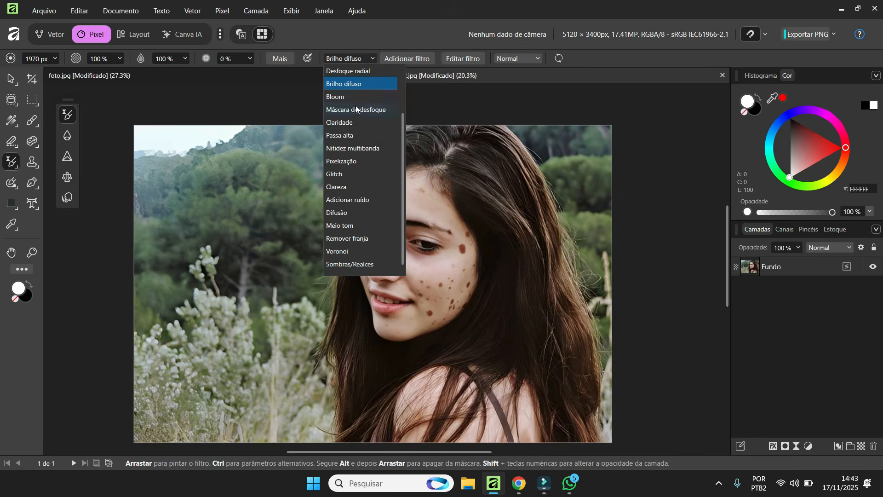
pyautogui.click(339, 225)
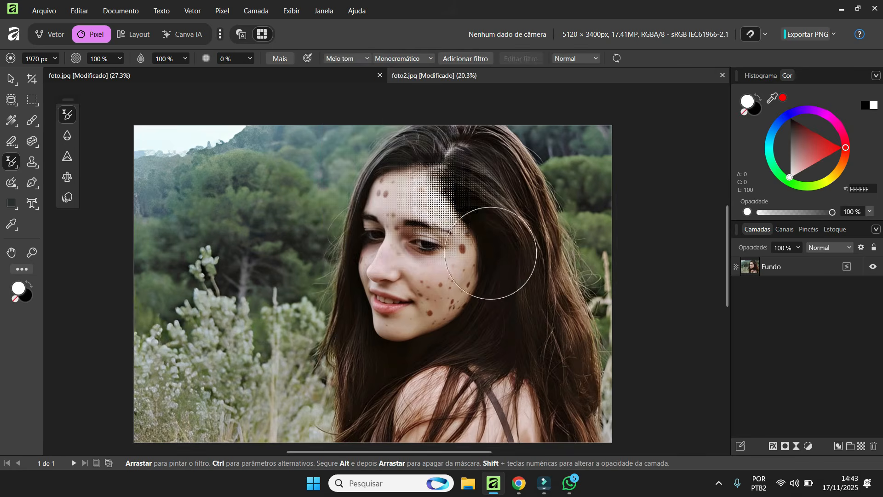
pyautogui.moveTo(493, 256)
pyautogui.mouseDown()
pyautogui.moveTo(473, 287)
pyautogui.moveTo(437, 222)
pyautogui.moveTo(383, 248)
pyautogui.mouseUp()
pyautogui.hotkey('ctrl', 'z')
pyautogui.moveTo(225, 247)
pyautogui.mouseDown()
pyautogui.moveTo(399, 300)
pyautogui.moveTo(470, 186)
pyautogui.moveTo(523, 443)
pyautogui.moveTo(404, 331)
pyautogui.moveTo(408, 435)
pyautogui.mouseUp()
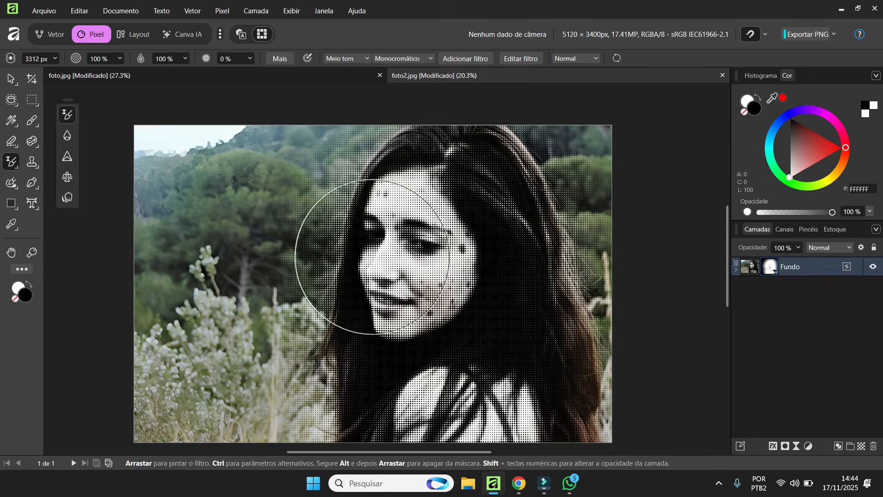
pyautogui.hotkey('ctrl', 'e')
pyautogui.click(347, 58)
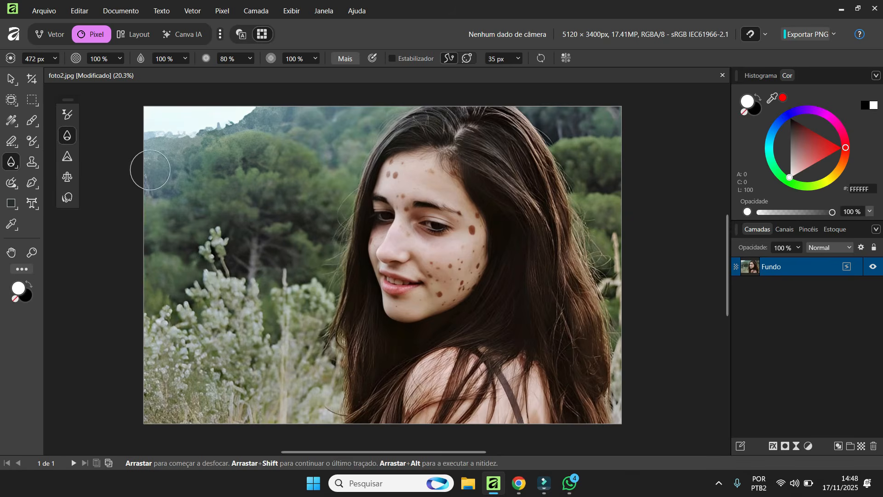
# Sharpen the tail of the eyebrow in foto2.jpg with a 221 px Sharpen Brush in Claridade mode.
pyautogui.click(66, 157)
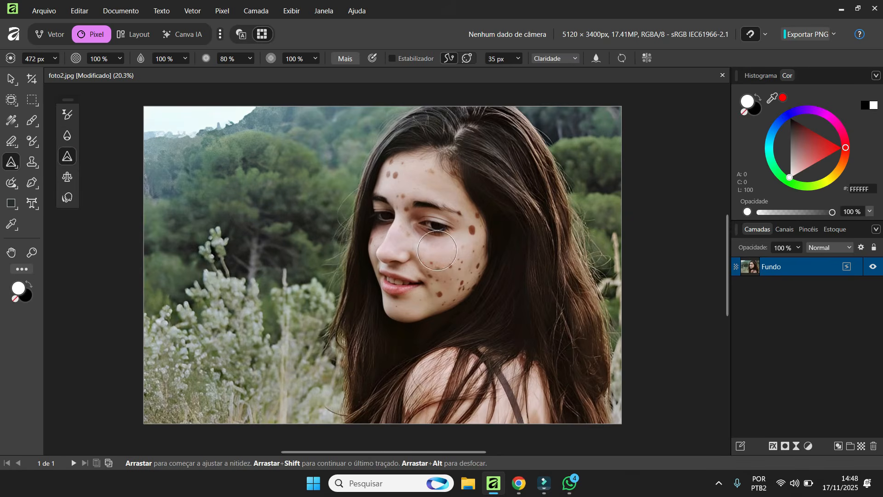
pyautogui.scroll(10, 445, 251)
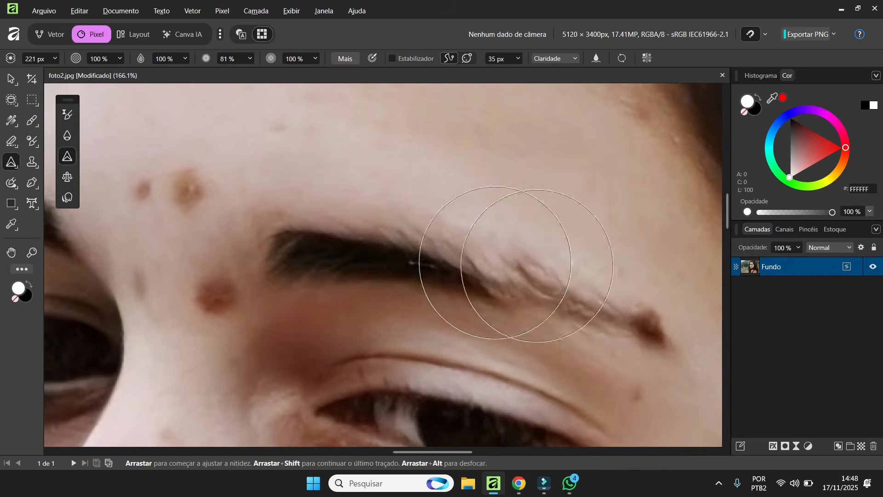
pyautogui.moveTo(495, 262)
pyautogui.mouseDown()
pyautogui.moveTo(458, 254)
pyautogui.moveTo(591, 282)
pyautogui.moveTo(514, 271)
pyautogui.moveTo(549, 275)
pyautogui.moveTo(525, 279)
pyautogui.moveTo(628, 310)
pyautogui.moveTo(554, 283)
pyautogui.moveTo(521, 259)
pyautogui.moveTo(563, 246)
pyautogui.moveTo(326, 196)
pyautogui.moveTo(613, 269)
pyautogui.moveTo(459, 232)
pyautogui.moveTo(657, 295)
pyautogui.moveTo(354, 201)
pyautogui.moveTo(545, 257)
pyautogui.mouseUp()
pyautogui.moveTo(593, 299)
pyautogui.mouseDown()
pyautogui.moveTo(355, 256)
pyautogui.moveTo(522, 267)
pyautogui.moveTo(573, 293)
pyautogui.mouseUp()
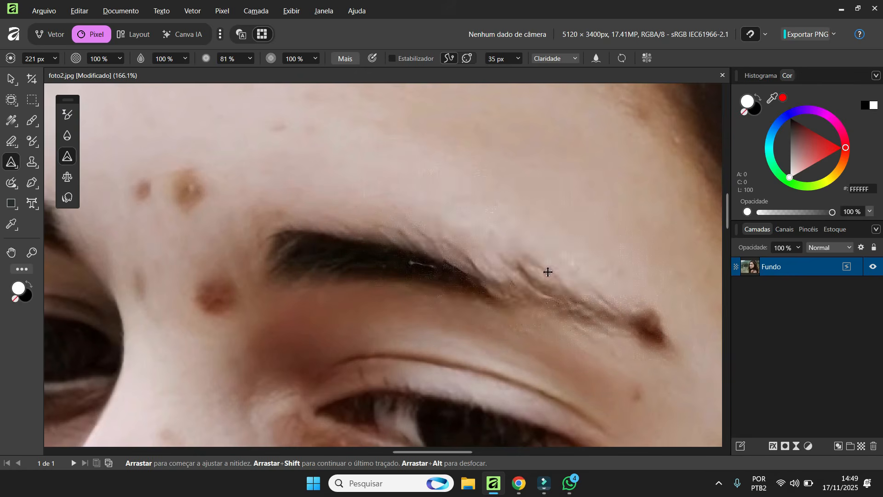
pyautogui.scroll(-5, 548, 271)
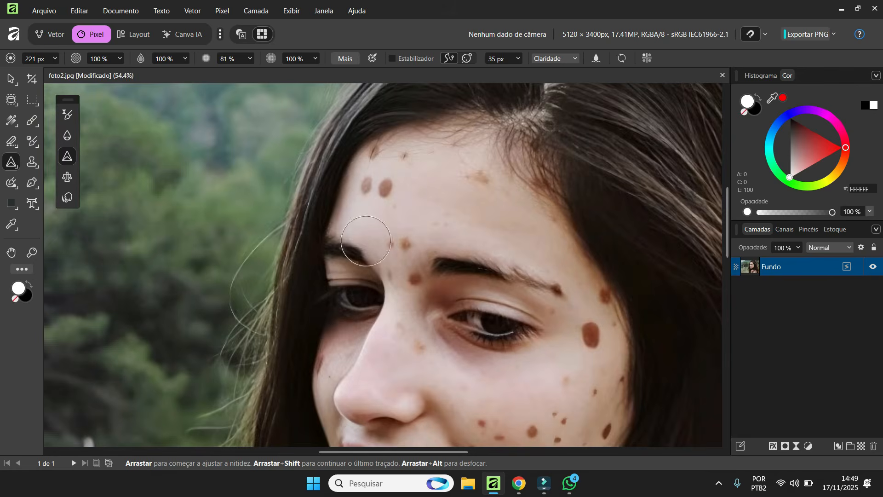
# Use the Median Brush at 221 px to smooth the woman's hair around both sides of her face in foto.jpg.
pyautogui.click(67, 177)
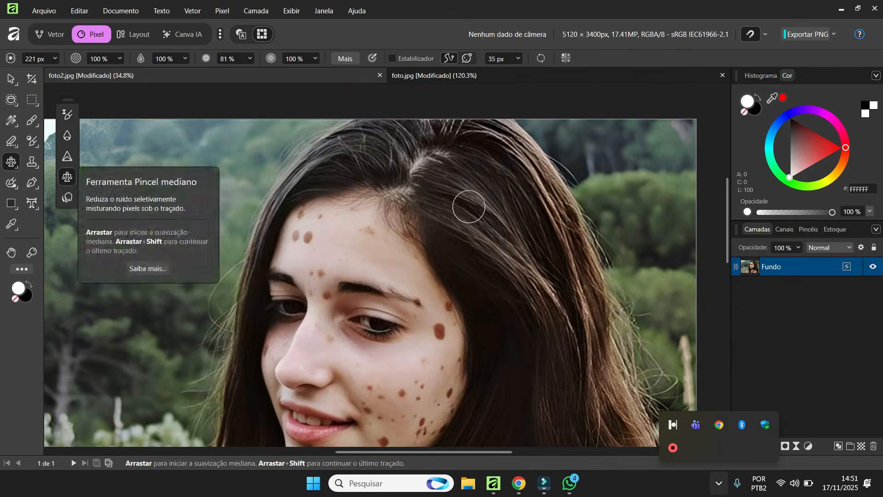
pyautogui.scroll(-3, 473, 230)
pyautogui.scroll(5, 492, 246)
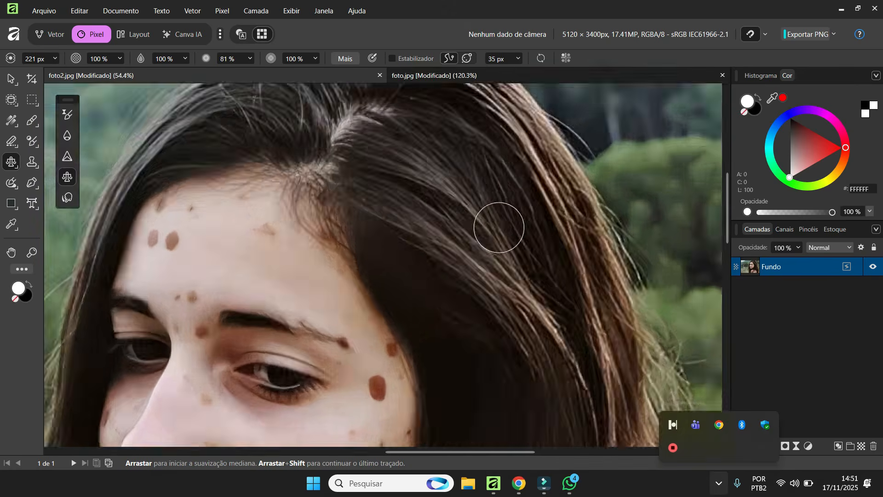
pyautogui.scroll(-2, 499, 222)
pyautogui.scroll(2, 557, 237)
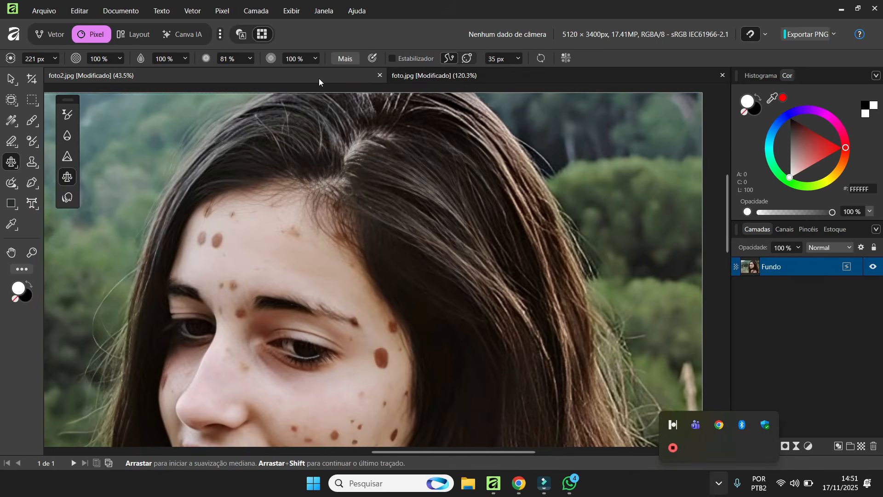
pyautogui.click(434, 75)
pyautogui.scroll(2, 301, 192)
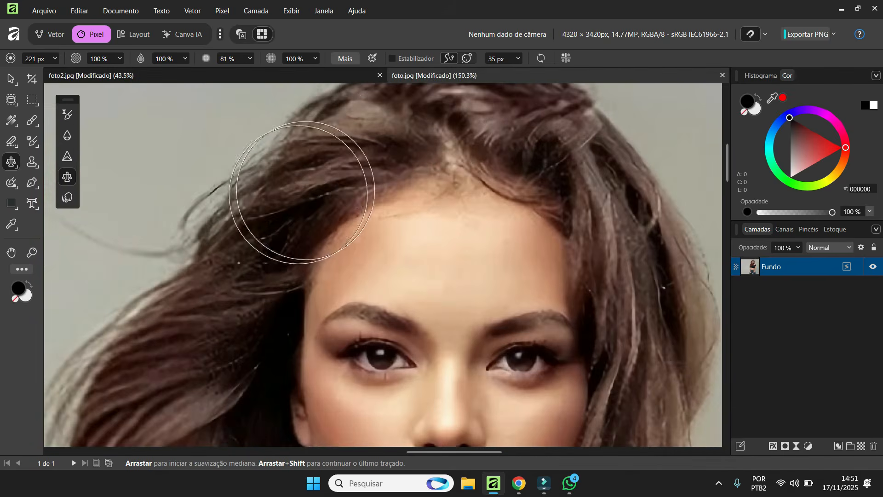
pyautogui.scroll(-2, 301, 192)
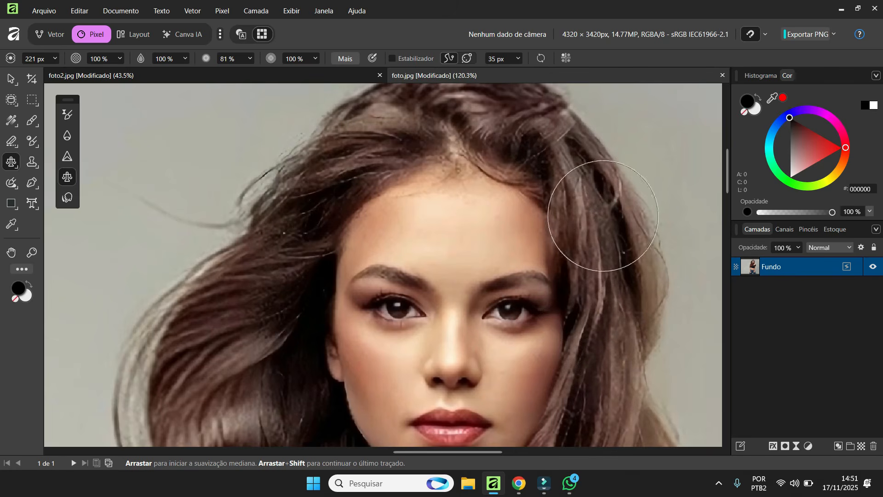
pyautogui.moveTo(321, 175)
pyautogui.mouseDown()
pyautogui.moveTo(273, 258)
pyautogui.moveTo(246, 249)
pyautogui.moveTo(253, 239)
pyautogui.moveTo(245, 327)
pyautogui.moveTo(262, 289)
pyautogui.moveTo(255, 378)
pyautogui.moveTo(254, 332)
pyautogui.mouseUp()
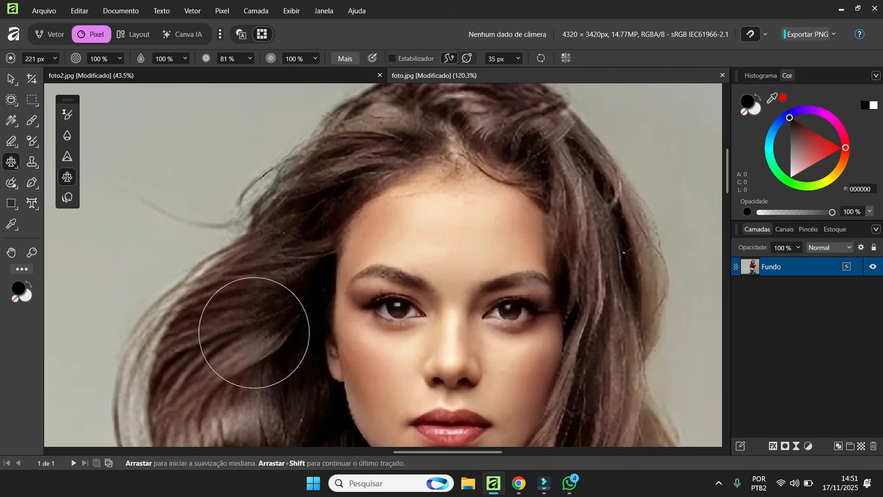
pyautogui.moveTo(283, 243)
pyautogui.mouseDown()
pyautogui.moveTo(235, 377)
pyautogui.moveTo(199, 392)
pyautogui.mouseUp()
pyautogui.moveTo(348, 150)
pyautogui.mouseDown()
pyautogui.moveTo(459, 140)
pyautogui.moveTo(601, 204)
pyautogui.mouseUp()
pyautogui.moveTo(539, 130); pyautogui.dragTo(607, 316)
pyautogui.moveTo(627, 184); pyautogui.dragTo(614, 366)
pyautogui.moveTo(557, 227); pyautogui.dragTo(540, 243)
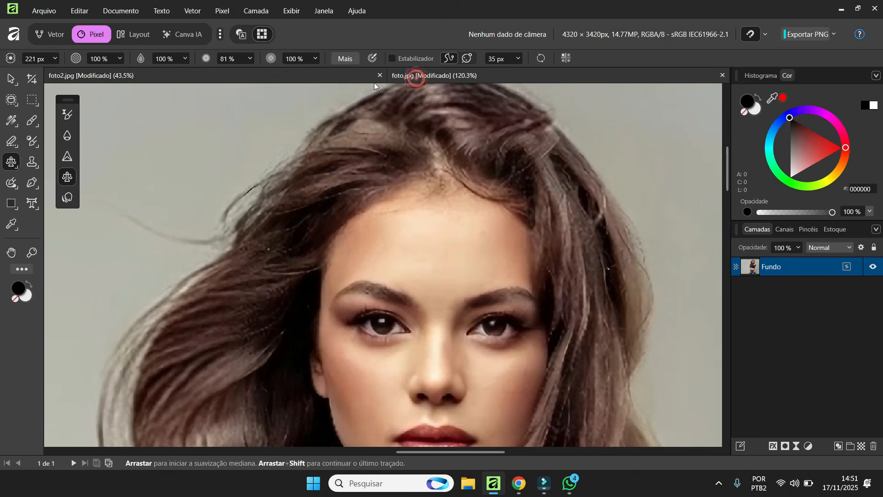
# Switch to foto2.jpg and try a 166 px Smudge Brush on the spots on the woman's cheek.
pyautogui.click(334, 74)
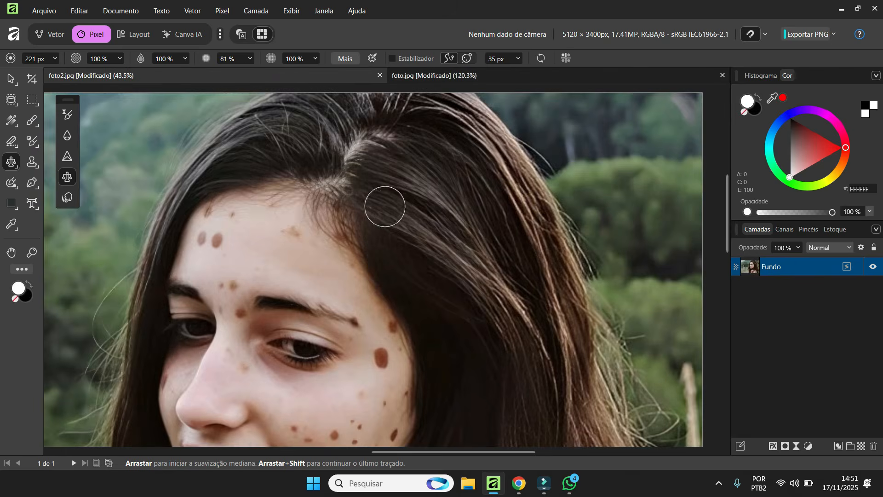
pyautogui.click(67, 197)
pyautogui.moveTo(310, 248); pyautogui.dragTo(361, 238)
pyautogui.scroll(-5, 483, 248)
pyautogui.scroll(3, 286, 266)
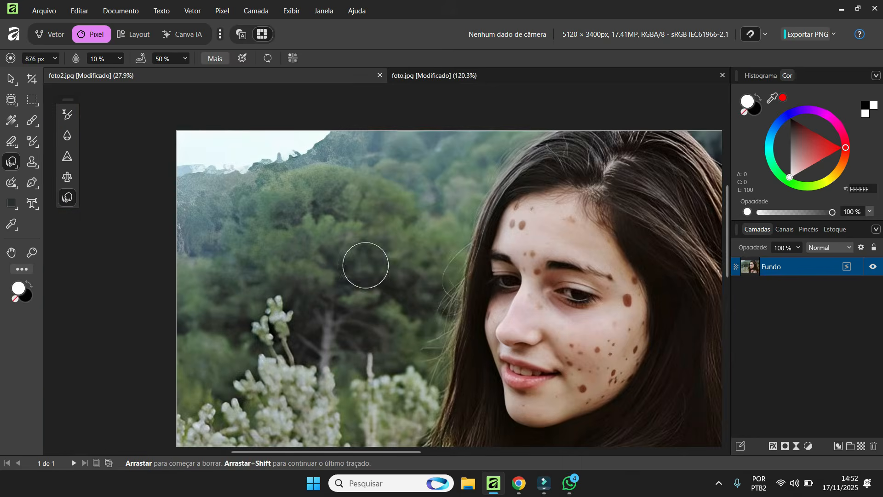
pyautogui.scroll(-2, 460, 322)
pyautogui.scroll(4, 515, 331)
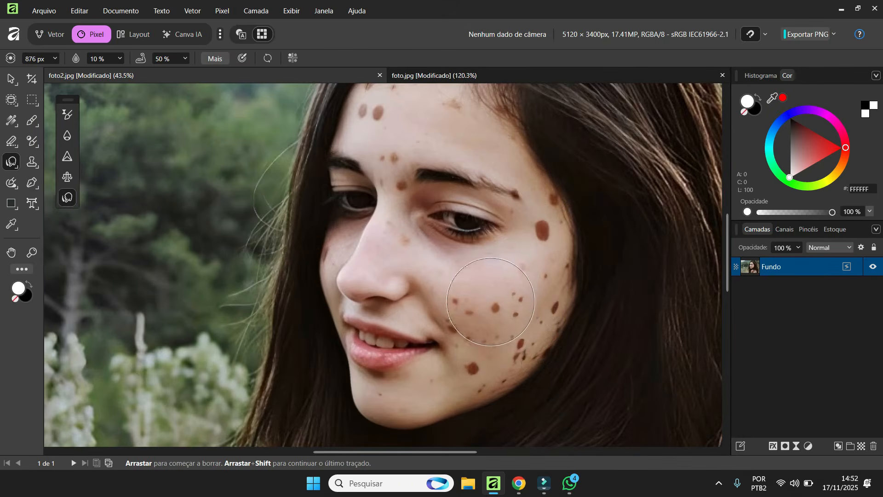
pyautogui.moveTo(523, 295)
pyautogui.mouseDown()
pyautogui.moveTo(543, 295)
pyautogui.moveTo(498, 294)
pyautogui.moveTo(460, 348)
pyautogui.mouseUp()
pyautogui.scroll(3, 534, 308)
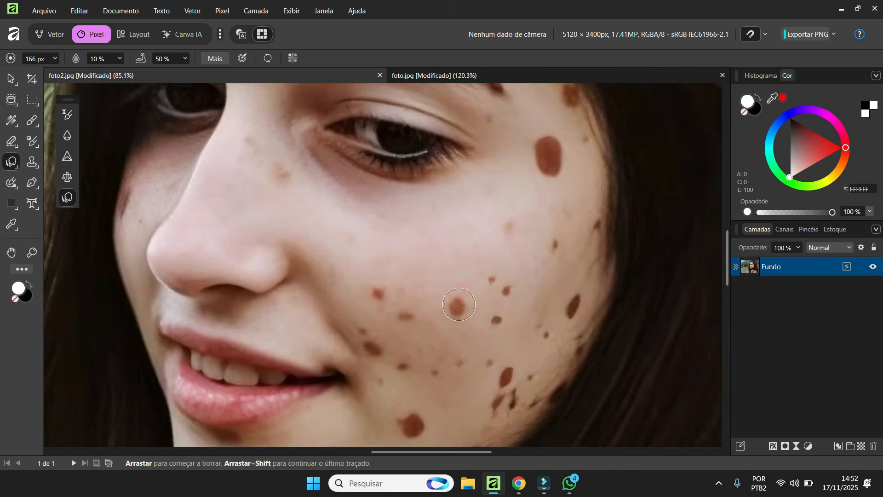
pyautogui.moveTo(457, 305); pyautogui.dragTo(444, 377)
# Set the Smudge Brush's strength to 71% and its flow to 36%.
pyautogui.click(182, 62)
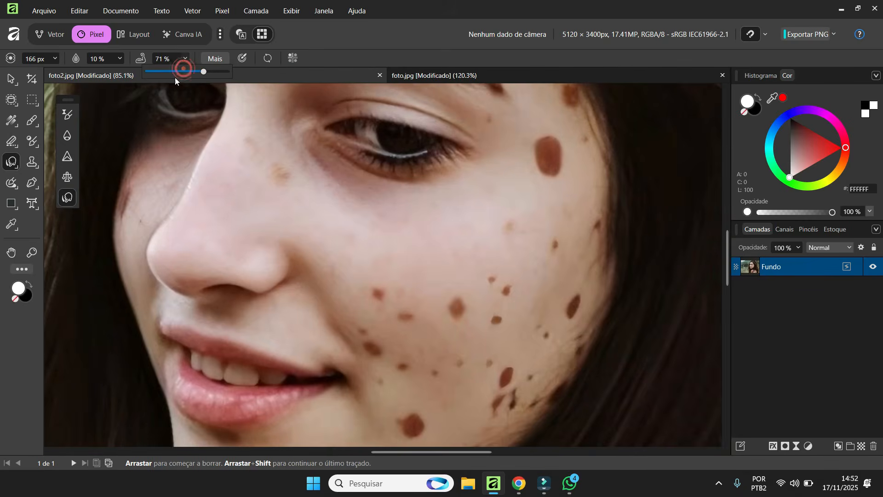
pyautogui.click(117, 60)
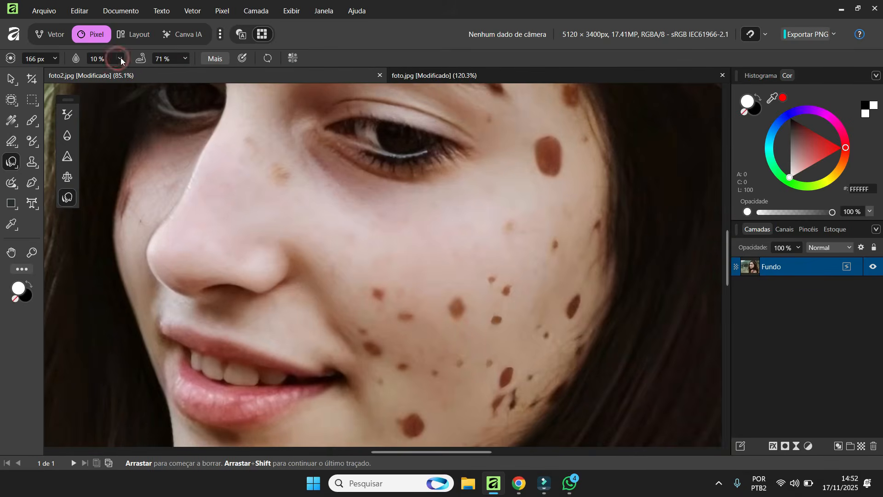
pyautogui.moveTo(141, 73); pyautogui.dragTo(143, 73)
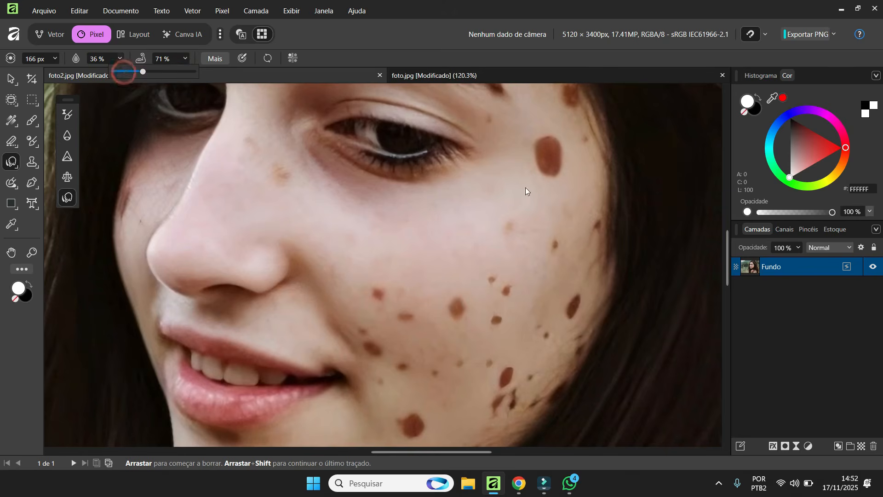
# Try smudging the large spot beside the eye downward along the cheek with repeated strokes.
pyautogui.moveTo(554, 155); pyautogui.dragTo(547, 211)
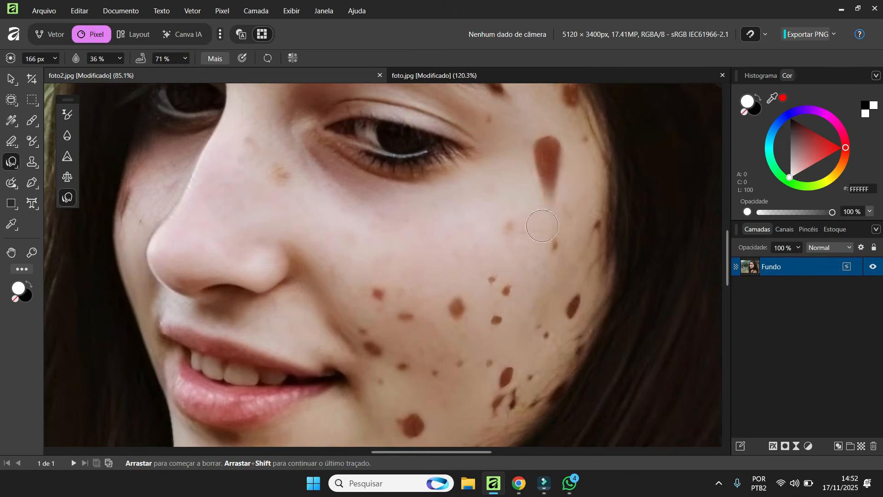
pyautogui.moveTo(542, 158); pyautogui.dragTo(542, 253)
pyautogui.moveTo(540, 152); pyautogui.dragTo(543, 261)
pyautogui.moveTo(550, 186); pyautogui.dragTo(547, 253)
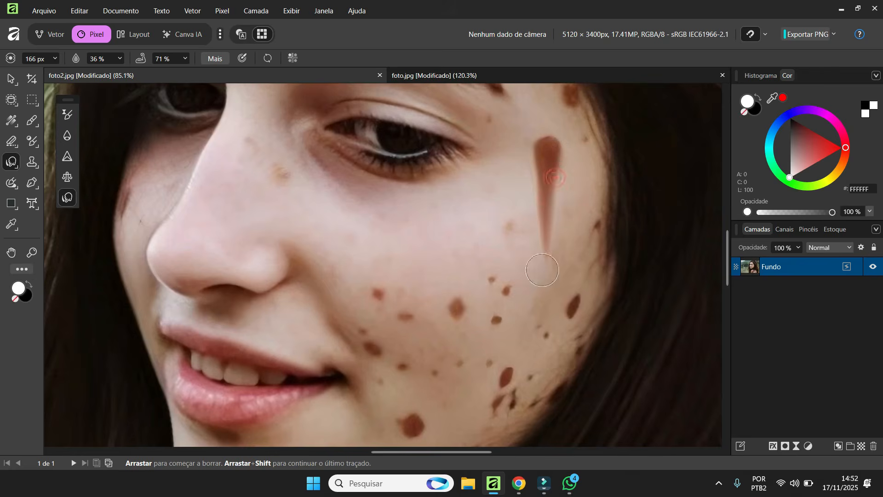
pyautogui.scroll(-5, 534, 285)
pyautogui.scroll(5, 514, 299)
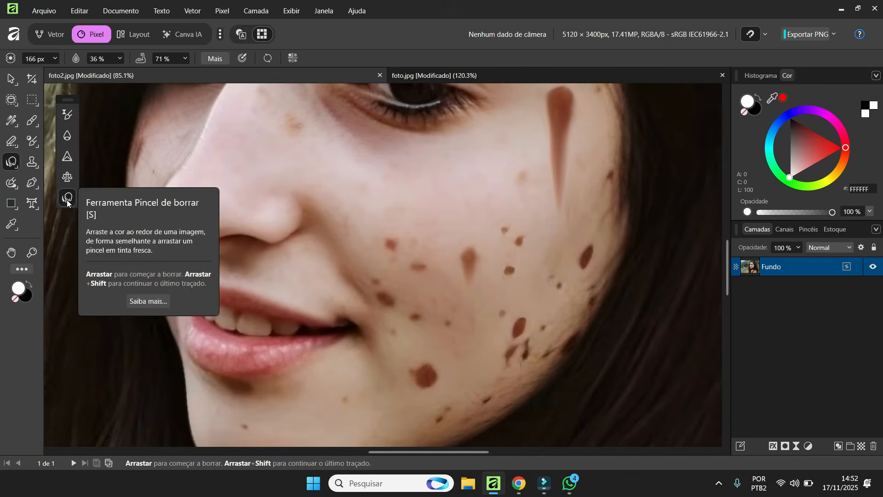
# Try smudging a smaller cheek spot downward, and undo all the smudge strokes on the face.
pyautogui.click(489, 237)
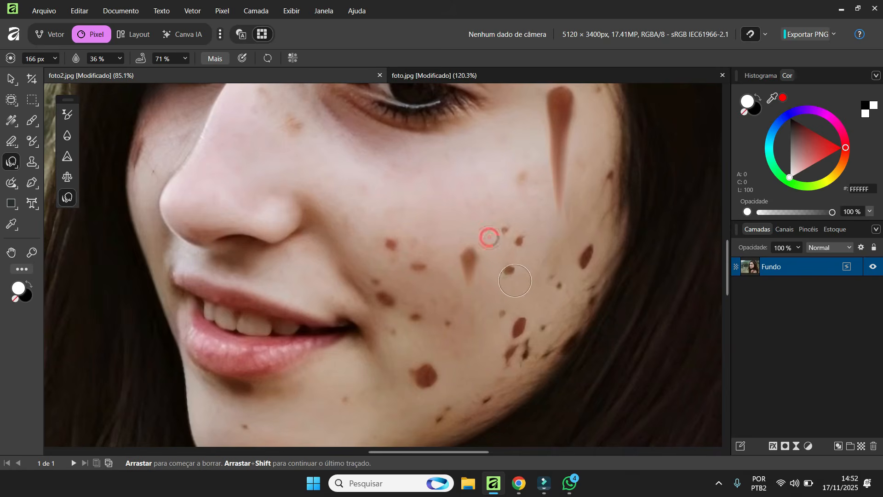
pyautogui.moveTo(503, 266)
pyautogui.mouseDown()
pyautogui.moveTo(499, 316)
pyautogui.moveTo(482, 350)
pyautogui.mouseUp()
pyautogui.scroll(-4, 514, 247)
pyautogui.scroll(3, 490, 278)
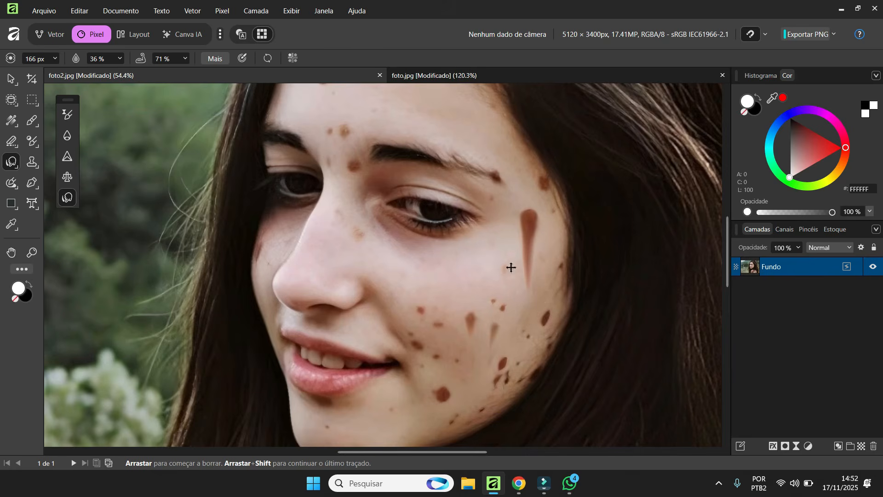
pyautogui.hotkey('ctrl', 'z')
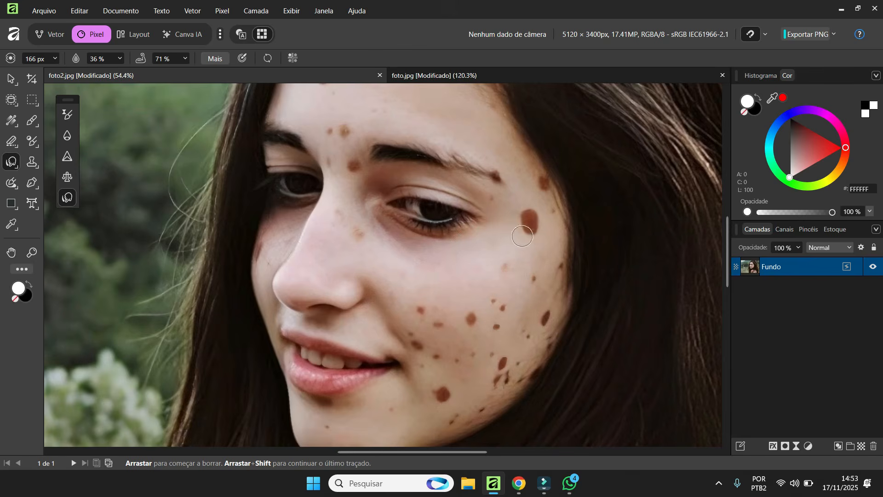
pyautogui.scroll(-2, 525, 248)
pyautogui.scroll(4, 528, 254)
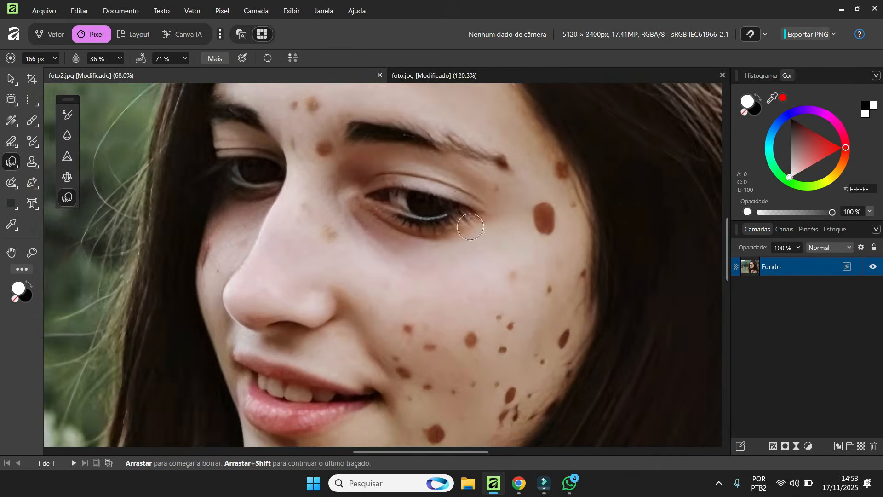
pyautogui.scroll(1, 470, 227)
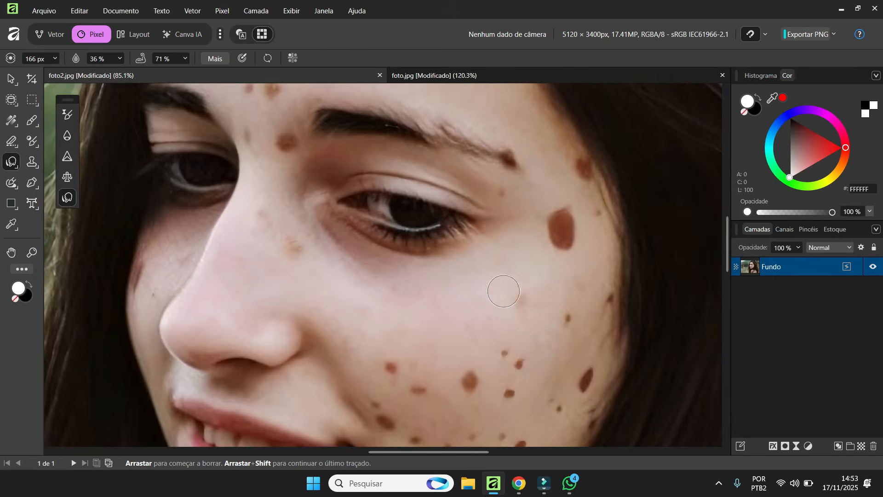
pyautogui.scroll(-4, 504, 291)
pyautogui.scroll(-1, 438, 368)
pyautogui.scroll(1, 415, 384)
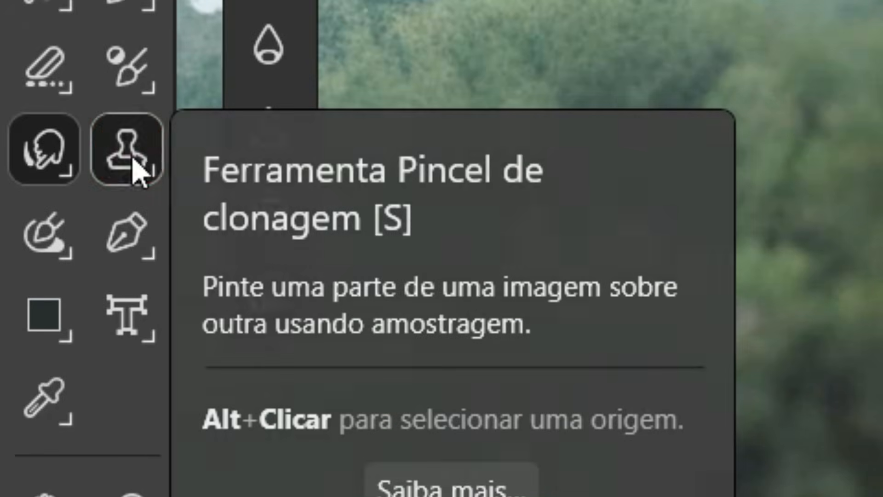
# Activate the Clone Brush for retouching the face and set its width to 290 px.
pyautogui.click(133, 161)
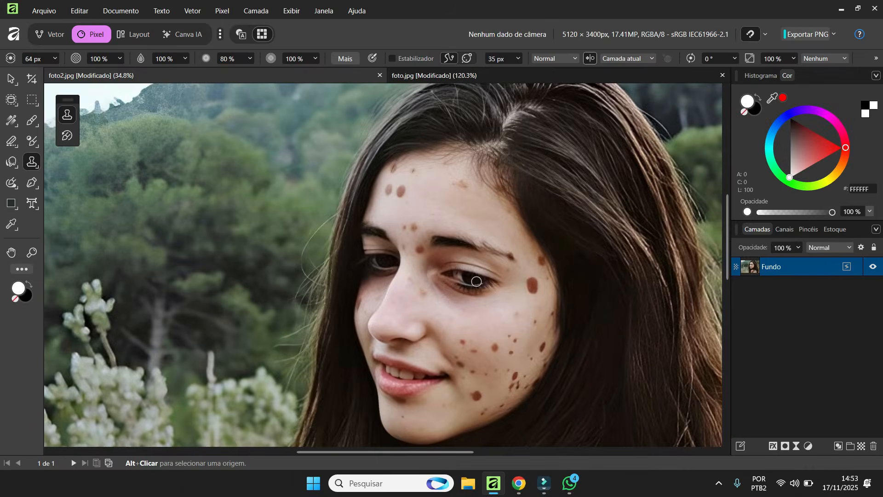
pyautogui.press('alt')
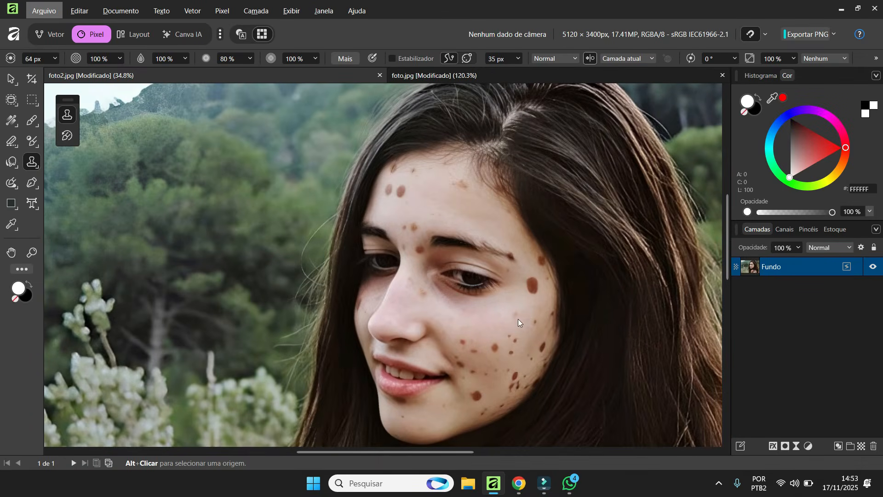
pyautogui.moveTo(518, 319); pyautogui.dragTo(535, 319)
pyautogui.scroll(-3, 532, 347)
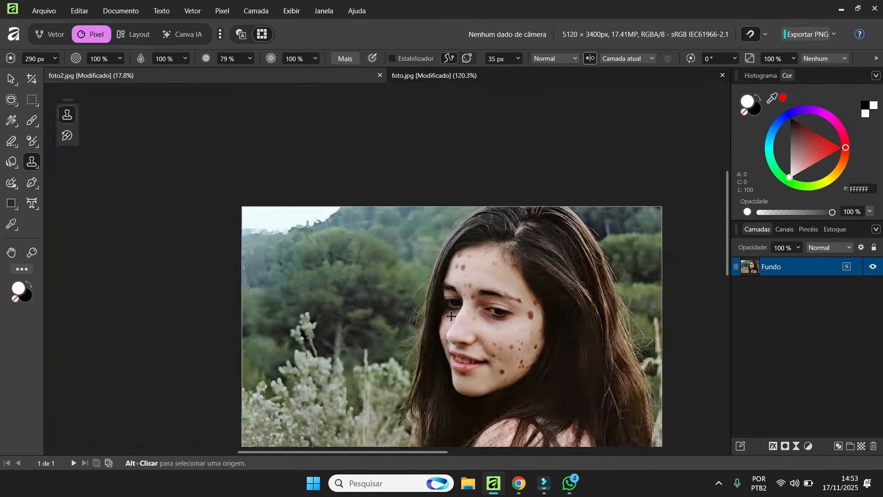
# Set the Clone Brush's width to 132 px, try cloning clean cheek skin over the round cheek spot, and undo it.
pyautogui.scroll(6, 532, 347)
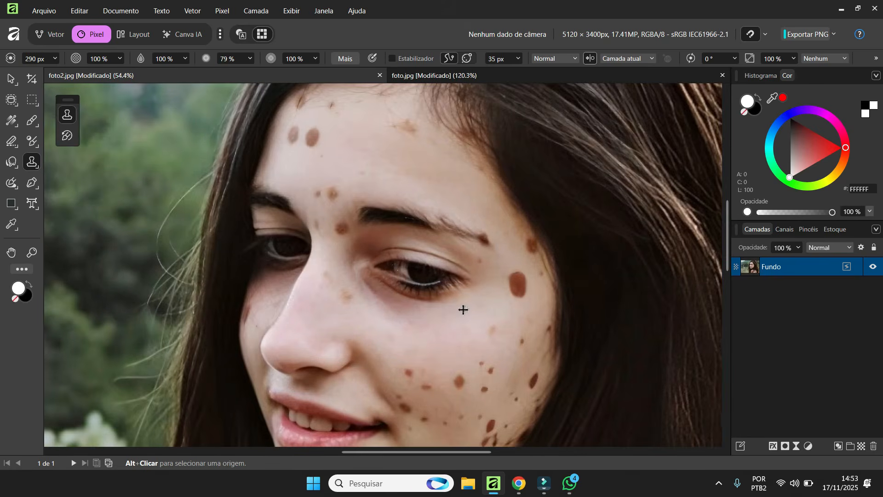
pyautogui.scroll(-1, 437, 294)
pyautogui.scroll(4, 461, 368)
pyautogui.scroll(-2, 454, 213)
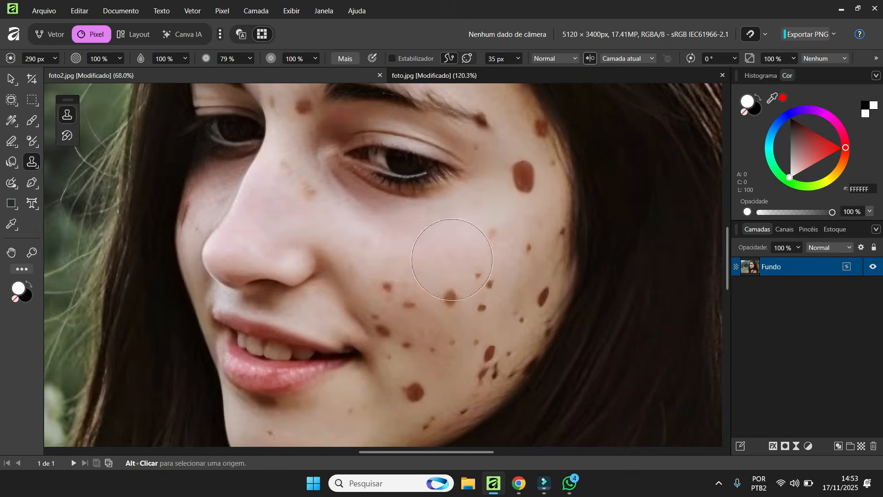
pyautogui.scroll(2, 453, 258)
pyautogui.moveTo(467, 242); pyautogui.dragTo(449, 227)
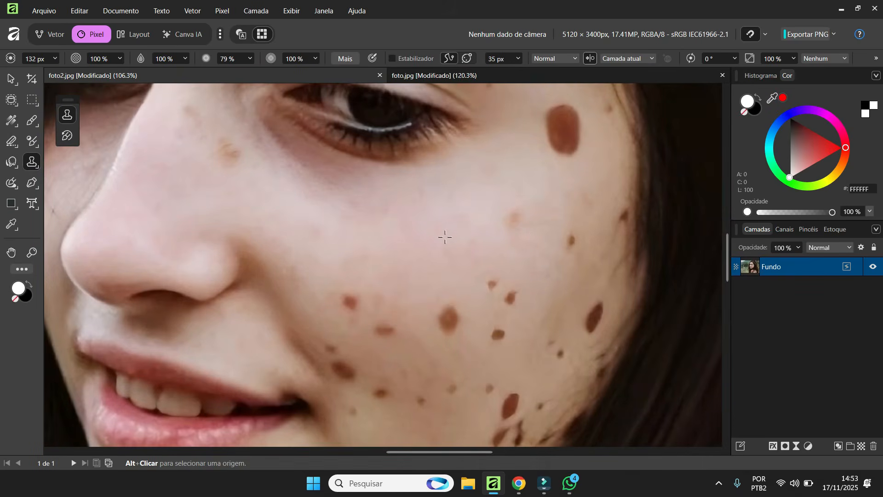
pyautogui.keyDown('alt'); pyautogui.click(428, 228); pyautogui.keyUp('alt')
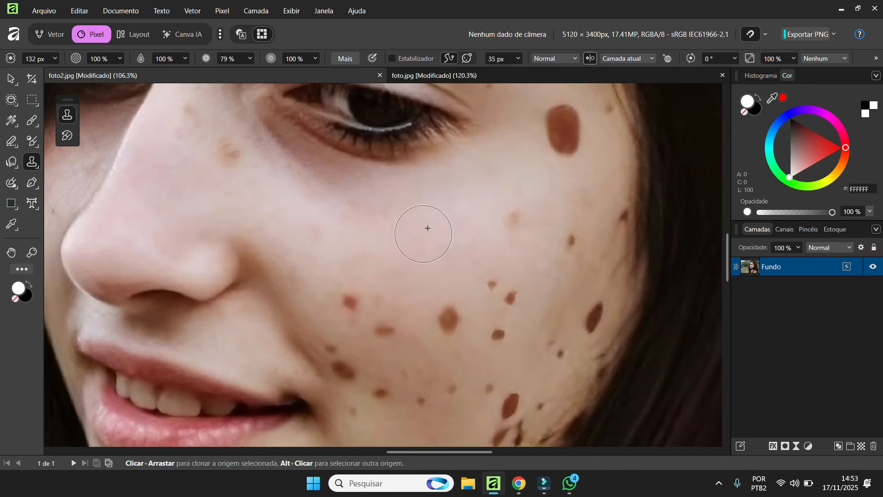
pyautogui.click(451, 320)
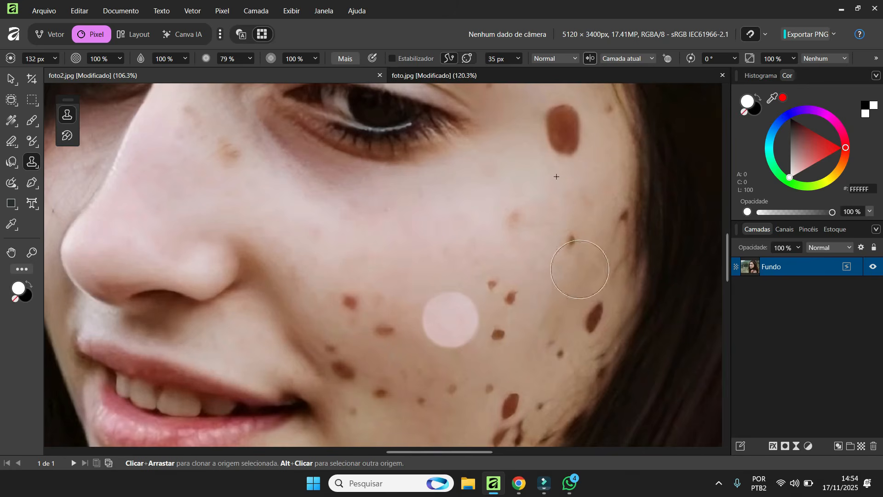
pyautogui.hotkey('ctrl', 'z')
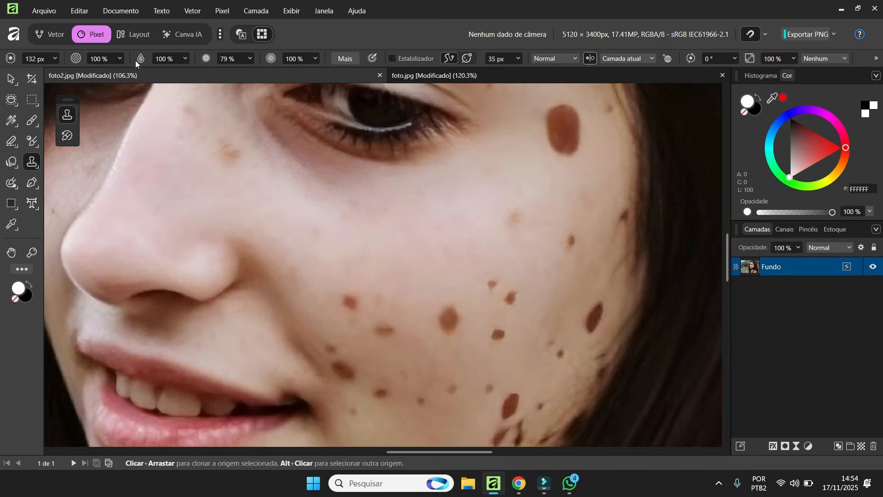
# Set the Clone Brush's hardness to 10%, try cloning nearby skin over the round cheek spot, and undo it.
pyautogui.click(250, 58)
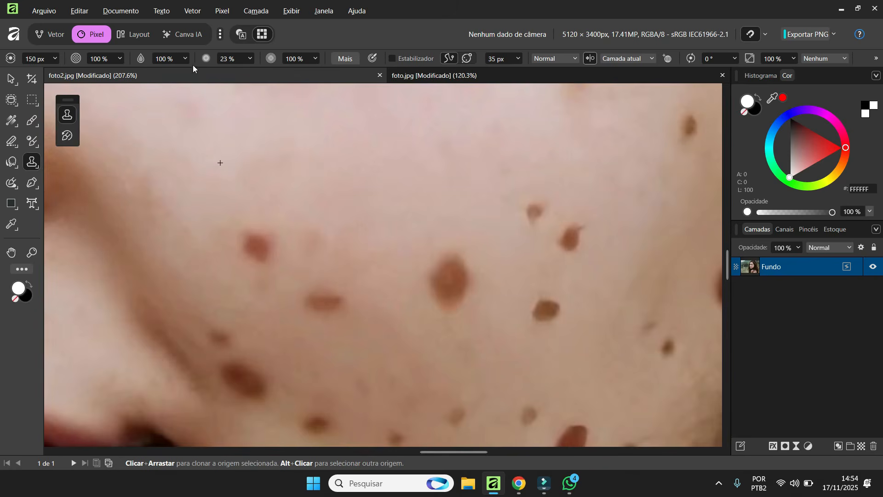
pyautogui.click(250, 58)
pyautogui.moveTo(248, 72); pyautogui.dragTo(241, 72)
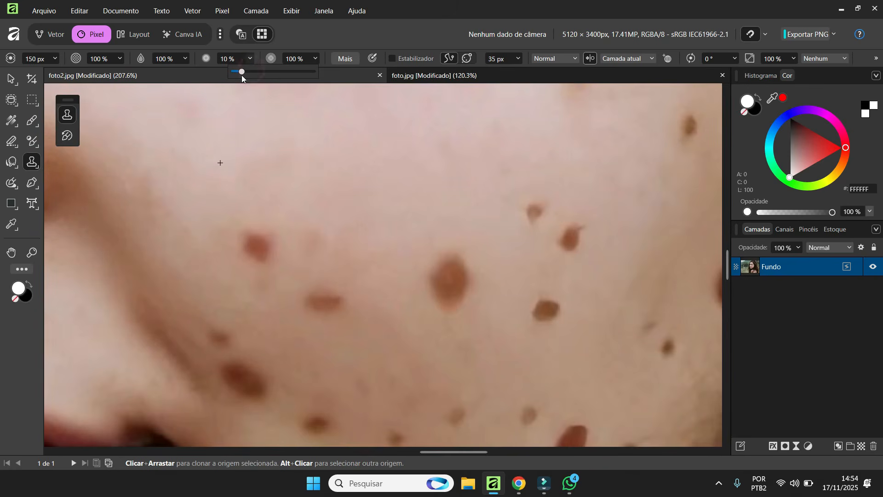
pyautogui.keyDown('alt'); pyautogui.click(487, 234); pyautogui.keyUp('alt')
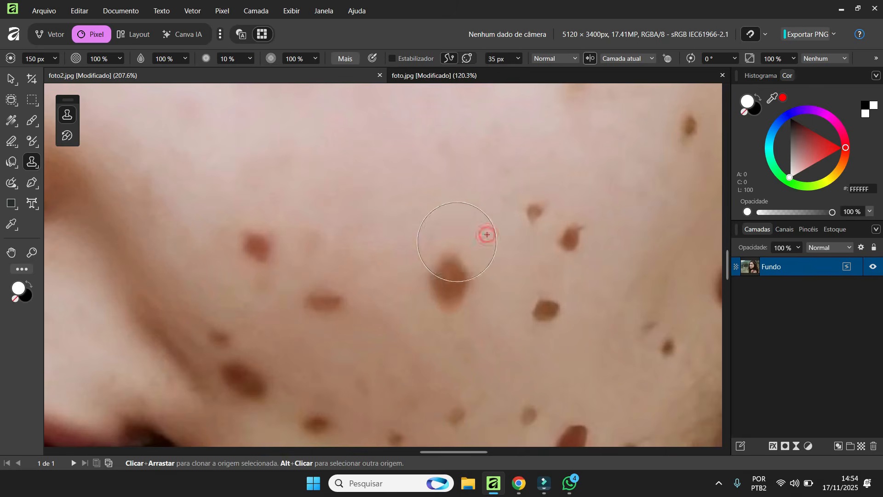
pyautogui.moveTo(449, 250)
pyautogui.mouseDown()
pyautogui.moveTo(452, 278)
pyautogui.moveTo(460, 276)
pyautogui.moveTo(447, 289)
pyautogui.mouseUp()
pyautogui.hotkey('ctrl', 'z')
pyautogui.hotkey('ctrl', 'z')
pyautogui.scroll(-3, 378, 173)
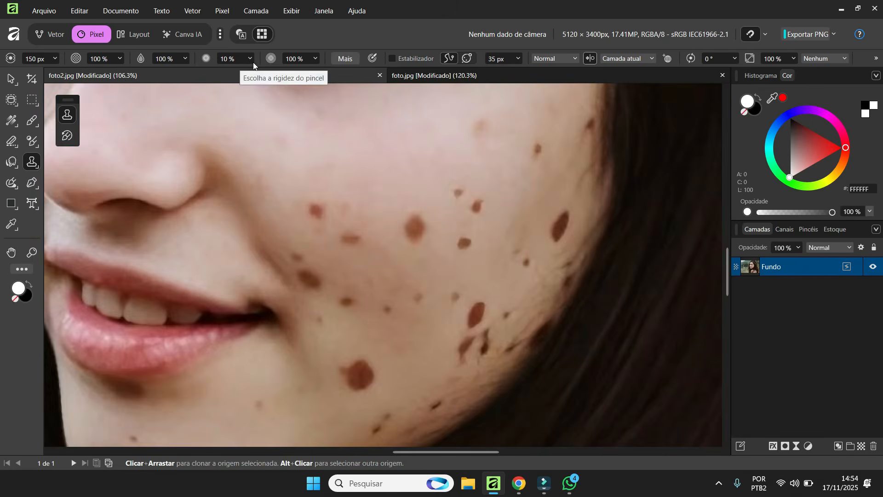
# Set the Clone Brush's hardness to 5% and its width to 59 px for the round cheek spot.
pyautogui.click(250, 61)
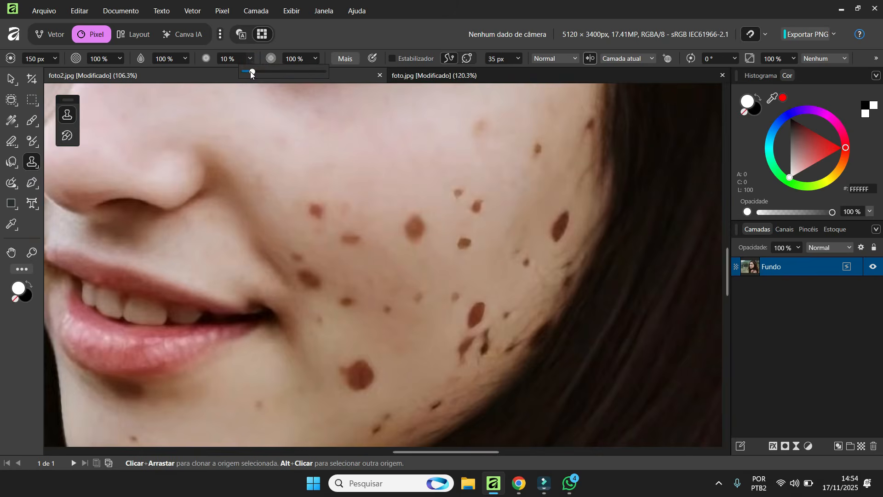
pyautogui.moveTo(250, 71); pyautogui.dragTo(247, 70)
pyautogui.scroll(4, 448, 185)
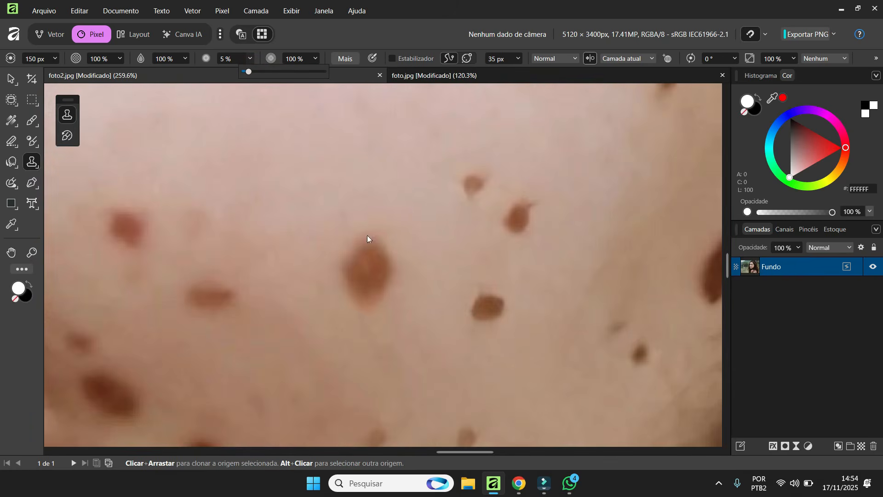
pyautogui.scroll(1, 375, 230)
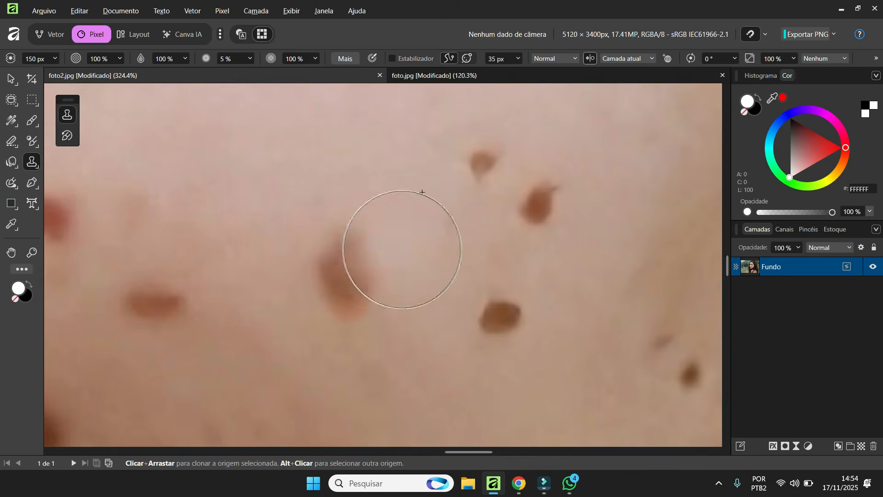
pyautogui.moveTo(438, 245)
pyautogui.mouseDown()
pyautogui.moveTo(322, 254)
pyautogui.moveTo(423, 240)
pyautogui.mouseUp()
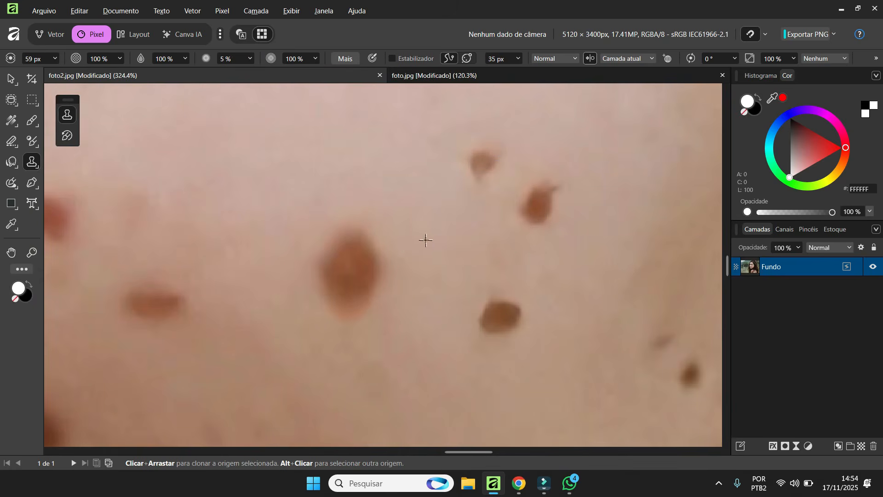
# Cover the round cheek spot with cloned skin, sampling clean areas close to it.
pyautogui.moveTo(362, 211)
pyautogui.mouseDown()
pyautogui.moveTo(355, 257)
pyautogui.moveTo(381, 247)
pyautogui.mouseUp()
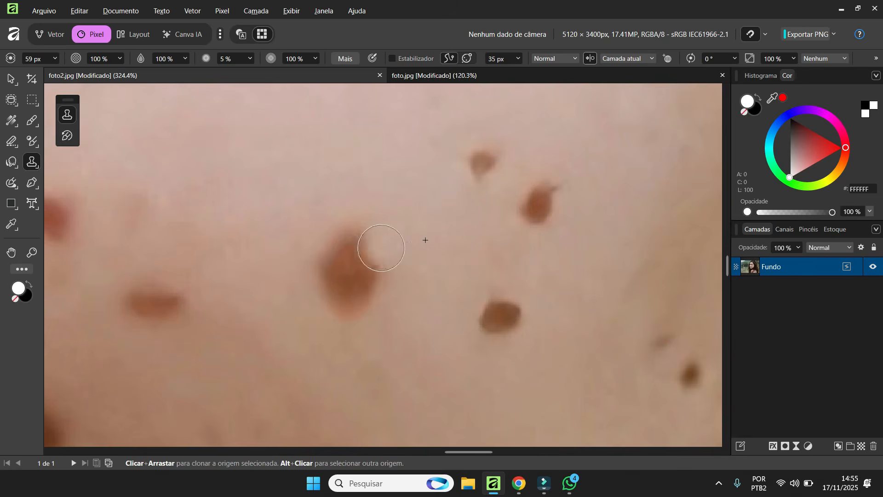
pyautogui.hotkey('ctrl', 'z')
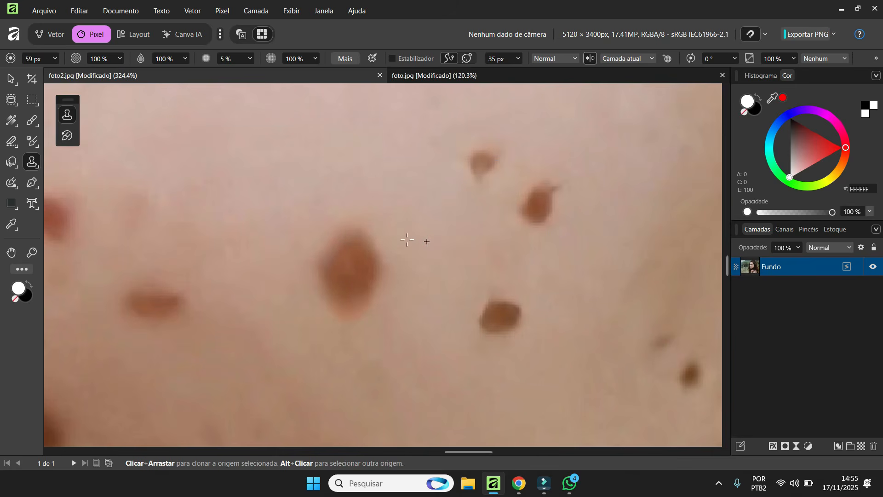
pyautogui.keyDown('alt'); pyautogui.click(406, 238); pyautogui.keyUp('alt')
pyautogui.moveTo(377, 277)
pyautogui.mouseDown()
pyautogui.moveTo(375, 247)
pyautogui.moveTo(379, 257)
pyautogui.moveTo(364, 236)
pyautogui.moveTo(378, 302)
pyautogui.moveTo(350, 241)
pyautogui.moveTo(349, 318)
pyautogui.moveTo(324, 250)
pyautogui.moveTo(334, 317)
pyautogui.moveTo(297, 255)
pyautogui.moveTo(347, 284)
pyautogui.moveTo(326, 320)
pyautogui.moveTo(332, 309)
pyautogui.moveTo(301, 279)
pyautogui.moveTo(312, 278)
pyautogui.moveTo(309, 337)
pyautogui.moveTo(317, 261)
pyautogui.moveTo(355, 383)
pyautogui.moveTo(281, 260)
pyautogui.moveTo(311, 261)
pyautogui.moveTo(287, 274)
pyautogui.moveTo(312, 260)
pyautogui.moveTo(349, 311)
pyautogui.mouseUp()
pyautogui.keyDown('alt'); pyautogui.click(327, 250); pyautogui.keyUp('alt')
pyautogui.moveTo(310, 288)
pyautogui.mouseDown()
pyautogui.moveTo(322, 271)
pyautogui.moveTo(310, 276)
pyautogui.mouseUp()
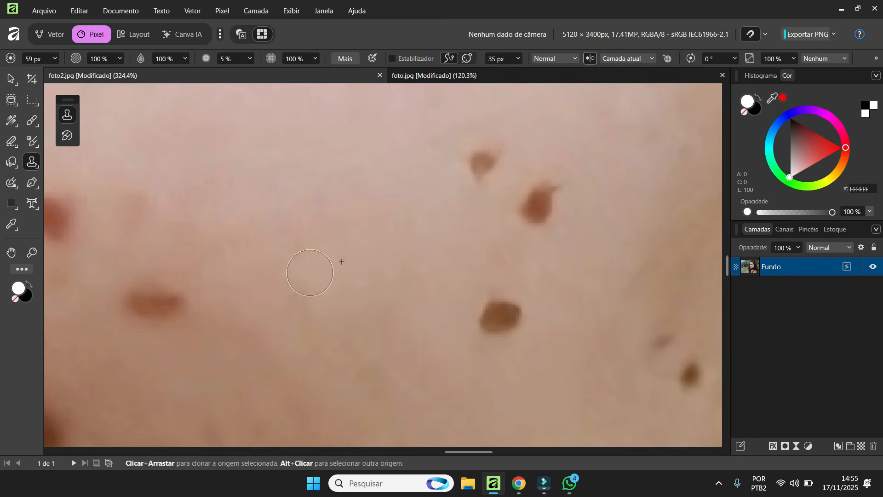
pyautogui.click(309, 269)
pyautogui.scroll(-8, 395, 306)
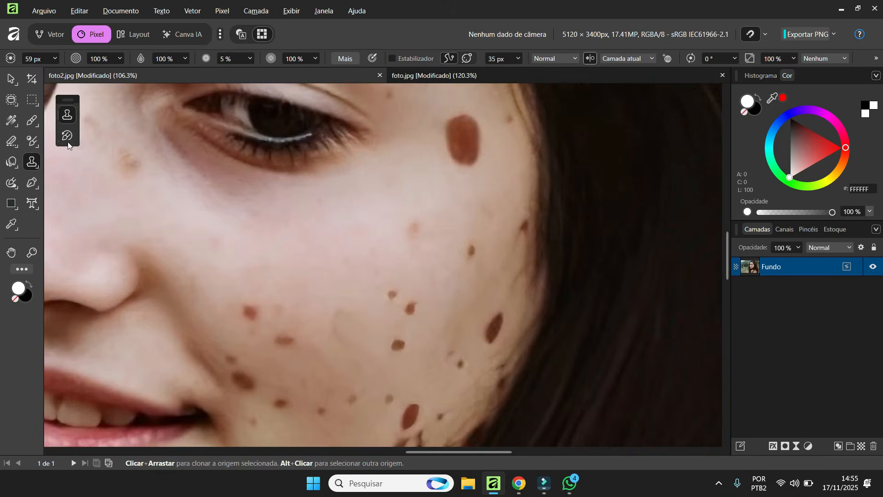
# Activate the Undo Brush and show the document snapshots panel (Fotografias).
pyautogui.click(67, 142)
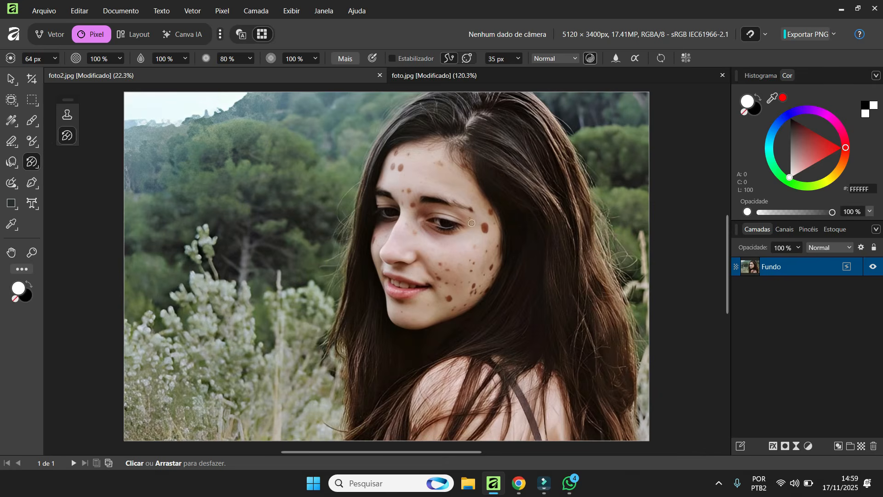
pyautogui.click(323, 11)
pyautogui.moveTo(365, 95)
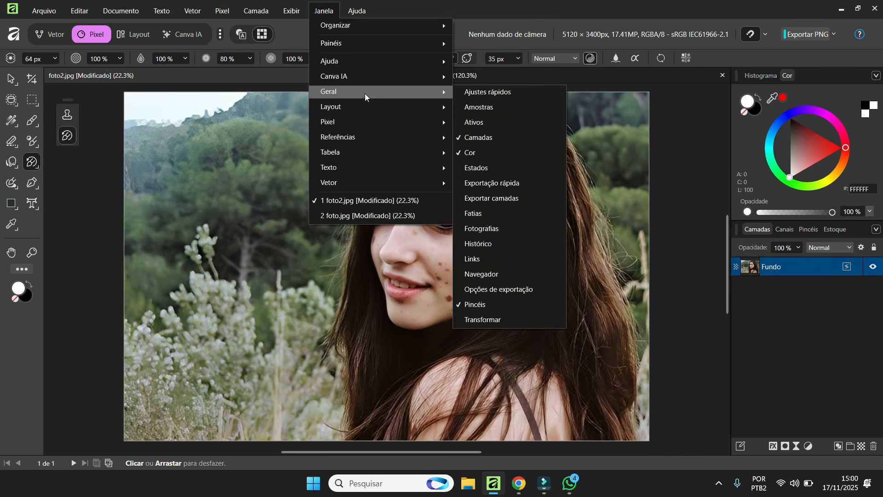
pyautogui.click(480, 231)
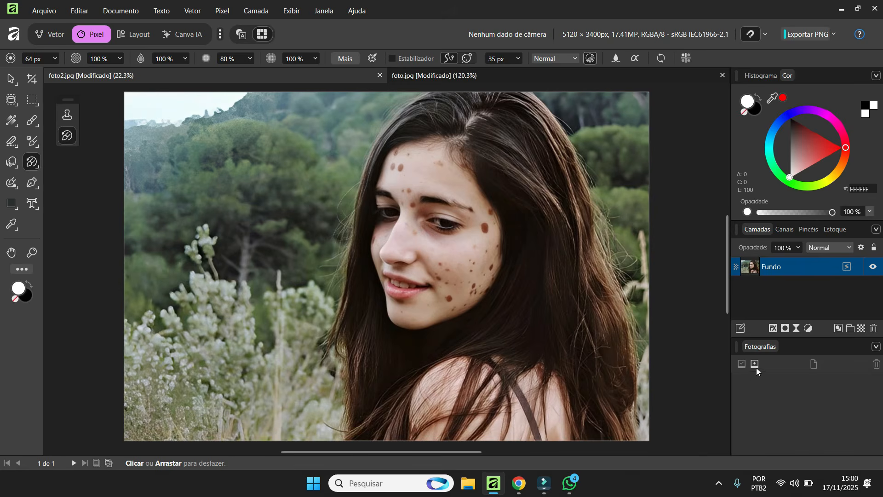
# Add a document snapshot named foto01.
pyautogui.click(755, 363)
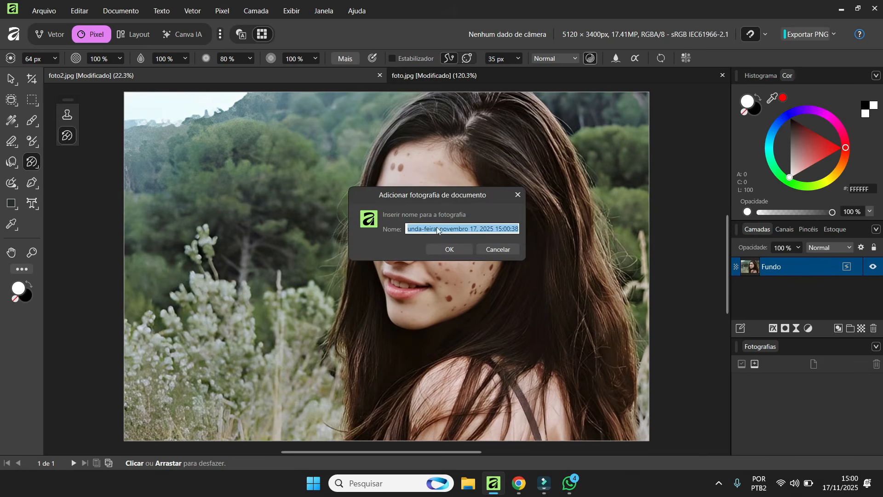
pyautogui.write('foto01')
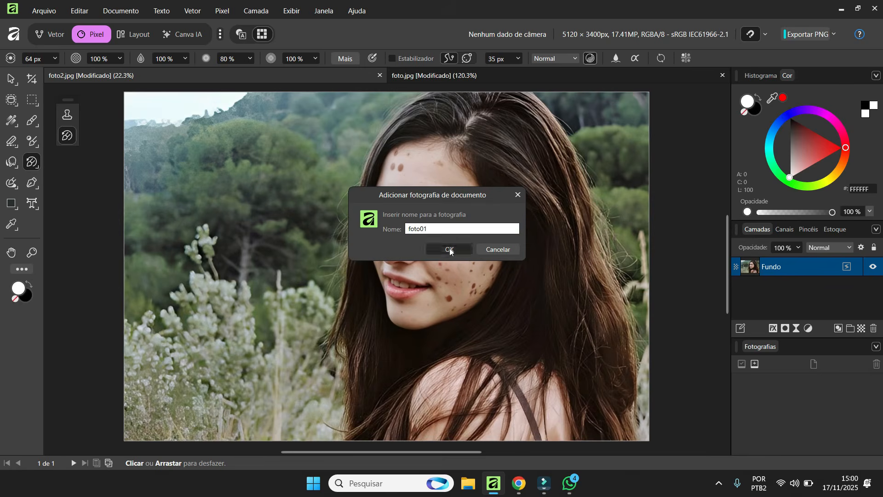
pyautogui.click(450, 249)
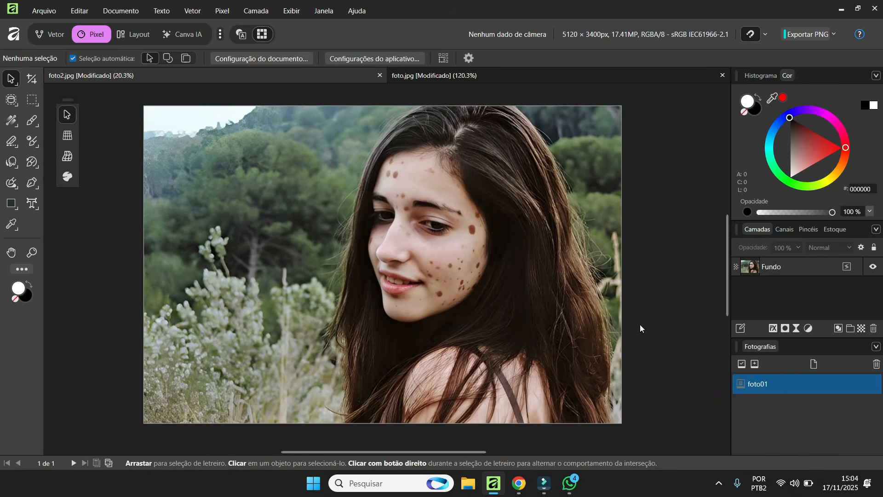
# Add an HSL adjustment above the Fundo layer and reduce its saturation shift to the minimum.
pyautogui.hotkey('ctrl', 'alt', 'a')
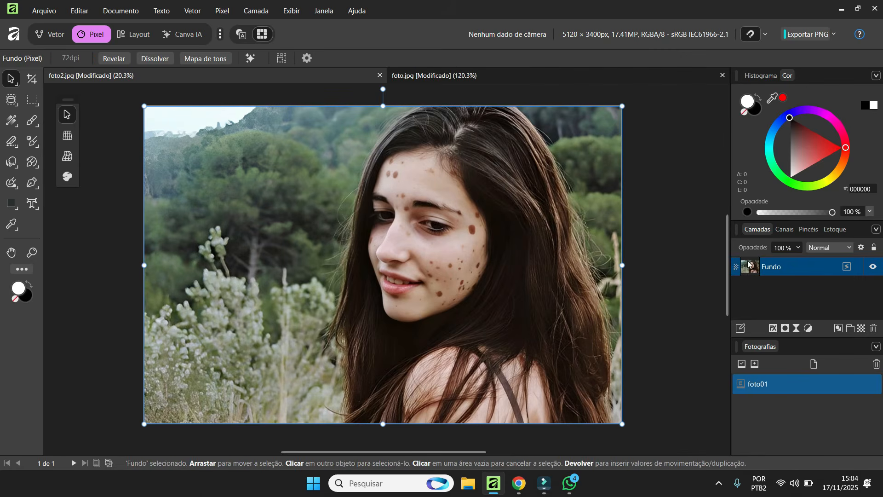
pyautogui.click(809, 328)
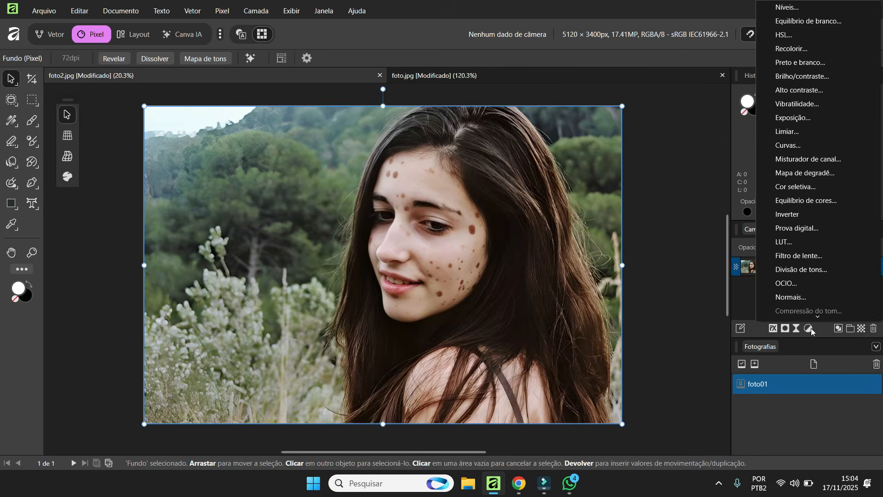
pyautogui.click(782, 35)
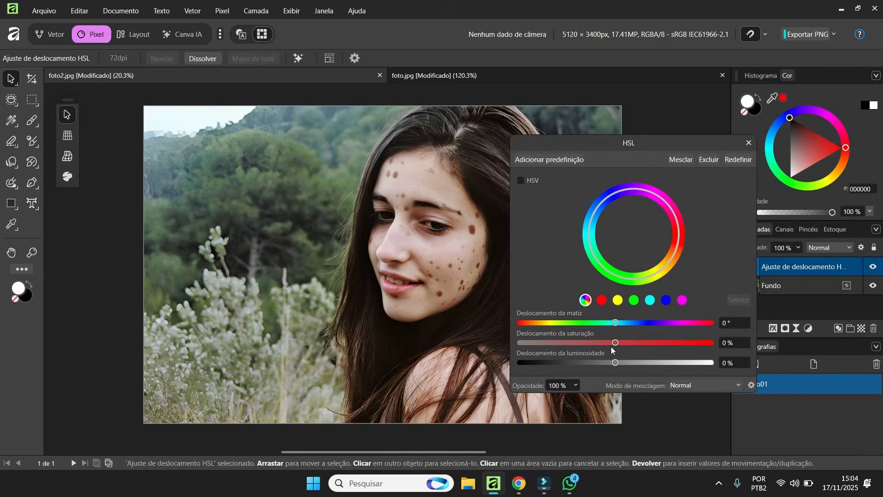
pyautogui.moveTo(616, 344); pyautogui.dragTo(427, 350)
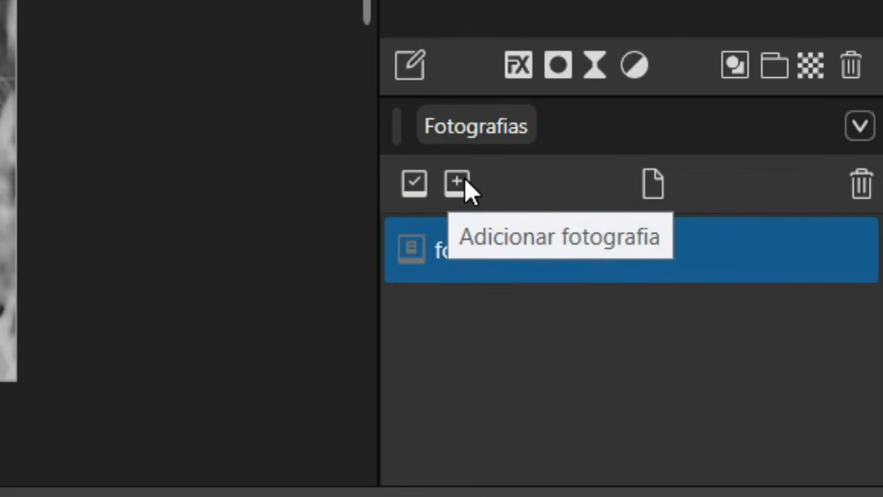
# Add a document snapshot of the desaturated photo named "foto preto e branco".
pyautogui.click(465, 182)
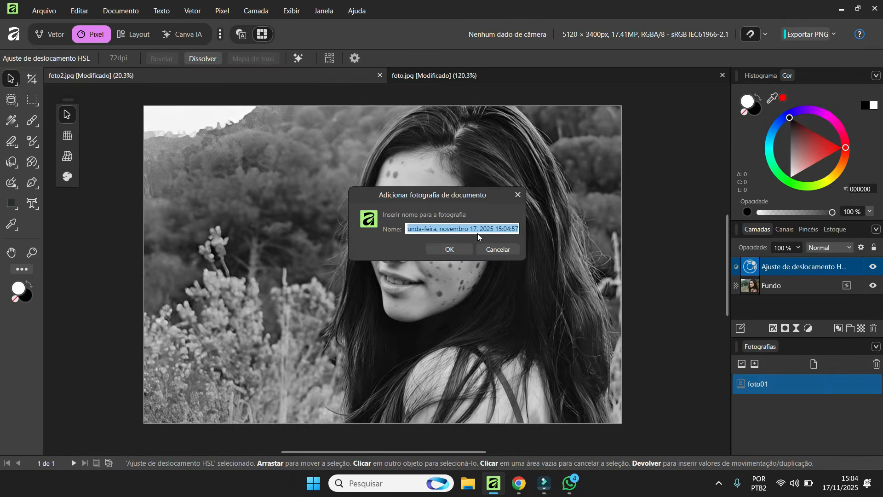
pyautogui.press('BackSpace')
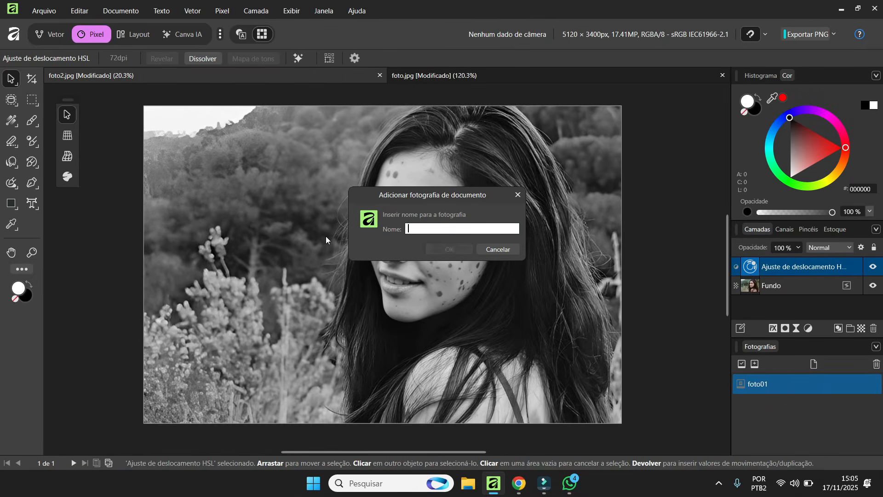
pyautogui.write('foto preto e branco')
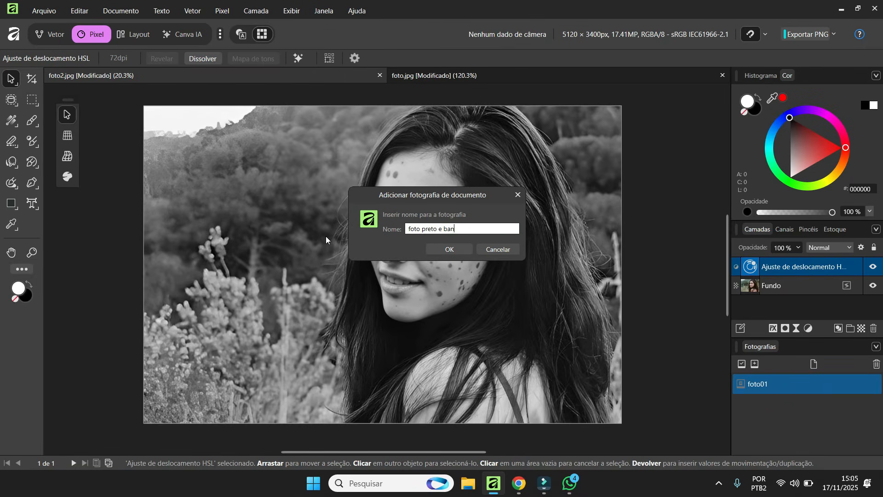
pyautogui.click(449, 250)
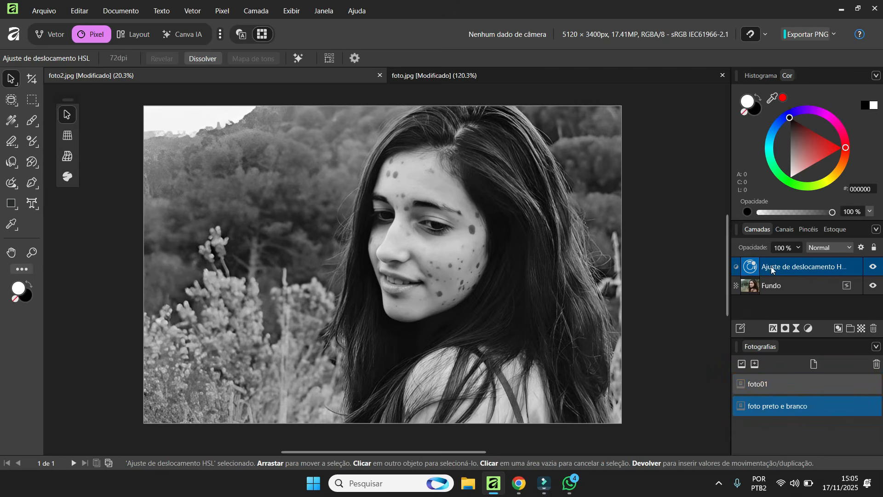
# Delete the HSL adjustment and add a Recolor adjustment with its default settings above the Fundo layer.
pyautogui.click(876, 330)
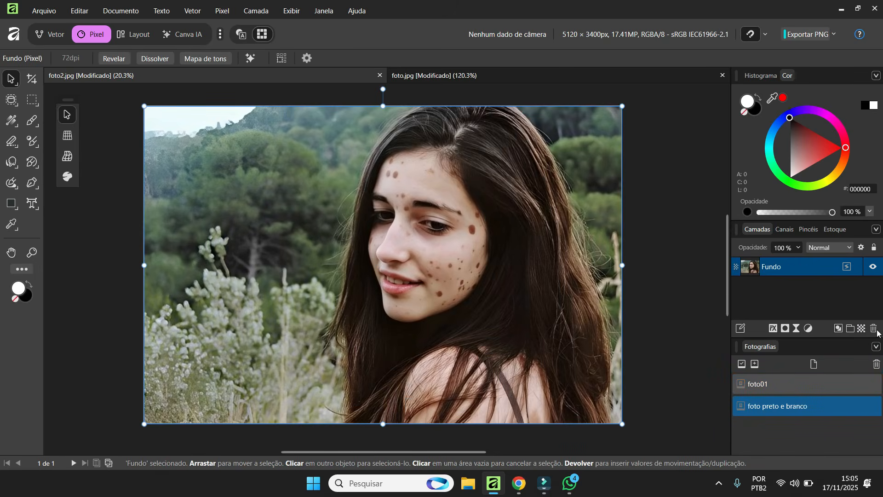
pyautogui.click(809, 329)
pyautogui.click(791, 49)
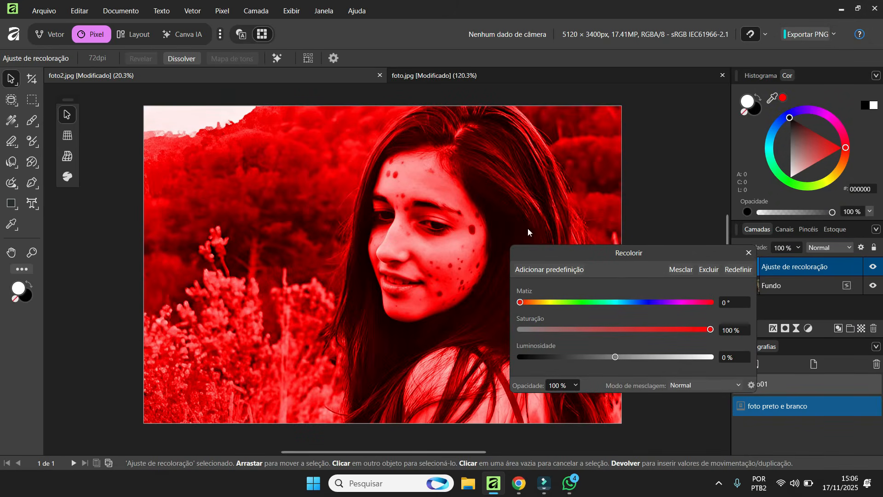
pyautogui.click(750, 253)
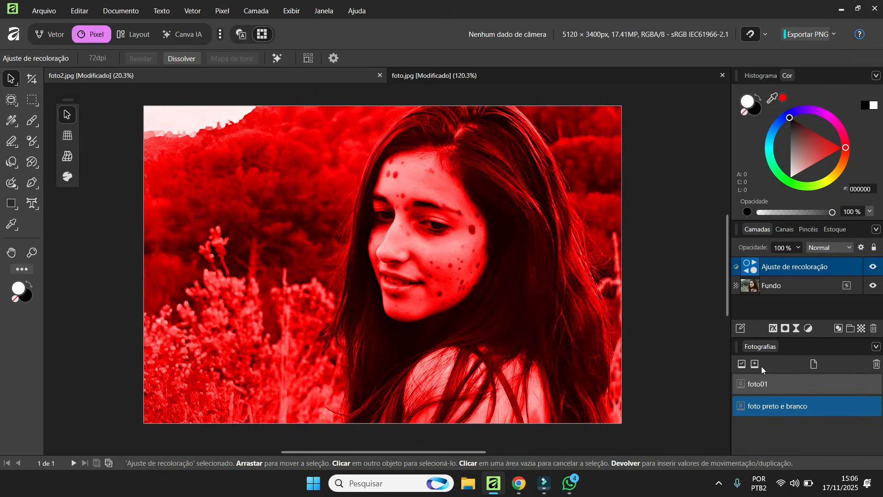
# Add a document snapshot of the red recolored photo named "foto vermelha".
pyautogui.click(755, 365)
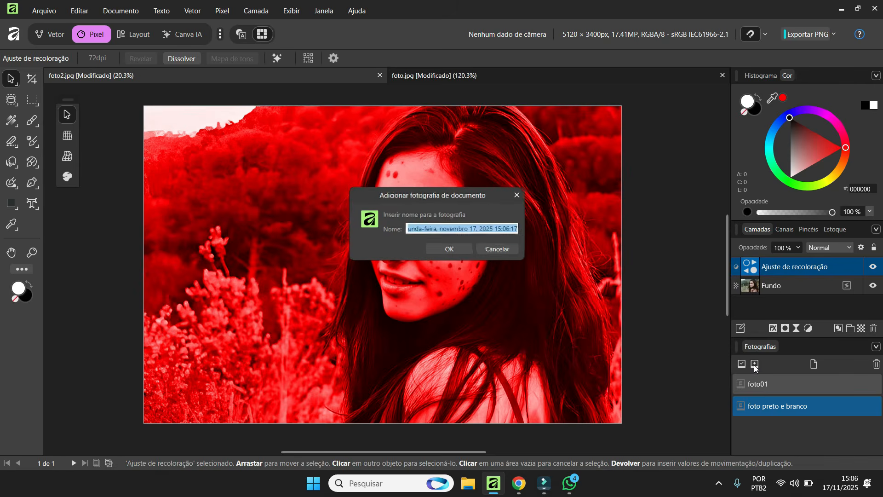
pyautogui.write('foto vermelha')
pyautogui.click(453, 252)
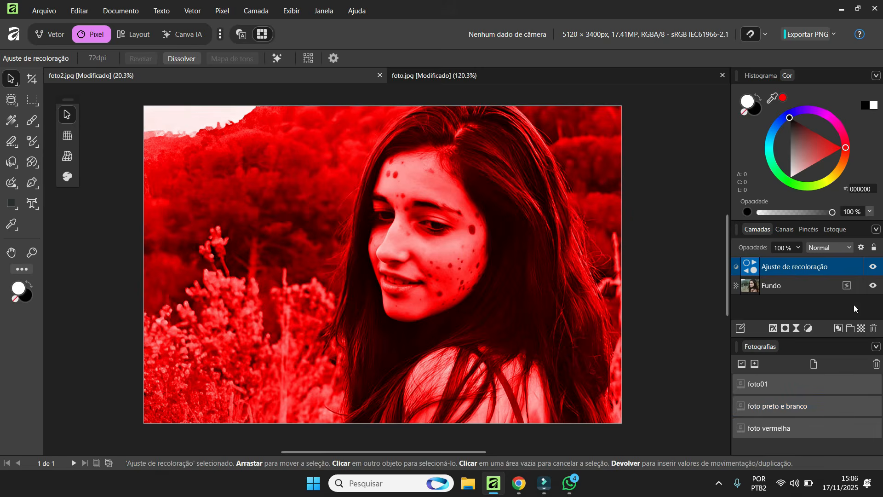
# Delete the Recolor adjustment and apply a strong live Gaussian Blur filter to the Fundo layer.
pyautogui.click(873, 328)
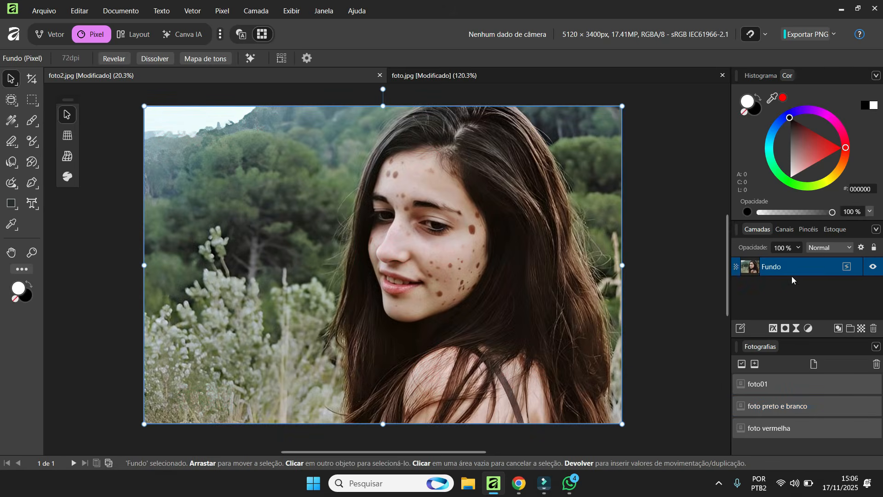
pyautogui.click(796, 328)
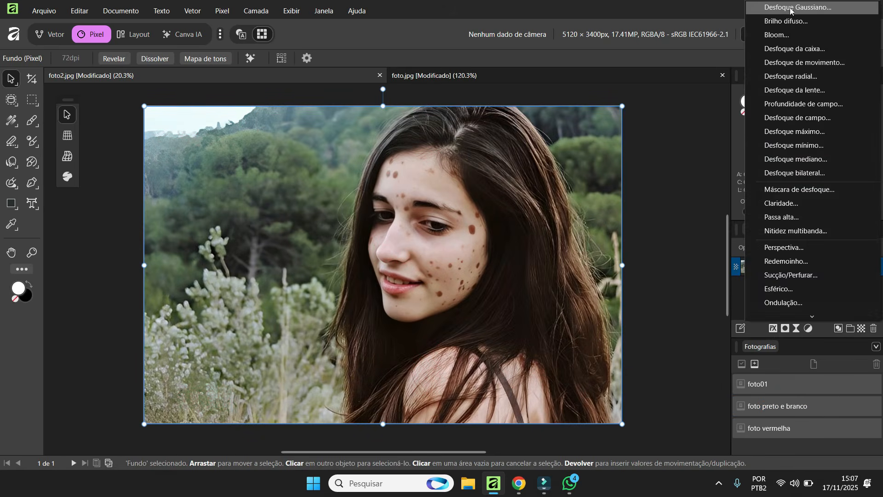
pyautogui.click(776, 8)
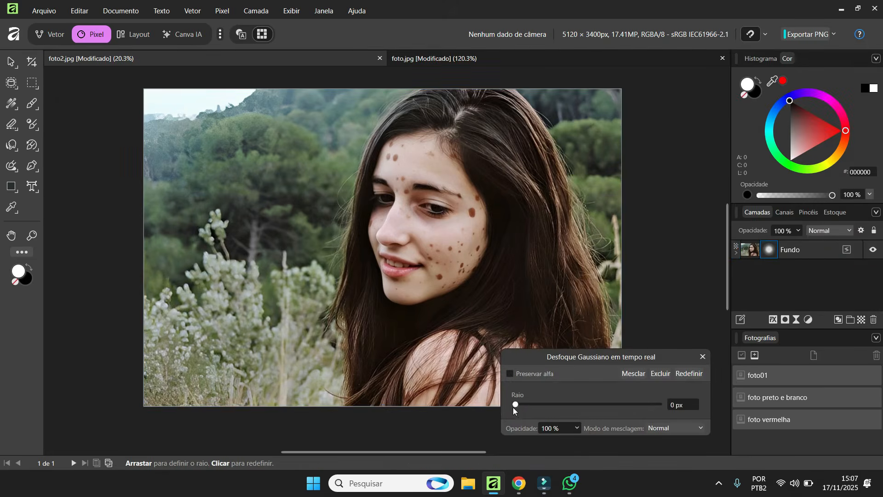
pyautogui.moveTo(517, 406); pyautogui.dragTo(616, 405)
pyautogui.click(703, 357)
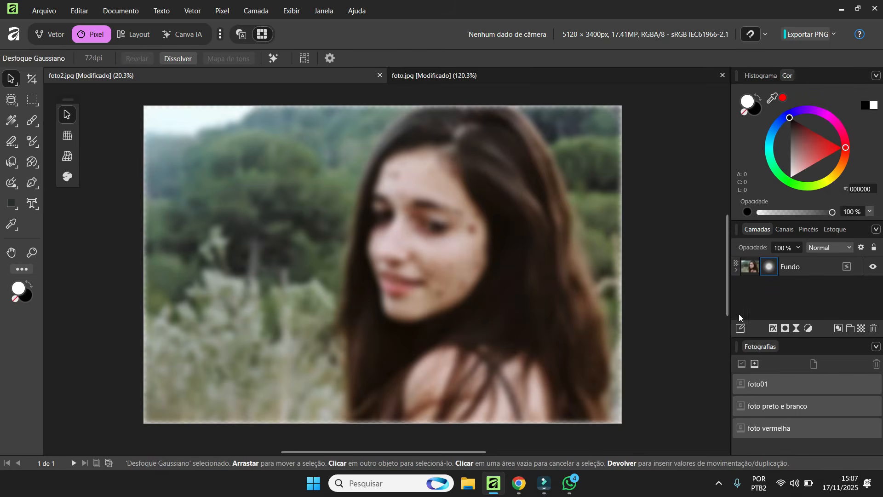
# Add a document snapshot of the blurred photo named "desfoque".
pyautogui.click(755, 363)
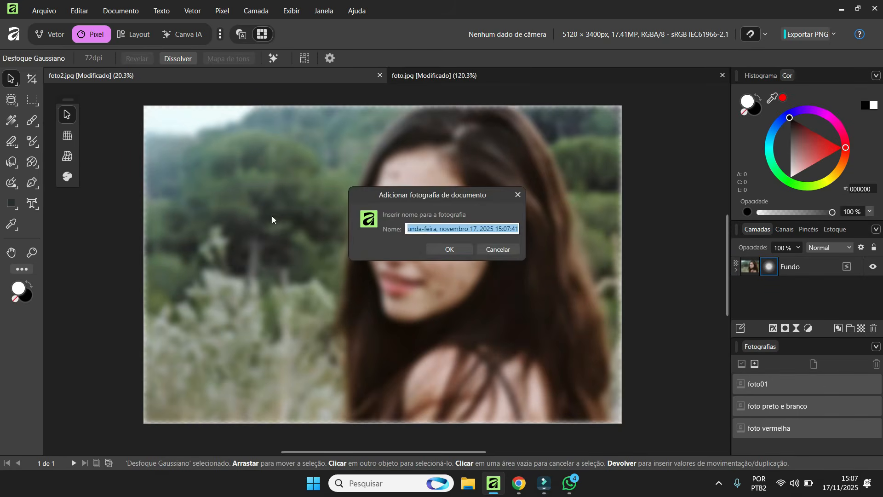
pyautogui.write('desf')
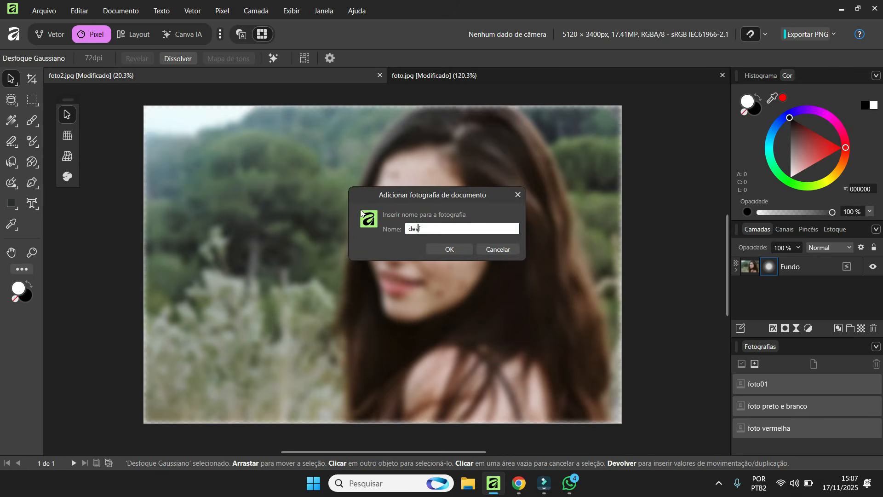
pyautogui.write('oque')
pyautogui.click(438, 249)
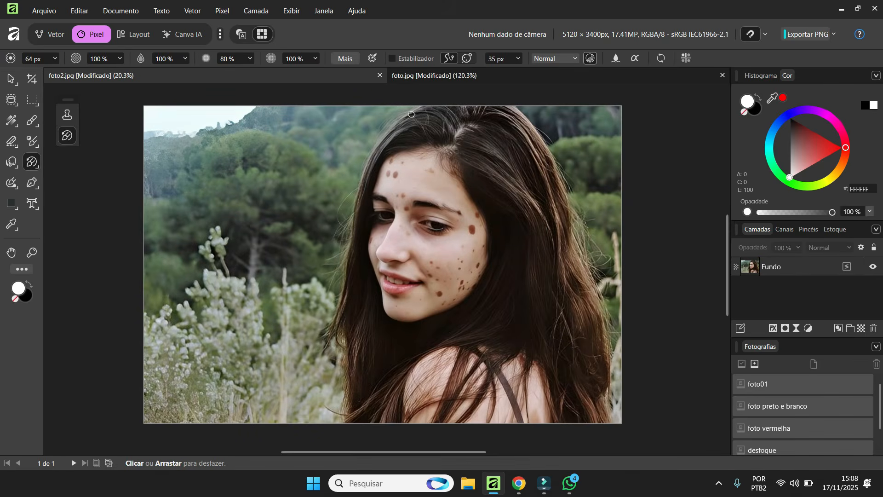
# With a 1060 px Undo Brush, paint "foto preto e branco" over the photo's left side and "foto vermelha" over the strip beside it.
pyautogui.click(764, 409)
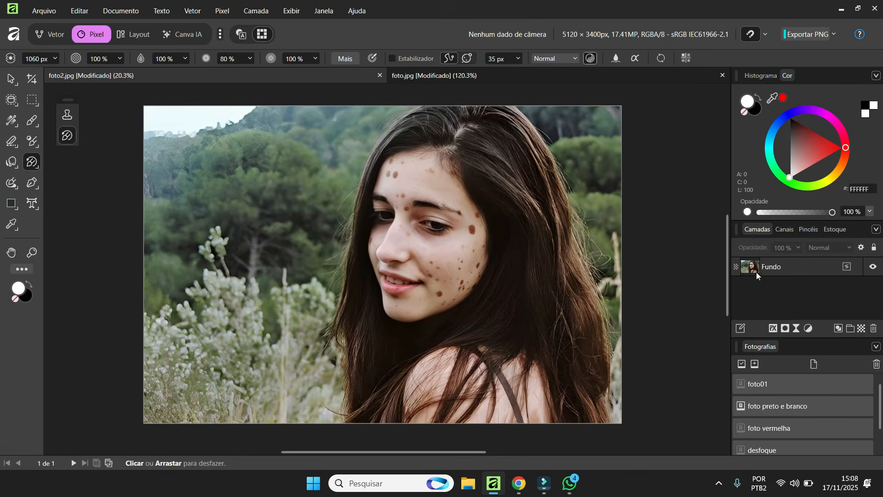
pyautogui.click(773, 269)
pyautogui.moveTo(176, 154)
pyautogui.mouseDown()
pyautogui.moveTo(184, 115)
pyautogui.moveTo(170, 262)
pyautogui.moveTo(176, 436)
pyautogui.moveTo(200, 375)
pyautogui.moveTo(218, 68)
pyautogui.moveTo(203, 424)
pyautogui.moveTo(180, 288)
pyautogui.moveTo(187, 72)
pyautogui.moveTo(231, 159)
pyautogui.moveTo(232, 349)
pyautogui.moveTo(211, 379)
pyautogui.mouseUp()
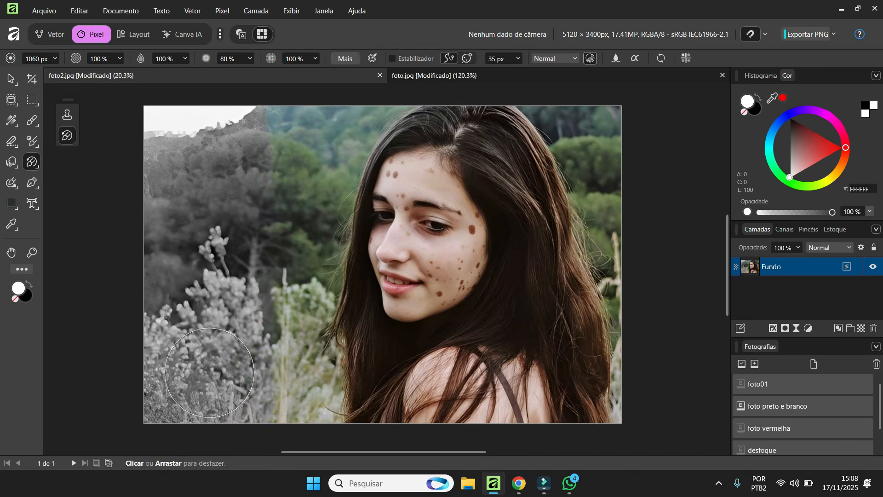
pyautogui.click(740, 428)
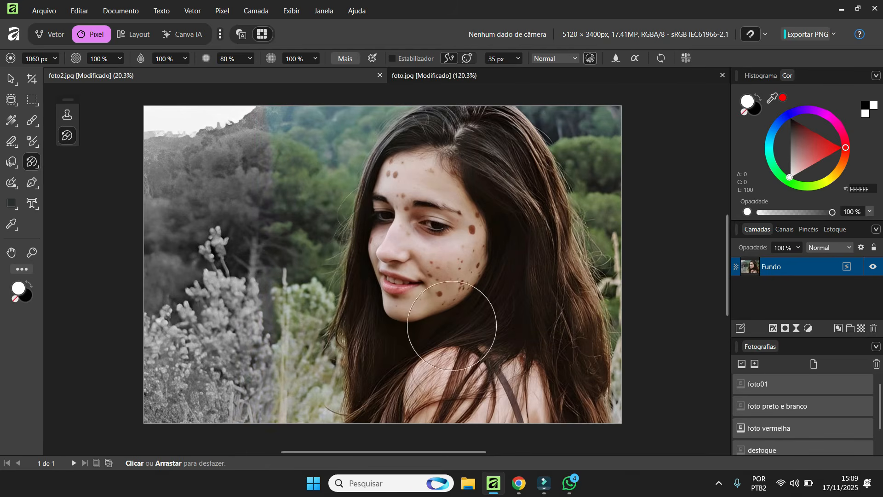
pyautogui.moveTo(248, 143)
pyautogui.mouseDown()
pyautogui.moveTo(299, 95)
pyautogui.moveTo(295, 426)
pyautogui.moveTo(330, 243)
pyautogui.moveTo(331, 92)
pyautogui.moveTo(353, 384)
pyautogui.moveTo(344, 125)
pyautogui.mouseUp()
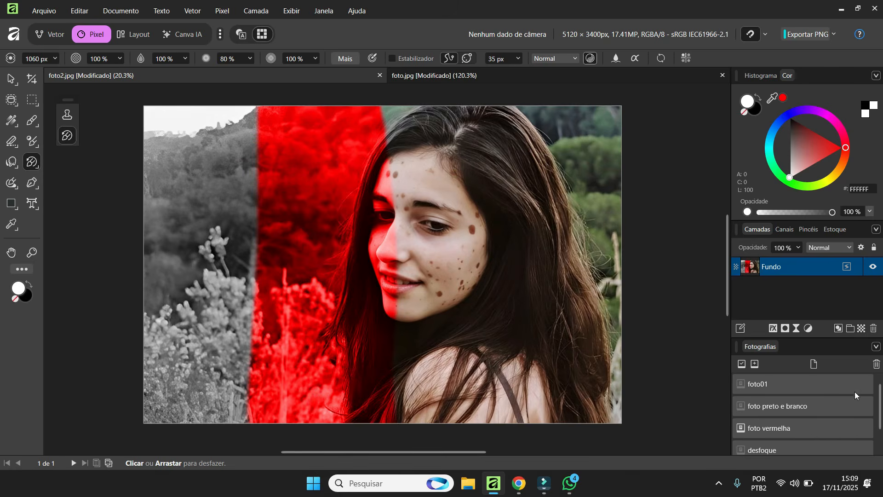
# Set the "desfoque" snapshot as the Undo Brush source and paint blur down the right edge of the photo on the Fundo layer.
pyautogui.scroll(-1, 803, 414)
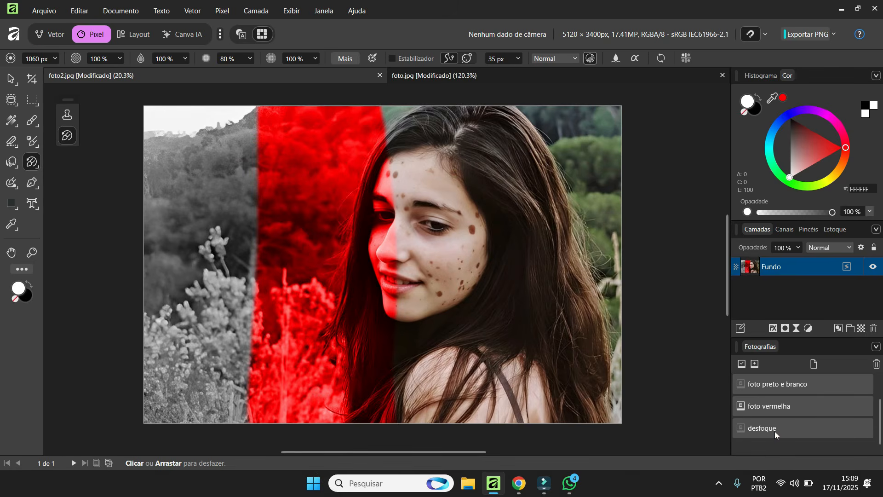
pyautogui.click(741, 428)
pyautogui.doubleClick(776, 266)
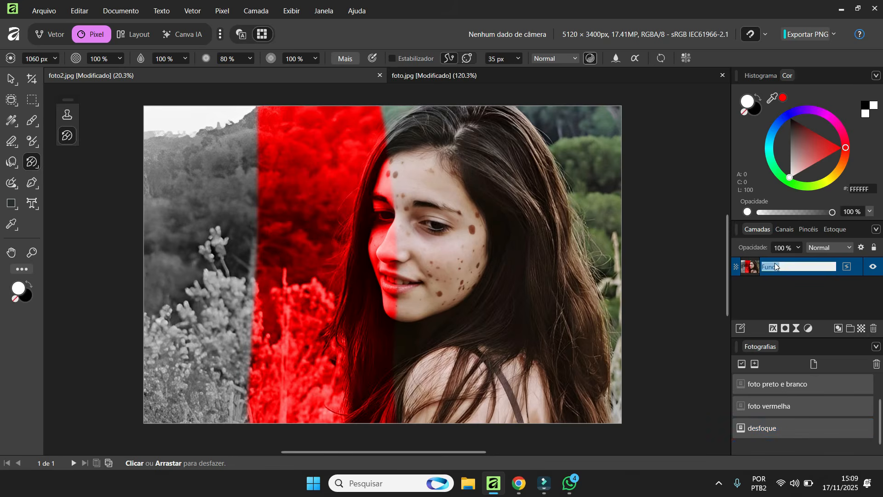
pyautogui.click(751, 265)
pyautogui.moveTo(552, 112)
pyautogui.mouseDown()
pyautogui.moveTo(582, 120)
pyautogui.moveTo(617, 180)
pyautogui.moveTo(627, 291)
pyautogui.moveTo(614, 262)
pyautogui.moveTo(621, 104)
pyautogui.moveTo(624, 231)
pyautogui.moveTo(650, 436)
pyautogui.mouseUp()
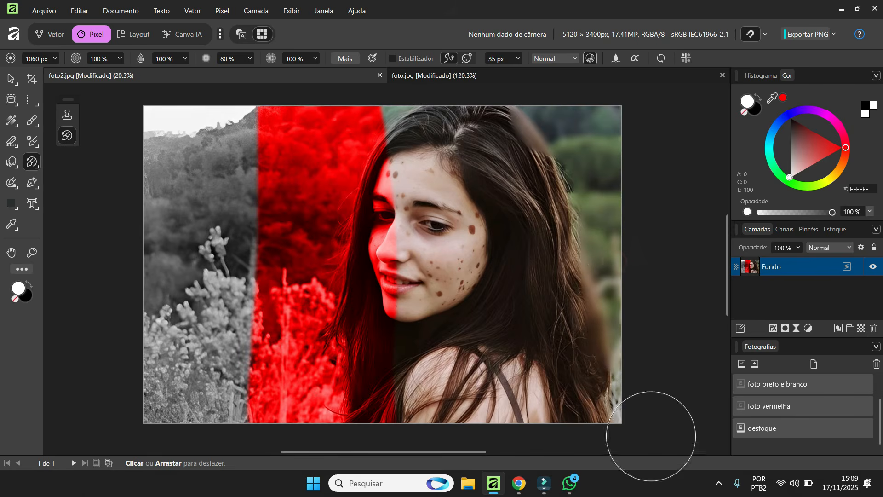
# Try painting the "foto preto e branco" snapshot over the woman's face and hair, and undo the strokes.
pyautogui.scroll(1, 755, 414)
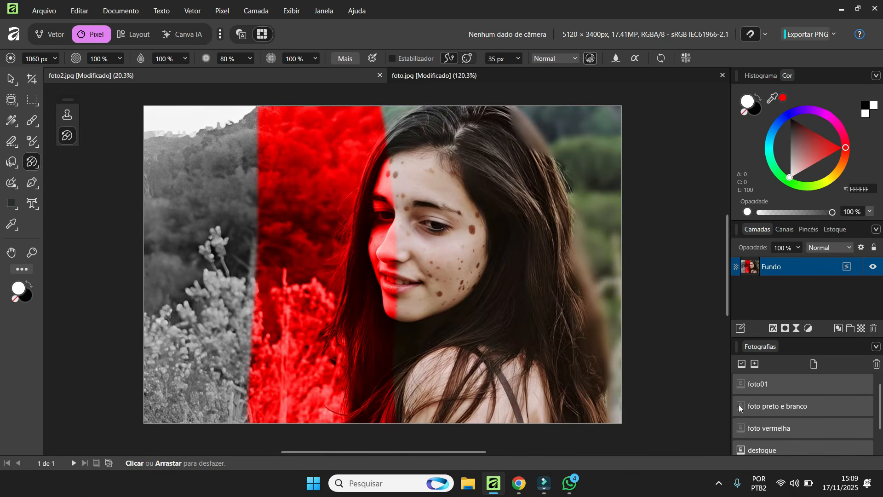
pyautogui.click(740, 406)
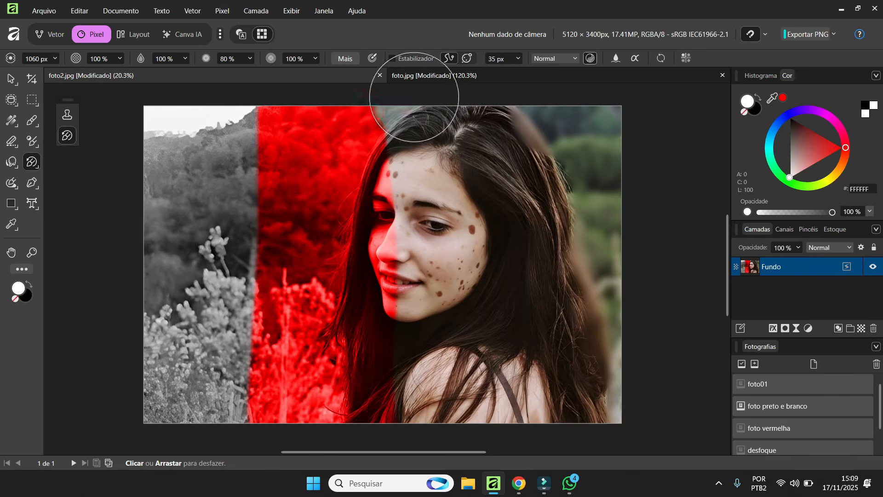
pyautogui.moveTo(414, 97)
pyautogui.mouseDown()
pyautogui.moveTo(400, 379)
pyautogui.moveTo(487, 247)
pyautogui.mouseUp()
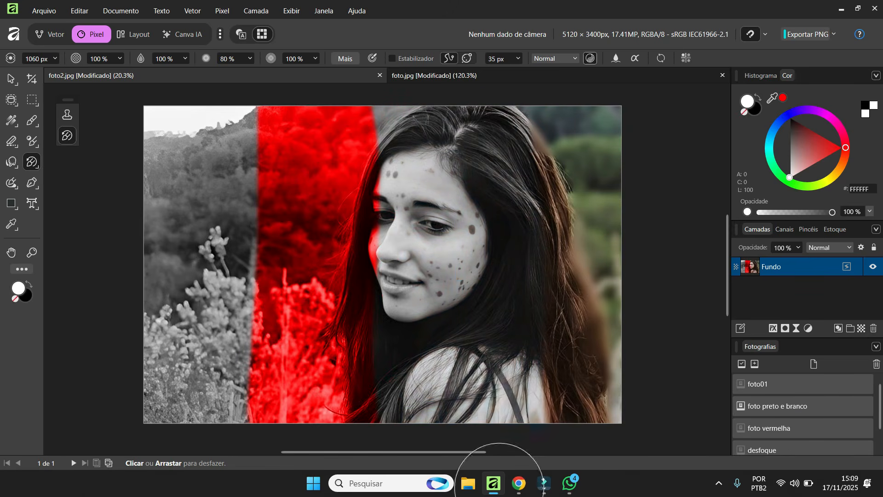
pyautogui.moveTo(499, 487)
pyautogui.mouseDown()
pyautogui.moveTo(656, 274)
pyautogui.moveTo(487, 266)
pyautogui.mouseUp()
pyautogui.hotkey('ctrl', 'z')
# Set foto01 as the Undo Brush source and paint over the whole photo to restore its original look.
pyautogui.click(740, 383)
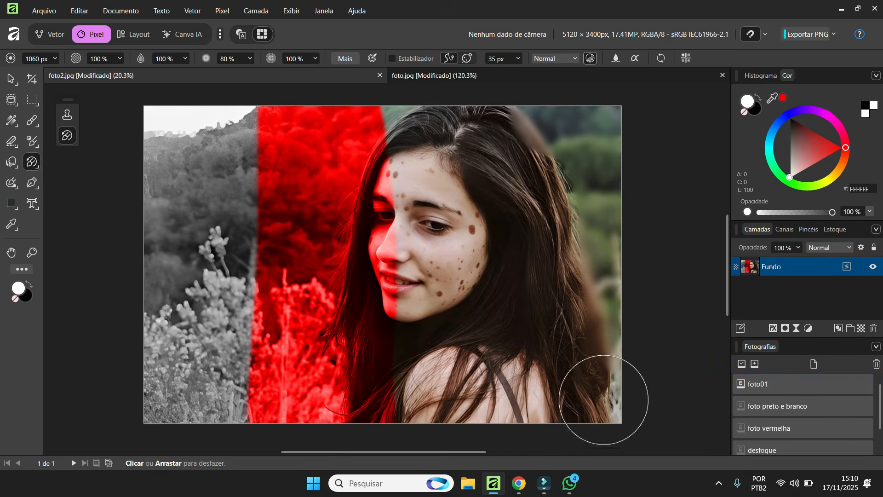
pyautogui.moveTo(608, 253); pyautogui.dragTo(608, 328)
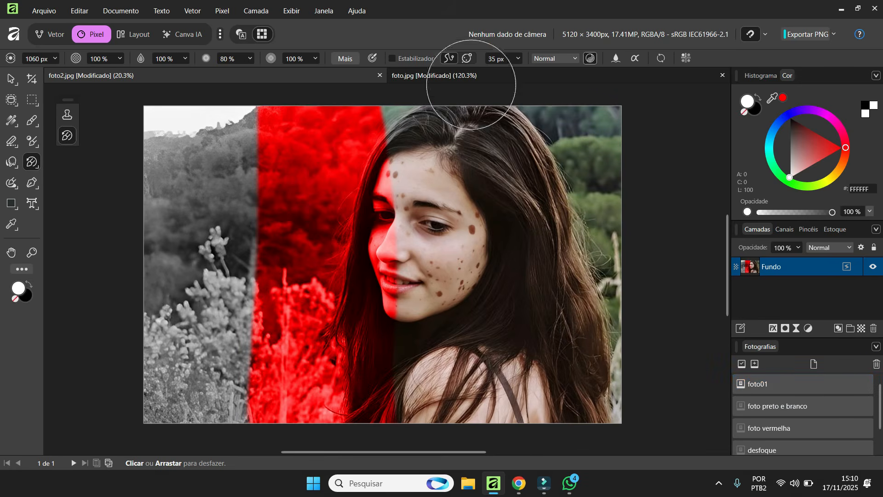
pyautogui.moveTo(385, 64)
pyautogui.mouseDown()
pyautogui.moveTo(338, 459)
pyautogui.moveTo(316, 217)
pyautogui.moveTo(276, 118)
pyautogui.moveTo(237, 443)
pyautogui.moveTo(144, 44)
pyautogui.mouseUp()
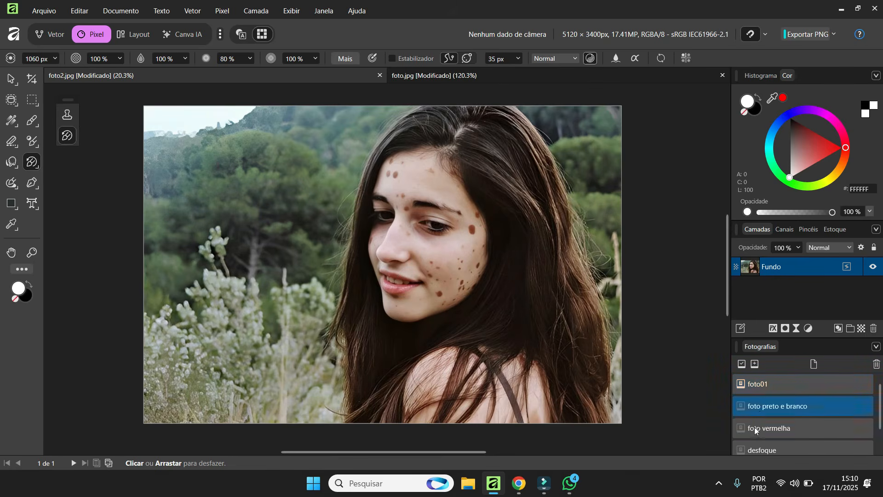
pyautogui.click(765, 450)
pyautogui.scroll(1, 772, 414)
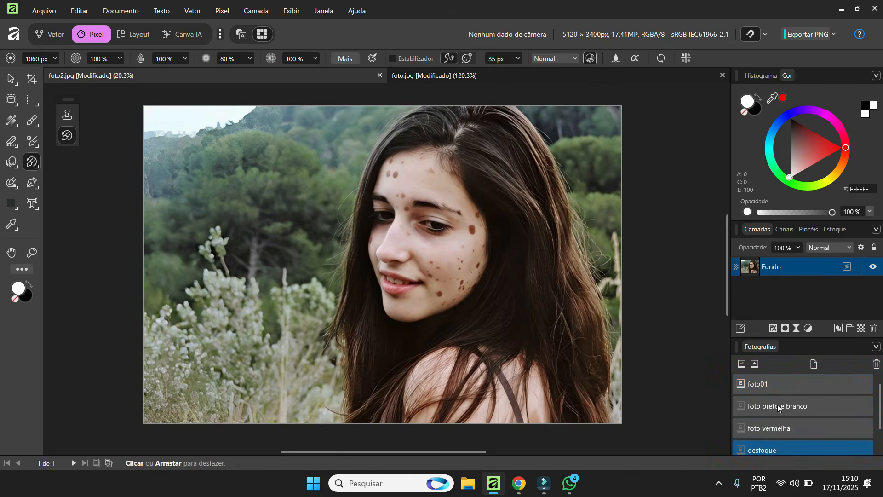
pyautogui.click(752, 385)
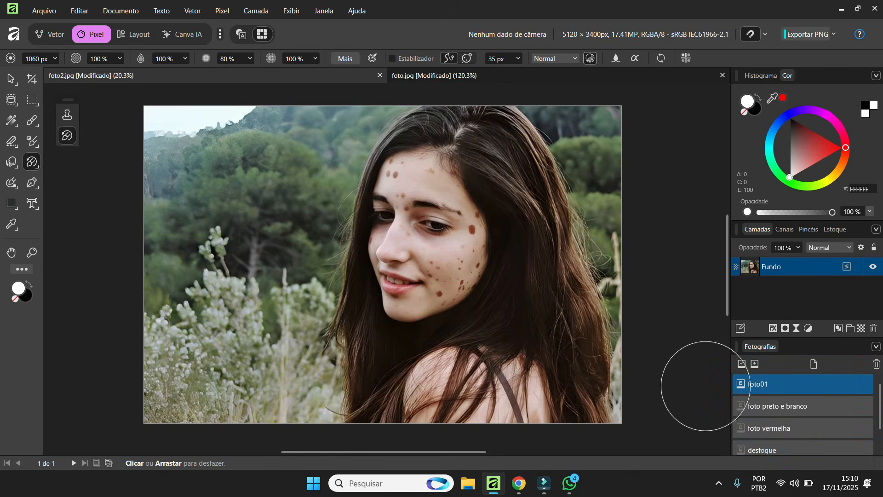
pyautogui.click(455, 159)
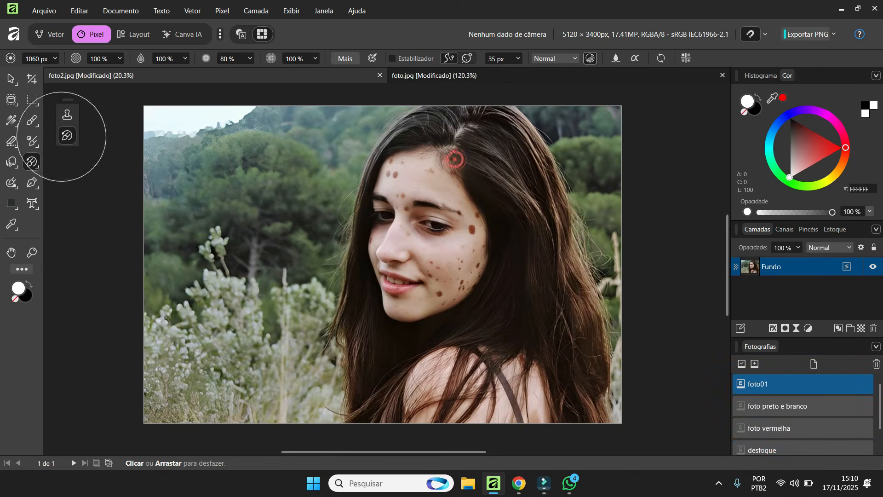
# Close the panel group that holds the document snapshots.
pyautogui.click(877, 347)
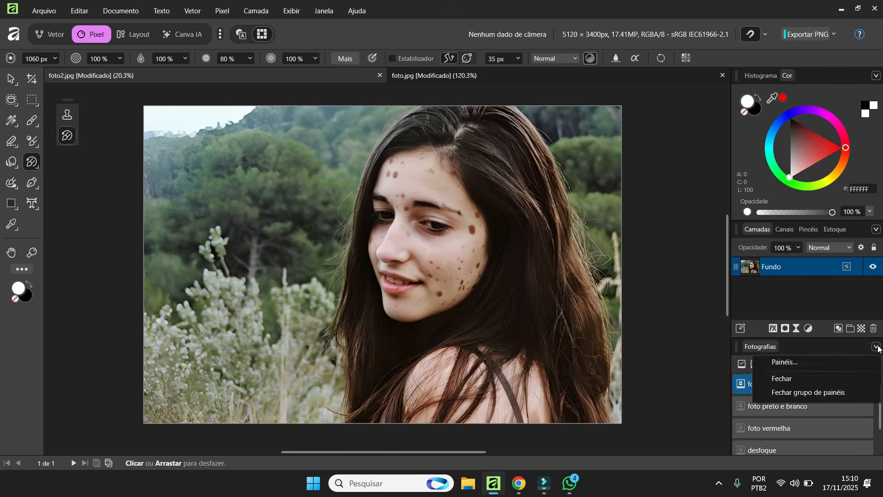
pyautogui.click(810, 392)
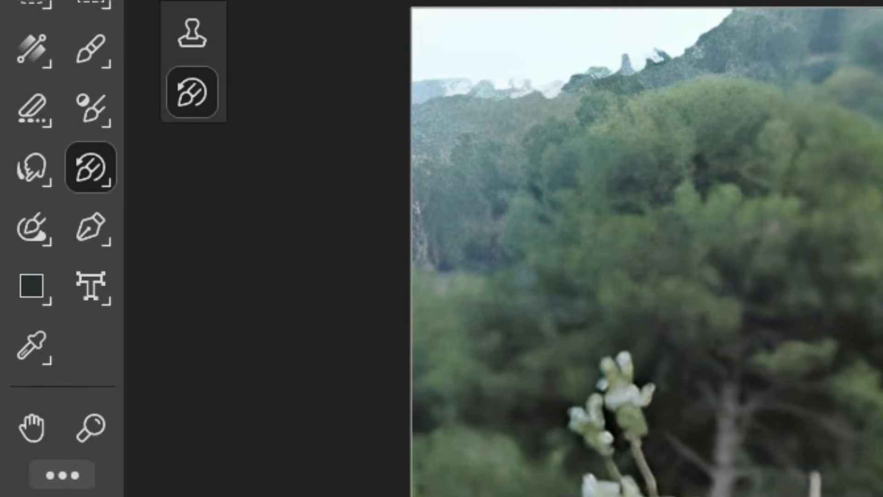
# Remove the small reddish spot on the cheek beside the nose with the Inpainting Brush at 64 px.
pyautogui.click(26, 228)
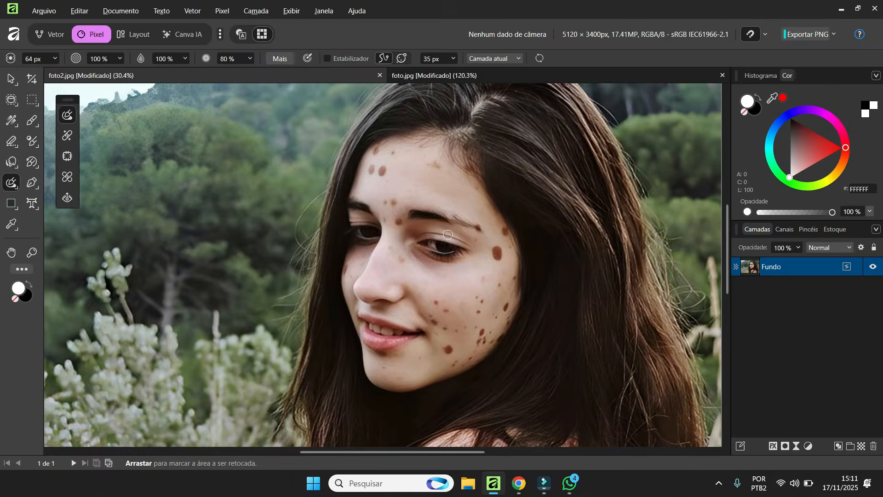
pyautogui.scroll(3, 443, 287)
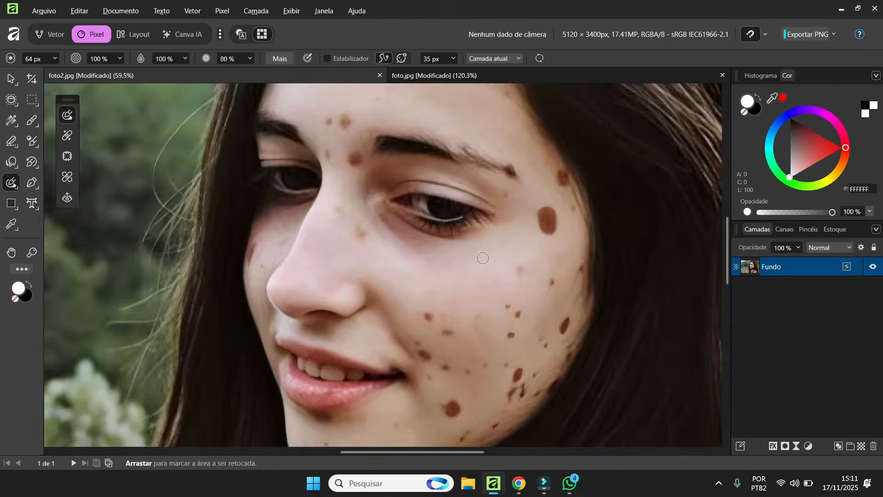
pyautogui.scroll(-3, 482, 258)
pyautogui.scroll(6, 457, 303)
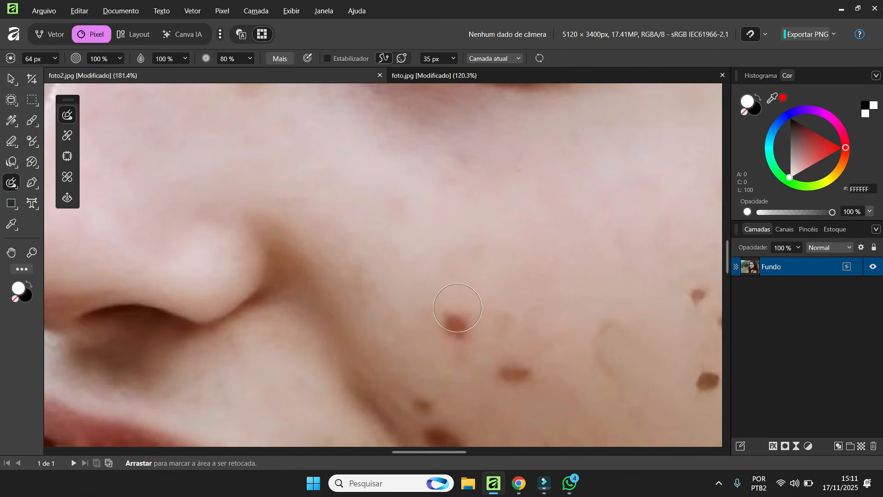
pyautogui.moveTo(457, 308); pyautogui.dragTo(450, 375)
# Remove the faint discolored mark in the middle of the cheek with the Inpainting Brush.
pyautogui.scroll(-4, 451, 375)
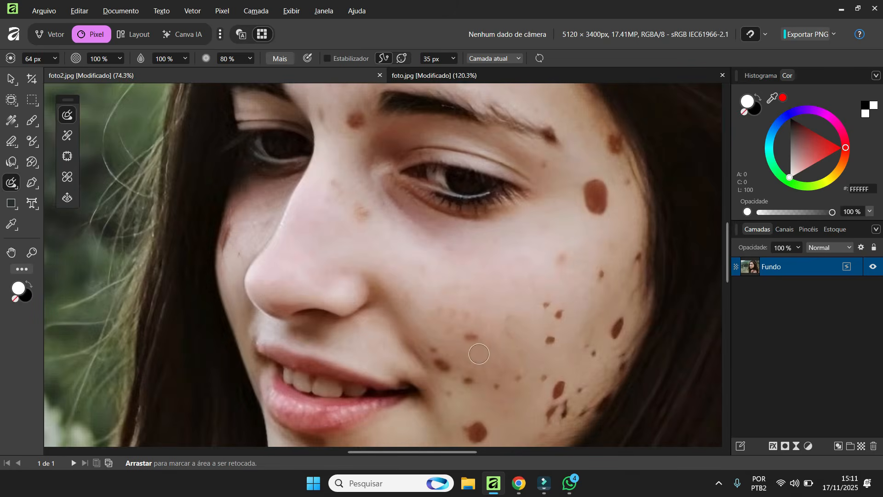
pyautogui.scroll(4, 479, 353)
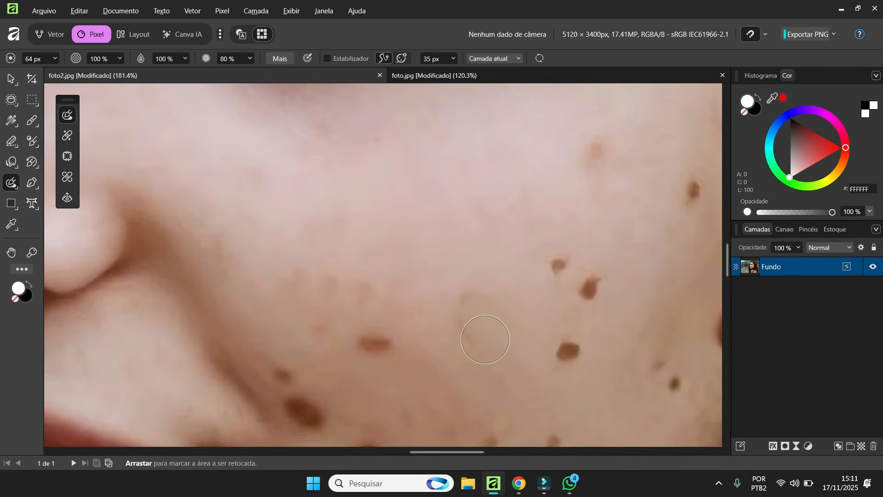
pyautogui.moveTo(476, 343)
pyautogui.mouseDown()
pyautogui.moveTo(463, 327)
pyautogui.moveTo(479, 301)
pyautogui.mouseUp()
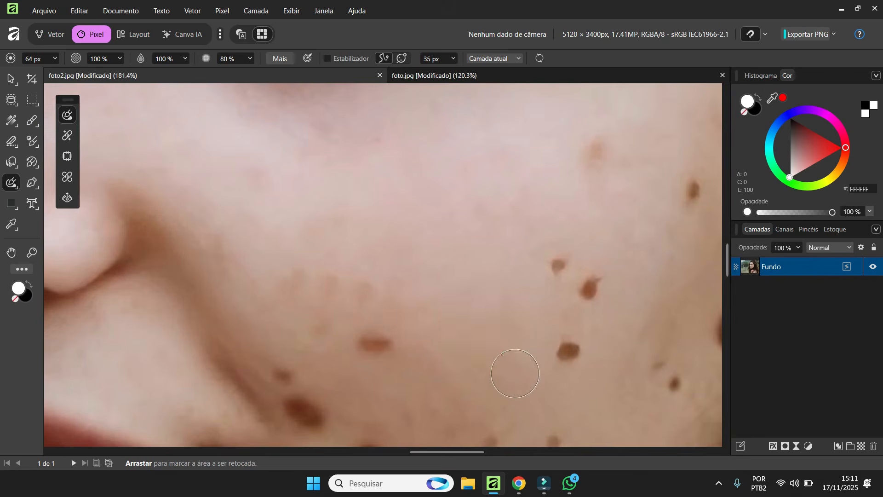
# Remove the large brown spot on the forehead near the hairline with the Inpainting Brush at 64 px.
pyautogui.scroll(-5, 515, 373)
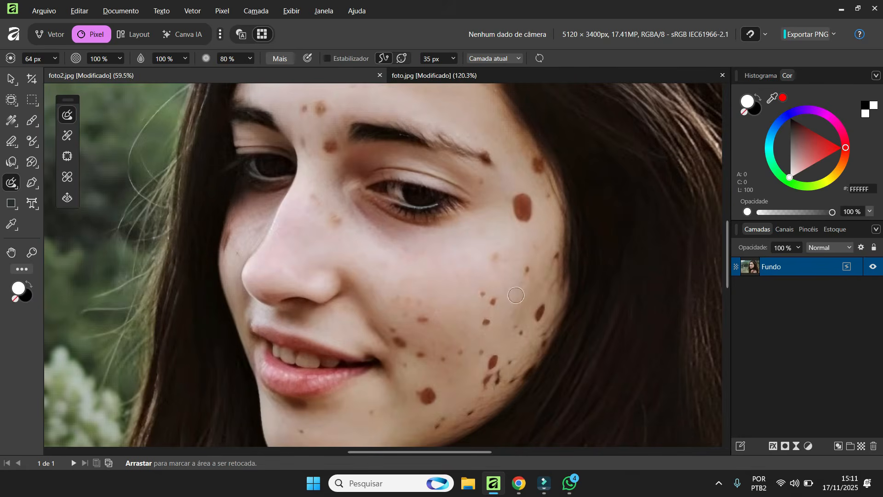
pyautogui.scroll(-3, 516, 295)
pyautogui.scroll(7, 431, 164)
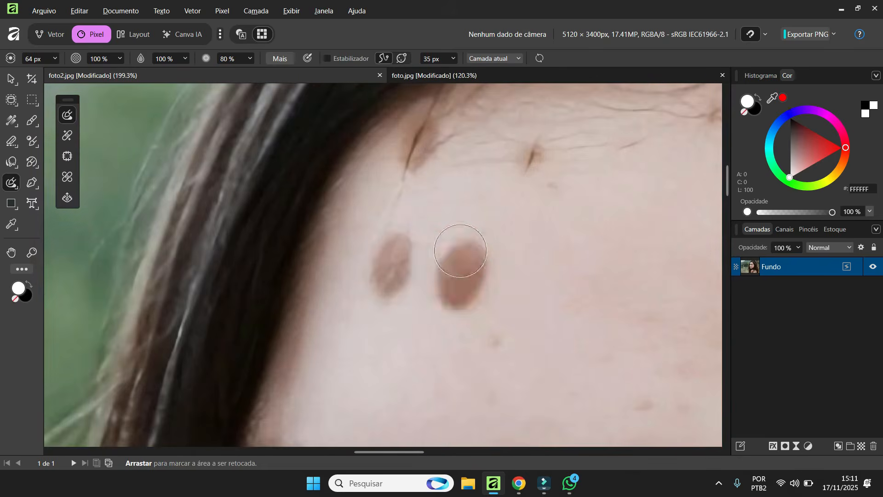
pyautogui.moveTo(459, 253)
pyautogui.mouseDown()
pyautogui.moveTo(445, 291)
pyautogui.moveTo(469, 285)
pyautogui.moveTo(483, 258)
pyautogui.mouseUp()
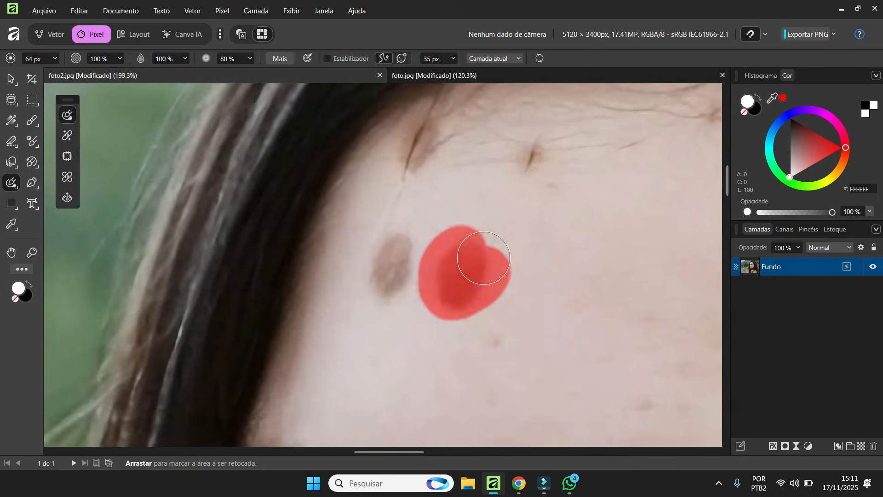
# Remove the reddish spot on the middle cheek and the dark spot farther out on the cheek with the Inpainting Brush.
pyautogui.scroll(-7, 575, 376)
pyautogui.scroll(4, 480, 230)
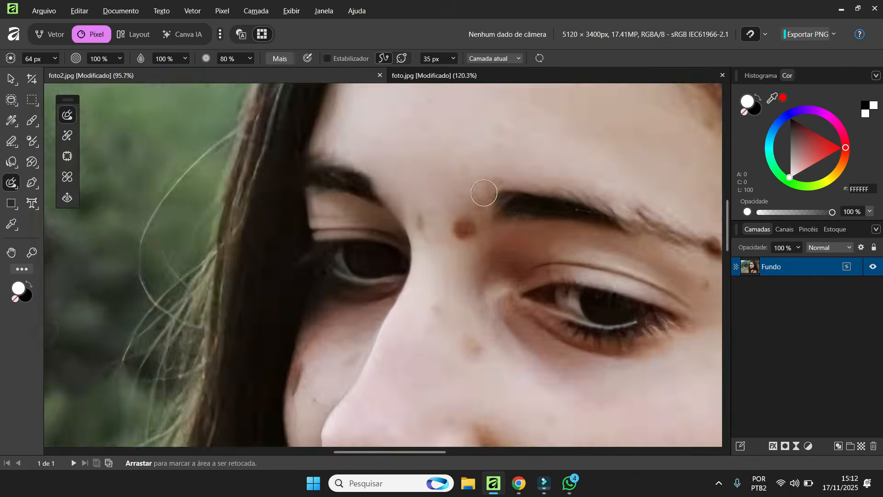
pyautogui.scroll(-4, 455, 236)
pyautogui.scroll(5, 546, 354)
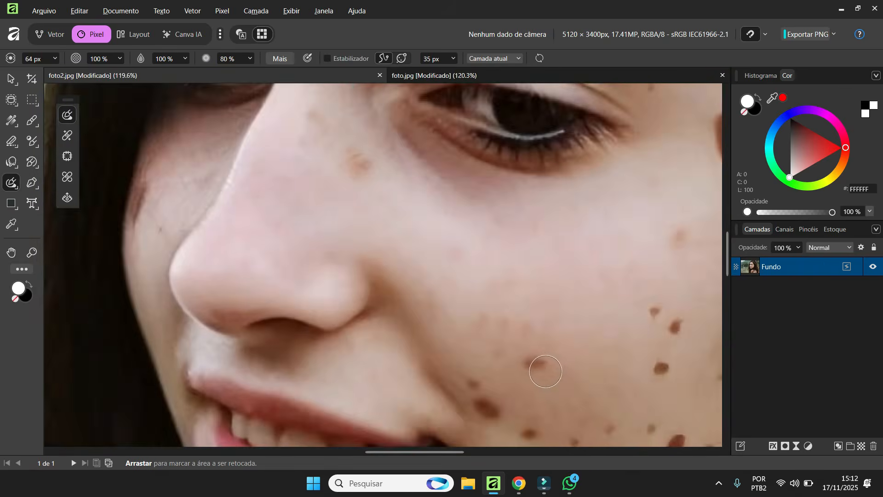
pyautogui.moveTo(550, 372); pyautogui.dragTo(528, 370)
pyautogui.hscroll(2, 528, 370)
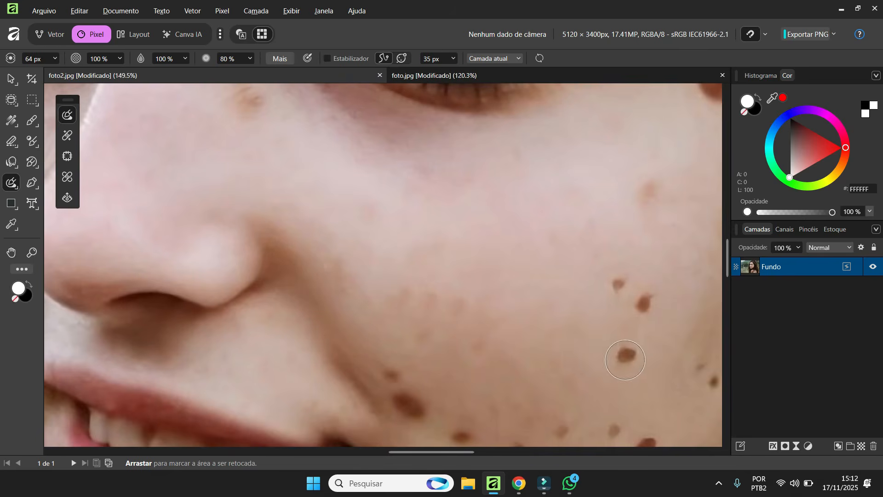
pyautogui.moveTo(619, 356); pyautogui.dragTo(626, 364)
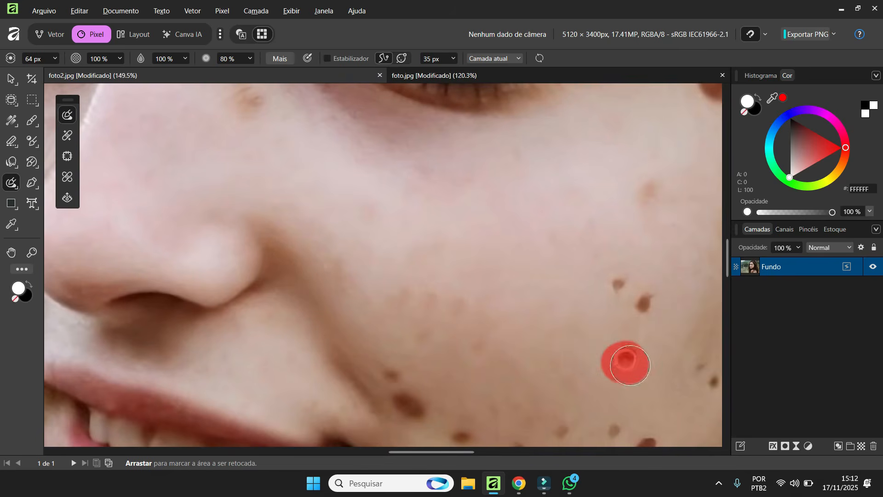
# Sample clean cheek skin with the Healing Brush at 59 px and paint over the small spots on the outer cheek.
pyautogui.click(68, 136)
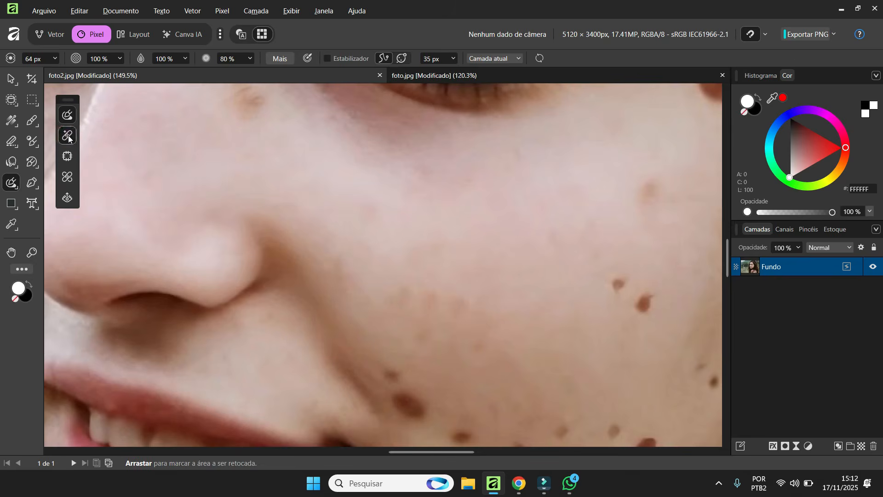
pyautogui.scroll(-3, 214, 162)
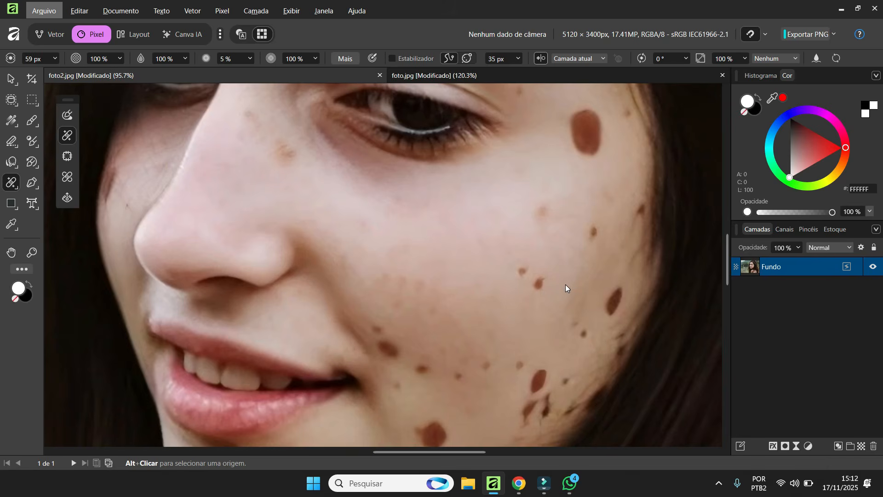
pyautogui.scroll(1, 536, 273)
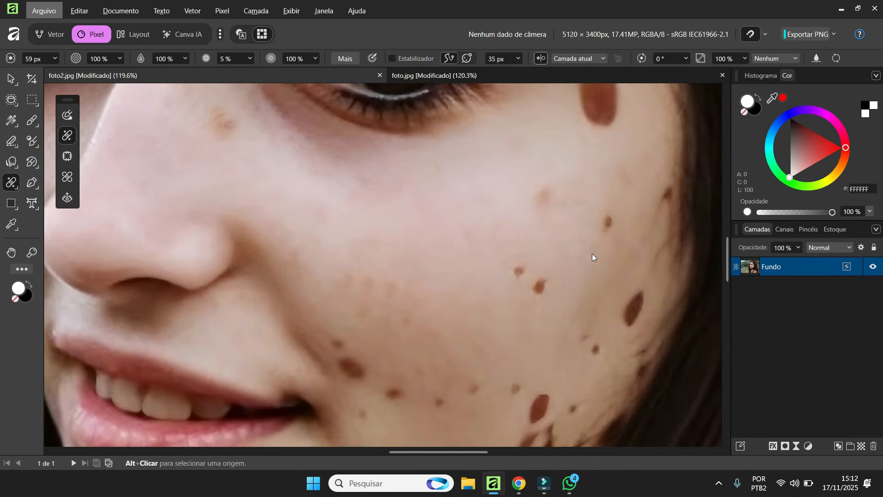
pyautogui.press('alt')
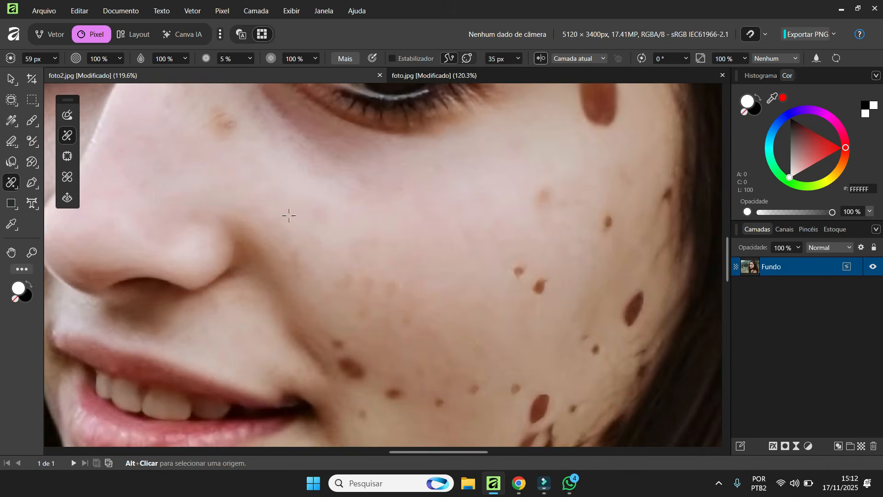
pyautogui.keyDown('alt'); pyautogui.click(450, 251); pyautogui.keyUp('alt')
pyautogui.scroll(1, 534, 276)
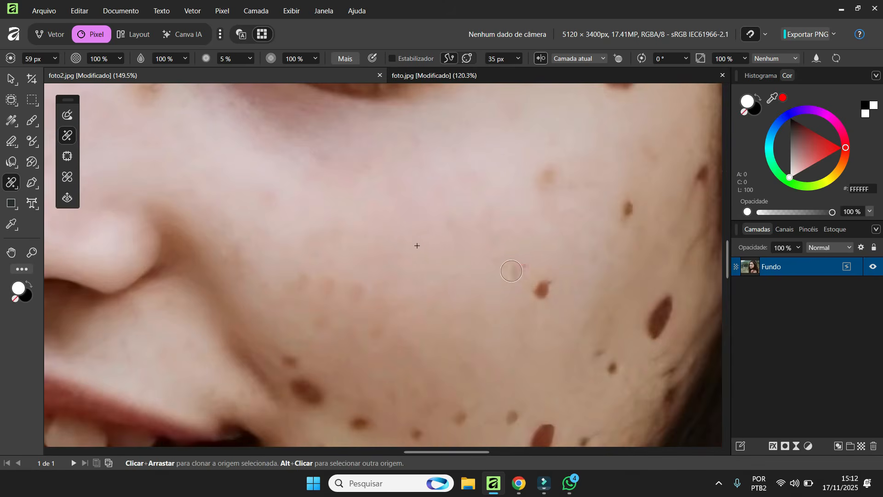
pyautogui.moveTo(512, 271)
pyautogui.mouseDown()
pyautogui.moveTo(520, 266)
pyautogui.moveTo(515, 278)
pyautogui.moveTo(550, 288)
pyautogui.mouseUp()
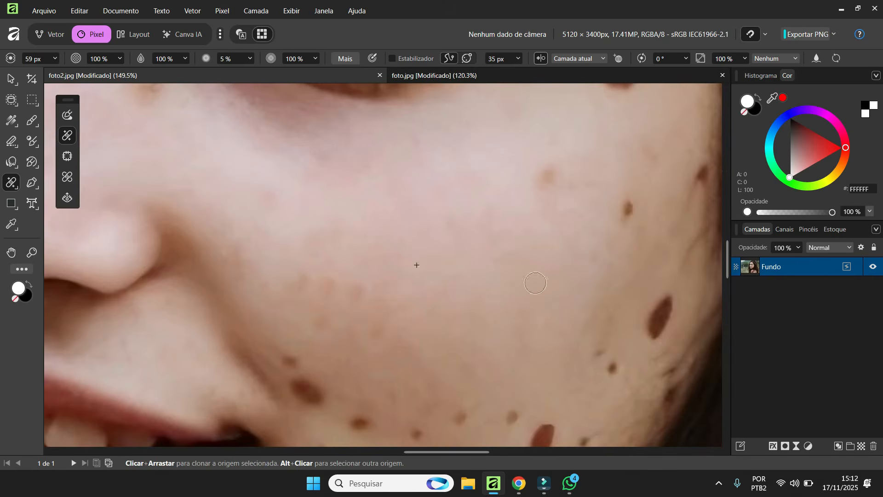
pyautogui.moveTo(546, 174)
pyautogui.mouseDown()
pyautogui.moveTo(545, 196)
pyautogui.moveTo(544, 176)
pyautogui.mouseUp()
pyautogui.scroll(-4, 634, 201)
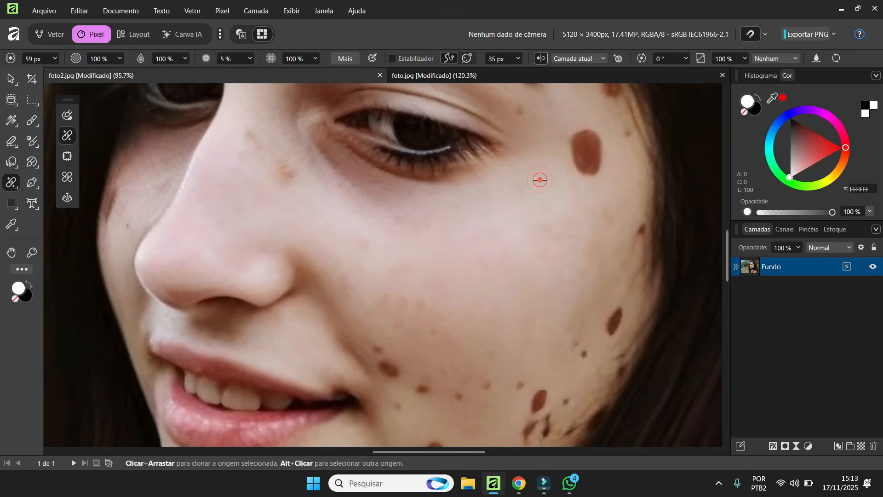
# Try to cover the large brown spot beside the eye with the Healing Brush enlarged to 140 px.
pyautogui.press(']')
pyautogui.press(']')
pyautogui.press(']')
pyautogui.press(']')
pyautogui.press(']')
pyautogui.press(']')
pyautogui.moveTo(579, 169)
pyautogui.mouseDown()
pyautogui.moveTo(589, 150)
pyautogui.moveTo(590, 162)
pyautogui.mouseUp()
pyautogui.scroll(-3, 598, 281)
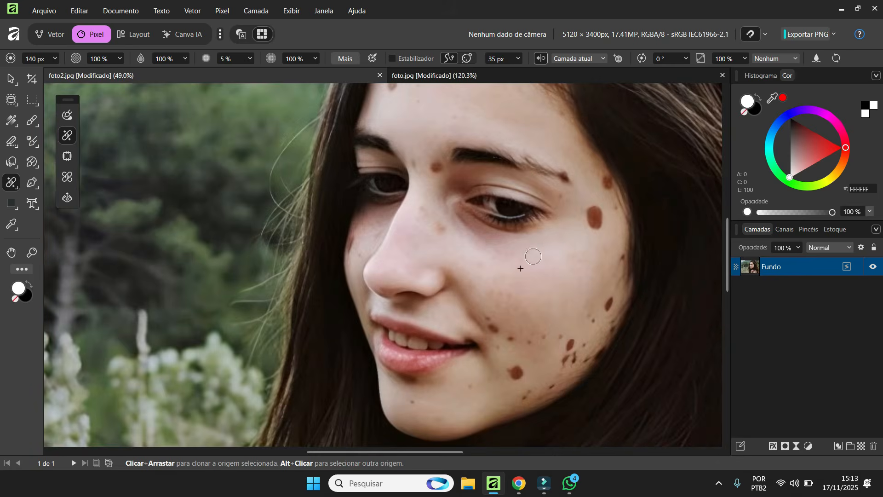
# Outline the large brown spot beside the eye with the Patch Tool and replace it with clean skin from below.
pyautogui.click(67, 157)
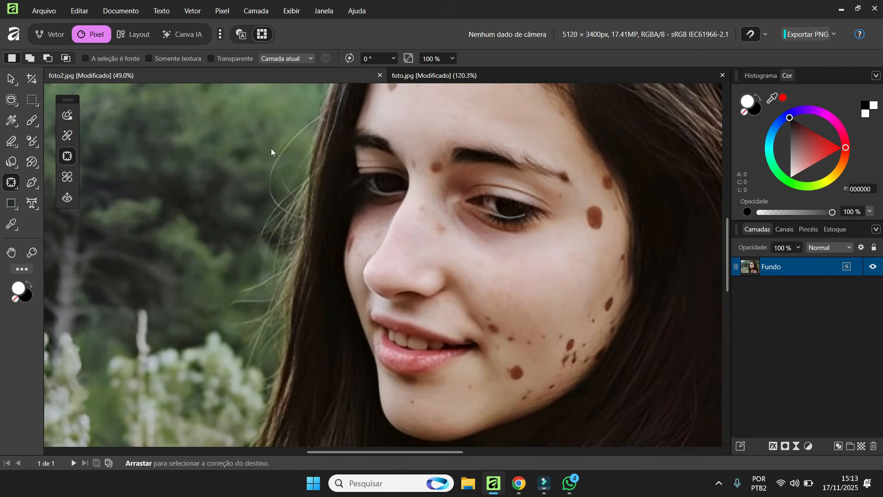
pyautogui.scroll(2, 520, 324)
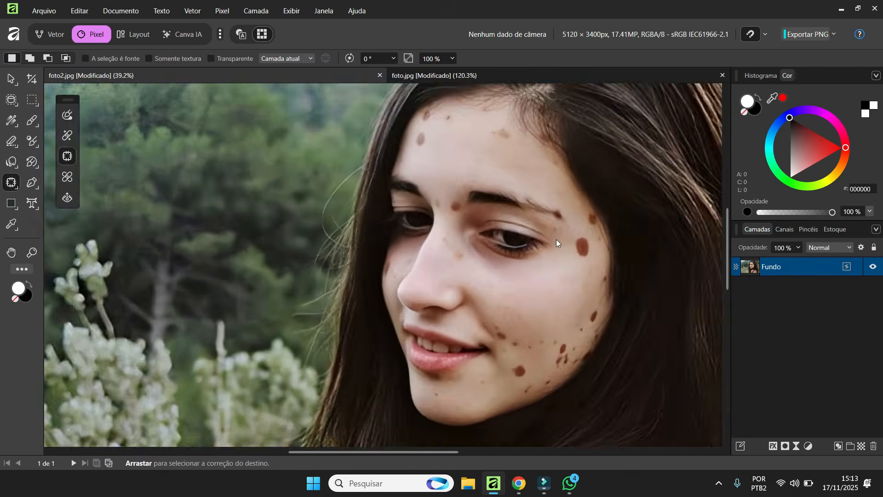
pyautogui.scroll(5, 628, 291)
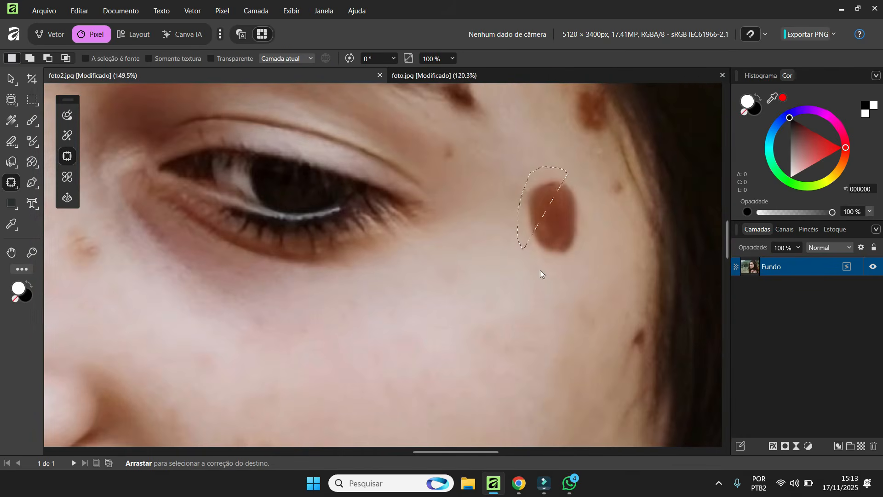
pyautogui.moveTo(578, 260)
pyautogui.mouseDown()
pyautogui.moveTo(584, 212)
pyautogui.moveTo(457, 292)
pyautogui.moveTo(553, 338)
pyautogui.mouseUp()
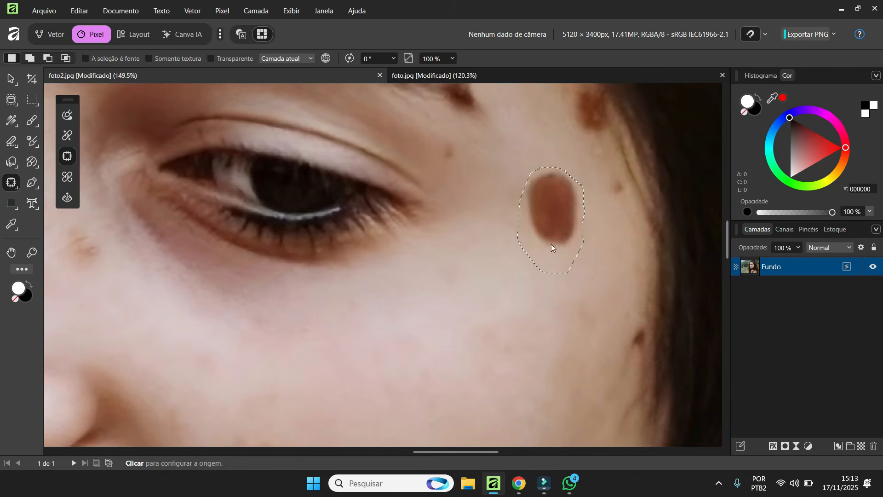
pyautogui.scroll(1, 543, 337)
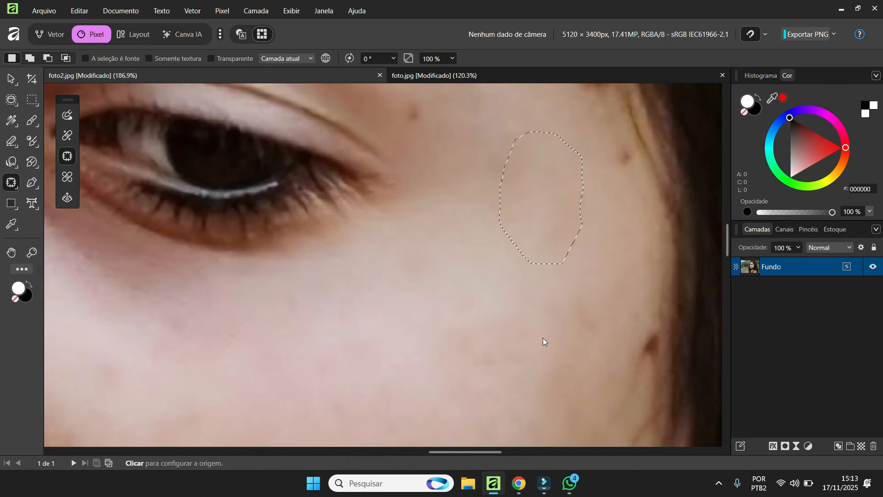
pyautogui.click(542, 338)
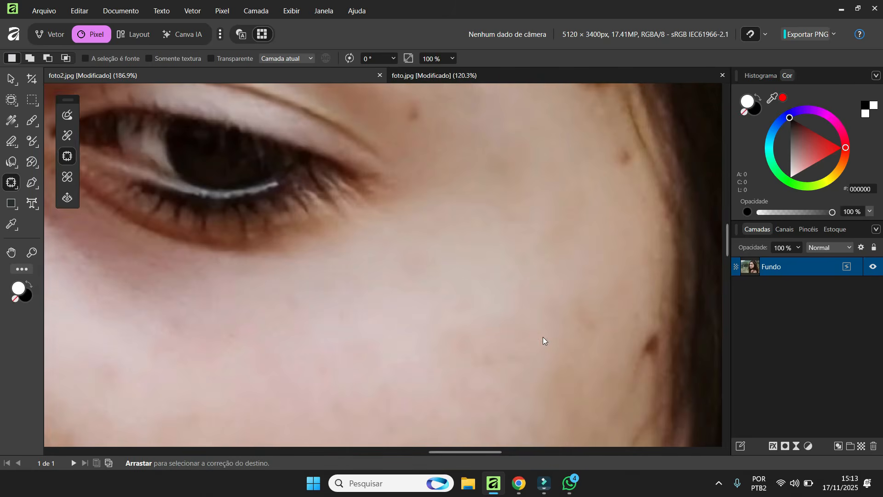
pyautogui.scroll(-7, 543, 337)
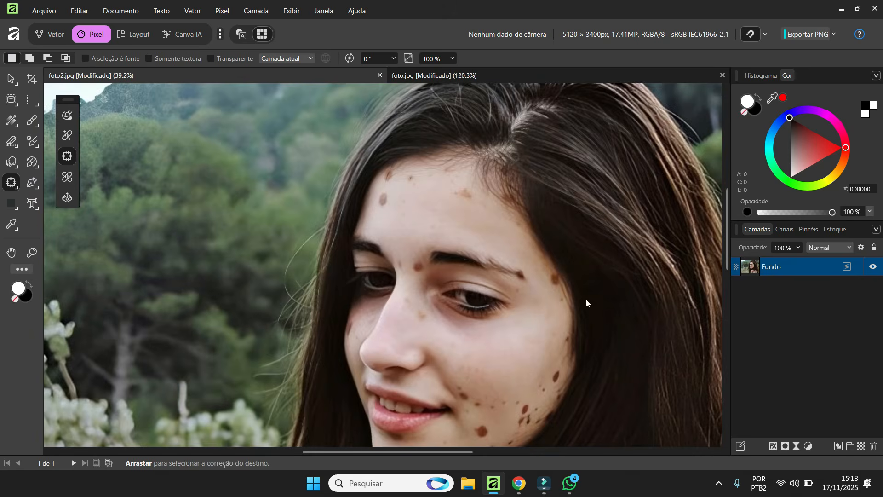
# Outline the background tree trunk with the Patch Tool and patch it using the neighbouring flower stem as the source.
pyautogui.scroll(-3, 567, 282)
pyautogui.scroll(2, 200, 306)
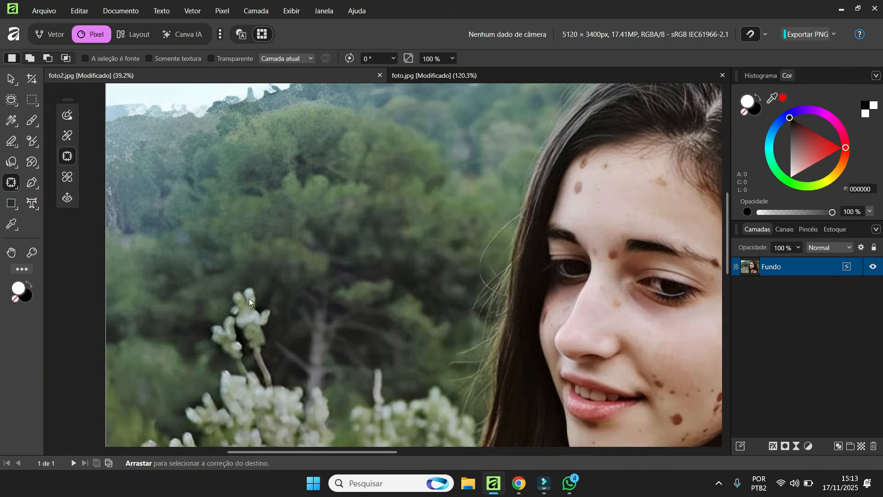
pyautogui.scroll(2, 276, 351)
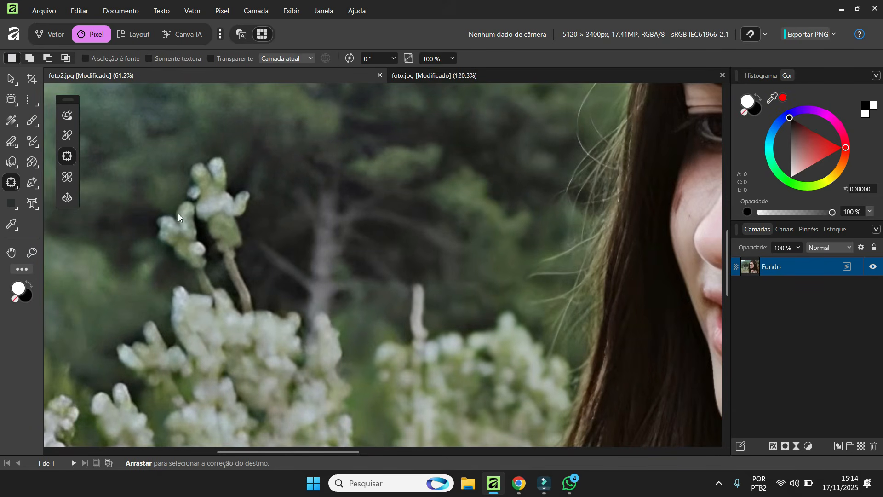
pyautogui.moveTo(270, 161)
pyautogui.mouseDown()
pyautogui.moveTo(266, 300)
pyautogui.moveTo(305, 332)
pyautogui.moveTo(341, 330)
pyautogui.moveTo(345, 312)
pyautogui.mouseUp()
pyautogui.moveTo(343, 274); pyautogui.dragTo(330, 172)
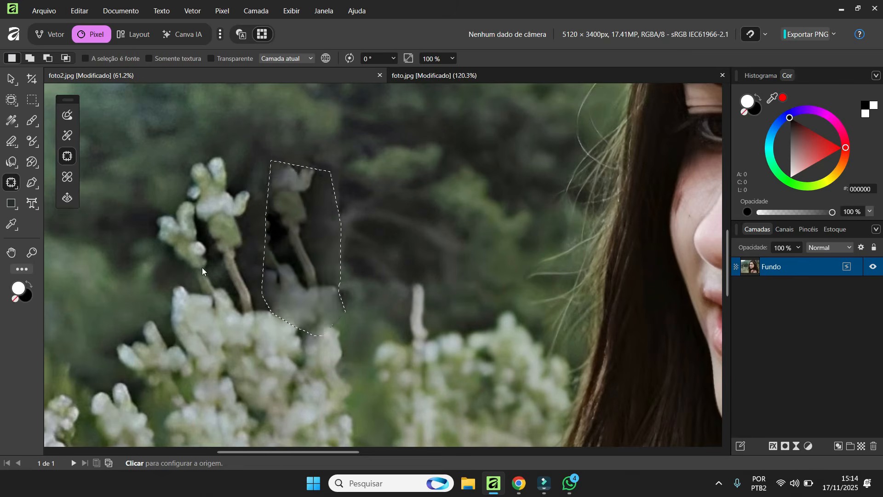
pyautogui.click(205, 247)
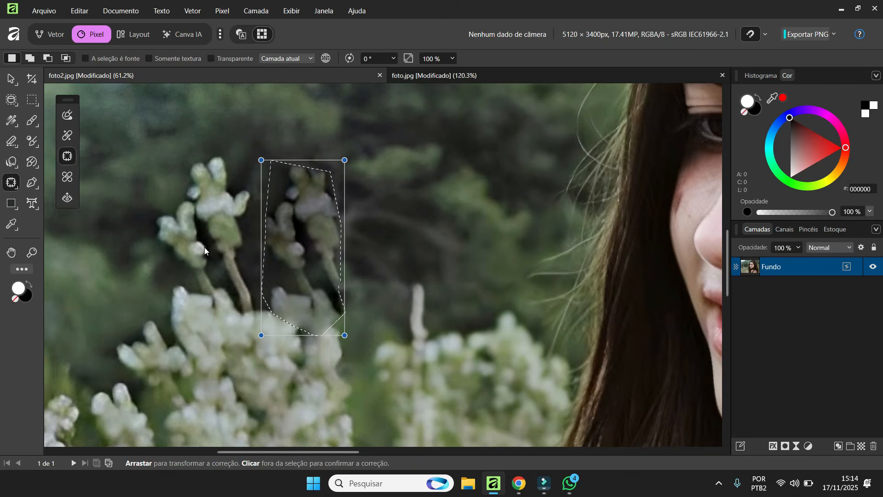
pyautogui.click(204, 247)
pyautogui.click(285, 272)
pyautogui.scroll(-2, 285, 272)
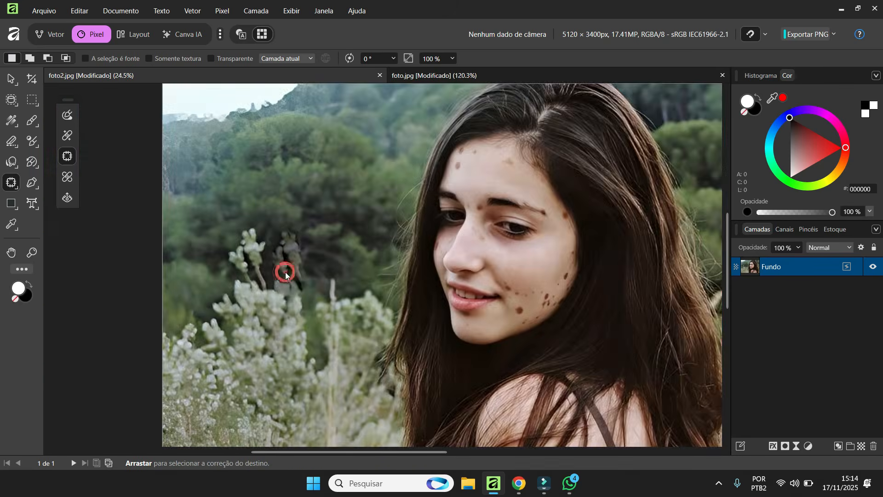
# Undo the flower stem patch and its selection over the tree trunk.
pyautogui.scroll(1, 296, 293)
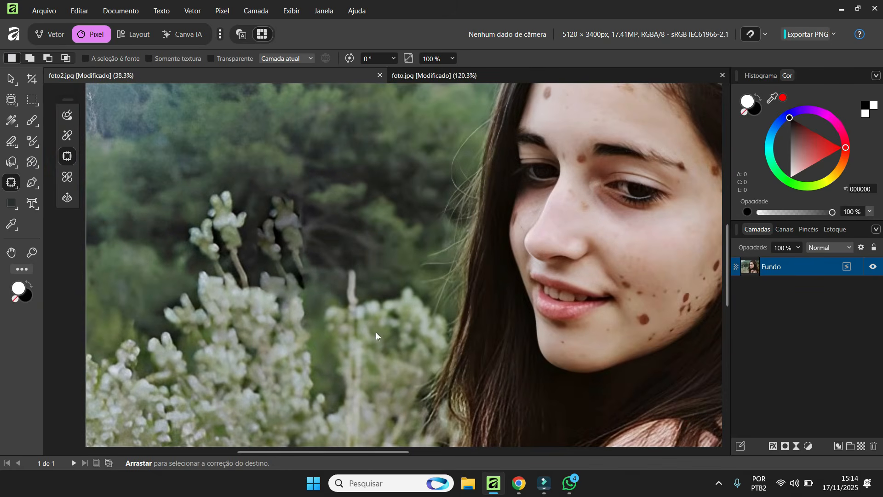
pyautogui.hotkey('ctrl', 'z')
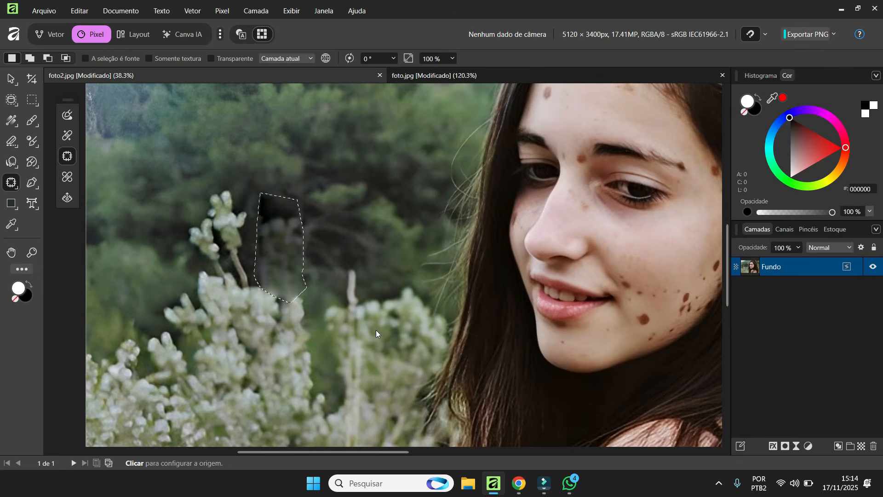
pyautogui.hotkey('ctrl', 'z')
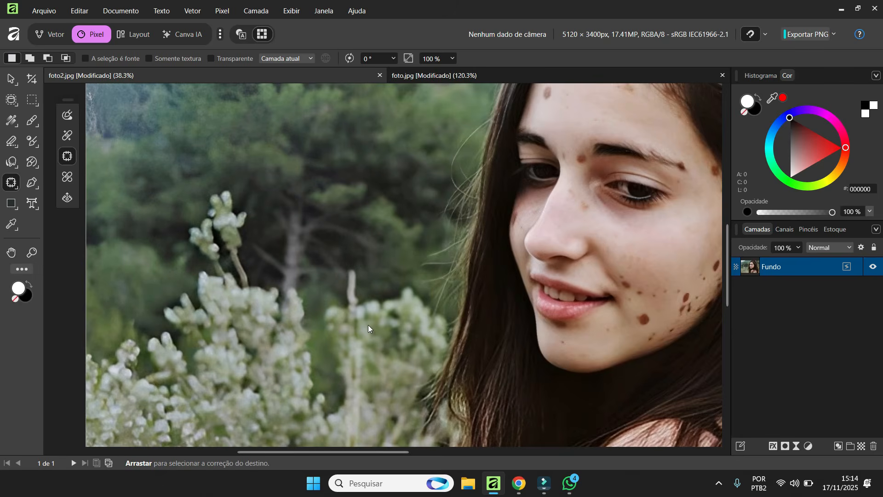
# Remove three small spots on the lower cheek and the faint marks beside the nose with the Blemish Removal Tool at 50 px.
pyautogui.click(67, 178)
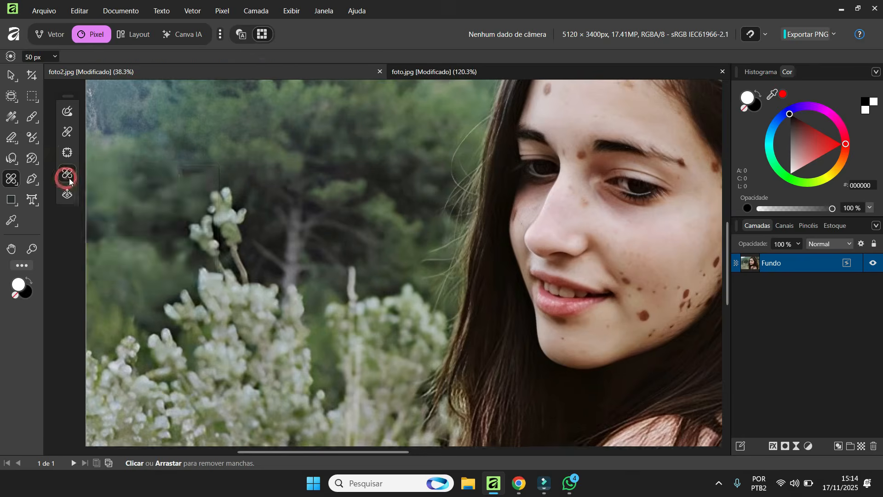
pyautogui.scroll(2, 101, 123)
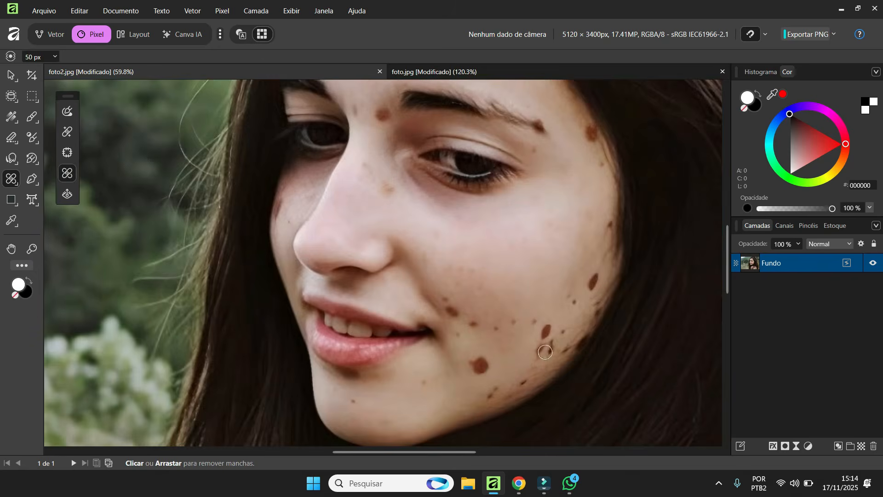
pyautogui.scroll(4, 545, 352)
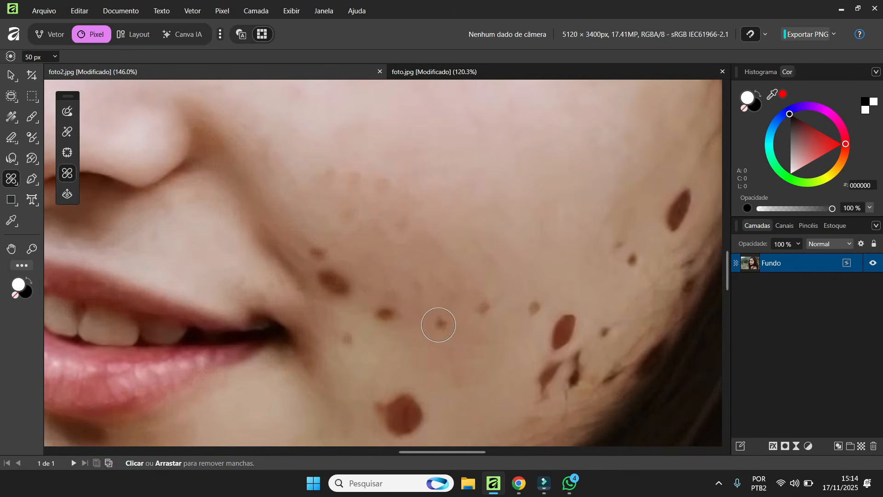
pyautogui.click(438, 325)
pyautogui.click(486, 304)
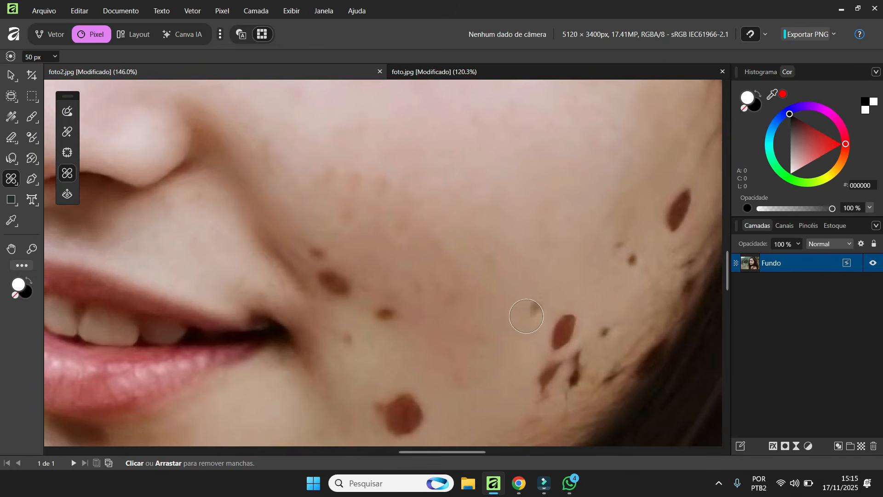
pyautogui.click(532, 308)
pyautogui.click(378, 186)
pyautogui.click(352, 172)
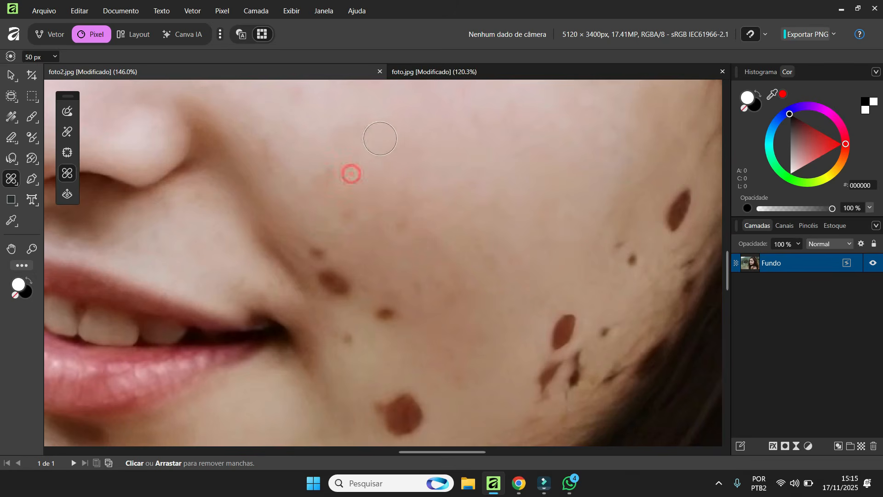
# Remove one more faint mark on the cheek beside the nose with the Blemish Removal Tool.
pyautogui.click(329, 178)
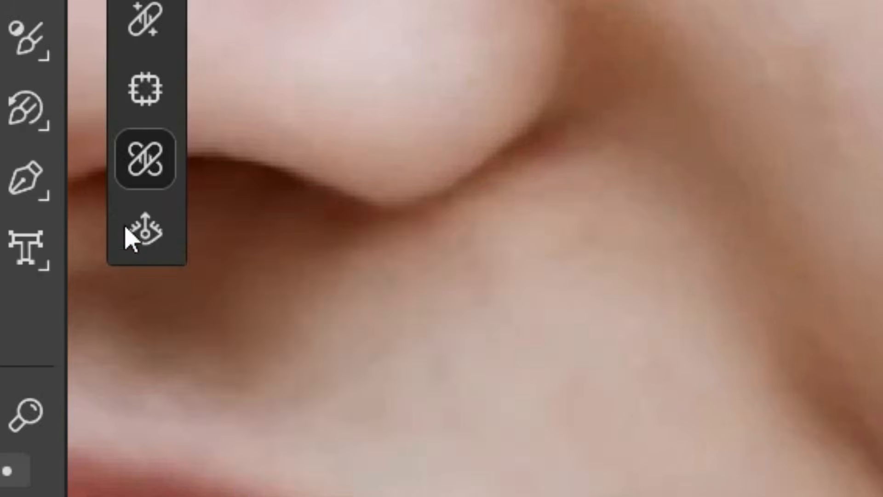
# Correct the red pupils in both of the boy's eyes on the inset photo with the Red Eye Removal Tool.
pyautogui.click(153, 234)
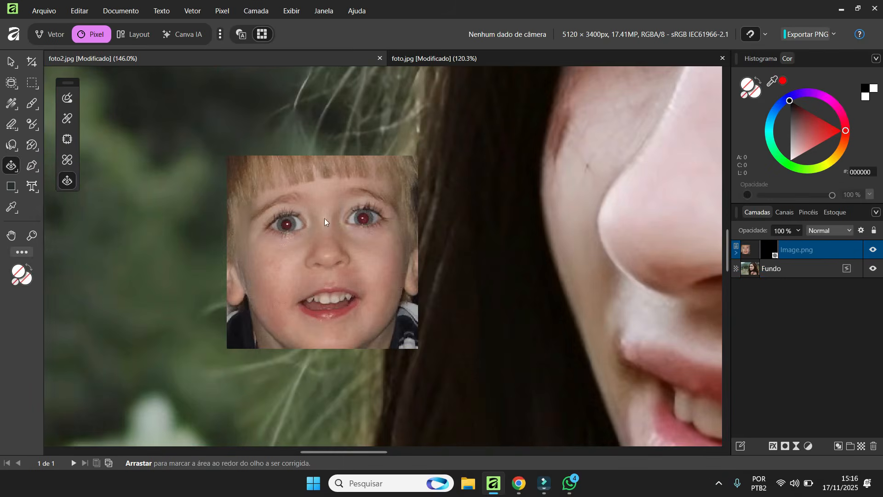
pyautogui.scroll(-3, 379, 271)
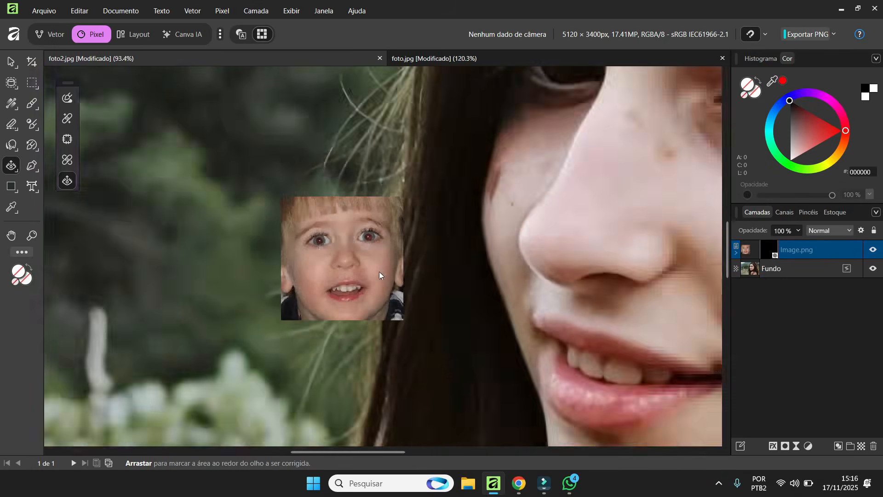
pyautogui.scroll(4, 345, 239)
pyautogui.moveTo(293, 267); pyautogui.dragTo(333, 302)
pyautogui.moveTo(286, 258); pyautogui.dragTo(331, 301)
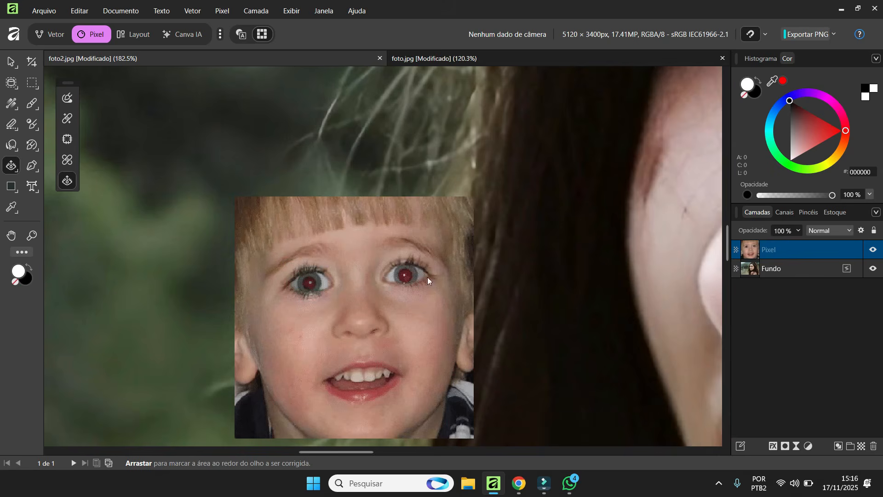
pyautogui.scroll(-3, 404, 297)
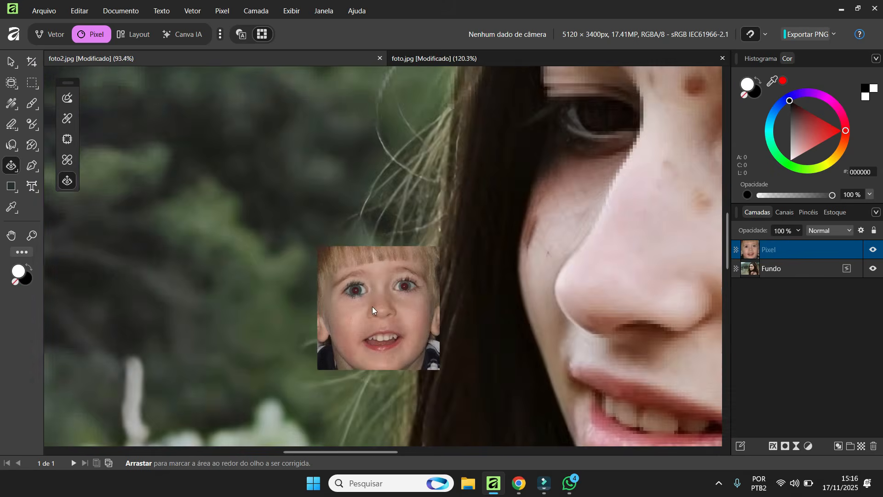
pyautogui.scroll(3, 402, 290)
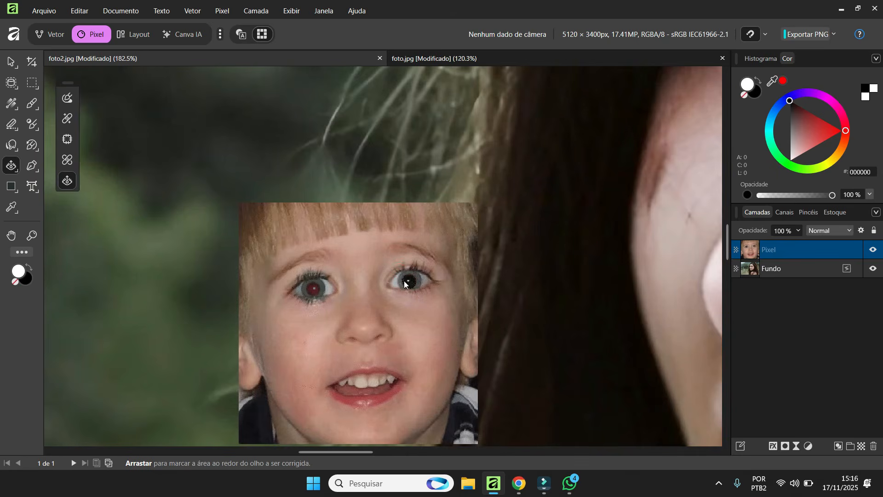
pyautogui.moveTo(297, 270); pyautogui.dragTo(322, 302)
pyautogui.scroll(-2, 325, 299)
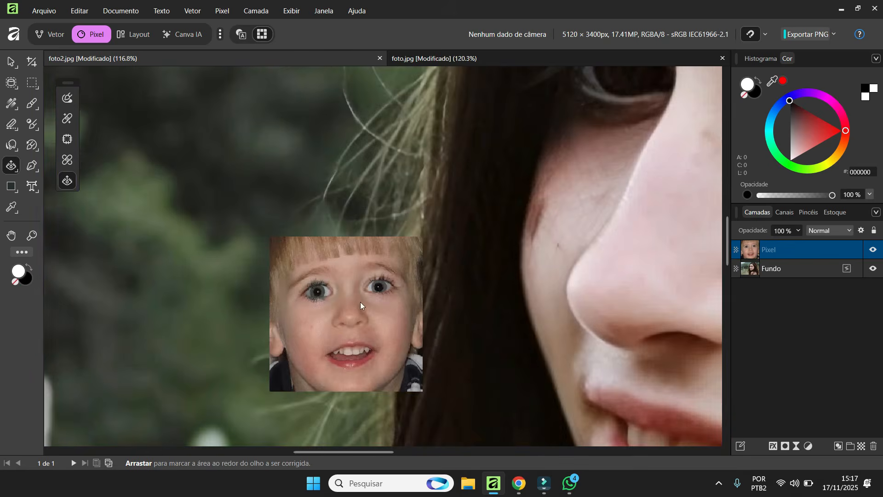
pyautogui.scroll(-1, 361, 304)
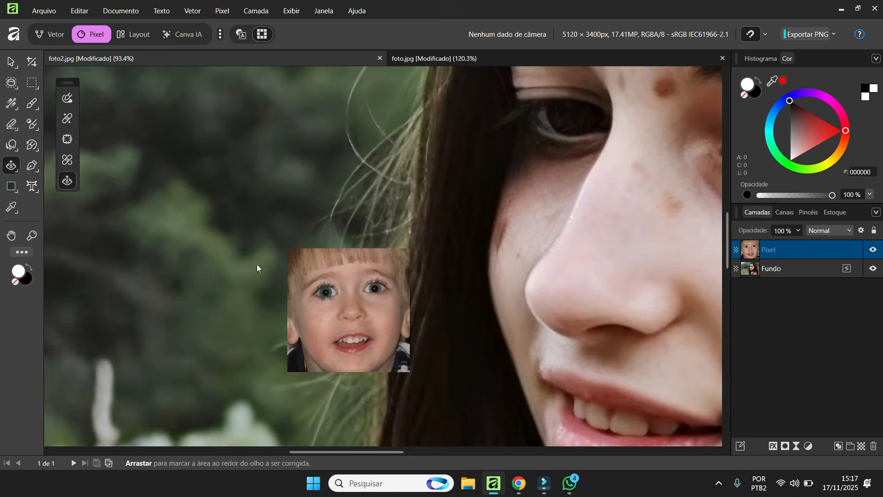
pyautogui.moveTo(257, 264); pyautogui.dragTo(348, 317)
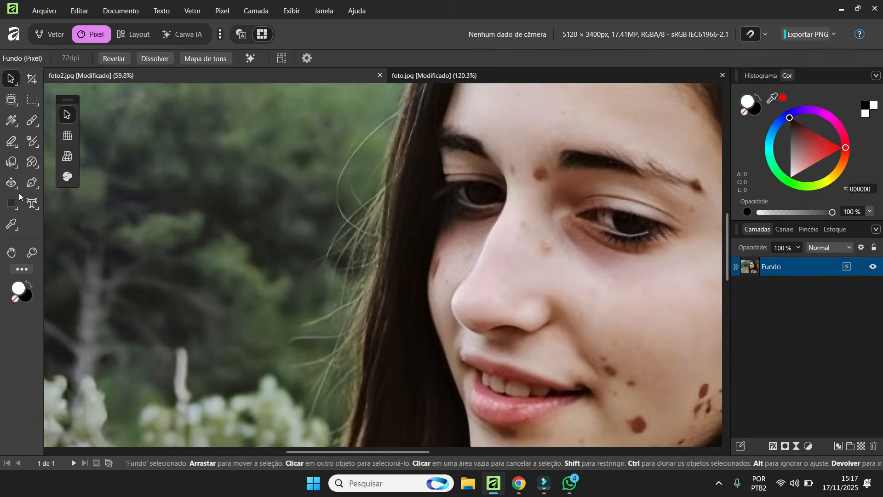
# Start a Pen Tool curve where the outer jeans edge meets the photo's lower border, with rubber-band mode (Modo elástico) enabled.
pyautogui.click(32, 183)
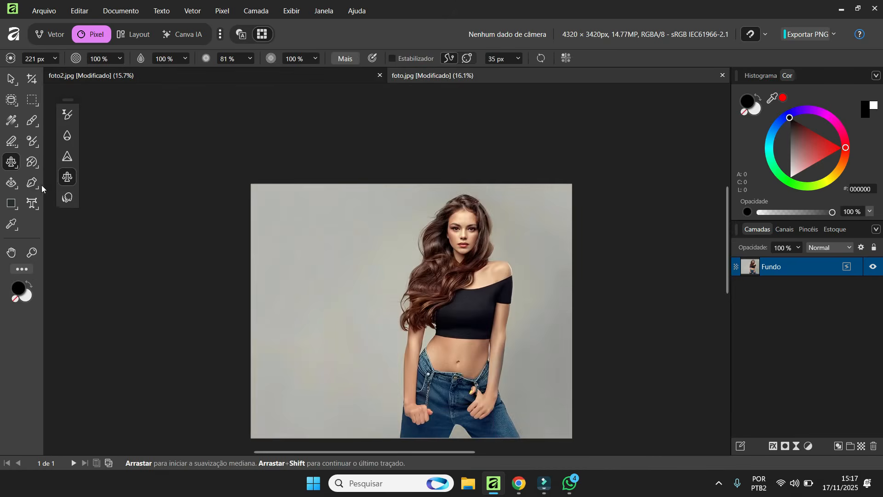
pyautogui.click(32, 184)
pyautogui.scroll(-1, 430, 391)
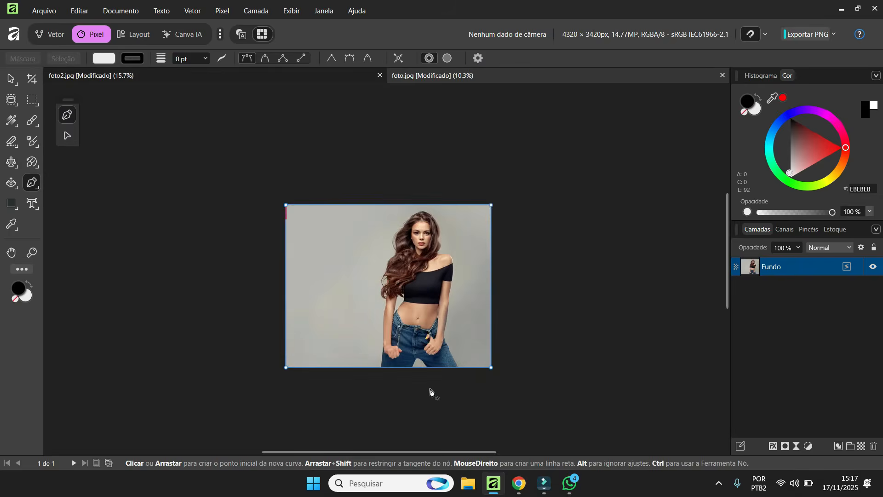
pyautogui.scroll(3, 384, 358)
pyautogui.scroll(5, 384, 357)
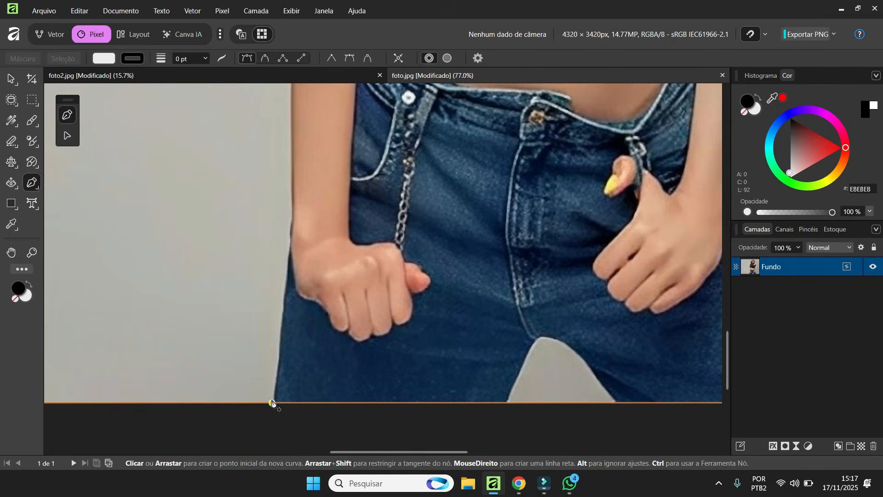
pyautogui.click(274, 403)
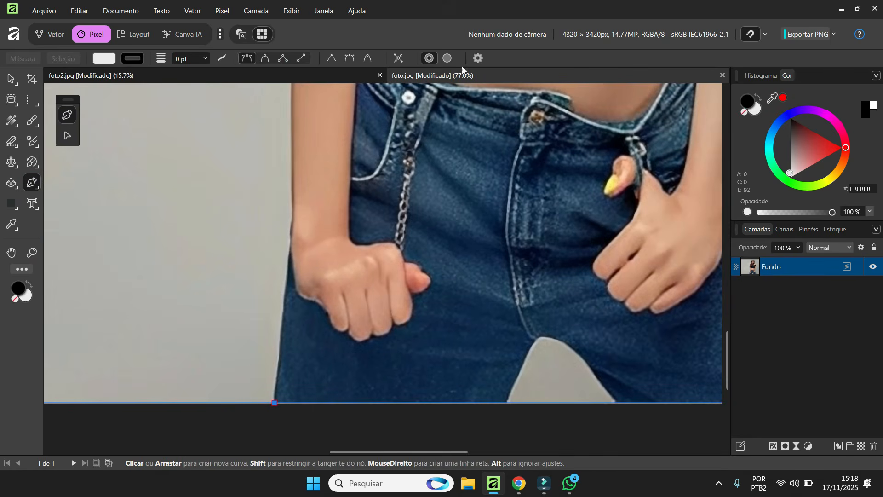
pyautogui.click(479, 59)
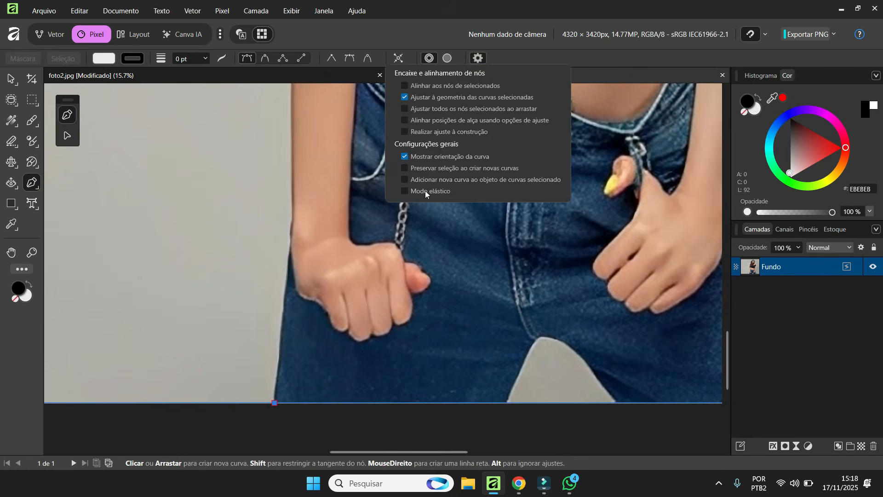
pyautogui.click(405, 189)
pyautogui.click(273, 403)
pyautogui.click(273, 405)
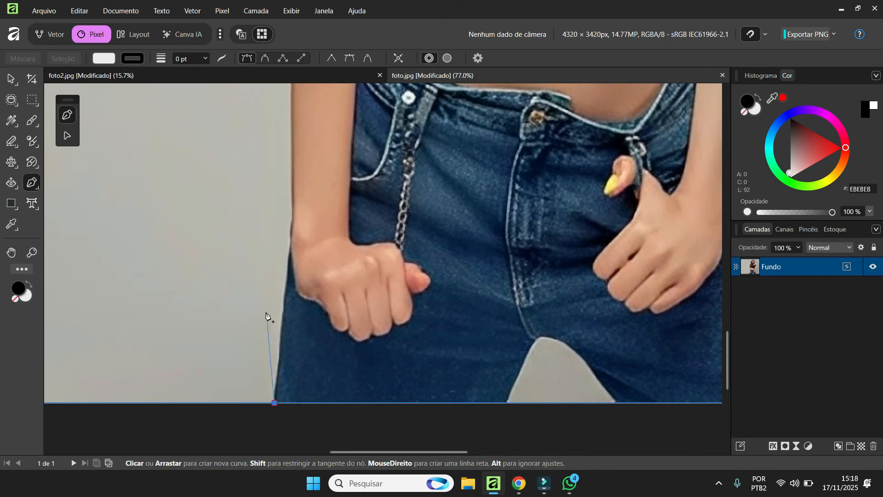
# Trace the curve up the outer jeans edge to the wrist and along the outer forearm to the elbow.
pyautogui.click(293, 220)
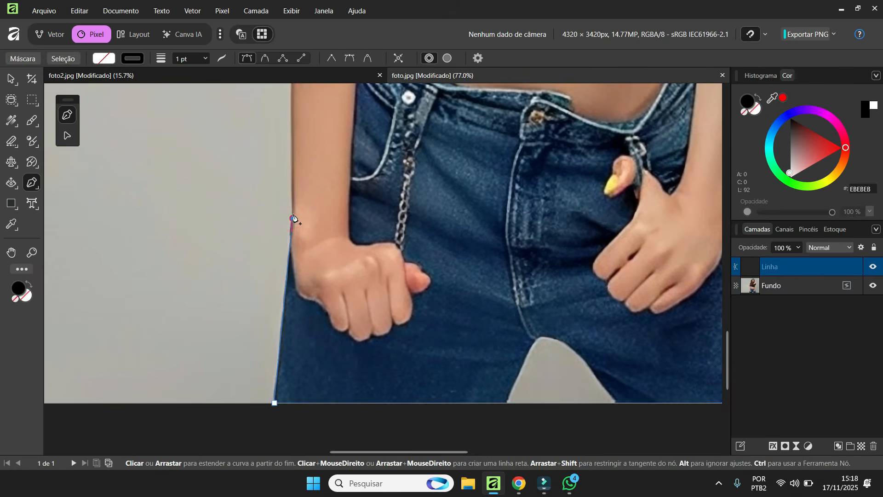
pyautogui.scroll(-3, 326, 357)
pyautogui.scroll(3, 293, 274)
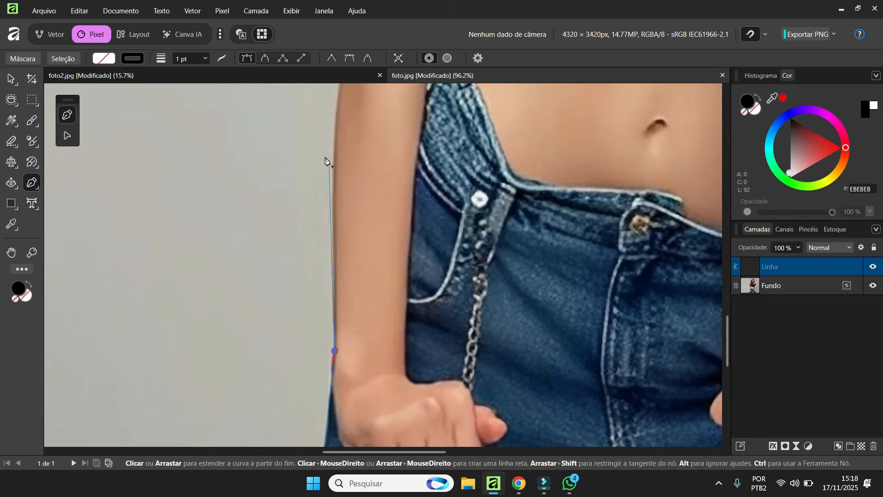
pyautogui.click(333, 186)
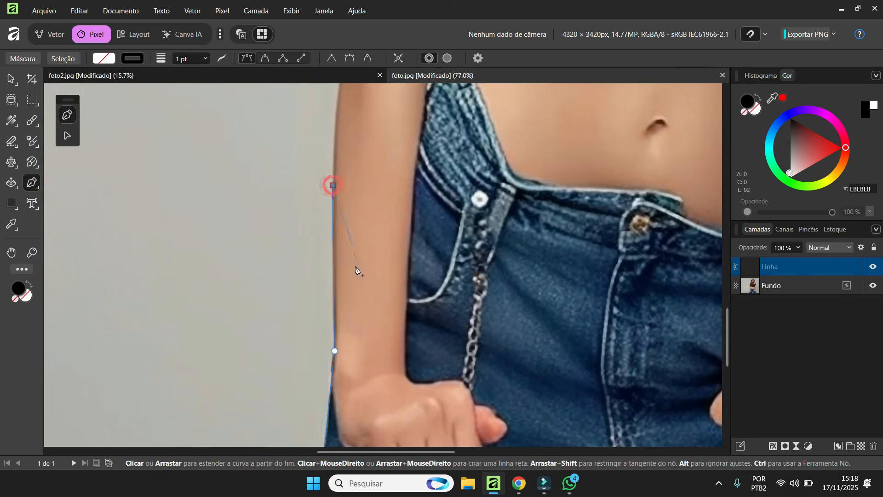
pyautogui.scroll(2, 324, 122)
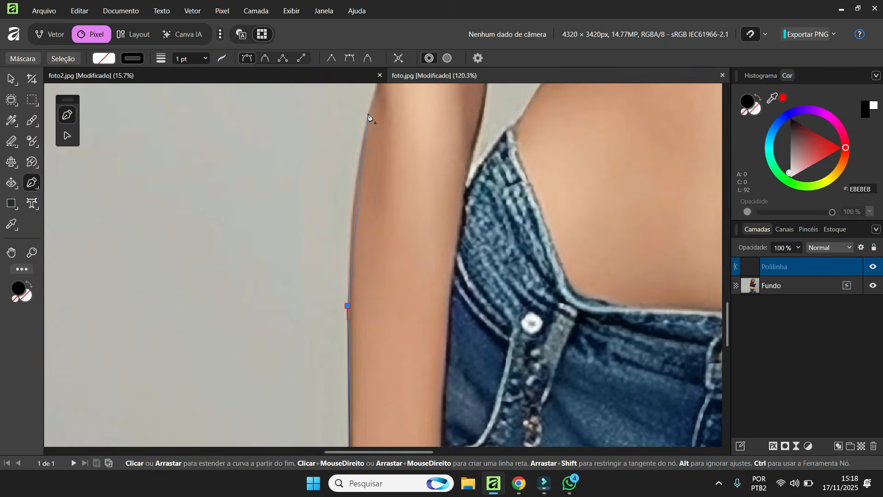
pyautogui.click(372, 102)
# Continue the curve around the elbow with a smooth node and up the outer arm to just below the hair.
pyautogui.scroll(5, 387, 120)
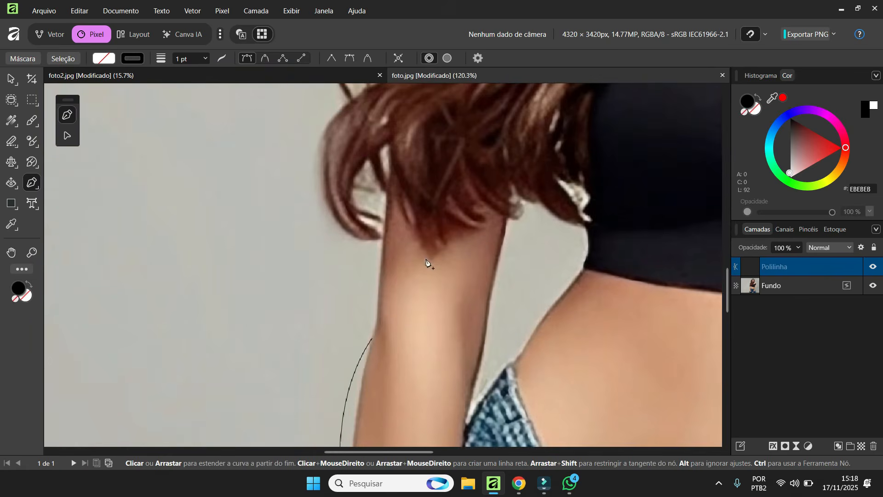
pyautogui.scroll(1, 395, 276)
pyautogui.moveTo(398, 268); pyautogui.dragTo(429, 162)
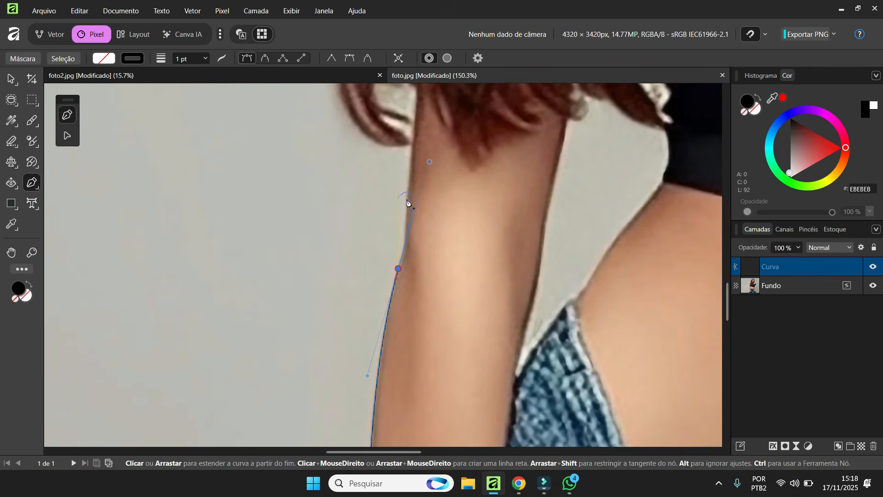
pyautogui.click(398, 271)
pyautogui.click(406, 245)
pyautogui.press('Escape')
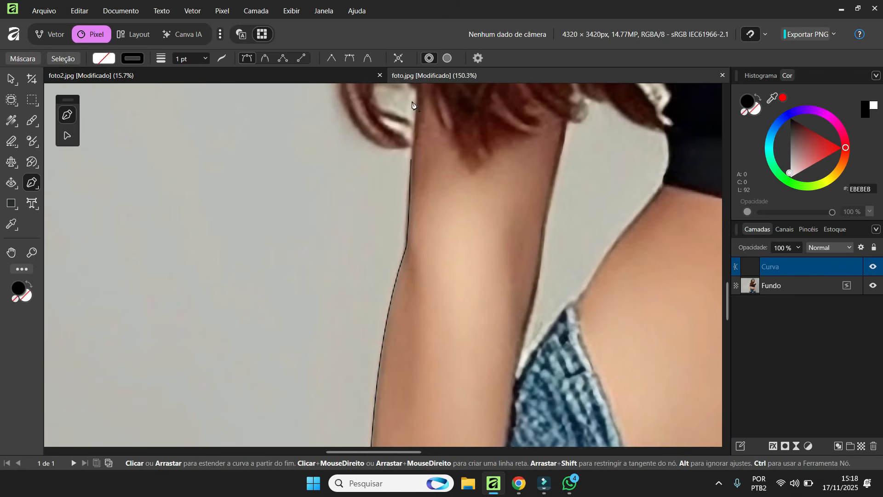
pyautogui.scroll(1, 413, 104)
pyautogui.click(420, 113)
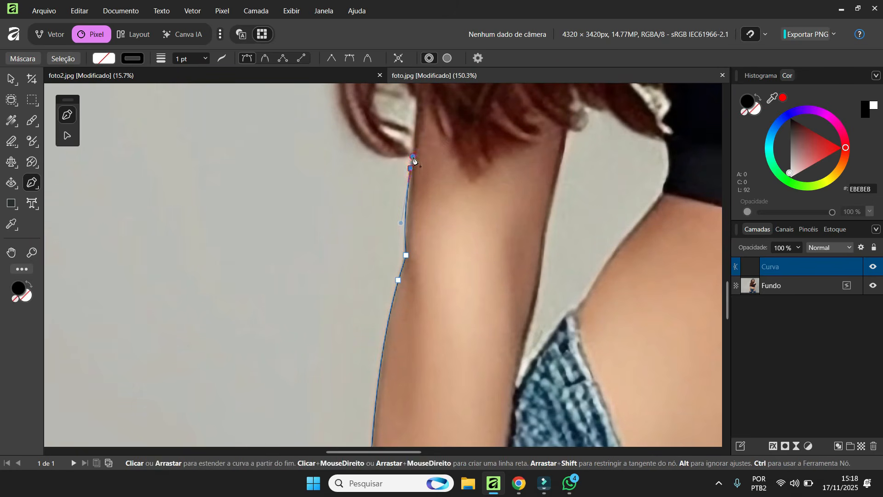
# Trace the curve around the hanging lock of hair beside the arm, using a curved segment along its outer edge.
pyautogui.click(413, 156)
pyautogui.click(403, 156)
pyautogui.click(387, 159)
pyautogui.click(370, 146)
pyautogui.scroll(-3, 446, 266)
pyautogui.scroll(2, 353, 104)
pyautogui.scroll(1, 353, 104)
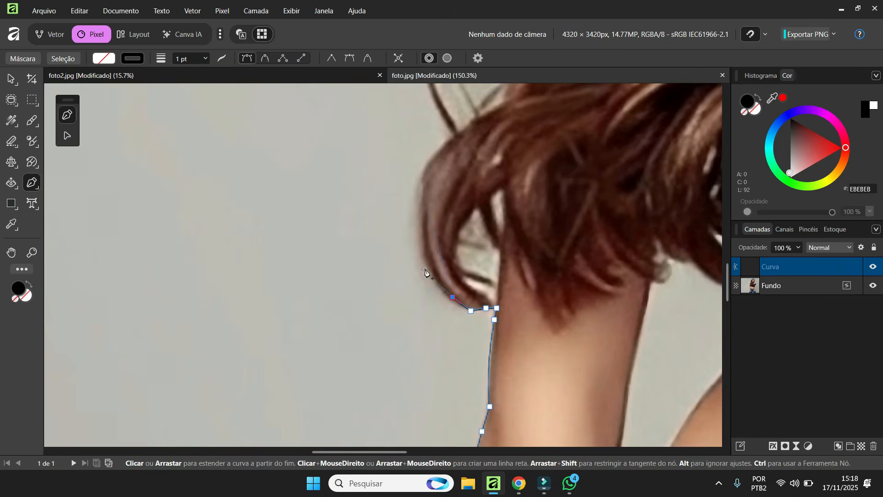
pyautogui.moveTo(422, 169); pyautogui.dragTo(451, 148)
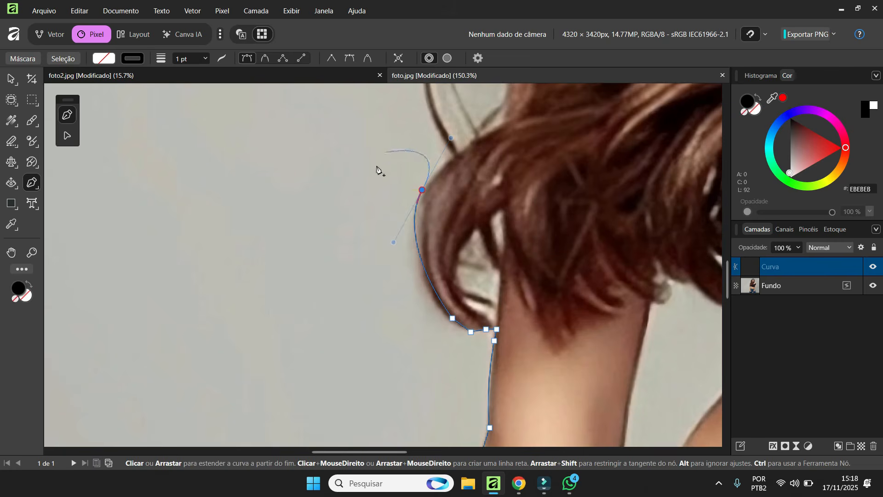
pyautogui.click(422, 189)
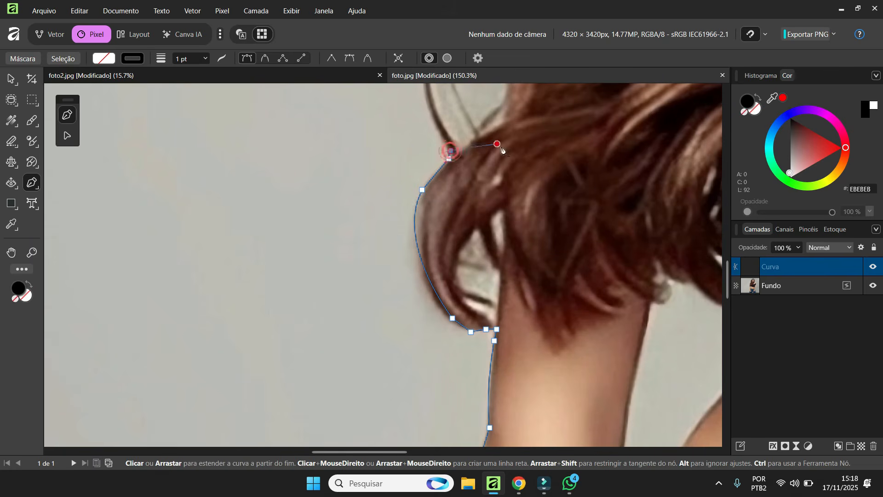
# Run the curve out across the grey background with two loose points and close it at its starting node.
pyautogui.scroll(-6, 497, 142)
pyautogui.click(326, 168)
pyautogui.scroll(-2, 416, 278)
pyautogui.click(381, 401)
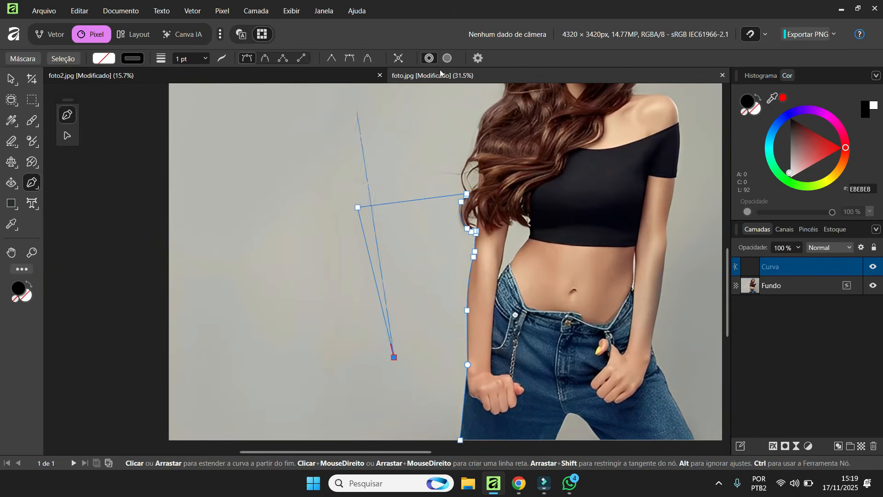
pyautogui.click(447, 441)
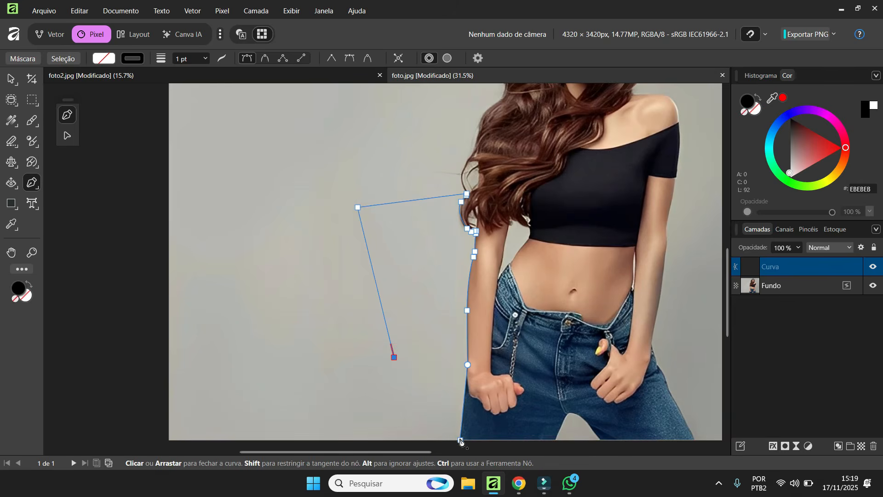
pyautogui.click(461, 440)
# Convert the closed curve into a selection and undo the conversion.
pyautogui.scroll(-3, 447, 272)
pyautogui.scroll(3, 447, 272)
pyautogui.scroll(-1, 446, 272)
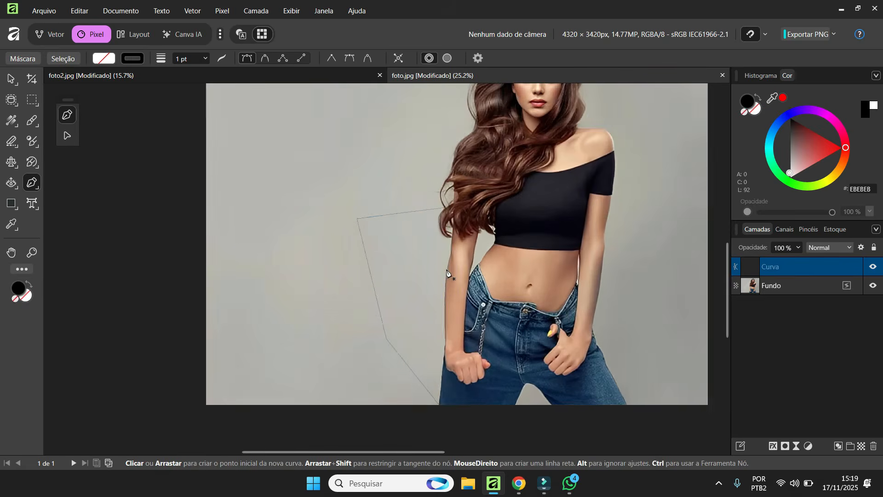
pyautogui.scroll(1, 448, 276)
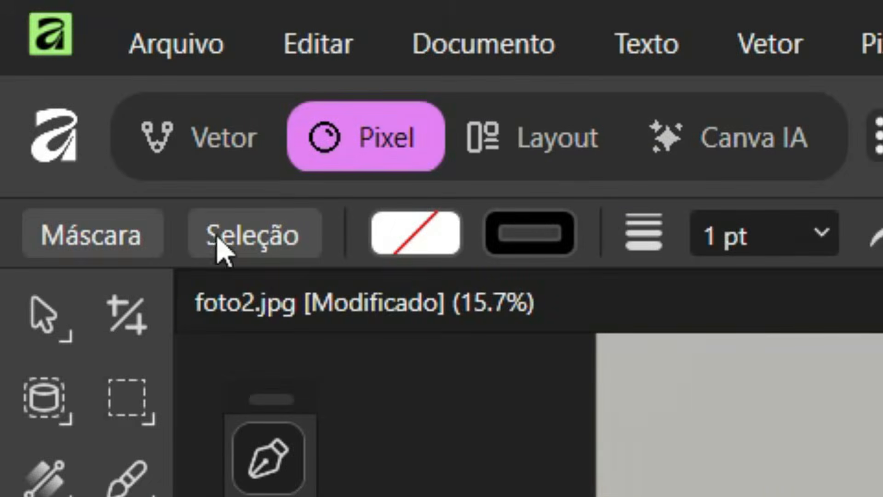
pyautogui.click(219, 241)
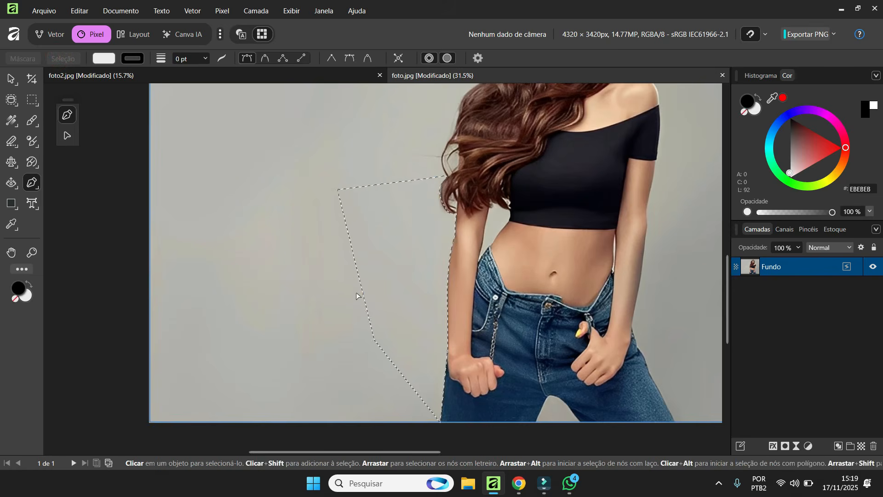
pyautogui.hotkey('ctrl', 'z')
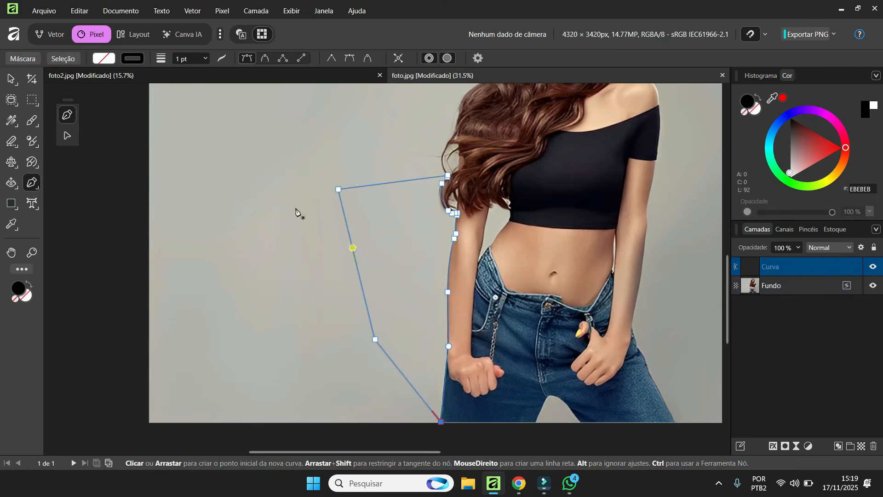
# Apply the closed curve as a mask on the photo, and undo both the mask and the curve's closing segment.
pyautogui.click(22, 59)
pyautogui.scroll(-1, 329, 204)
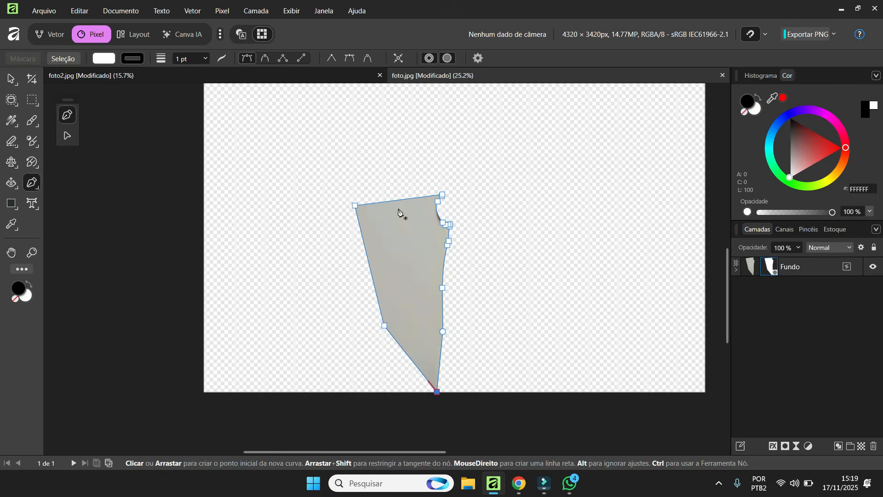
pyautogui.hotkey('ctrl', 'z')
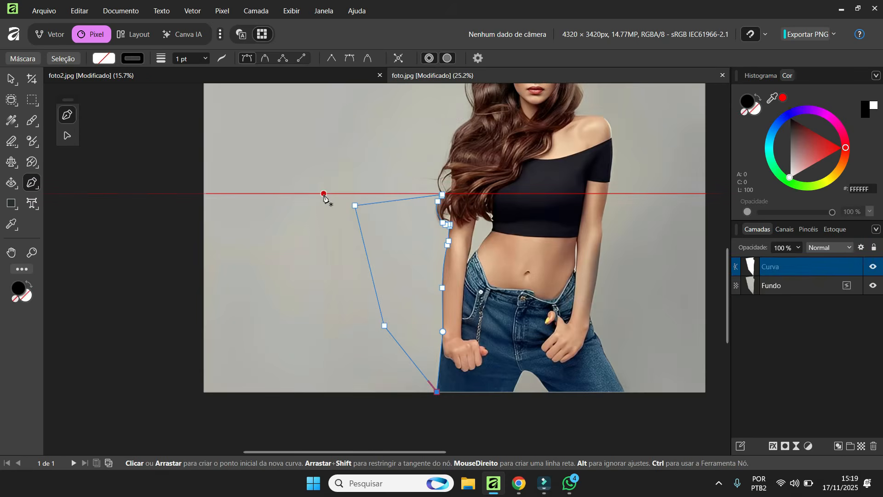
pyautogui.hotkey('ctrl', 'z')
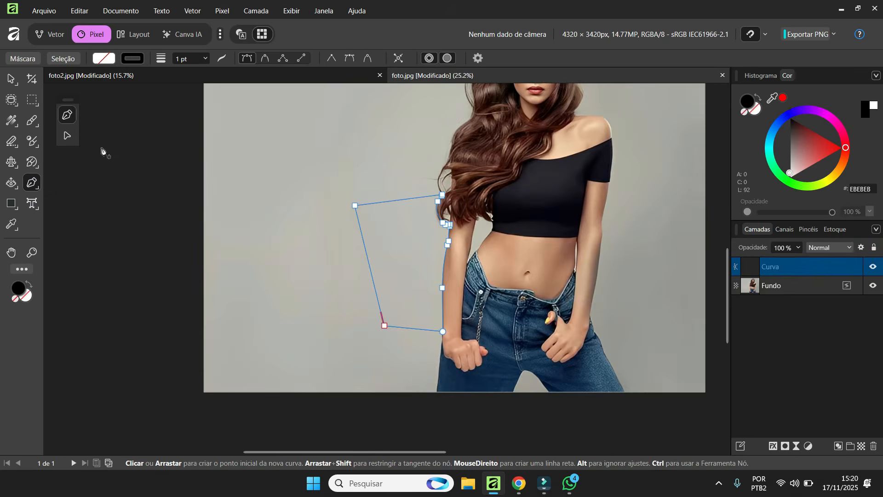
# Move the curve's lower background node with the Node tool and adjust the nodes along the outer edge of the arm.
pyautogui.click(67, 136)
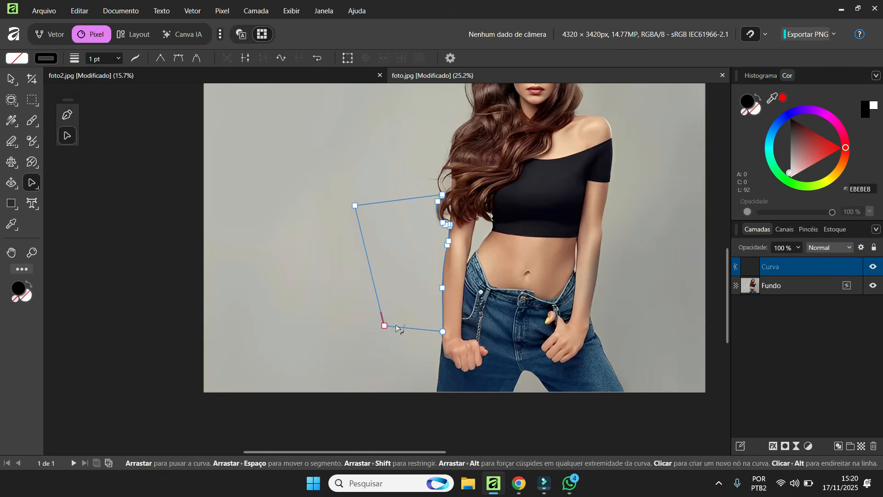
pyautogui.scroll(3, 385, 326)
pyautogui.moveTo(371, 329)
pyautogui.mouseDown()
pyautogui.moveTo(379, 292)
pyautogui.moveTo(368, 340)
pyautogui.mouseUp()
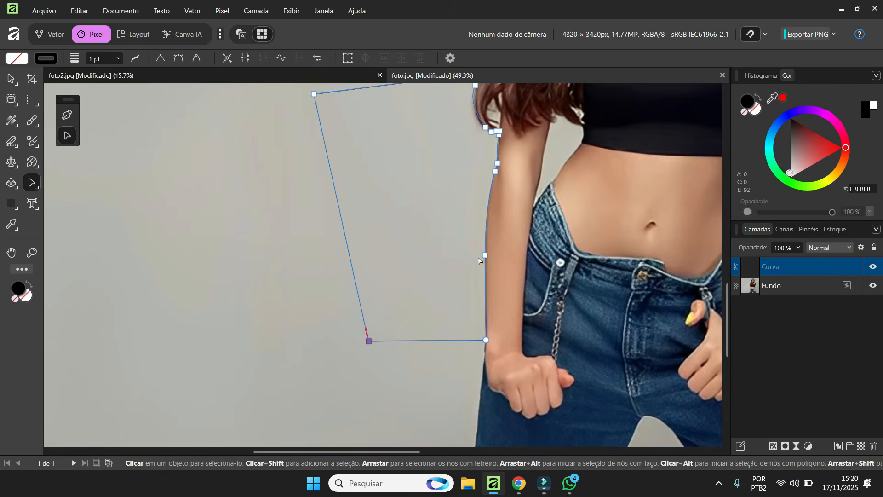
pyautogui.click(485, 256)
pyautogui.moveTo(484, 206)
pyautogui.mouseDown()
pyautogui.moveTo(465, 201)
pyautogui.moveTo(493, 243)
pyautogui.moveTo(465, 197)
pyautogui.moveTo(481, 198)
pyautogui.moveTo(485, 210)
pyautogui.mouseUp()
pyautogui.click(486, 340)
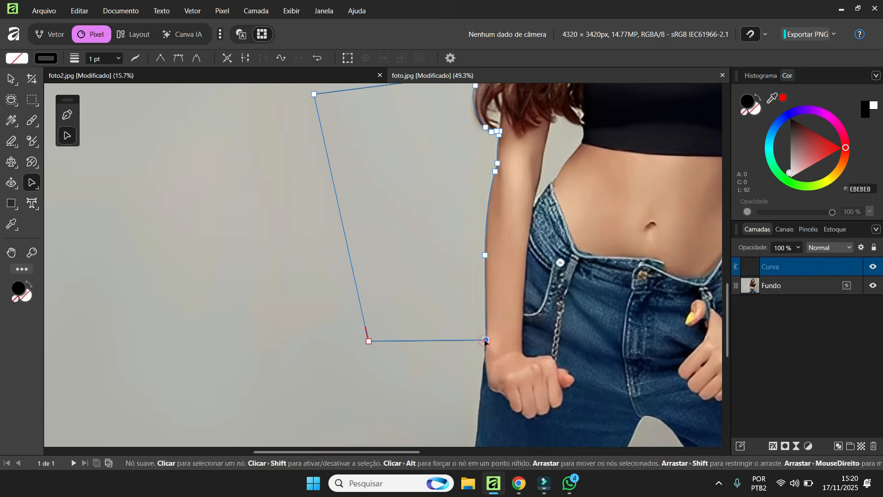
# Move the curve's upper background node inward, remove the whole curve from the photo and return to the Pen tool.
pyautogui.scroll(-2, 505, 304)
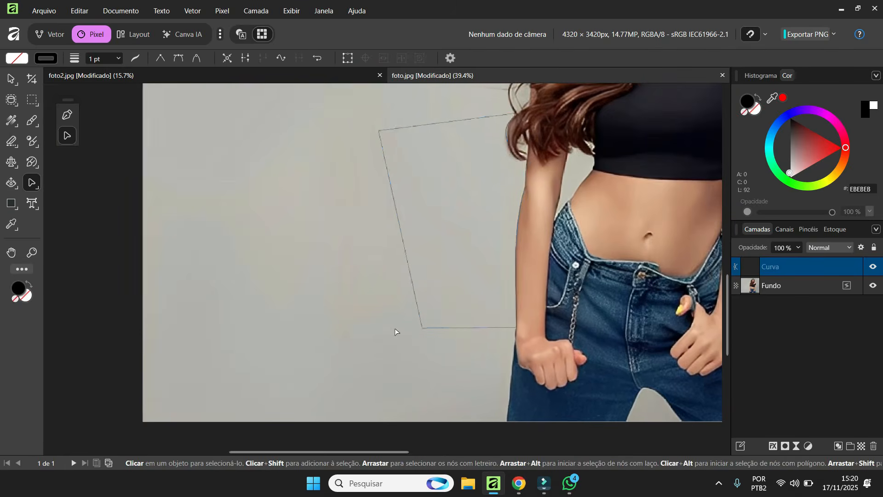
pyautogui.moveTo(378, 131); pyautogui.dragTo(435, 184)
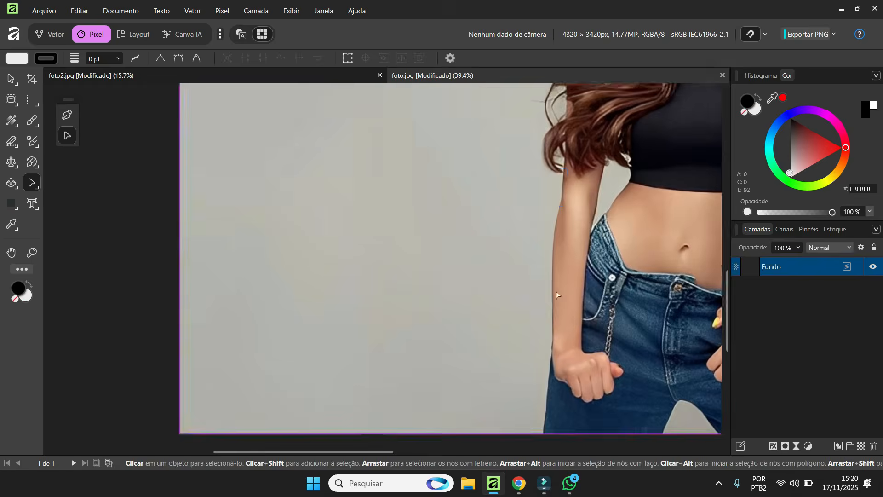
pyautogui.scroll(-1, 559, 301)
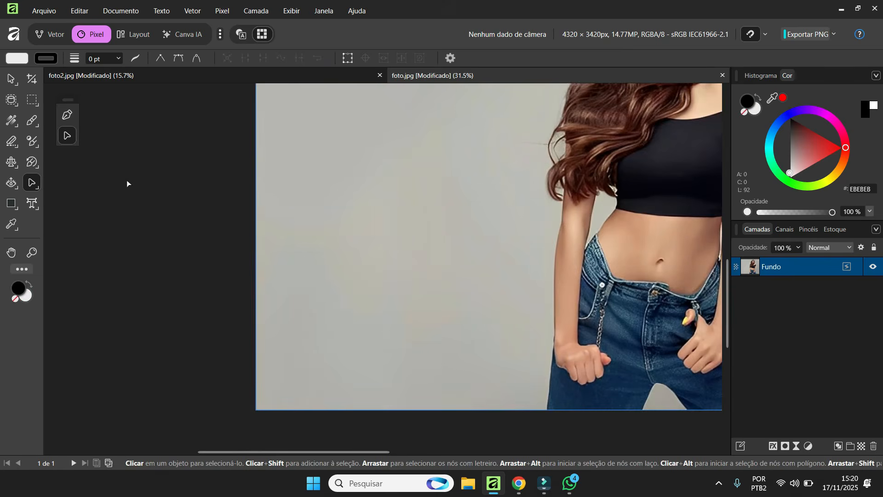
pyautogui.click(67, 115)
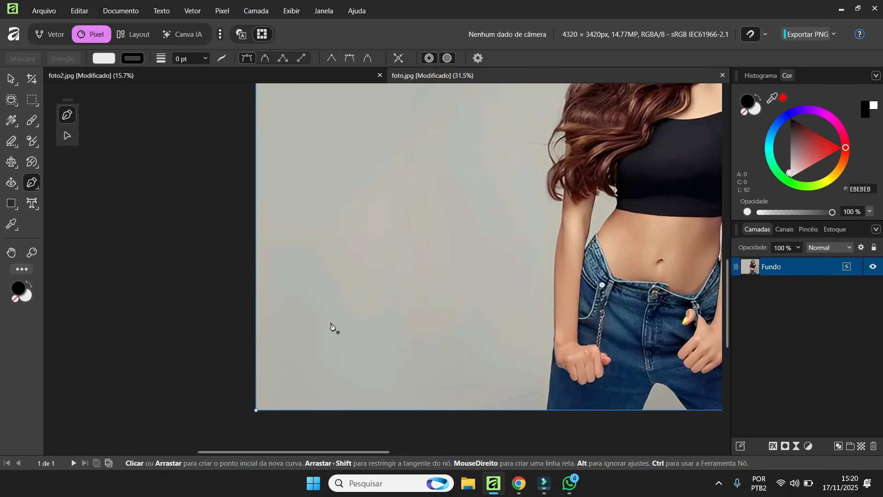
# Draw a light grey rectangle and a heart shape on the empty background beside the woman.
pyautogui.click(11, 206)
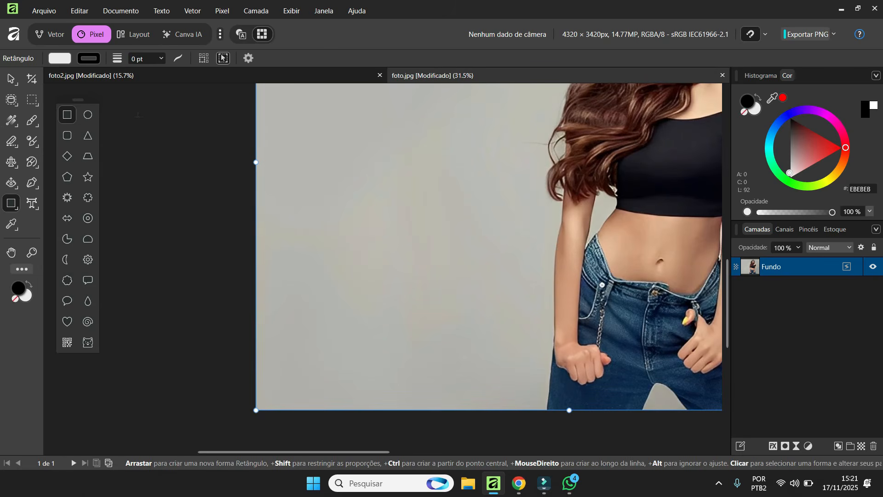
pyautogui.moveTo(275, 120); pyautogui.dragTo(408, 244)
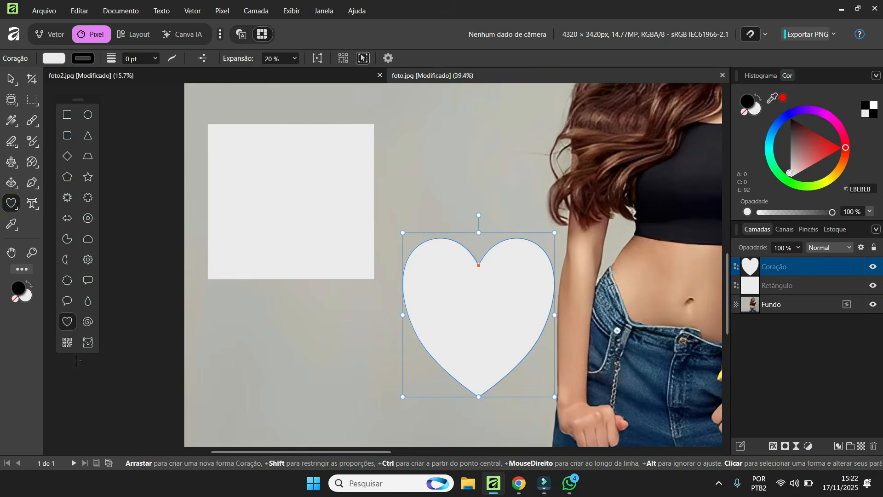
pyautogui.scroll(-3, 473, 282)
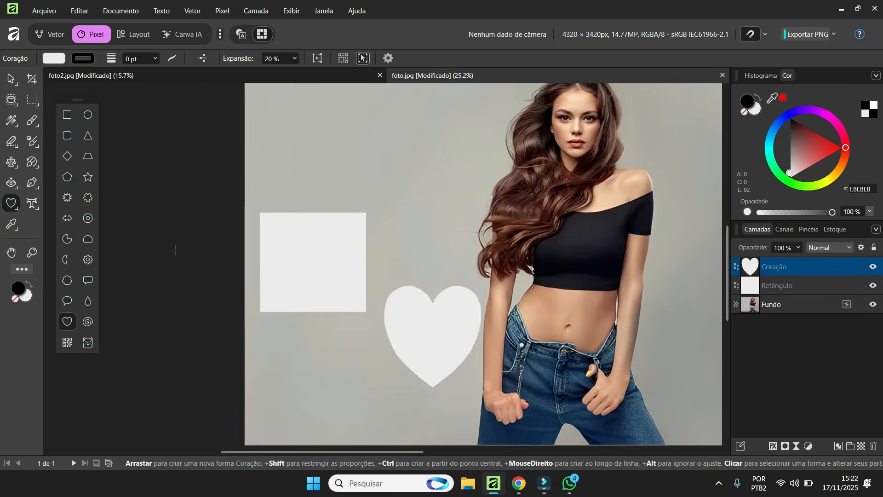
pyautogui.scroll(1, 325, 324)
pyautogui.scroll(-1, 402, 305)
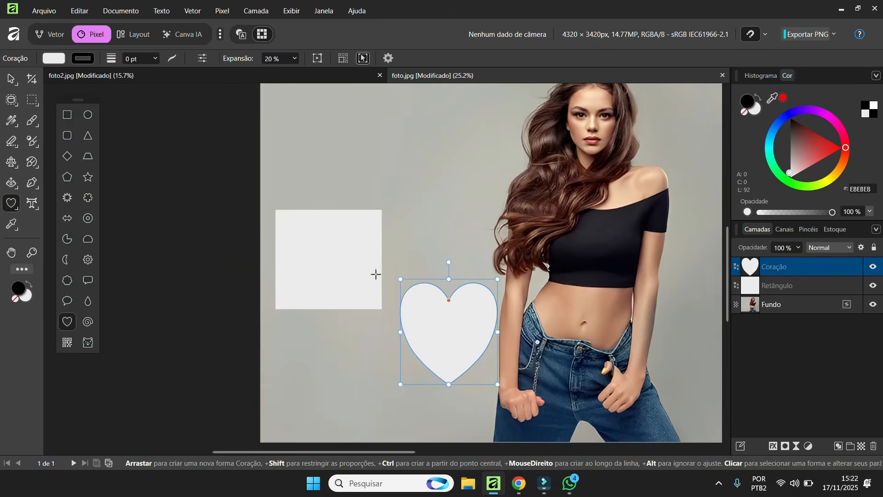
# Select the heart and the rectangle together and delete both shapes.
pyautogui.click(11, 80)
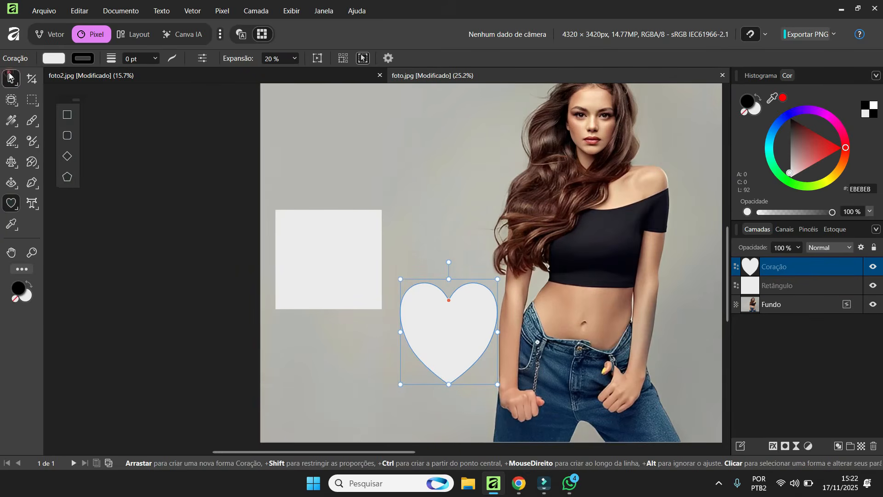
pyautogui.keyDown('shift'); pyautogui.click(314, 229); pyautogui.keyUp('shift')
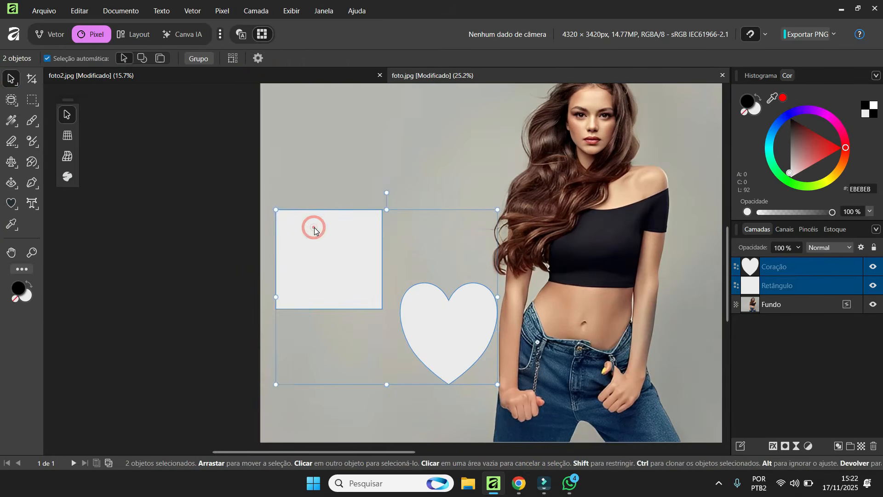
pyautogui.press('Delete')
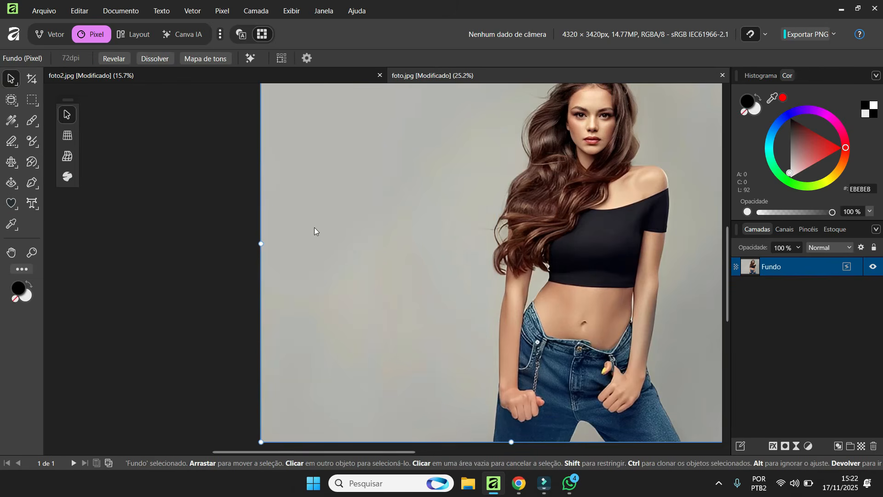
# Add the artistic text "TUTORIAL" in Arial at about 659 pt across the upper part of the photo.
pyautogui.click(31, 205)
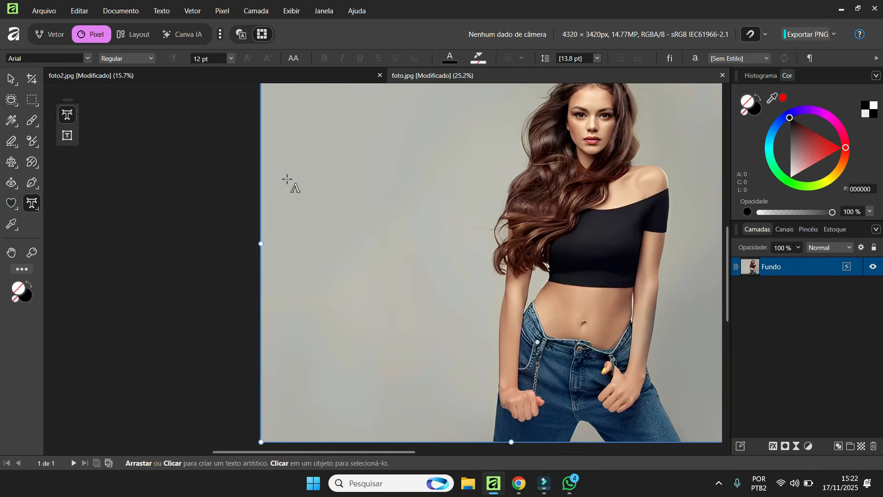
pyautogui.moveTo(267, 143); pyautogui.dragTo(316, 191)
pyautogui.hotkey('ctrl', 'v')
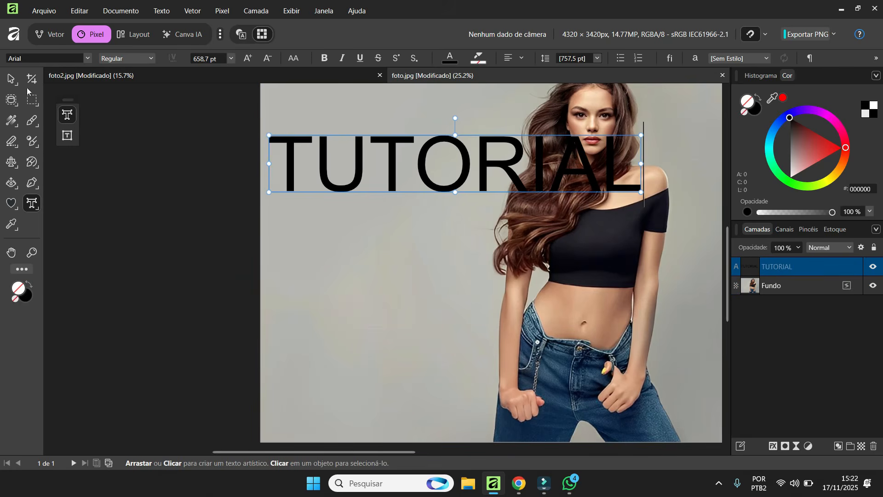
# Decrease and increase the font size of the TUTORIAL text in increments, ending at 384 pt.
pyautogui.click(11, 80)
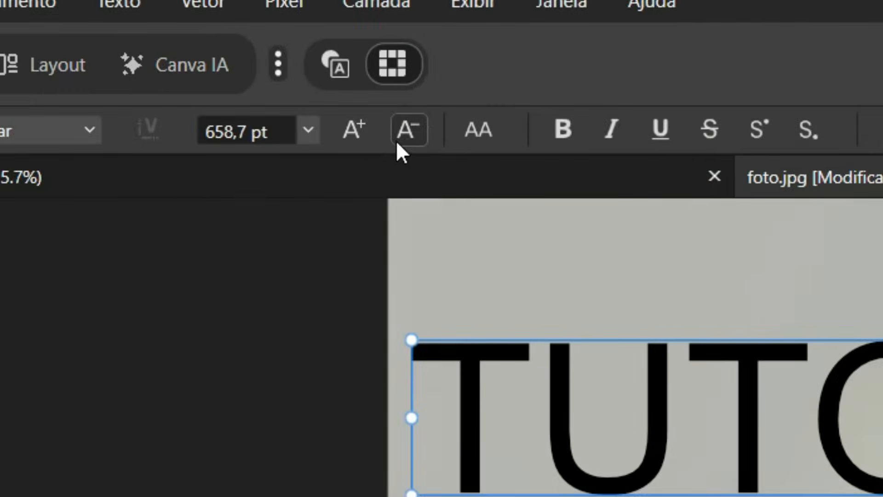
pyautogui.click(397, 141)
pyautogui.click(397, 140)
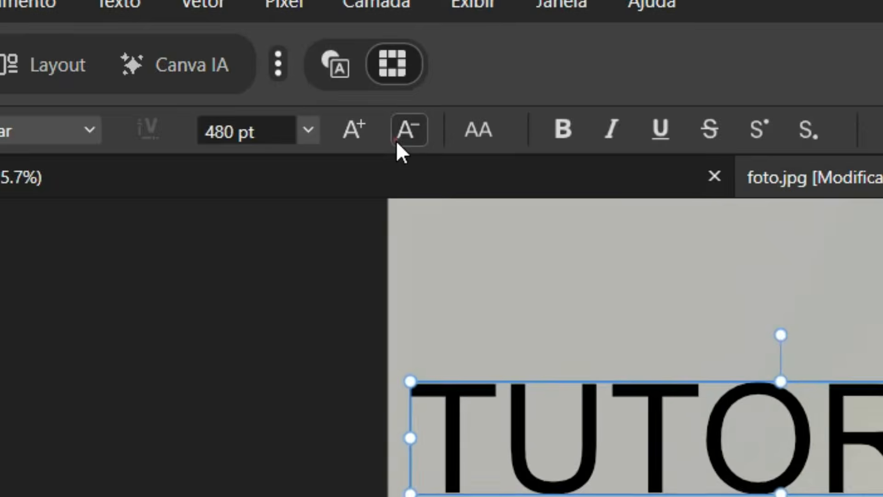
pyautogui.click(397, 141)
pyautogui.click(356, 130)
pyautogui.click(355, 129)
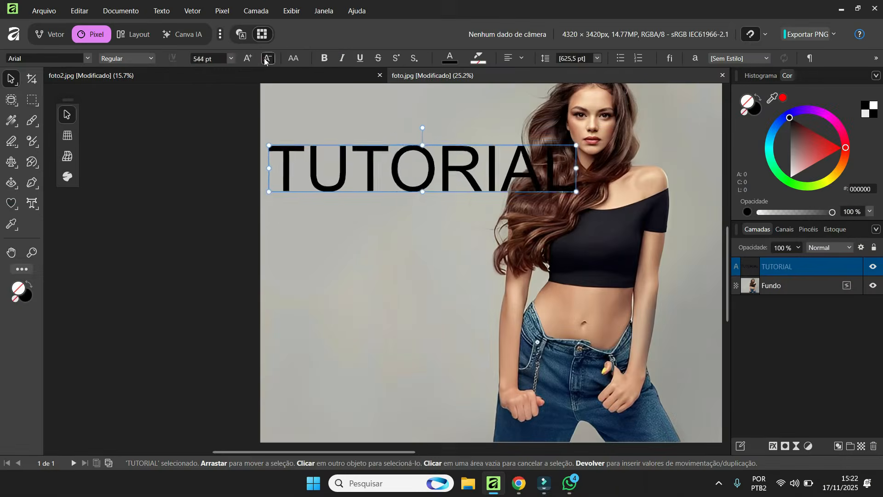
pyautogui.click(408, 129)
pyautogui.click(407, 130)
pyautogui.click(407, 130)
pyautogui.click(266, 58)
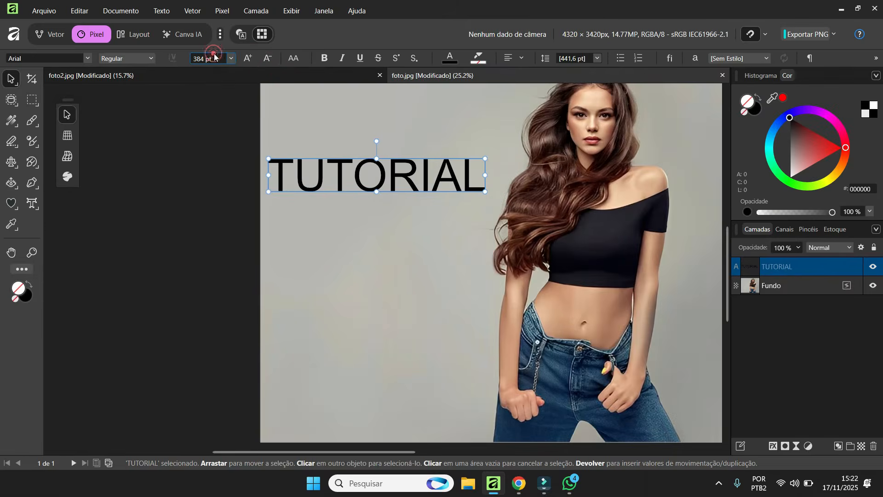
# Set the TUTORIAL text to 300 pt and scale it up on the canvas to about 359 pt.
pyautogui.click(215, 57)
pyautogui.write('300')
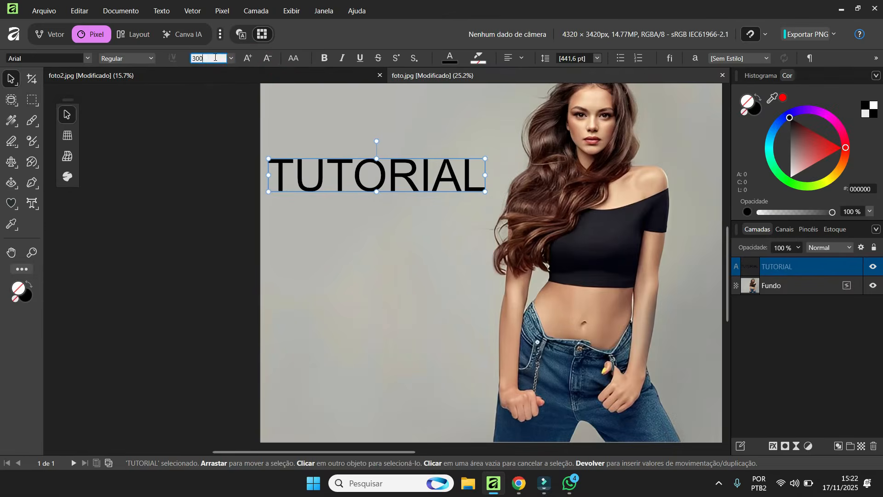
pyautogui.press('Return')
pyautogui.moveTo(438, 164); pyautogui.dragTo(471, 161)
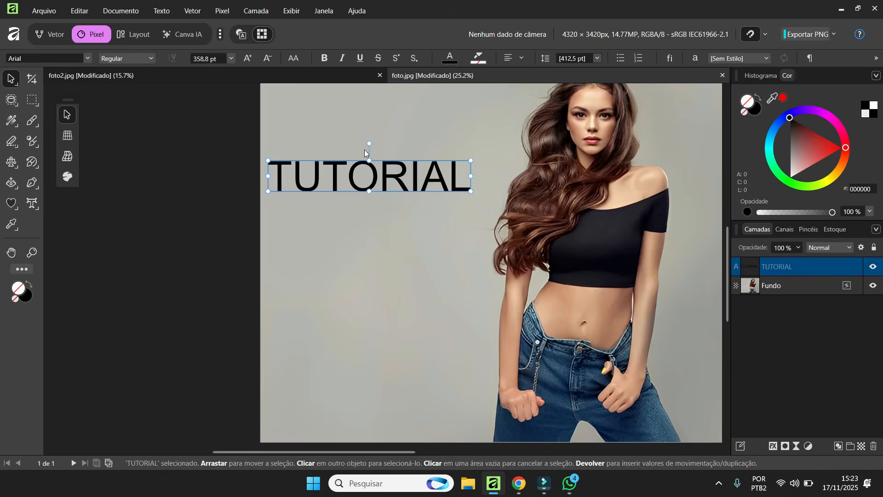
# Rotate the TUTORIAL text slightly clockwise and change its colour to bright red (F40000).
pyautogui.moveTo(367, 143); pyautogui.dragTo(374, 109)
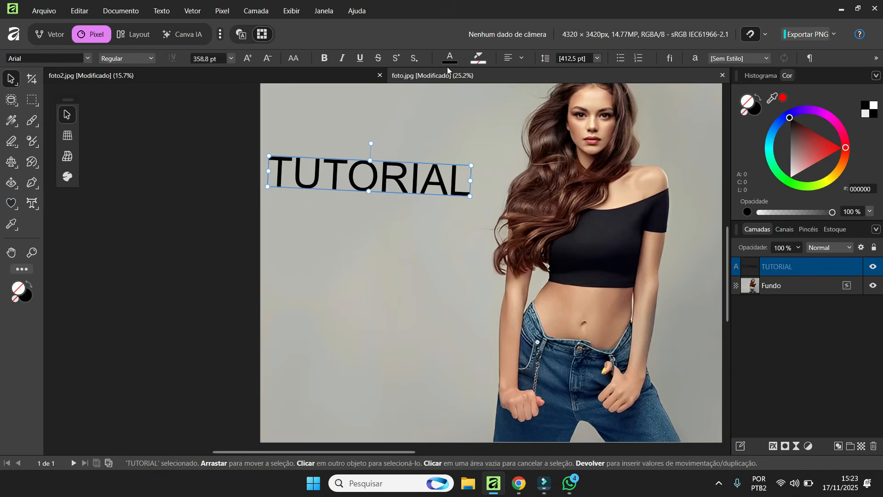
pyautogui.click(450, 58)
pyautogui.click(474, 139)
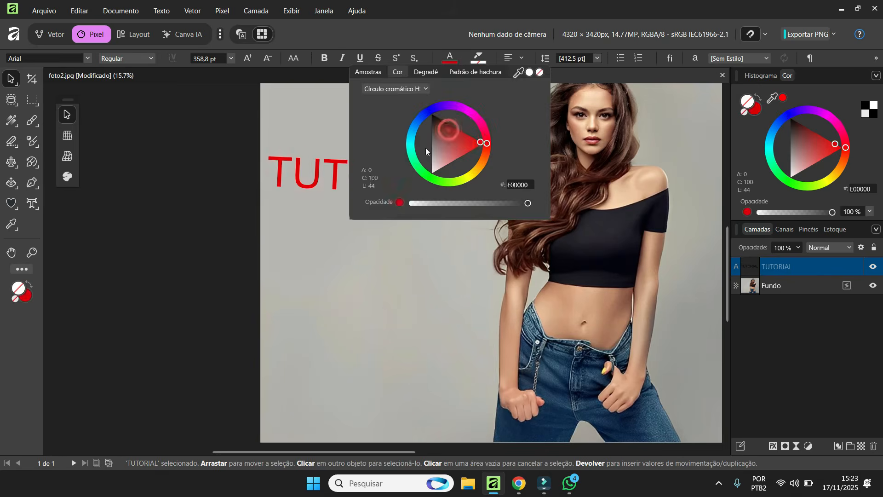
pyautogui.click(290, 132)
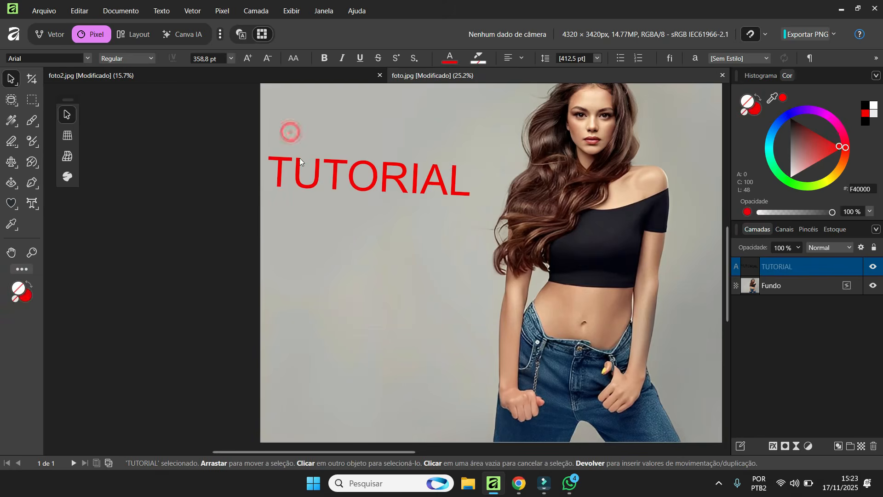
# Draw a roughly square text frame below the red title with the Frame Text tool and enter "SADASDASD" in it.
pyautogui.click(30, 206)
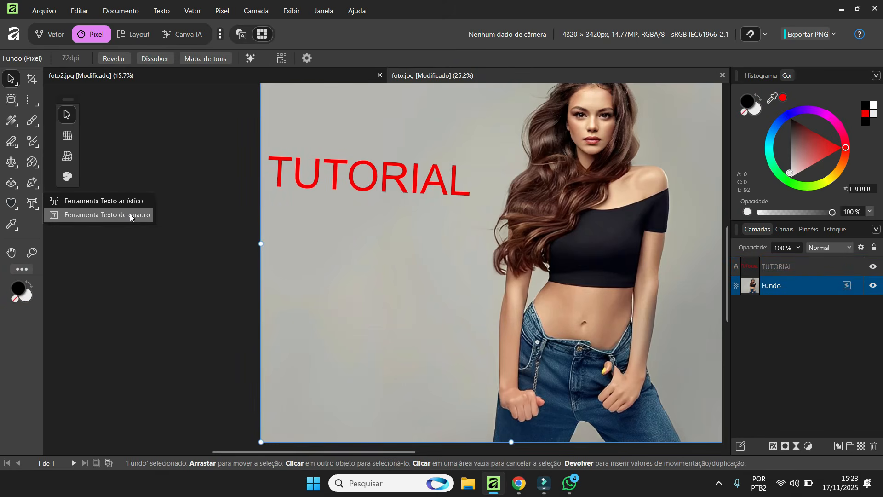
pyautogui.click(129, 216)
pyautogui.moveTo(287, 213); pyautogui.dragTo(413, 343)
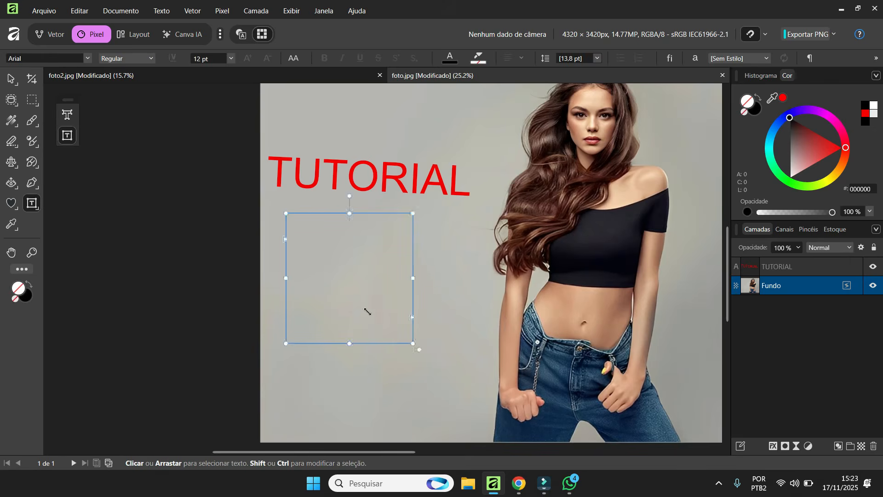
pyautogui.write('SADASDASD')
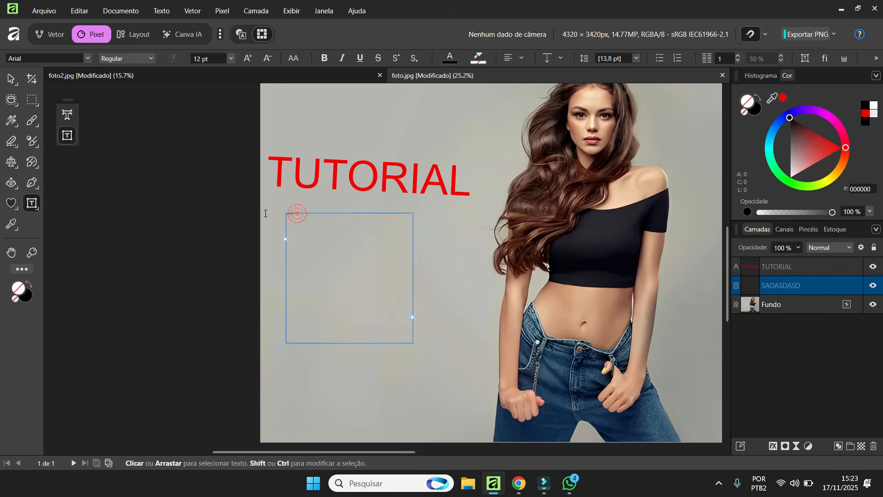
# Set the frame text's size to 500 pt and resize the frame wider and slightly shorter so the words reflow.
pyautogui.click(220, 58)
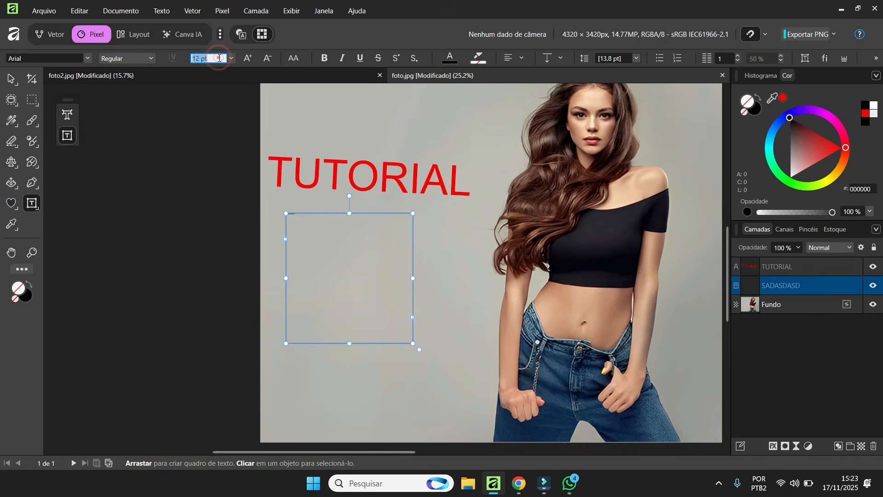
pyautogui.write('500')
pyautogui.press('Return')
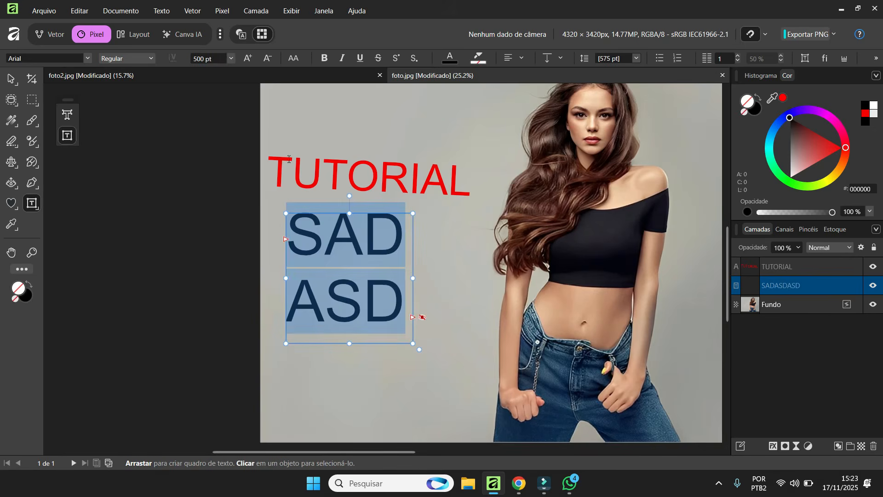
pyautogui.moveTo(413, 279); pyautogui.dragTo(498, 232)
pyautogui.moveTo(387, 367); pyautogui.dragTo(384, 332)
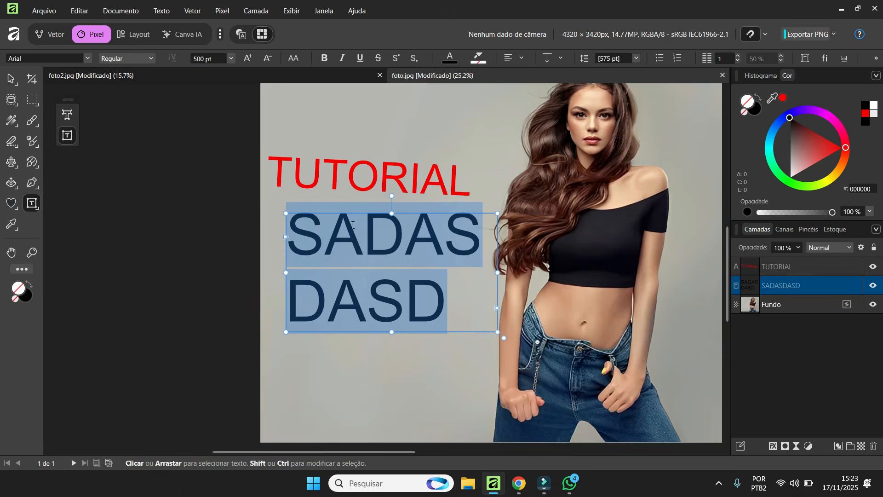
# Delete the frame text and the red TUTORIAL title from the photo.
pyautogui.click(495, 271)
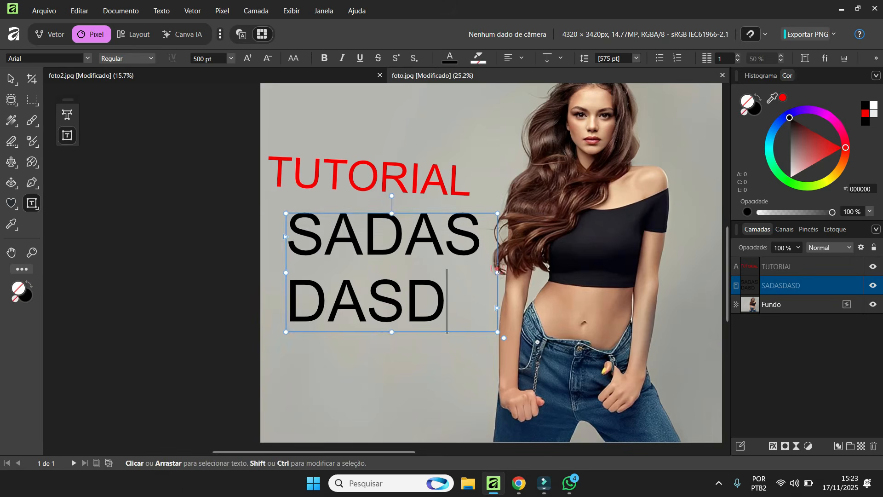
pyautogui.keyDown('ctrl'); pyautogui.click(374, 175); pyautogui.keyUp('ctrl')
pyautogui.press('Delete')
# Sample colours from the photo with the Color Picker and draw a dark brown (3F2820) heart about 1031 × 1088 px on the empty backdrop.
pyautogui.press('i')
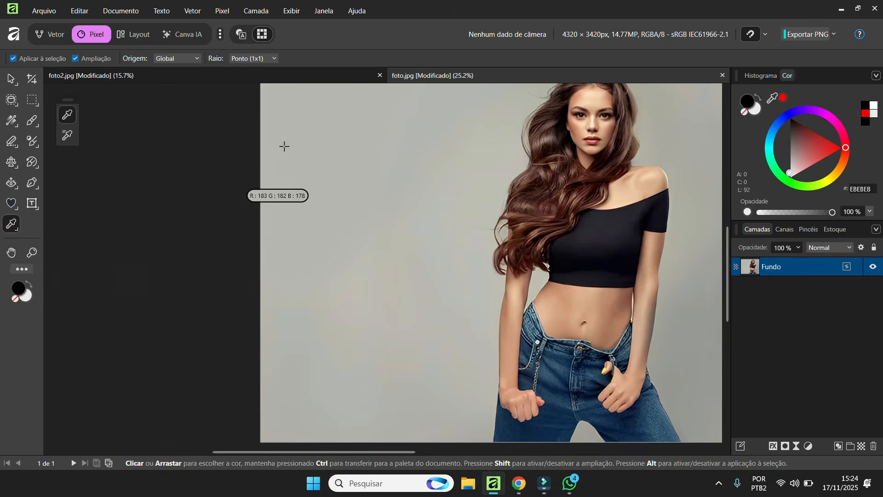
pyautogui.click(337, 197)
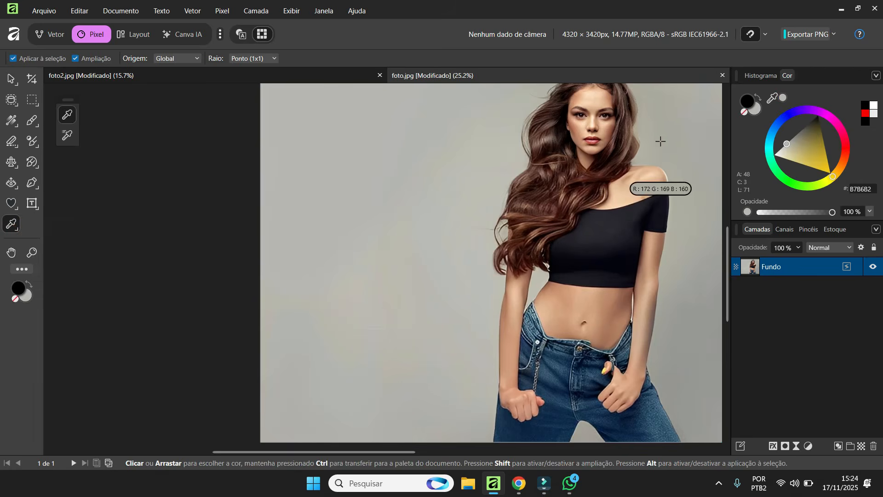
pyautogui.click(11, 202)
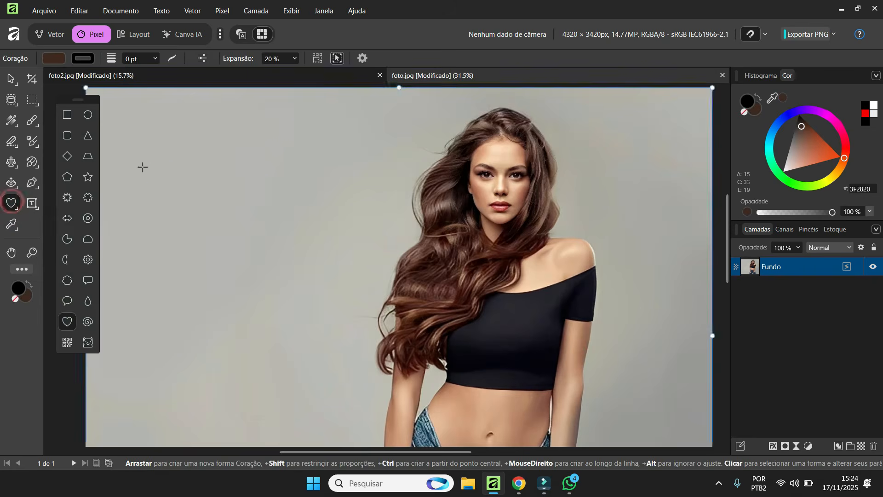
pyautogui.moveTo(147, 162); pyautogui.dragTo(297, 320)
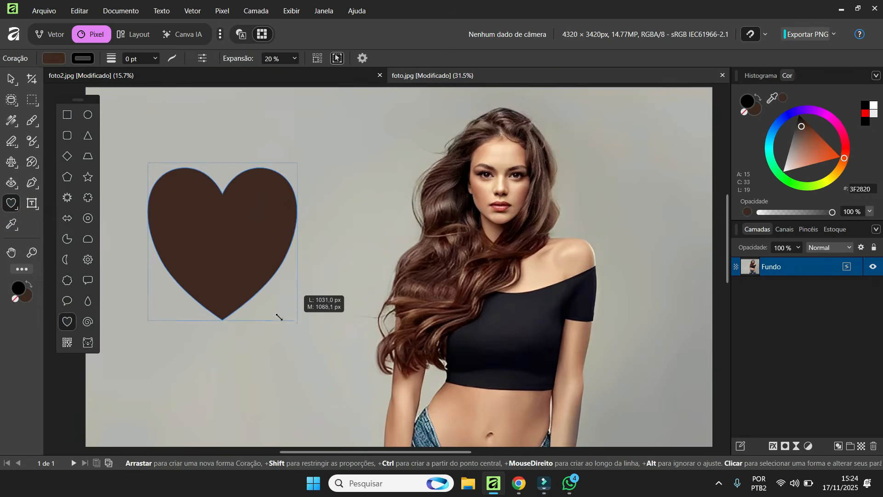
# Recolour the heart with a skin tone (CA896B) sampled from the woman's face using the Color Picker.
pyautogui.click(15, 226)
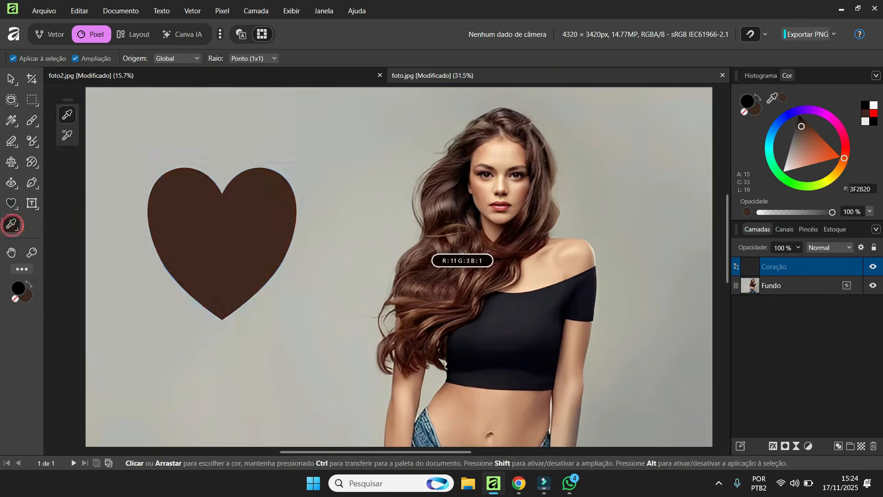
pyautogui.click(503, 187)
pyautogui.moveTo(518, 199); pyautogui.dragTo(473, 191)
# Add the artistic text "TUTORIAL" in red Arial on the backdrop above the heart.
pyautogui.click(13, 224)
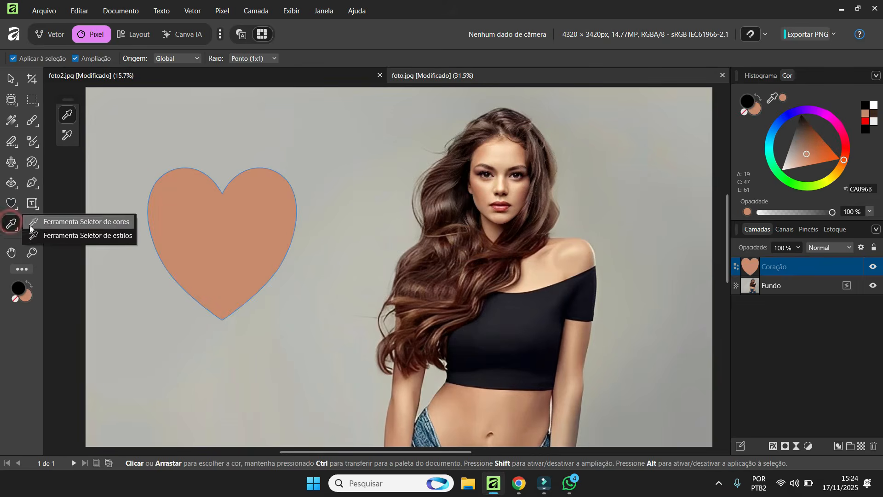
pyautogui.click(45, 236)
pyautogui.click(33, 205)
pyautogui.click(101, 201)
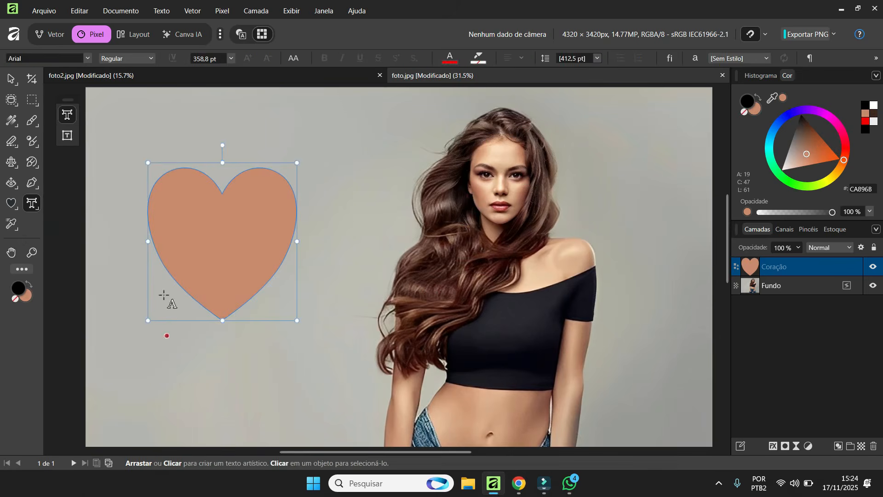
pyautogui.click(167, 142)
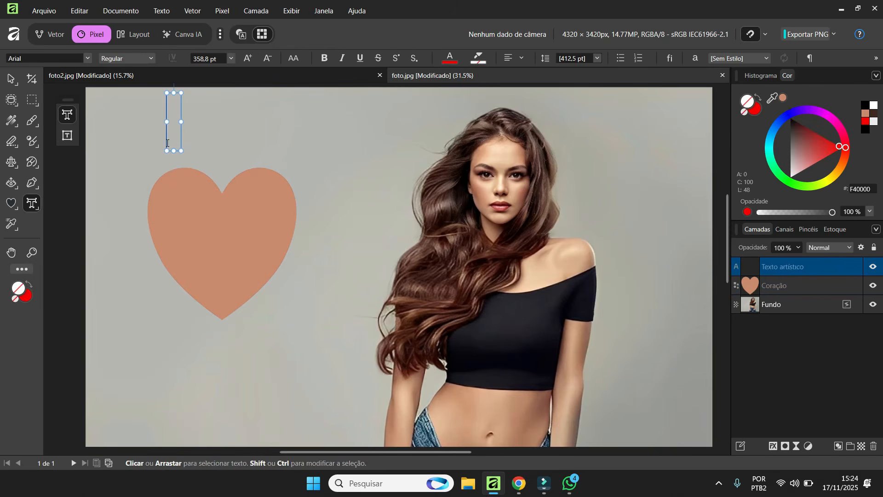
pyautogui.write('TUTORIAL')
pyautogui.press('Escape')
# Duplicate the red TUTORIAL title and move the copy straight down below the original, over the heart's upper part.
pyautogui.click(11, 79)
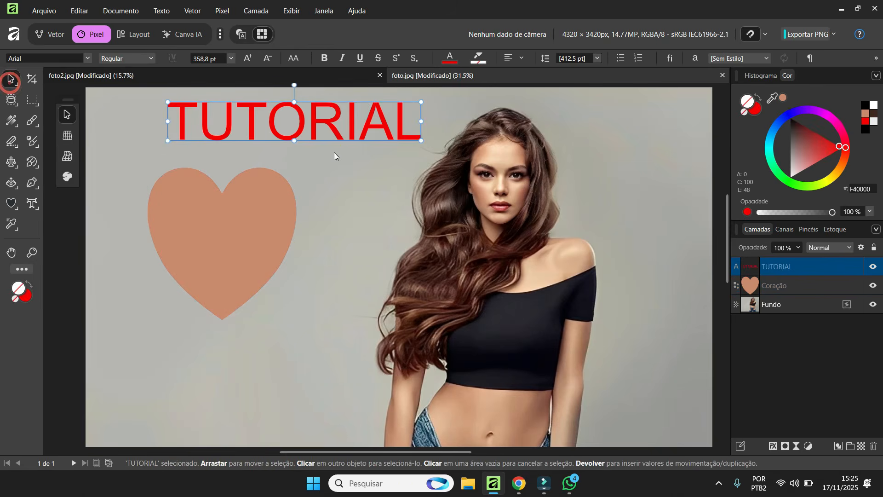
pyautogui.hotkey('ctrl', 'j')
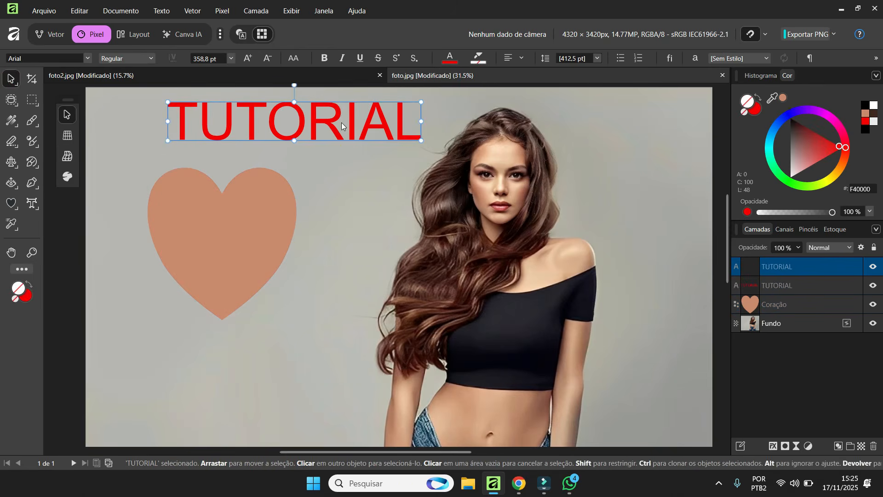
pyautogui.moveTo(332, 123); pyautogui.dragTo(332, 170)
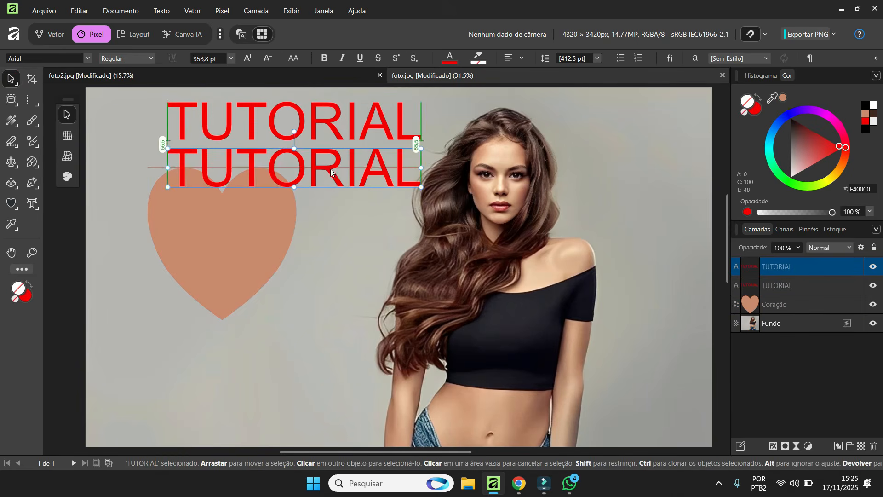
# Change the lower TUTORIAL title's font to Backed and its colour to black (000000).
pyautogui.click(86, 60)
pyautogui.click(149, 272)
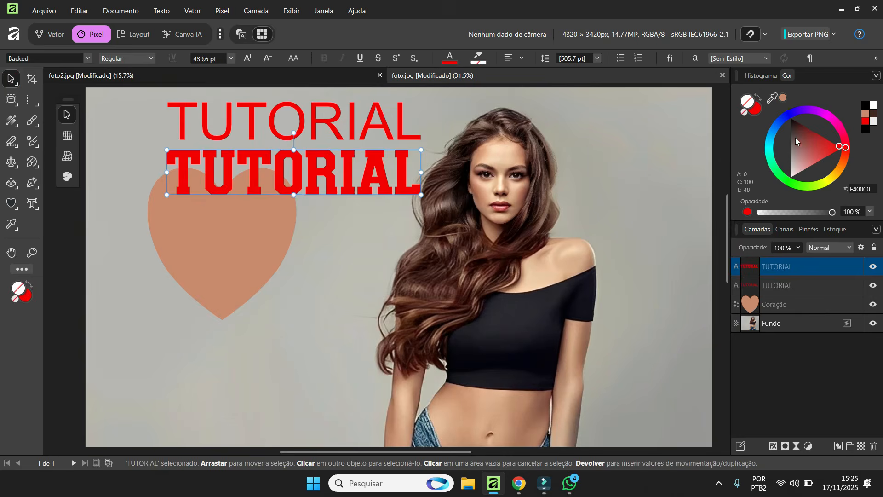
pyautogui.moveTo(796, 139); pyautogui.dragTo(772, 84)
# Try copying the upper red title's style onto the lower black title with the Style Picker, and undo it.
pyautogui.press('i')
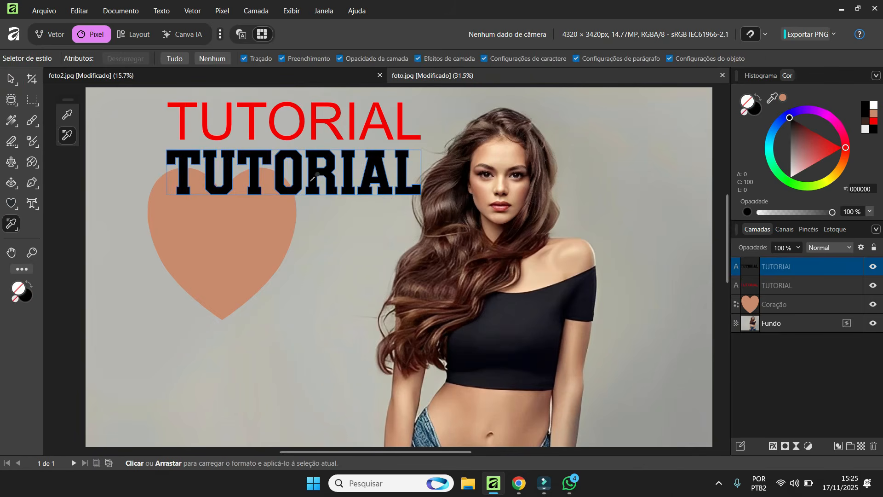
pyautogui.click(254, 107)
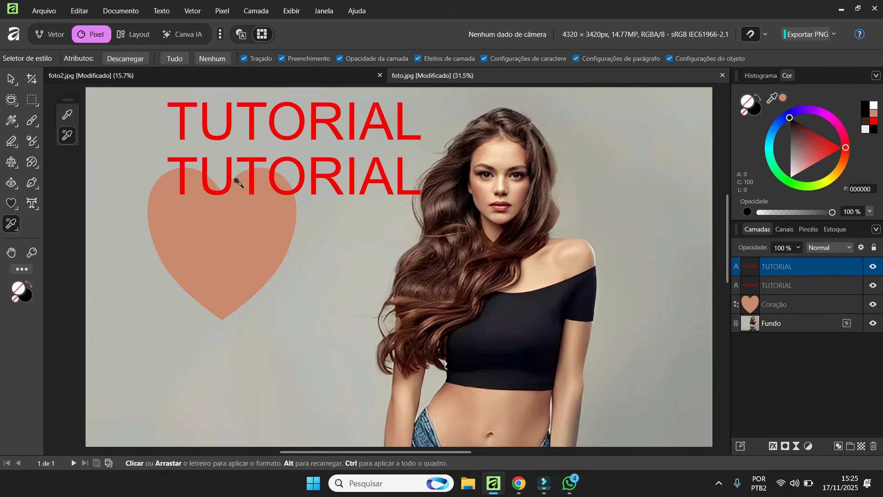
pyautogui.hotkey('ctrl', 'z')
# Apply the lower black title's style to the upper red TUTORIAL title with the Style Picker.
pyautogui.click(10, 223)
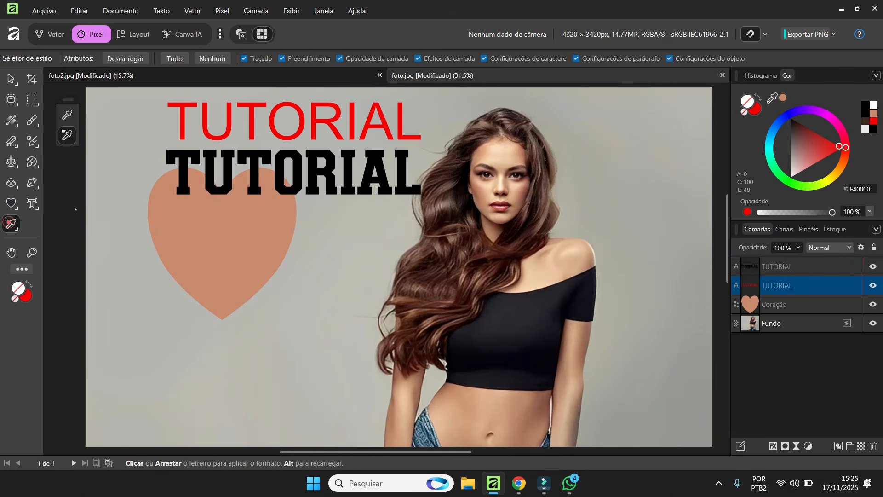
pyautogui.click(224, 152)
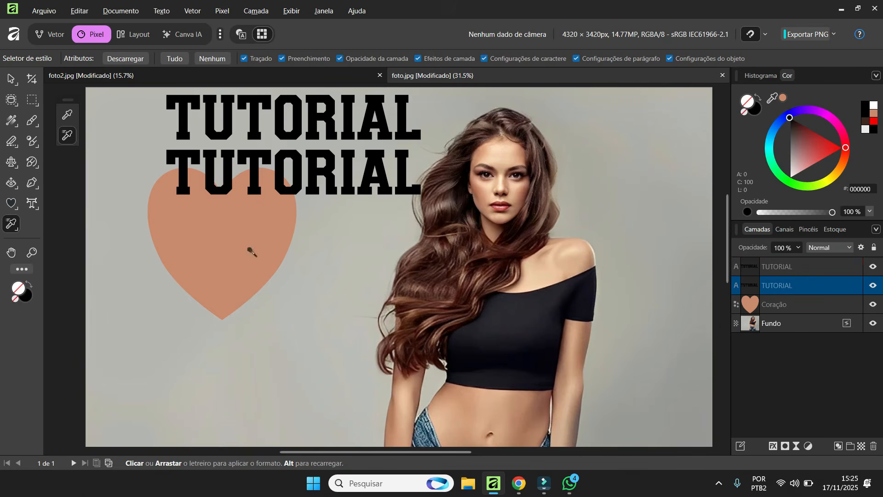
# Delete both TUTORIAL titles and the heart, leaving only the photo layer.
pyautogui.scroll(-1, 331, 252)
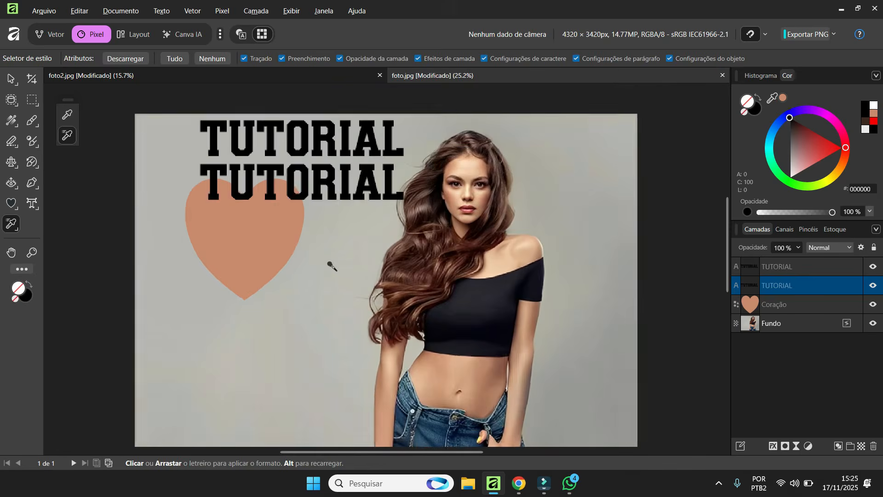
pyautogui.click(11, 79)
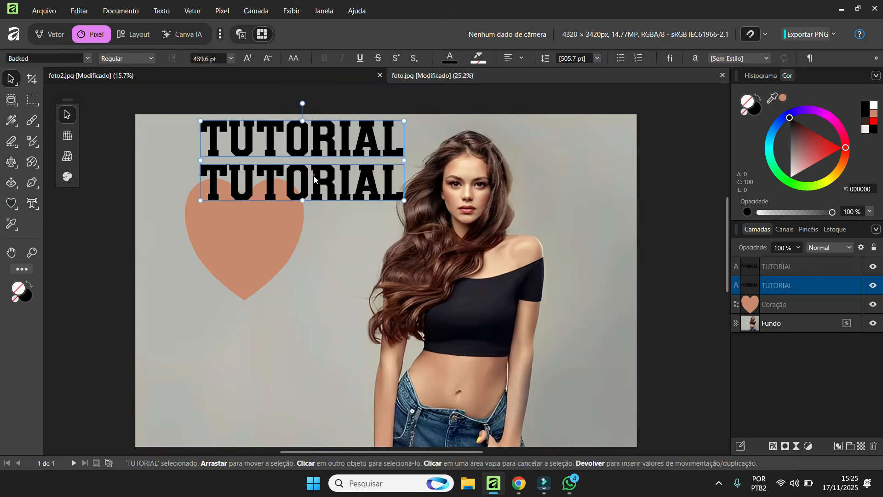
pyautogui.hotkey('ctrl', 'a')
pyautogui.press('Delete')
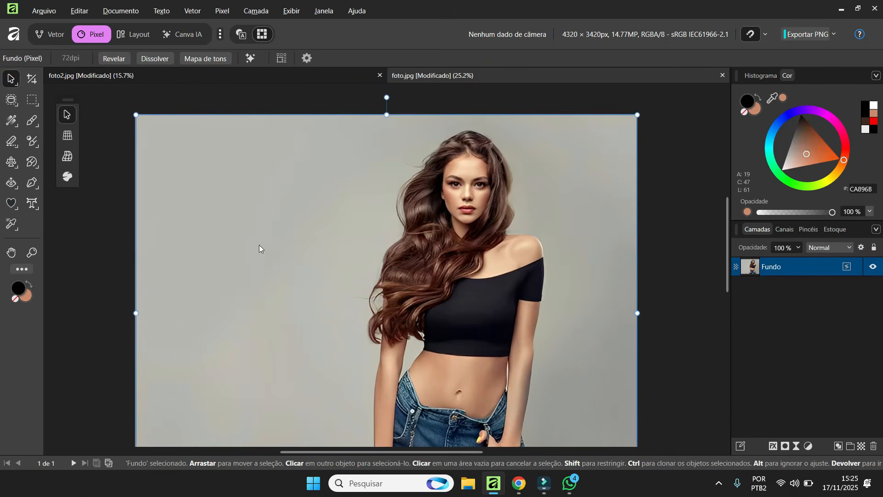
# Pan around the photo with the View tool, and pan it again temporarily while the Move tool is active.
pyautogui.click(11, 252)
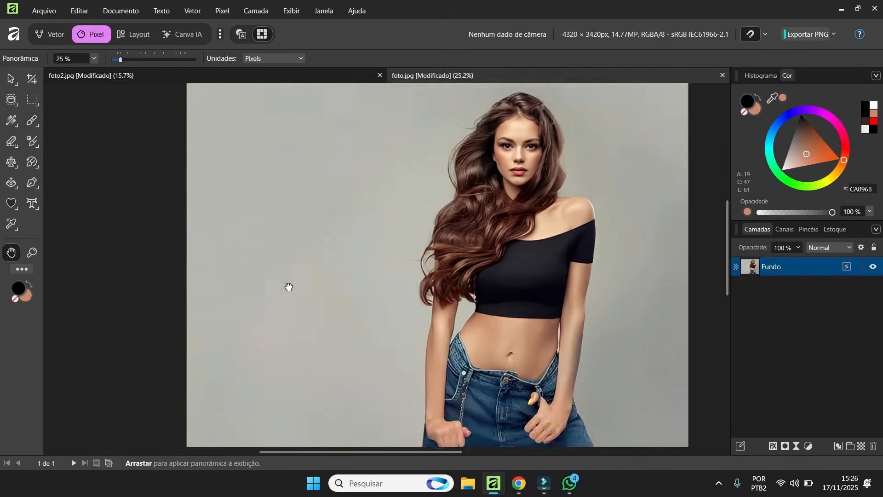
pyautogui.moveTo(287, 288); pyautogui.dragTo(220, 243)
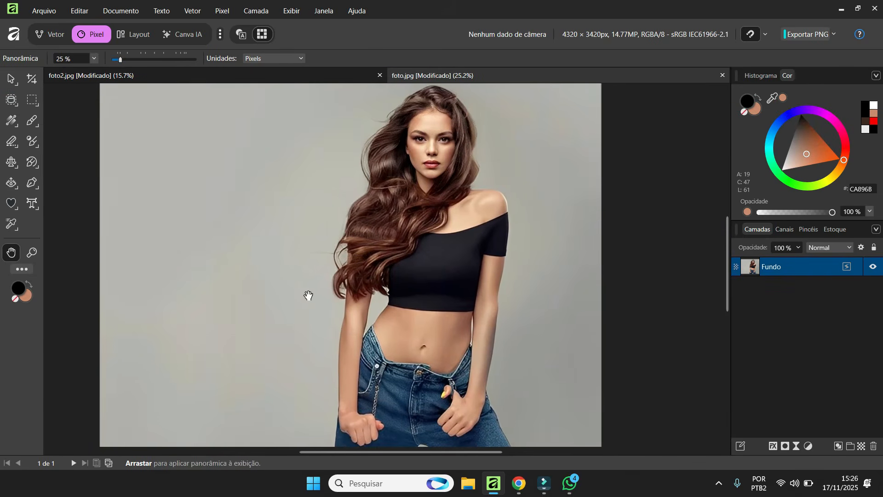
pyautogui.press('v')
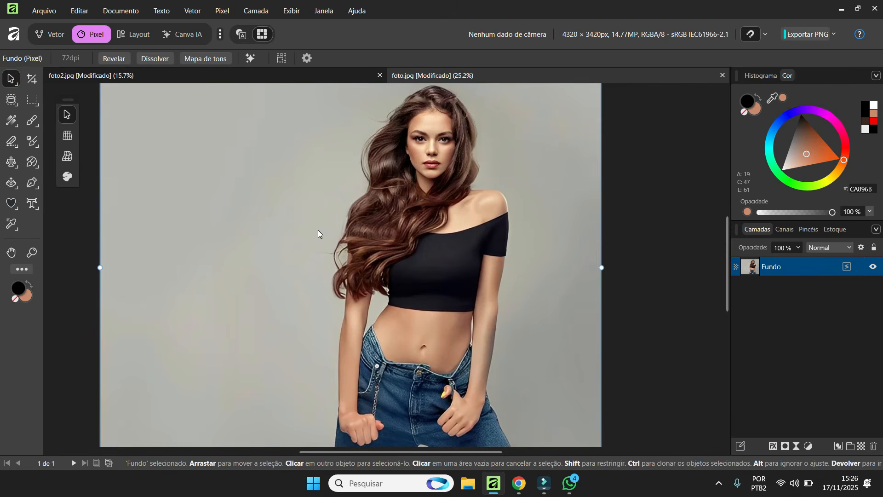
pyautogui.press('space')
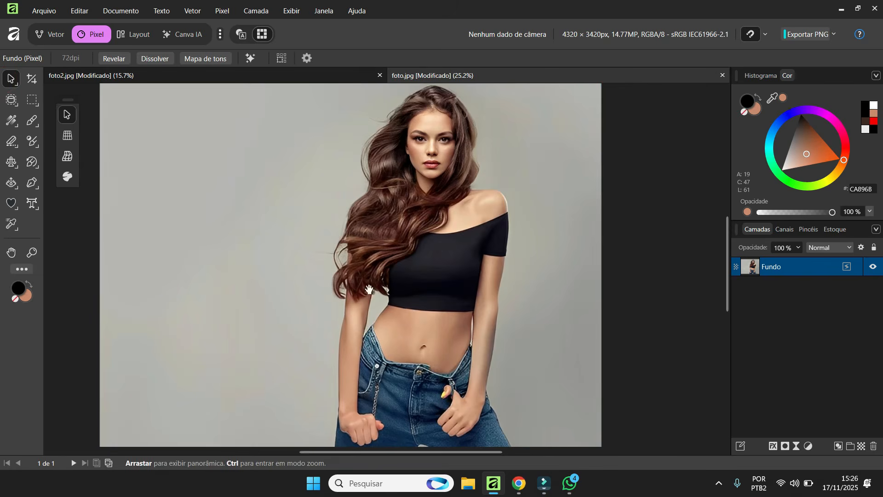
pyautogui.moveTo(349, 255); pyautogui.dragTo(286, 220)
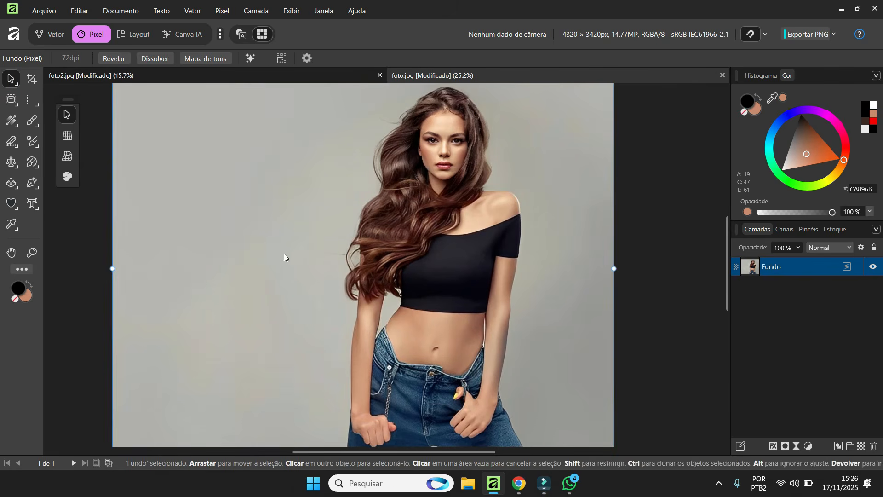
# With the Zoom tool active, check the mouse-wheel zoom option in the Tools settings and close the settings.
pyautogui.click(32, 253)
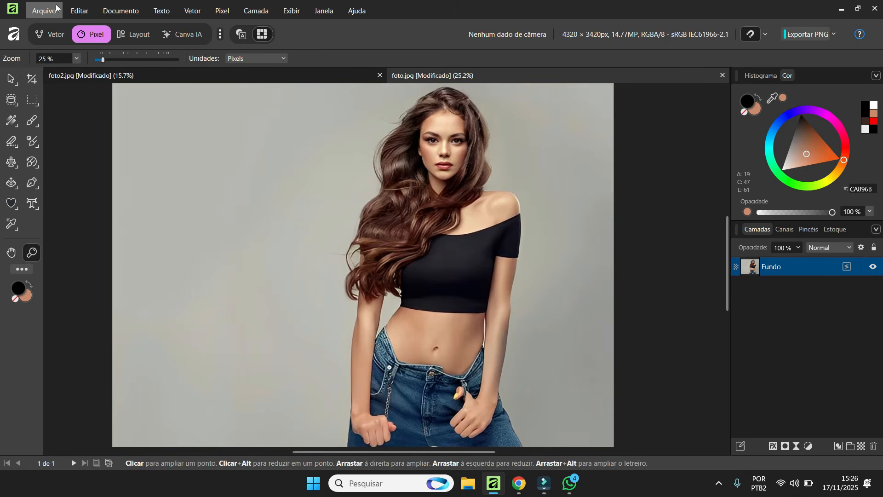
pyautogui.click(80, 5)
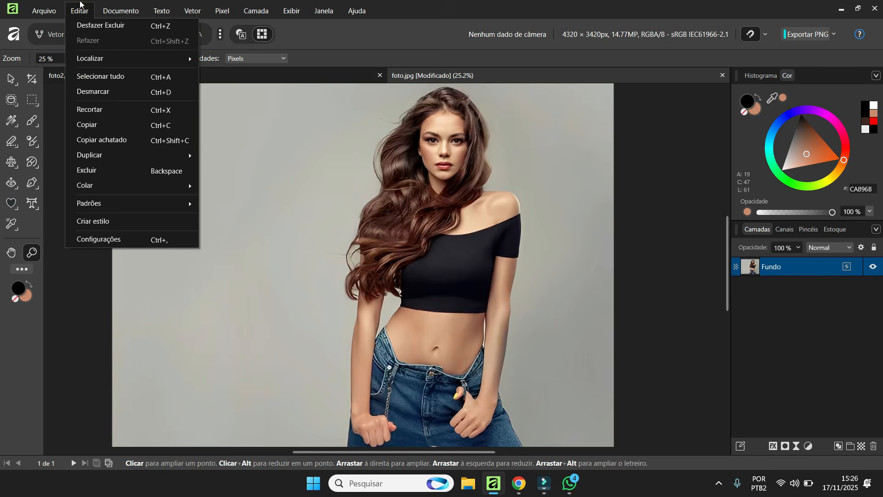
pyautogui.click(108, 241)
pyautogui.click(229, 181)
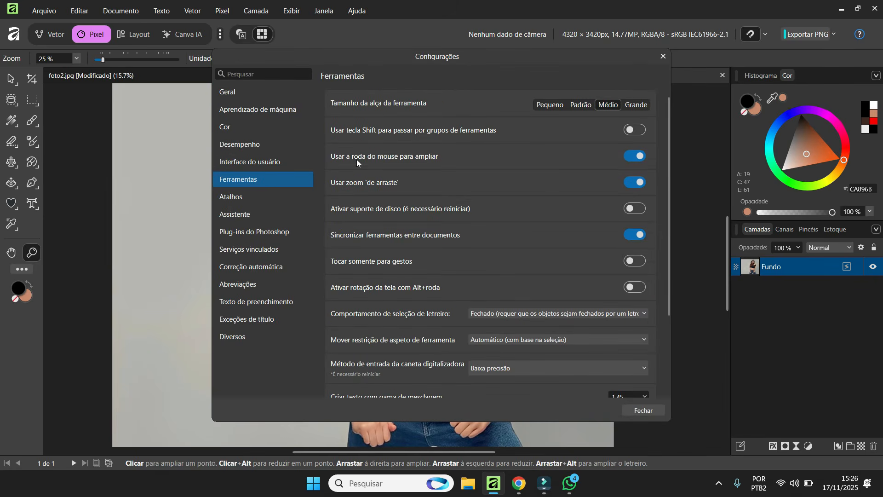
pyautogui.click(631, 158)
pyautogui.click(667, 58)
# Zoom in and out repeatedly on the photo to examine the woman and the whole canvas at different magnifications.
pyautogui.scroll(-2, 369, 263)
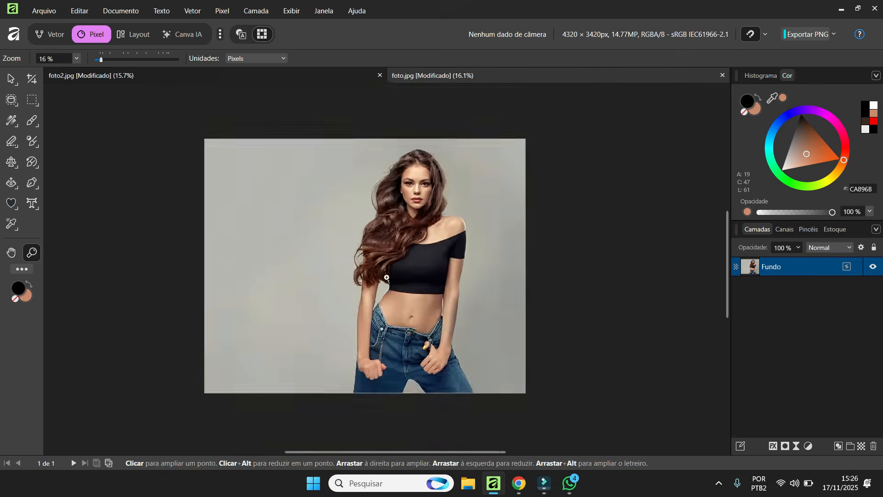
pyautogui.scroll(2, 368, 262)
pyautogui.scroll(-3, 367, 262)
pyautogui.scroll(5, 345, 246)
pyautogui.scroll(-3, 360, 256)
pyautogui.scroll(-2, 359, 249)
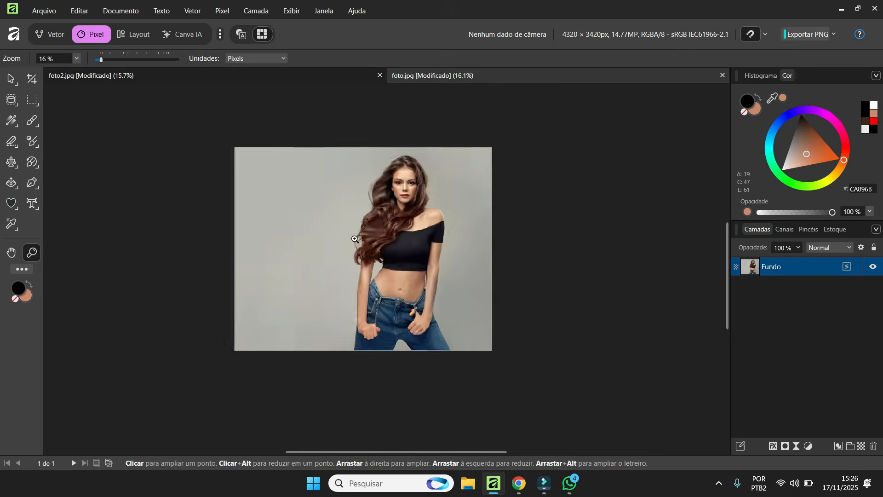
pyautogui.scroll(4, 357, 237)
pyautogui.scroll(-4, 414, 207)
pyautogui.scroll(5, 423, 189)
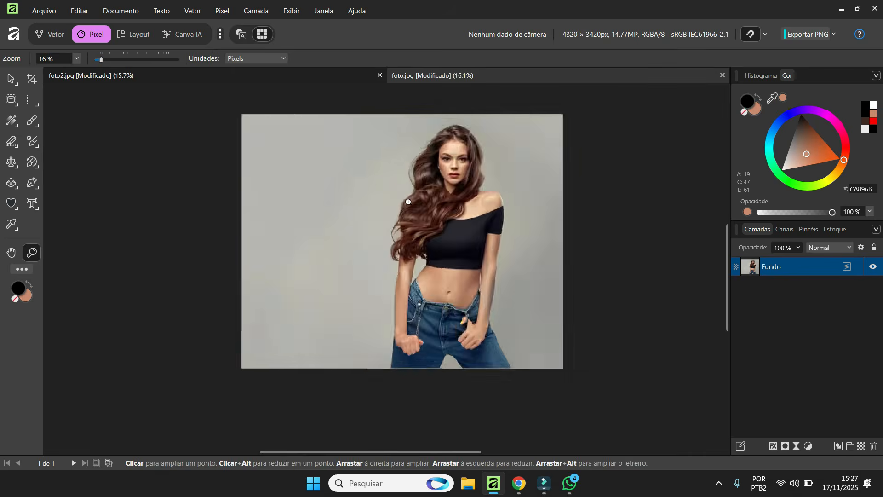
pyautogui.scroll(-4, 421, 197)
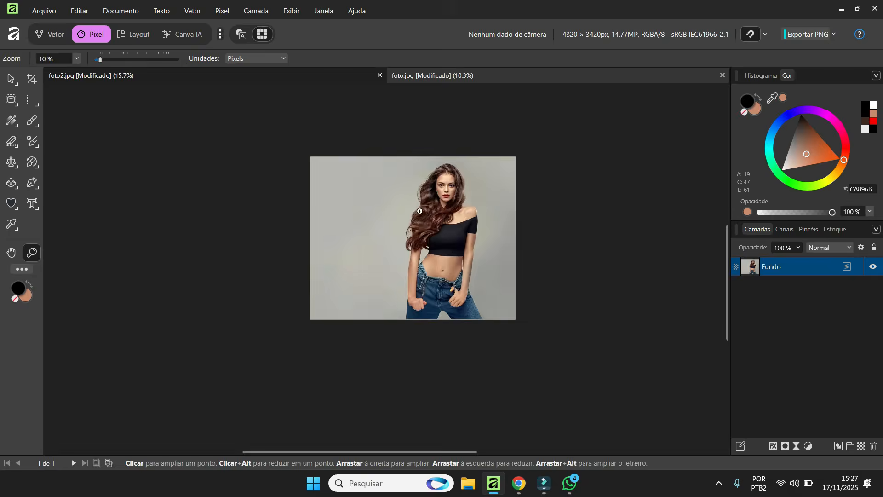
pyautogui.scroll(4, 419, 203)
pyautogui.scroll(-1, 415, 215)
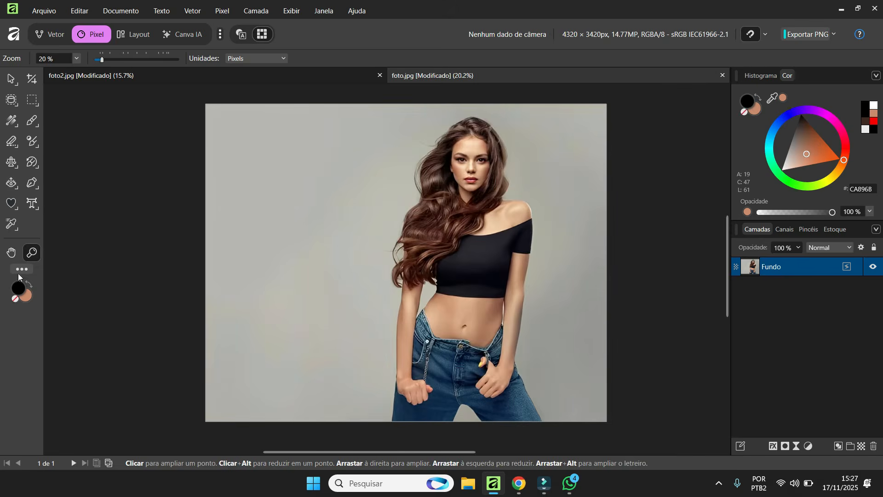
# Search the tool customisation for "LUMIN" and add the Lighting tool (Ferramenta Luminosidade) to the toolbar just before the Pen tool.
pyautogui.click(21, 270)
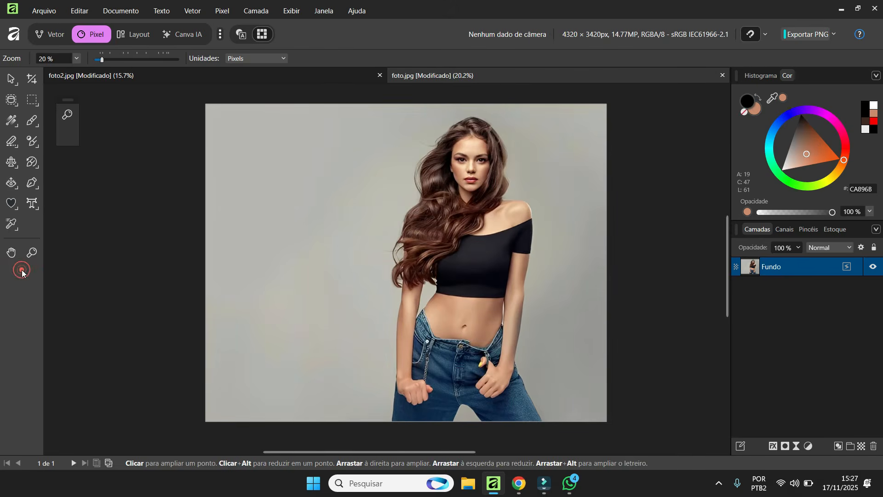
pyautogui.click(22, 271)
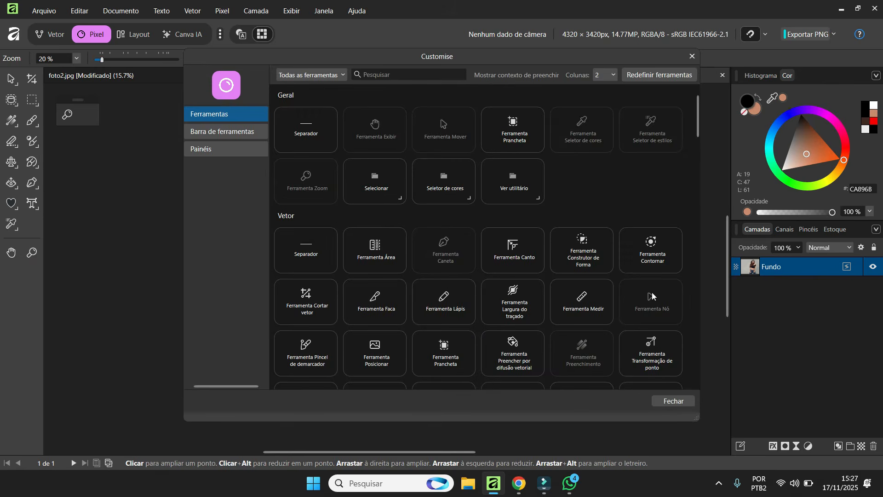
pyautogui.click(398, 75)
pyautogui.write('LUMIN')
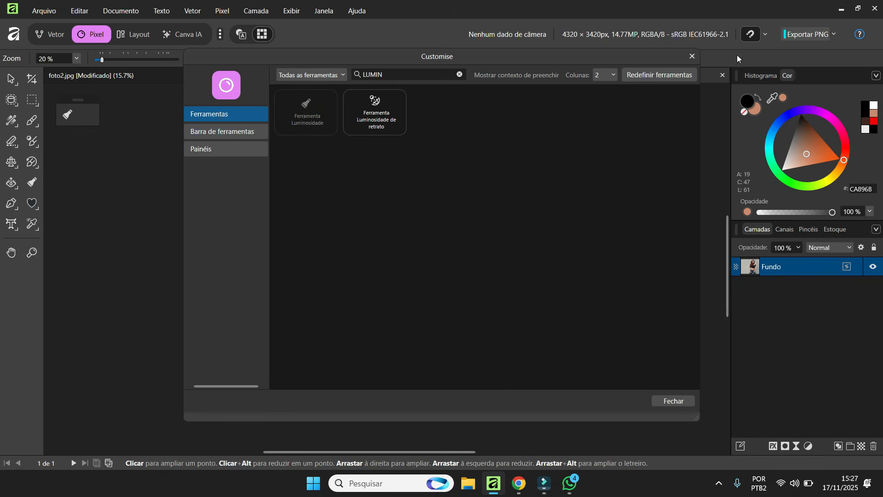
pyautogui.click(690, 56)
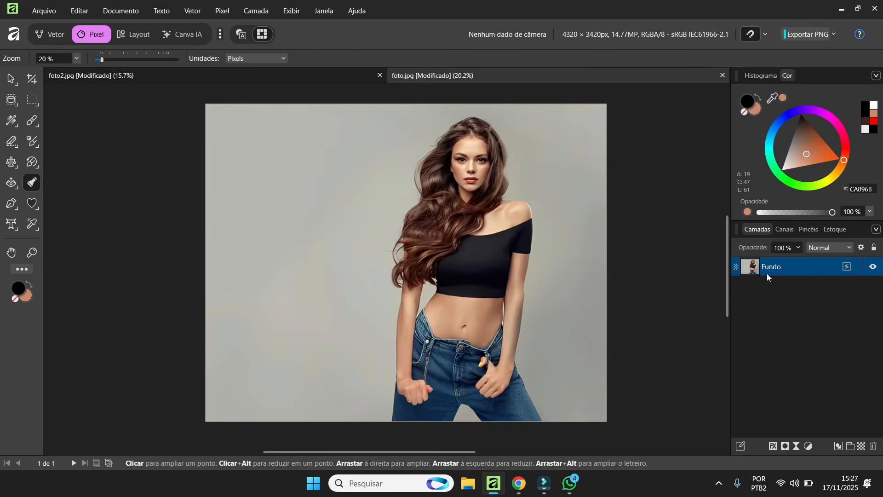
# Try the Lighting tool by aiming a spotlight at the woman's face with 40 % distance, 120.9° azimuth and 34.6° elevation, and cancel it.
pyautogui.click(32, 183)
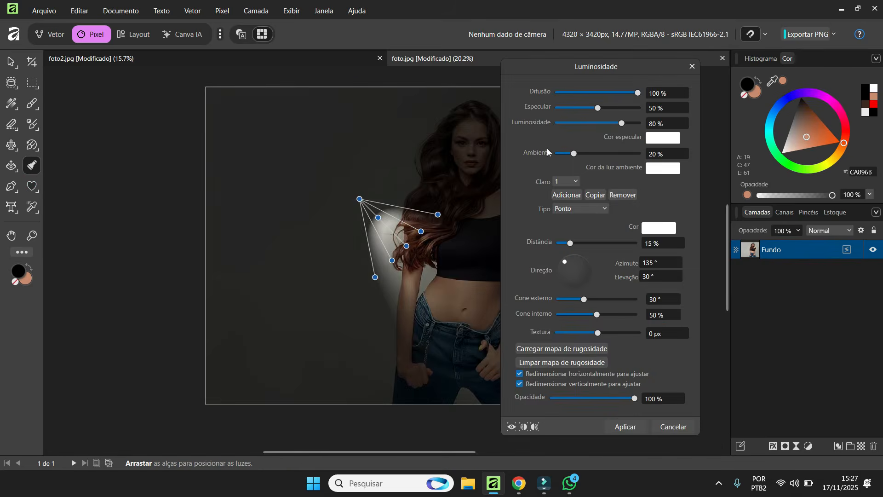
pyautogui.moveTo(563, 65); pyautogui.dragTo(671, 57)
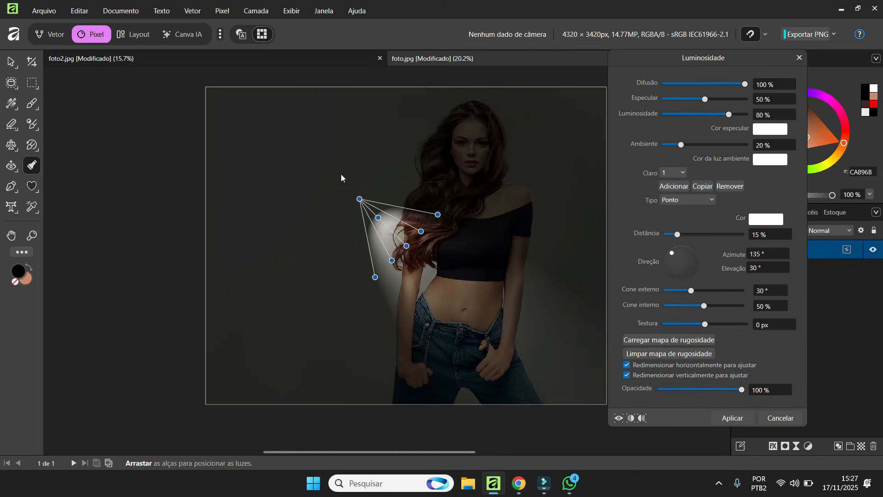
pyautogui.moveTo(360, 199); pyautogui.dragTo(305, 100)
pyautogui.moveTo(406, 248); pyautogui.dragTo(469, 229)
pyautogui.moveTo(418, 120)
pyautogui.mouseDown()
pyautogui.moveTo(446, 144)
pyautogui.moveTo(429, 125)
pyautogui.mouseUp()
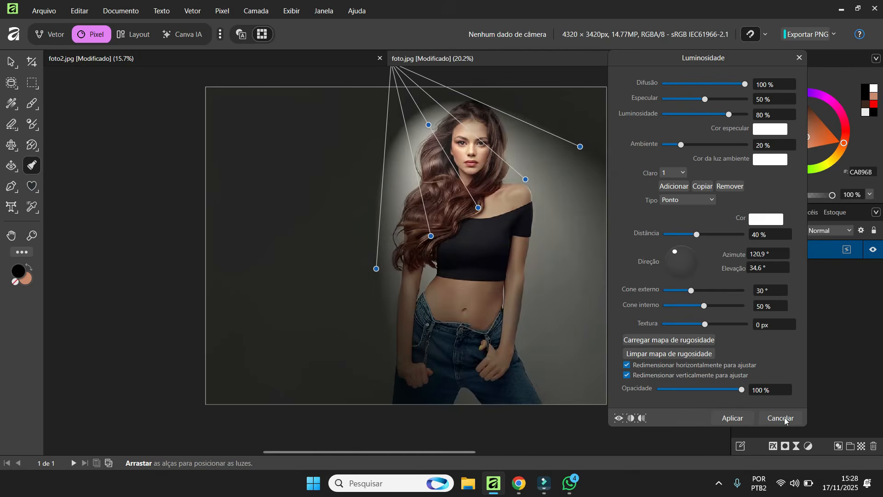
pyautogui.click(804, 60)
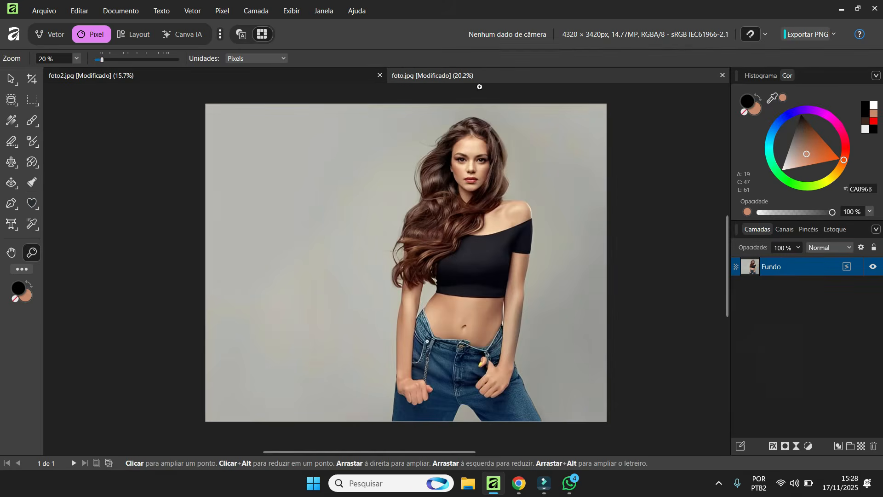